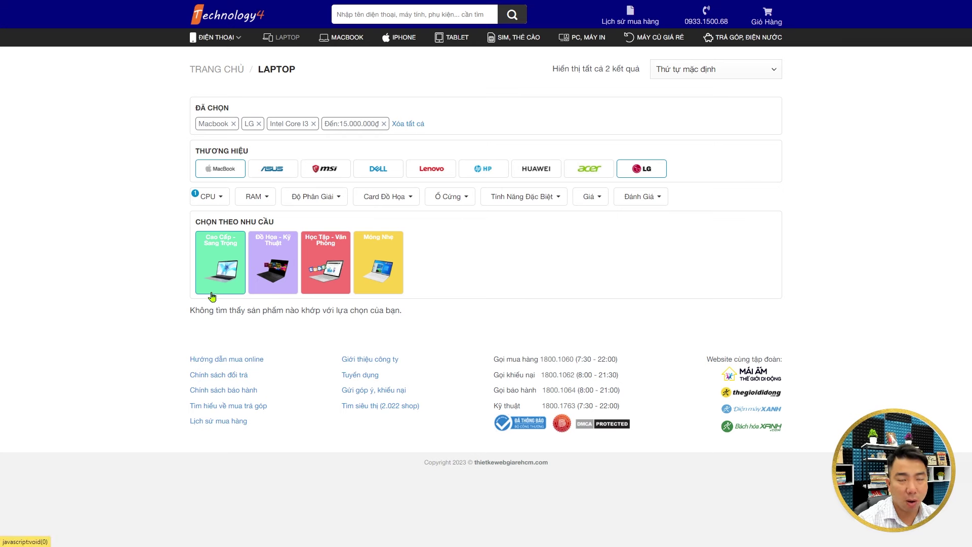
Change the laptop price filter to 20-25 Triệu and add the Đồ Họa - Kỹ Thuật need filter.
drag(191, 310, 401, 314)
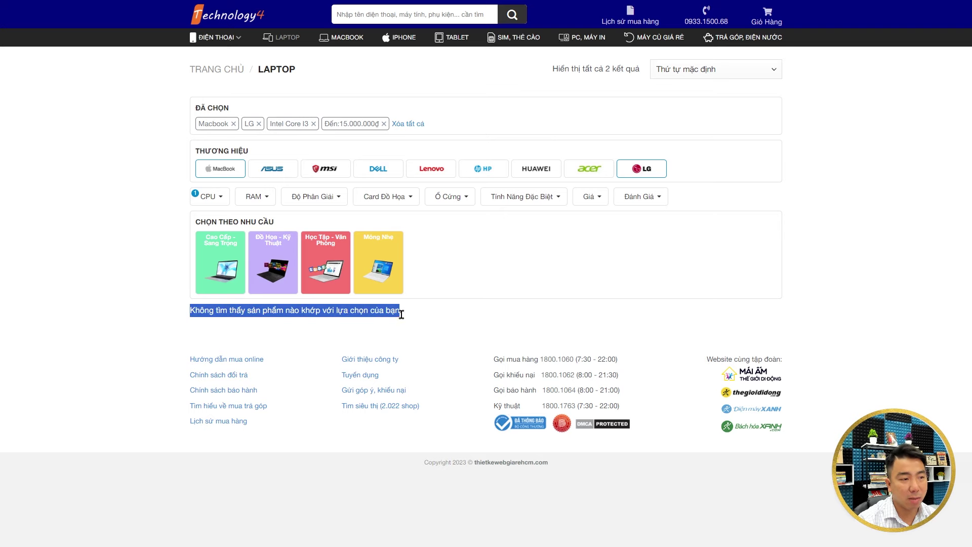
click(590, 198)
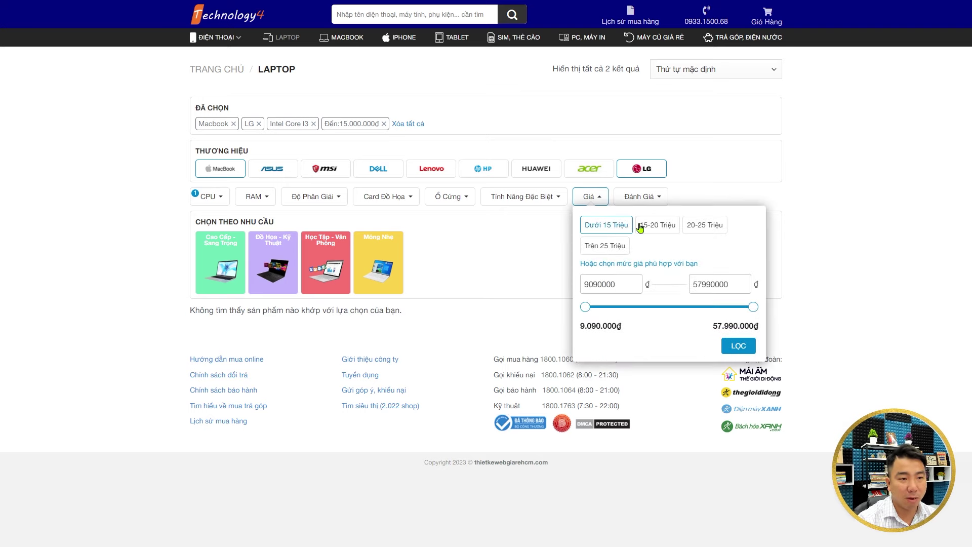
click(703, 225)
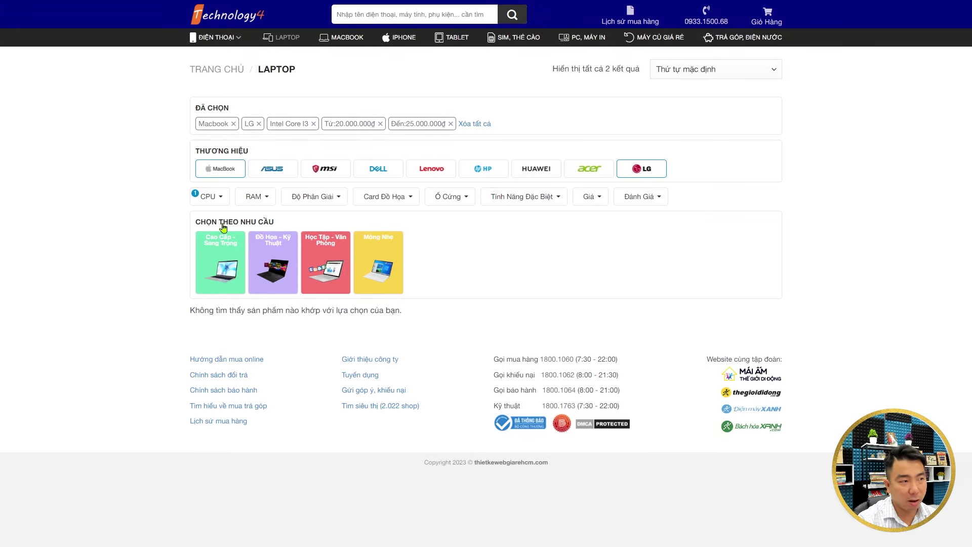
click(209, 198)
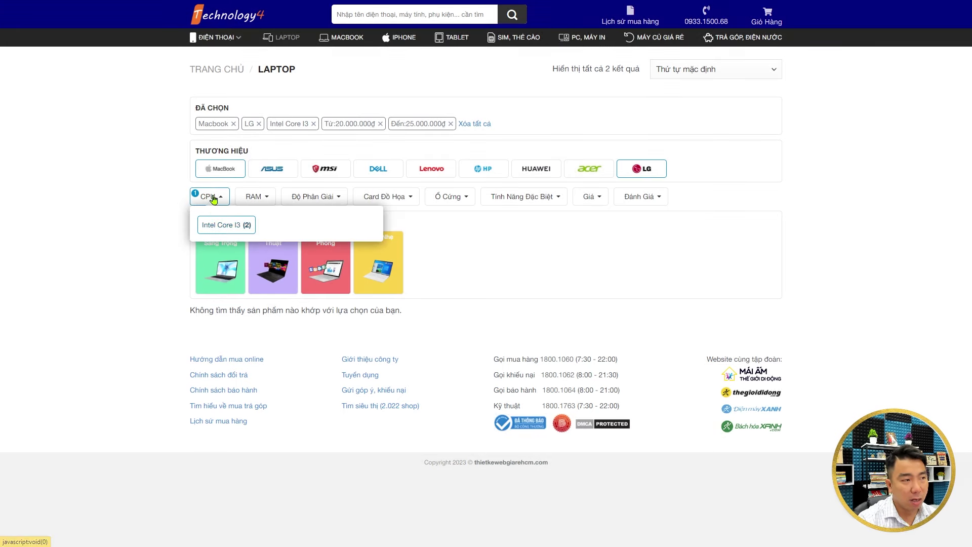
click(703, 206)
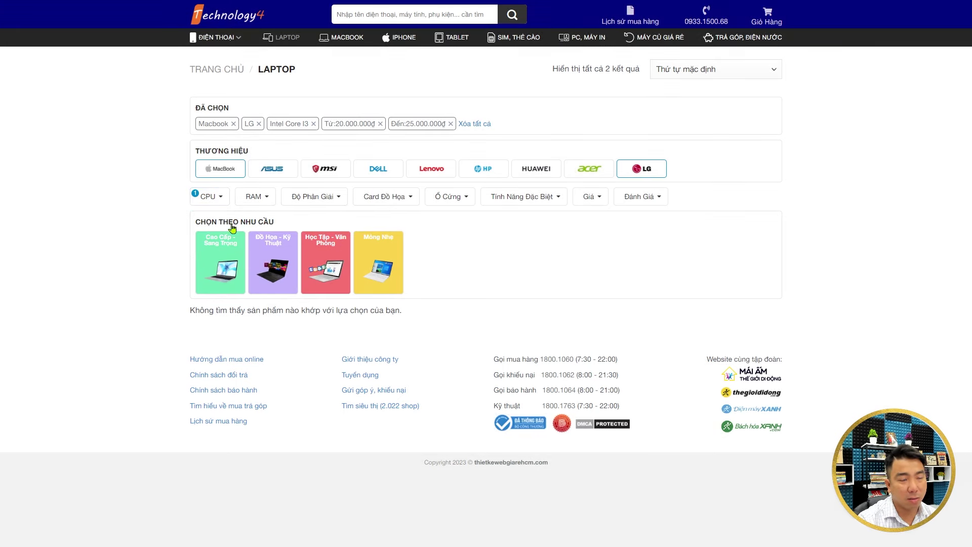
drag(195, 223, 283, 229)
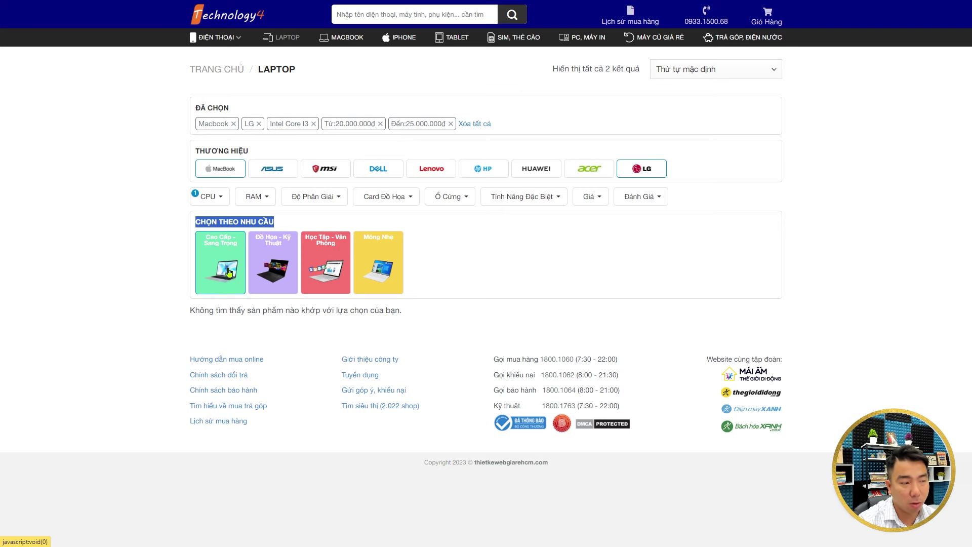
click(278, 243)
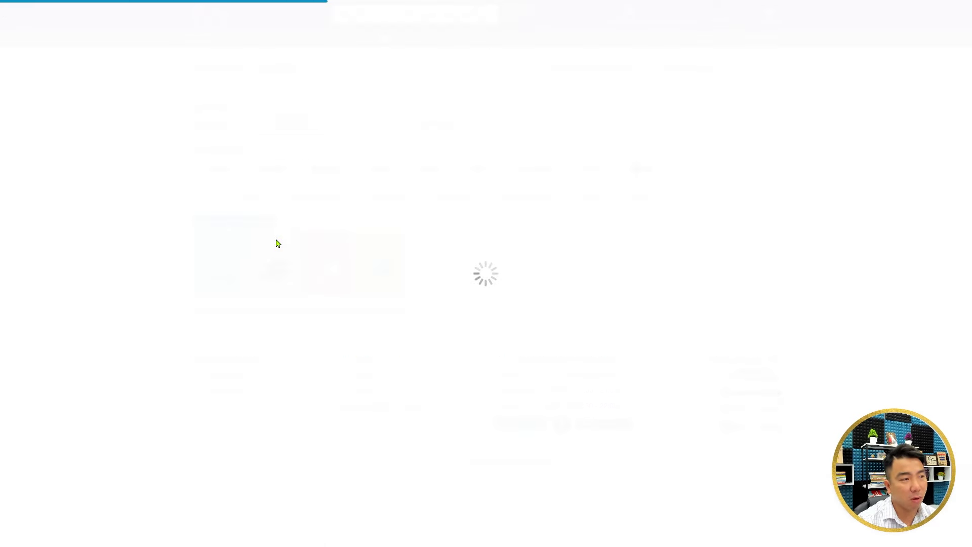
Remove the Macbook and LG filters and clear all remaining filters from the laptop list.
click(233, 123)
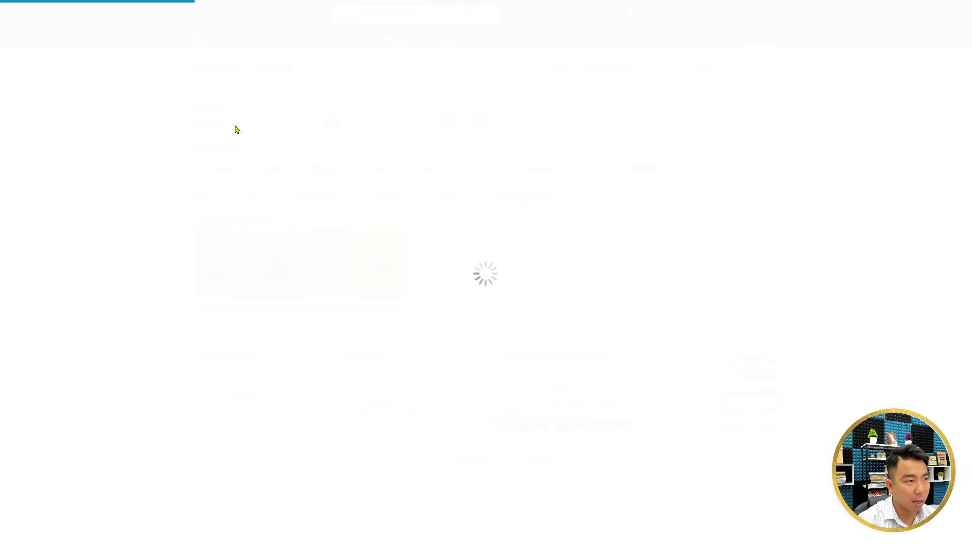
click(215, 125)
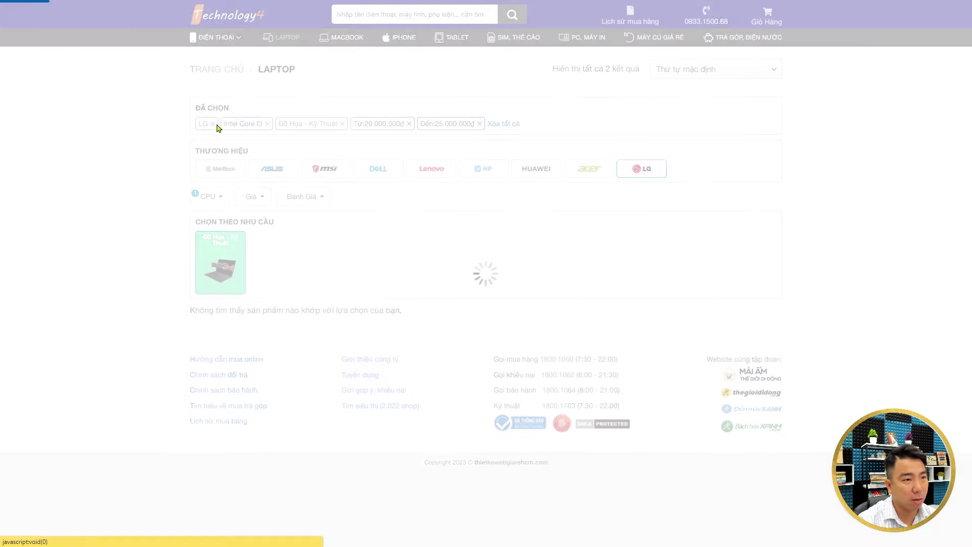
click(479, 124)
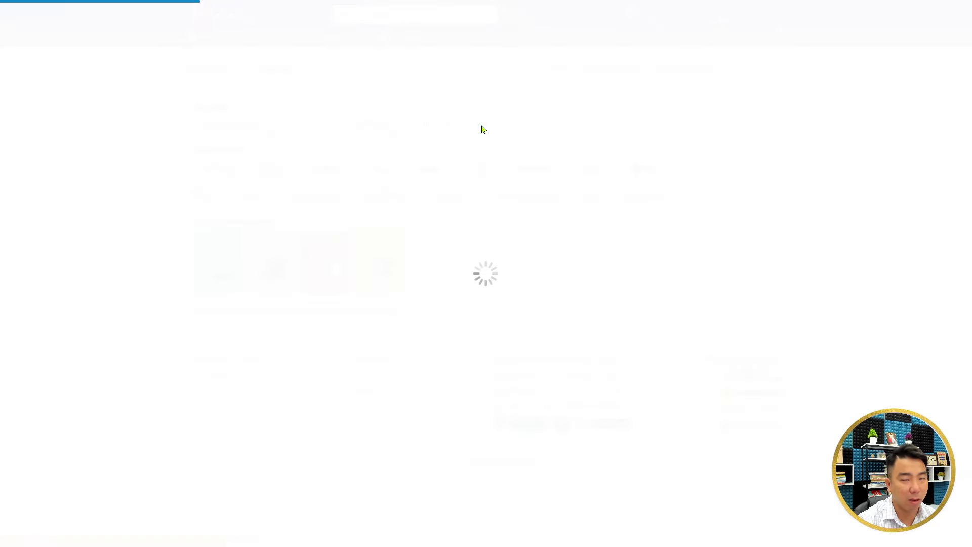
scroll(379, 161, up, 3)
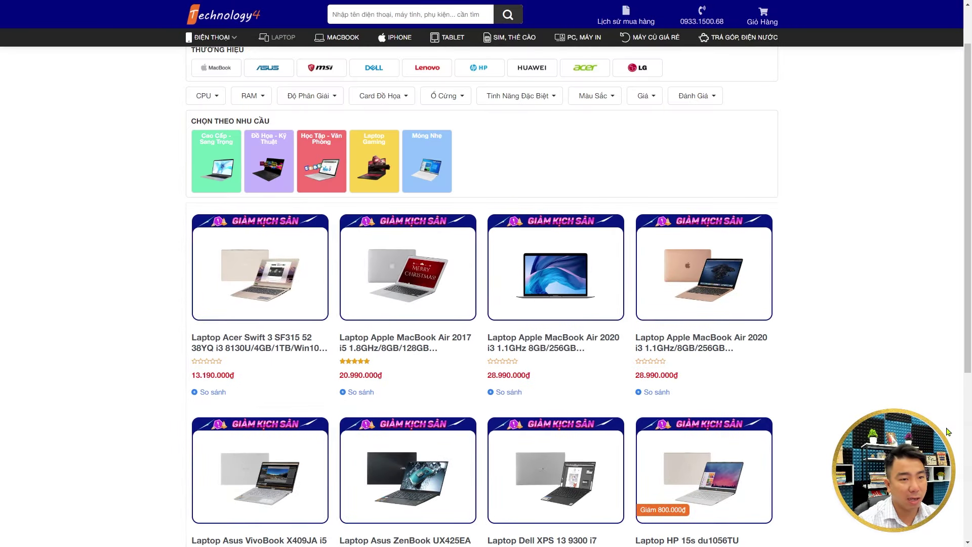
scroll(528, 290, down, 2)
scroll(335, 299, up, 3)
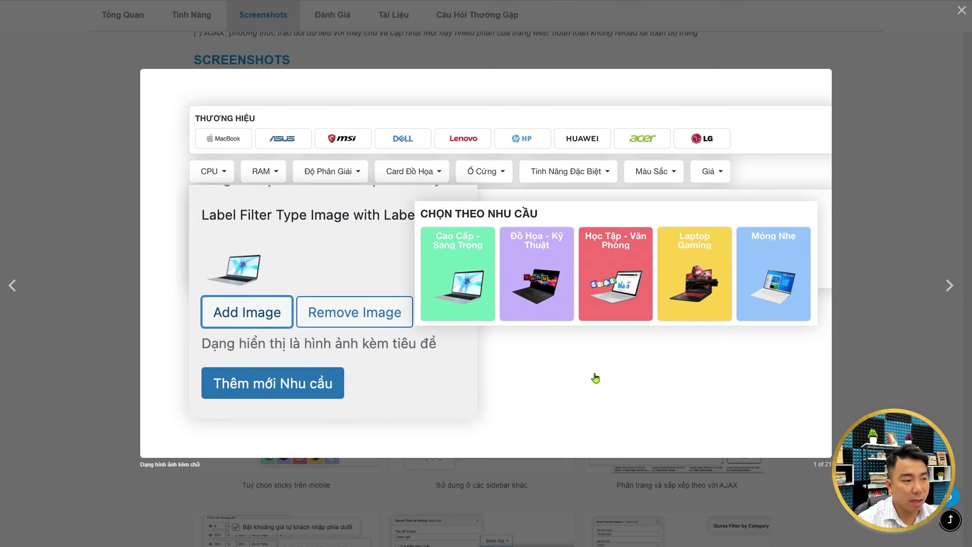
Examine the plugin's gallery images on attribute display types, filter widgets, sticky mobile filters, sidebar use, and AJAX sorting and pagination.
click(955, 292)
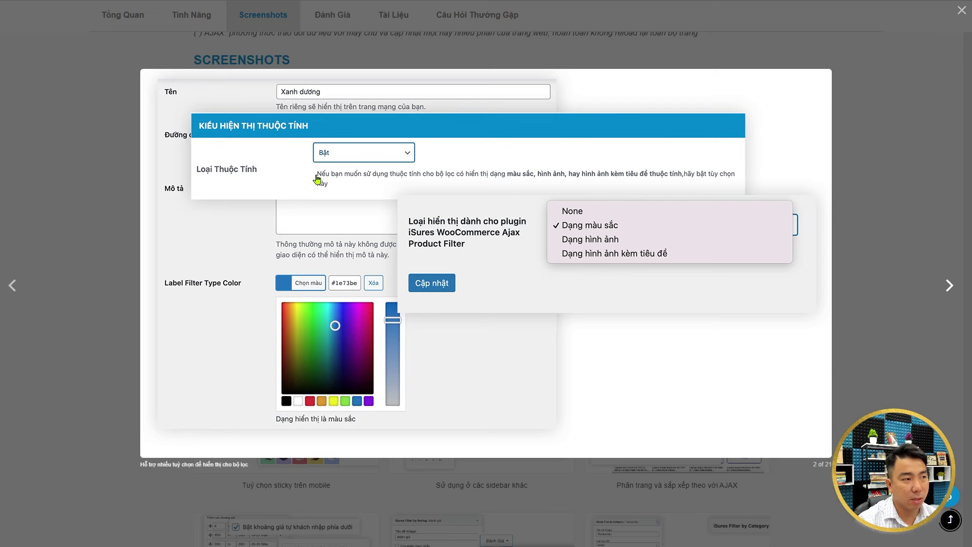
click(947, 286)
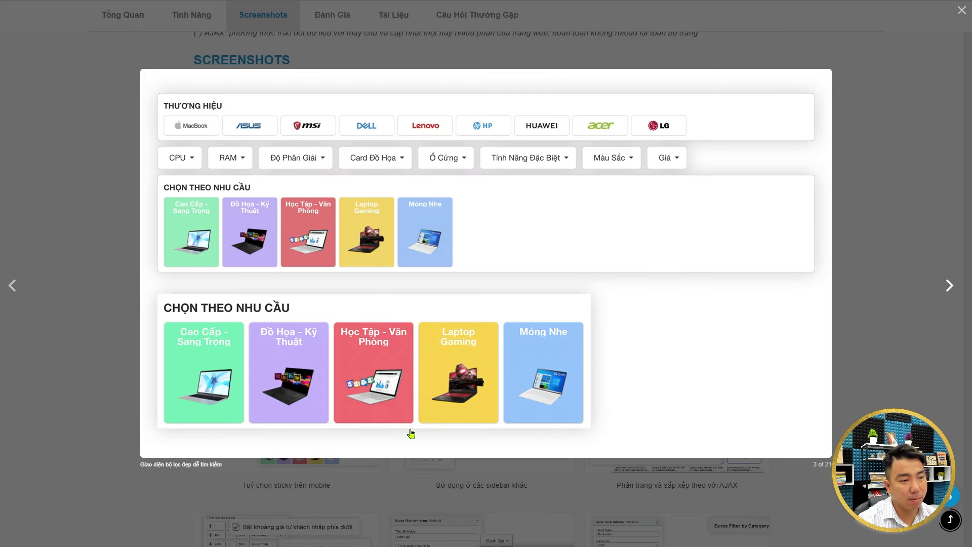
click(945, 297)
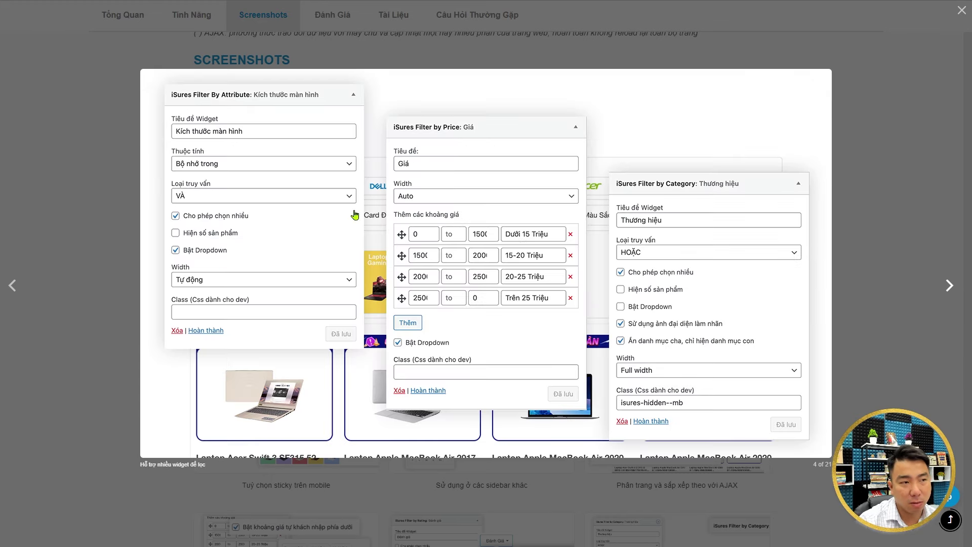
click(949, 285)
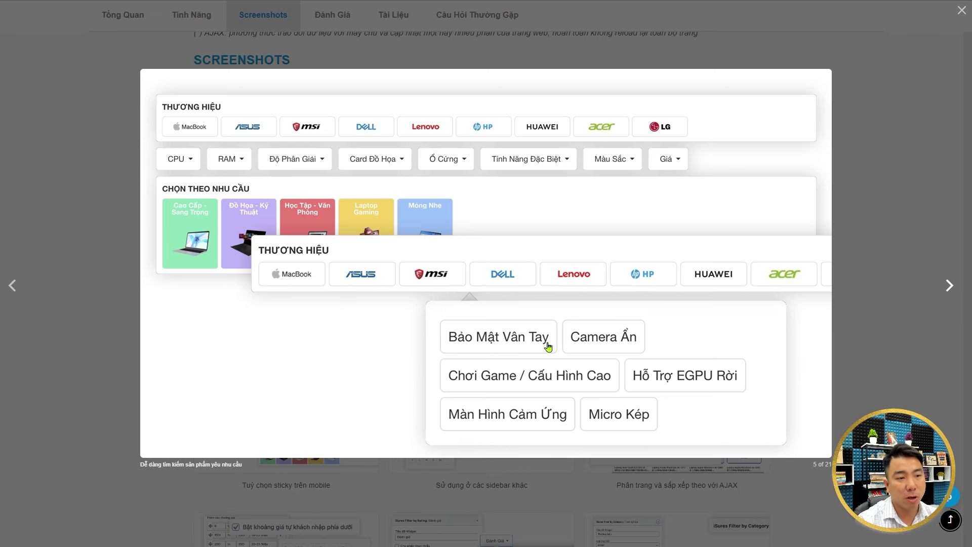
click(950, 299)
click(951, 299)
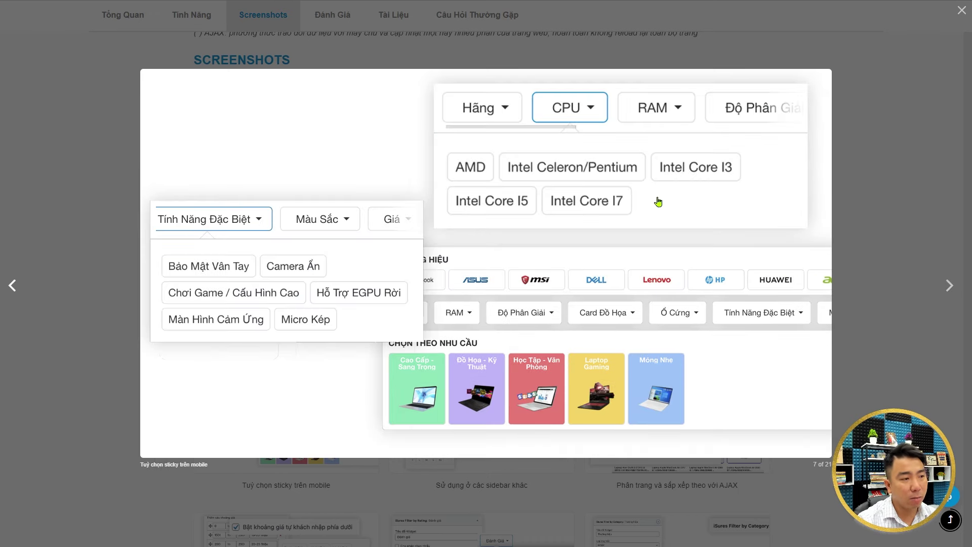
click(946, 289)
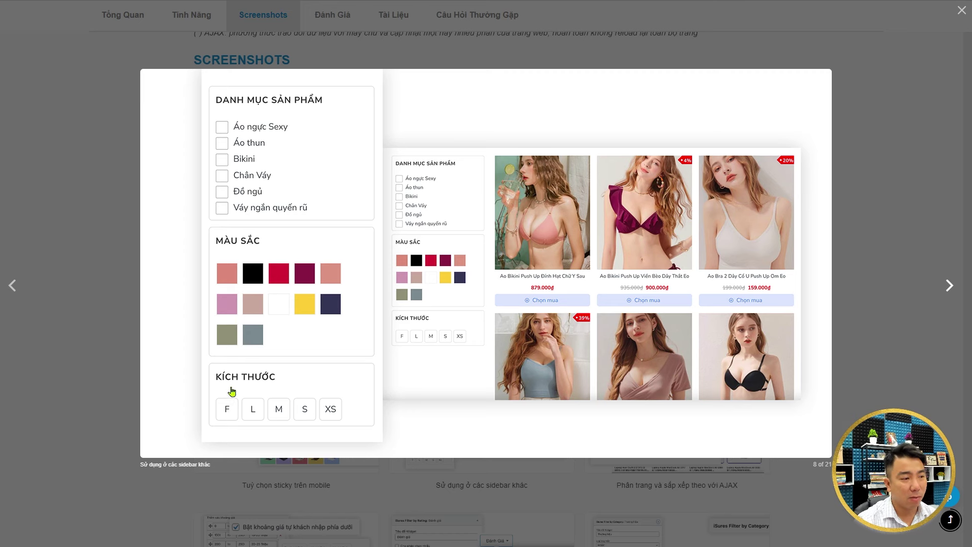
click(947, 288)
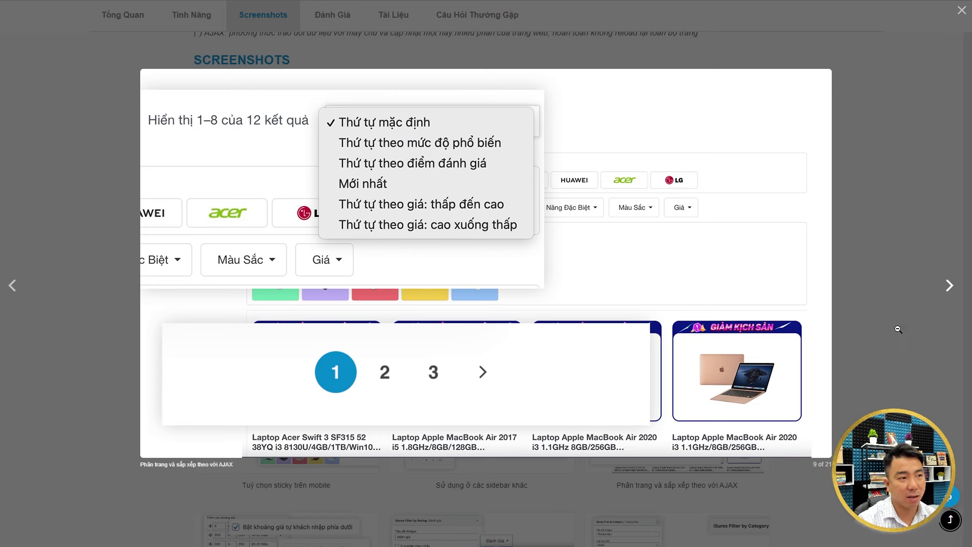
Examine the further gallery images on custom price ranges, rating filters, category image labels and chosen-filter settings.
click(950, 287)
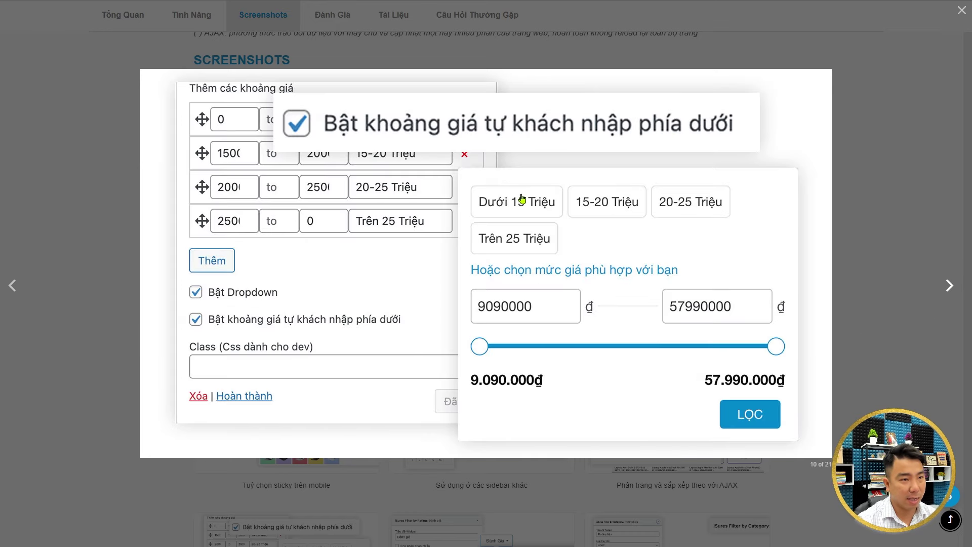
click(940, 289)
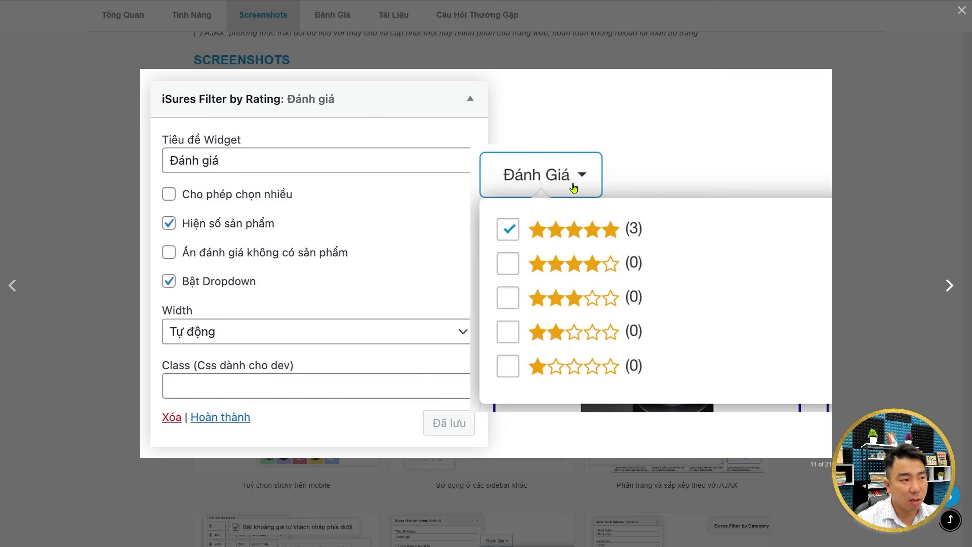
click(953, 289)
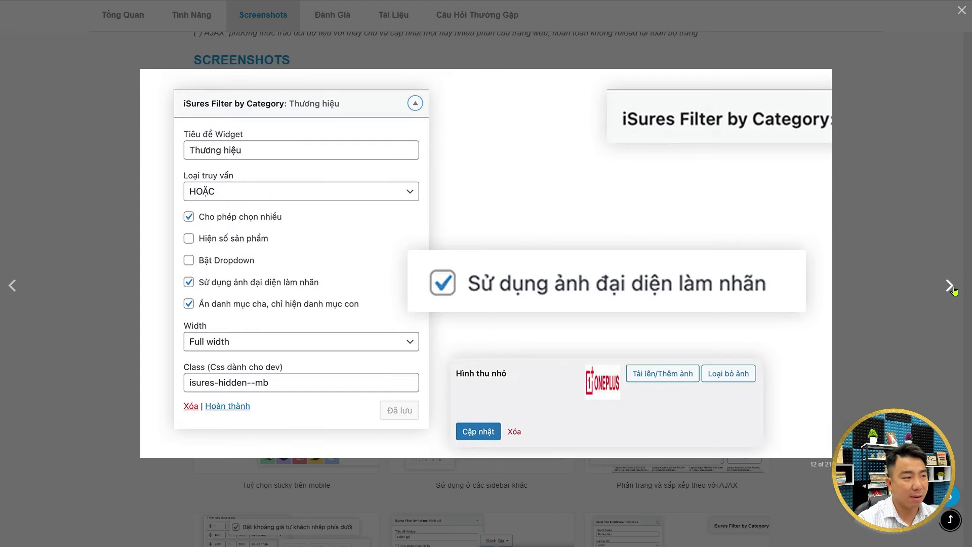
click(952, 290)
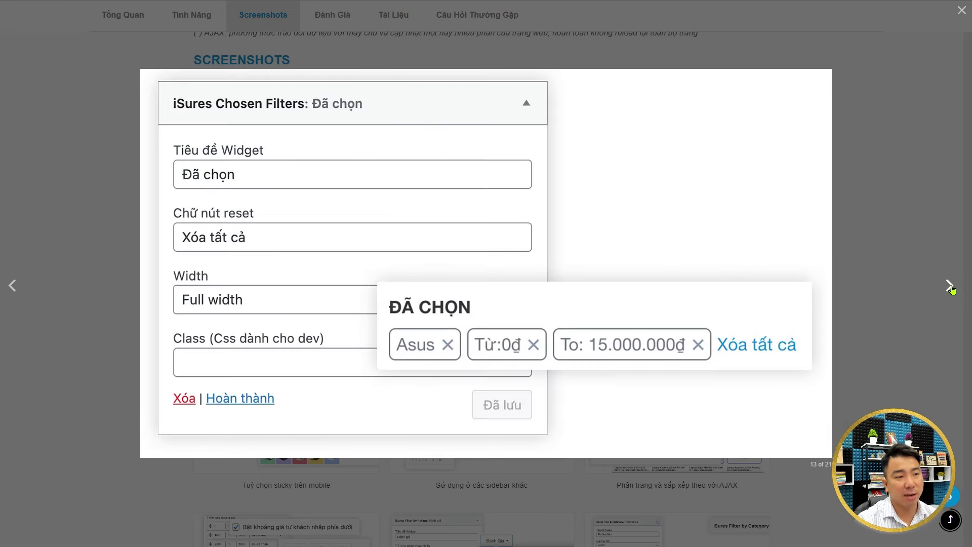
click(952, 290)
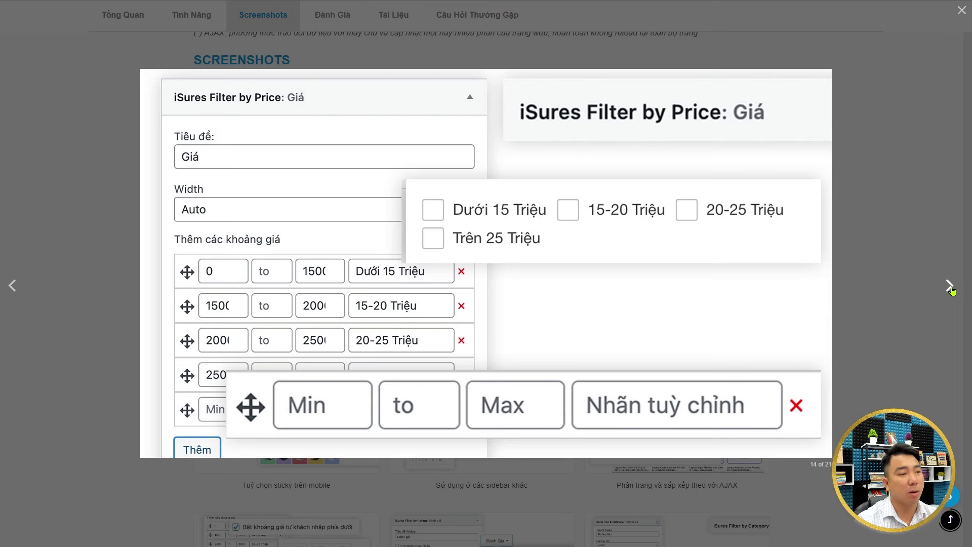
click(952, 290)
click(952, 291)
click(952, 291)
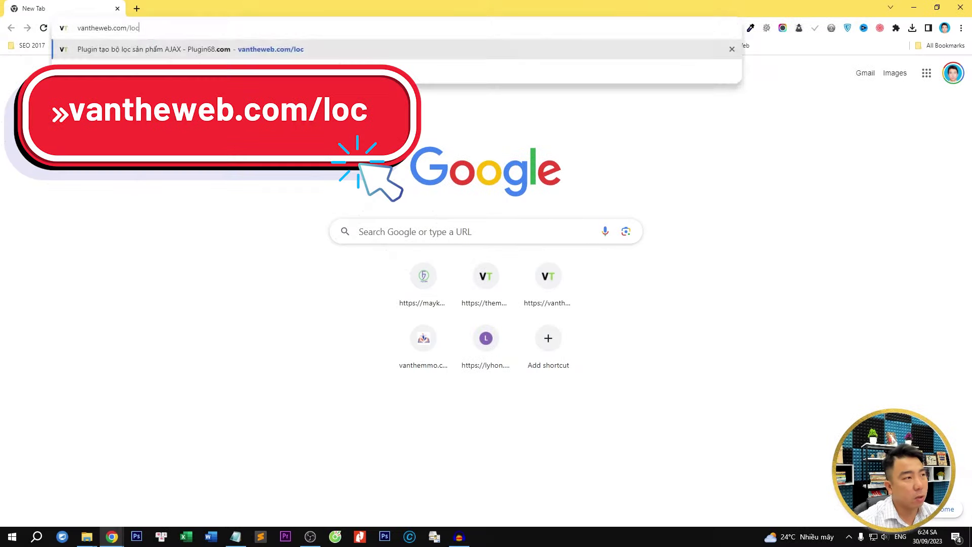
Open the filter plugin's product page at vantheweb.com/loc.
click(142, 56)
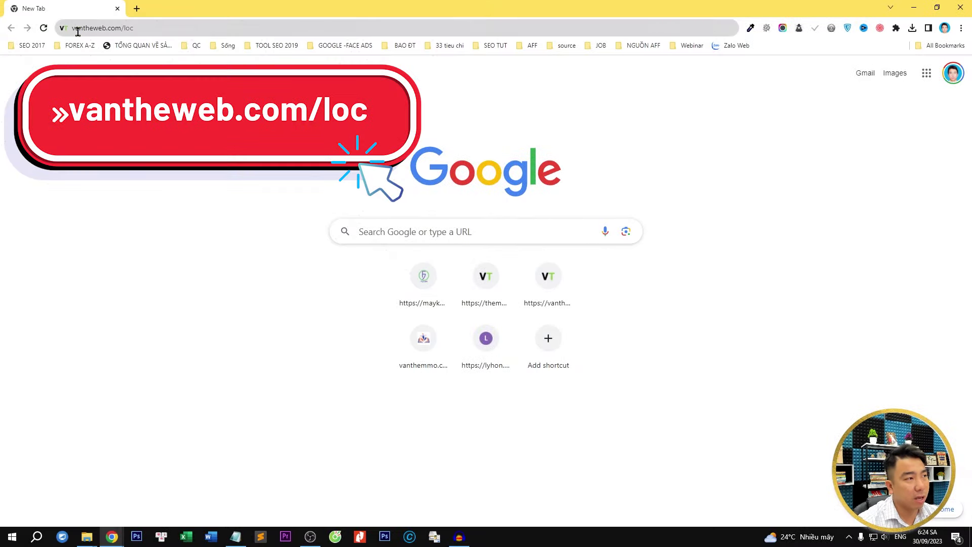
drag(141, 32, 45, 29)
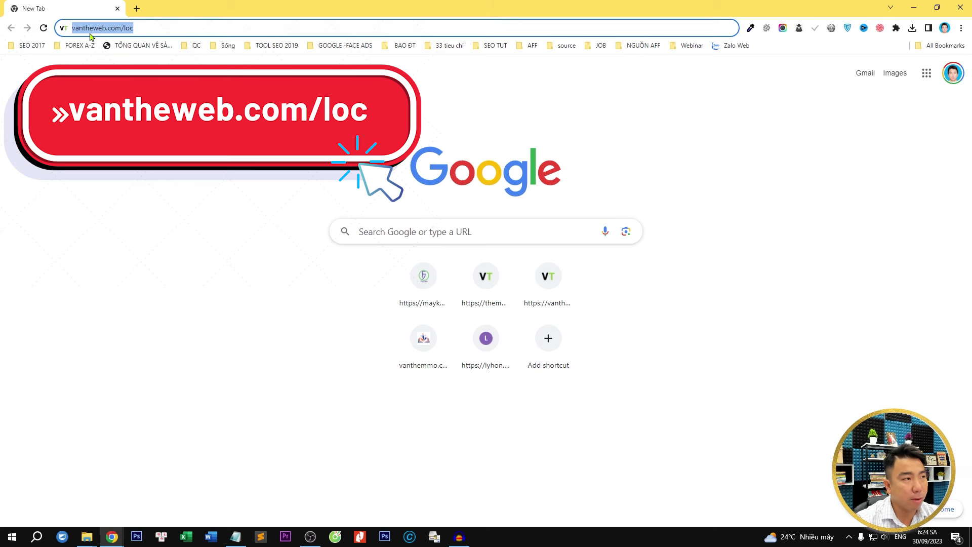
click(140, 29)
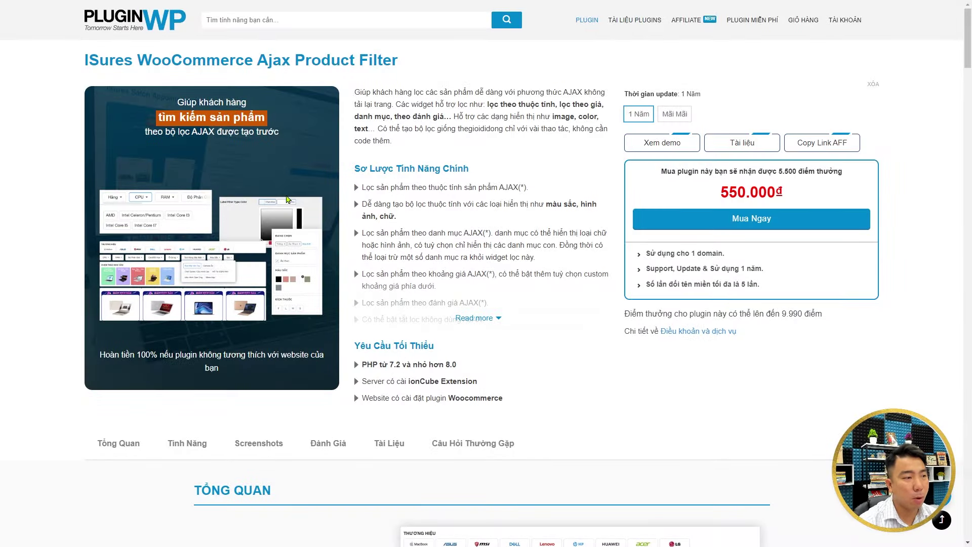
Look through the TỔNG QUAN section of the ISures WooCommerce Ajax Product Filter page.
scroll(304, 200, down, 4)
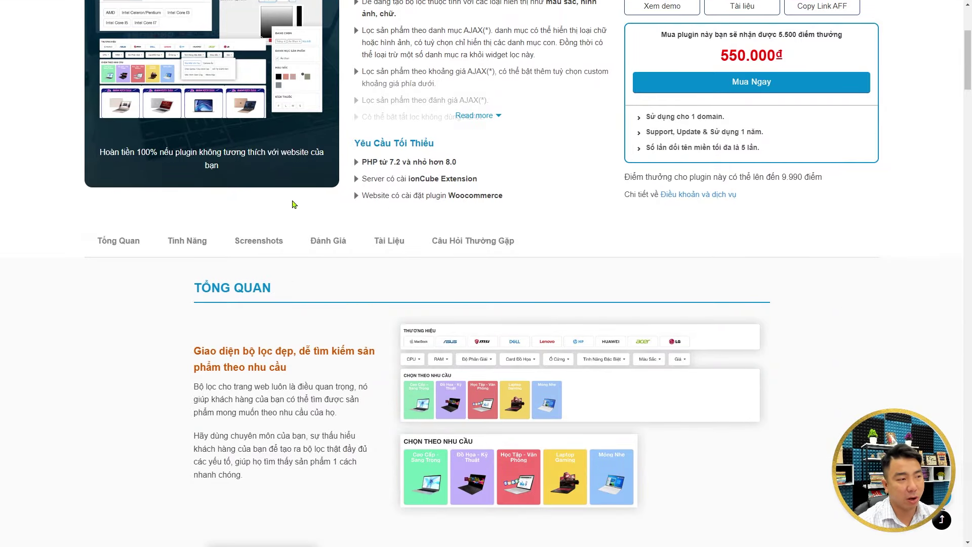
scroll(108, 206, down, 2)
click(115, 148)
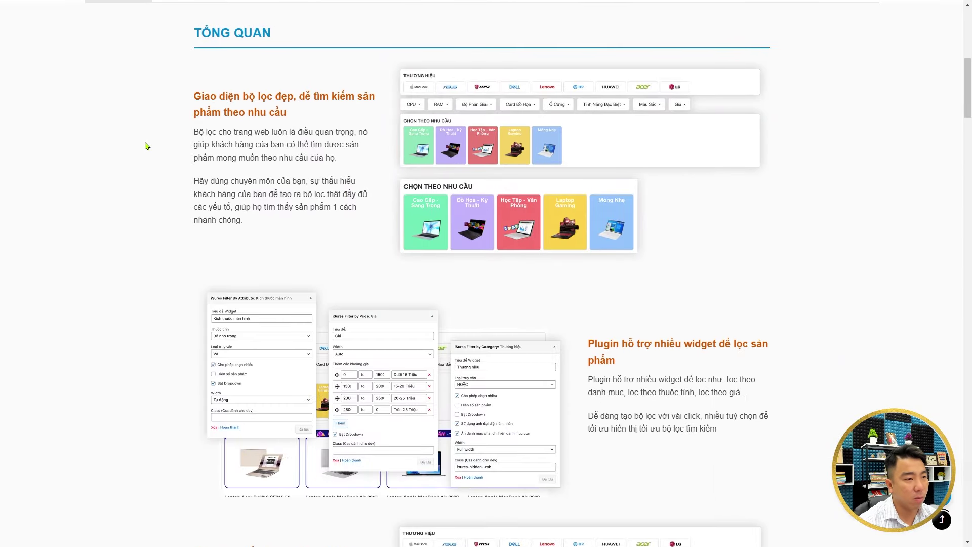
scroll(807, 348, down, 15)
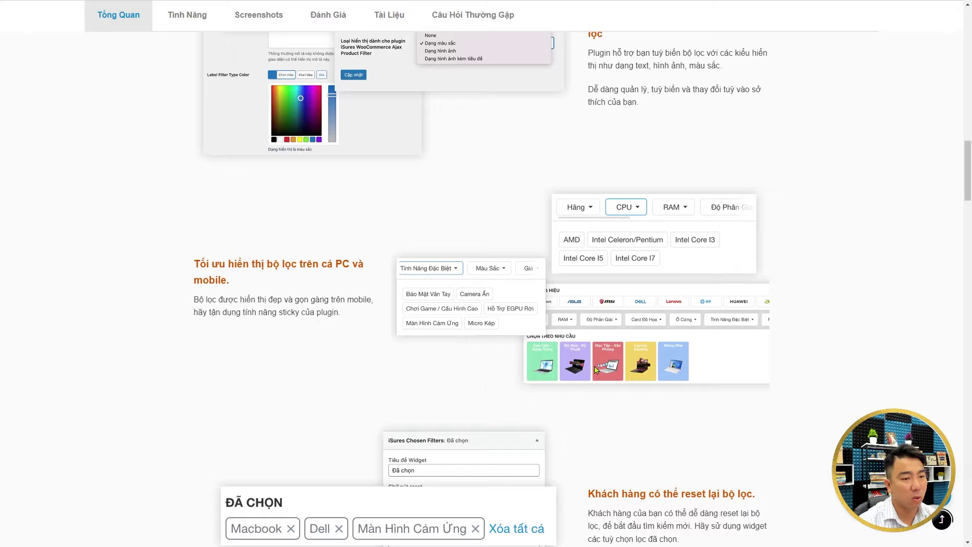
drag(970, 208, 970, 21)
Read through the TÍNH NĂNG section's list of filter, pagination, sorting, load-more and display features.
click(187, 437)
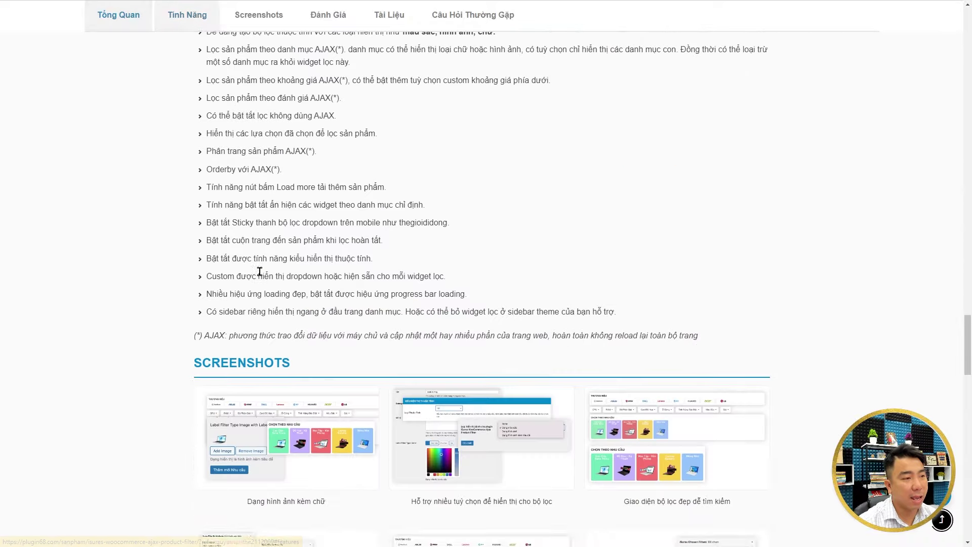
drag(206, 92, 368, 91)
drag(227, 119, 524, 109)
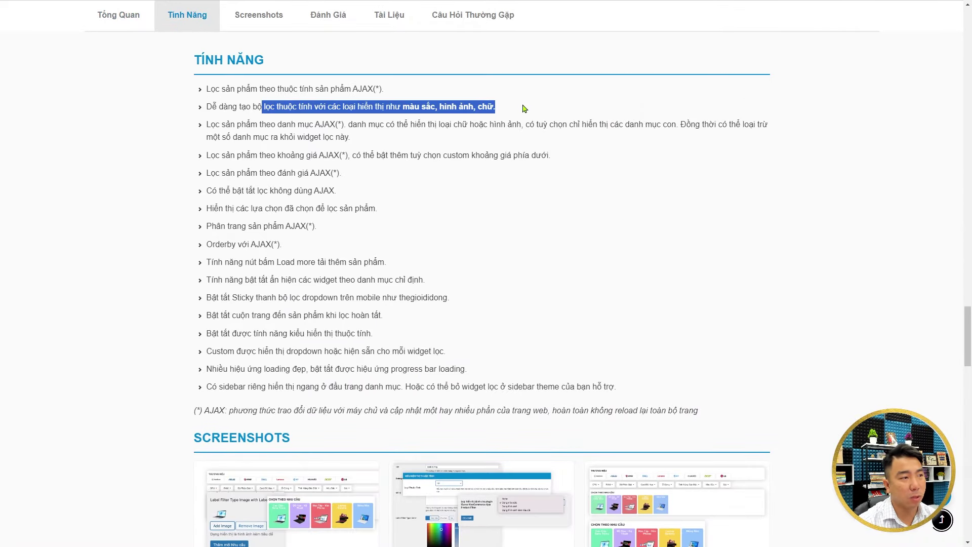
drag(227, 154, 587, 160)
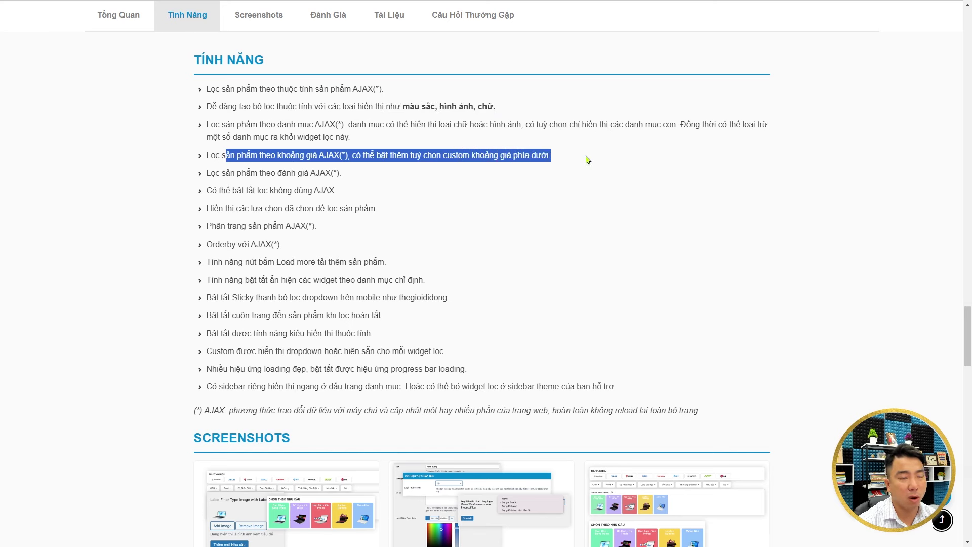
drag(238, 173, 416, 173)
drag(248, 190, 357, 196)
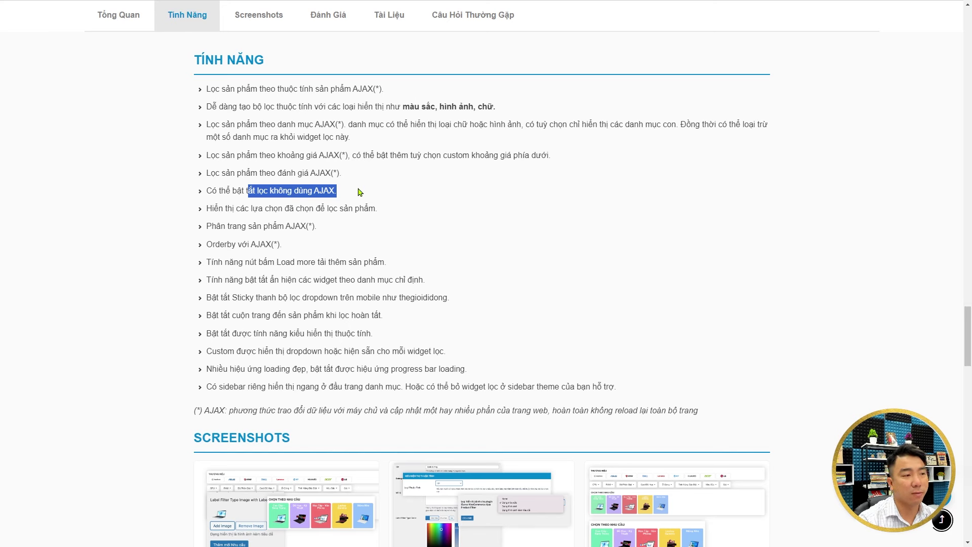
click(213, 258)
triple_click(431, 256)
drag(232, 297, 691, 387)
Return to the purchase options, compare the Mãi Mãi and 1 Năm update periods, and select 1 Năm.
scroll(969, 357, up, 1)
drag(968, 357, 951, 124)
scroll(438, 320, up, 4)
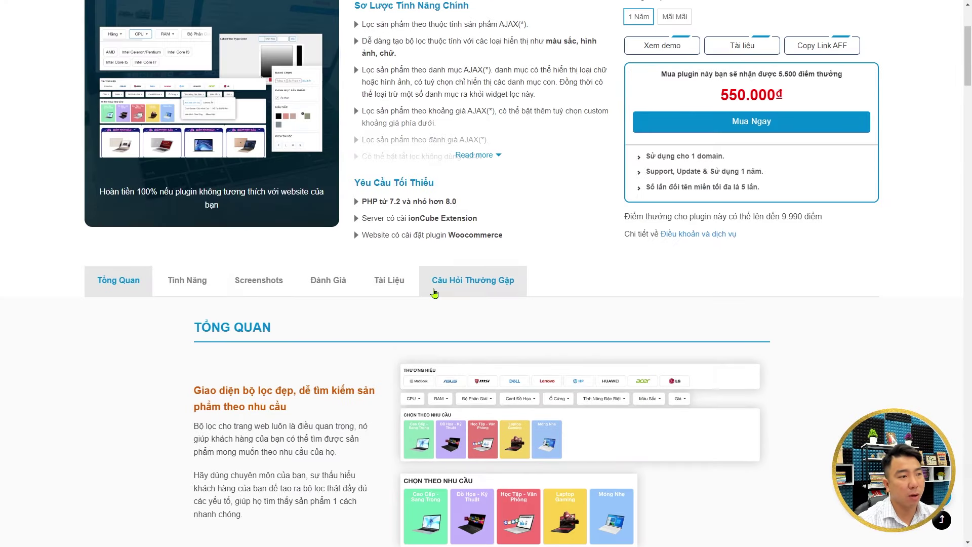
scroll(559, 215, up, 3)
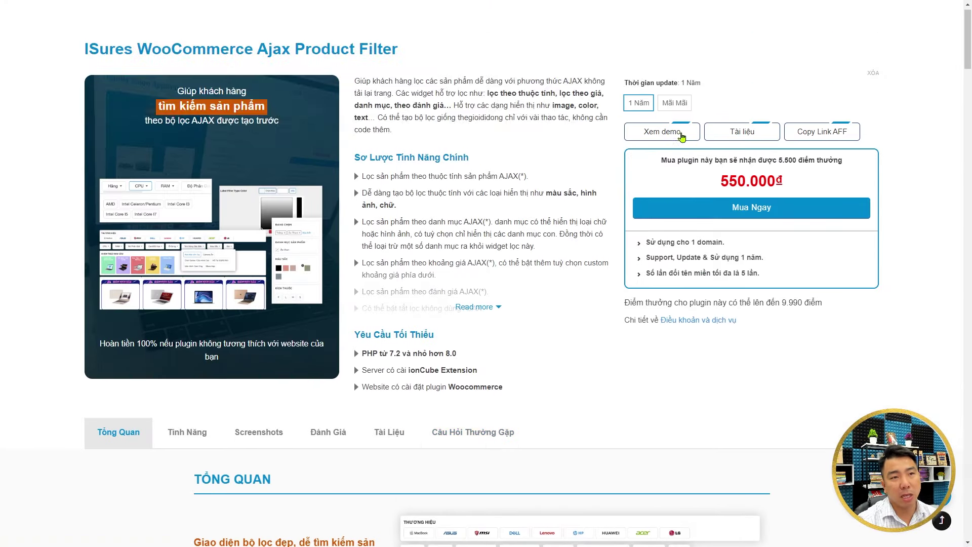
click(674, 103)
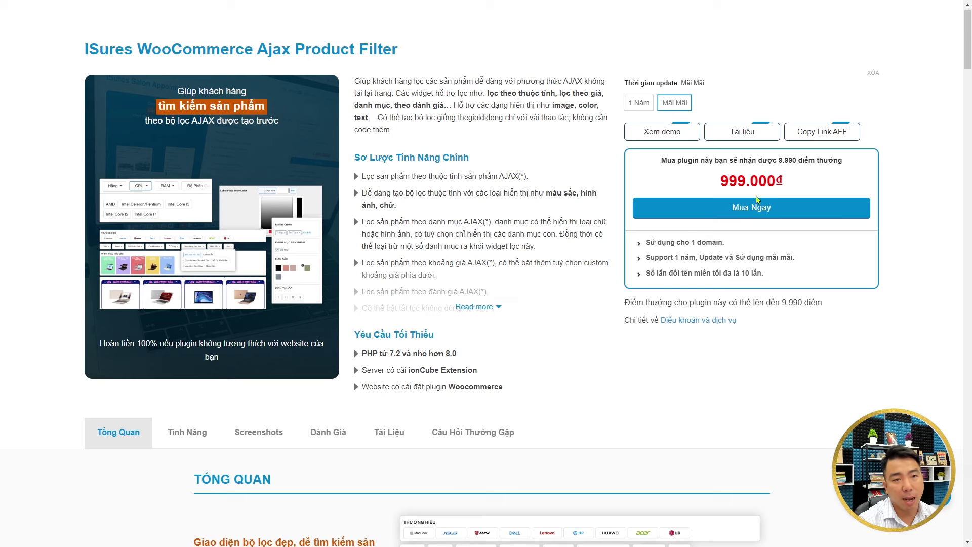
click(638, 104)
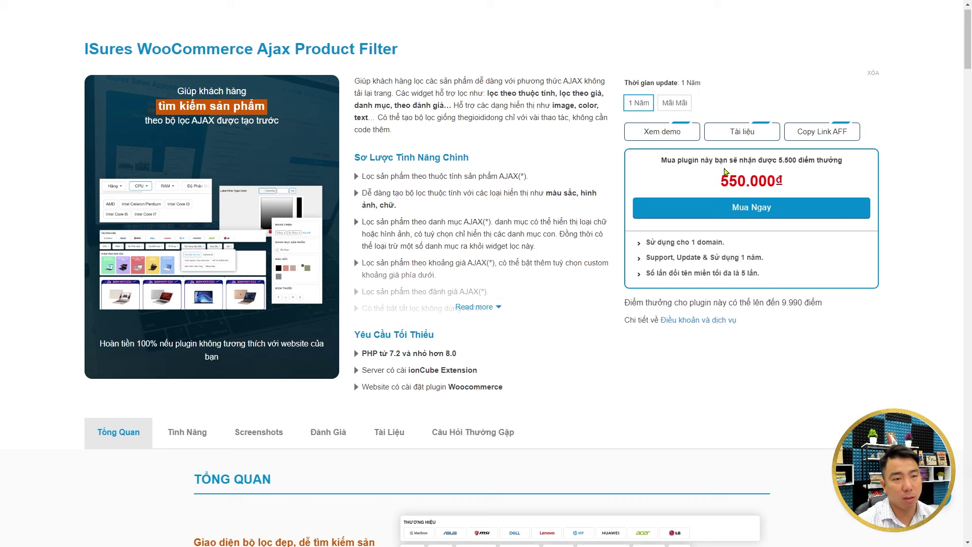
Buy the ISures WooCommerce Ajax Product Filter and complete the checkout with the QR code bank transfer payment method.
click(731, 212)
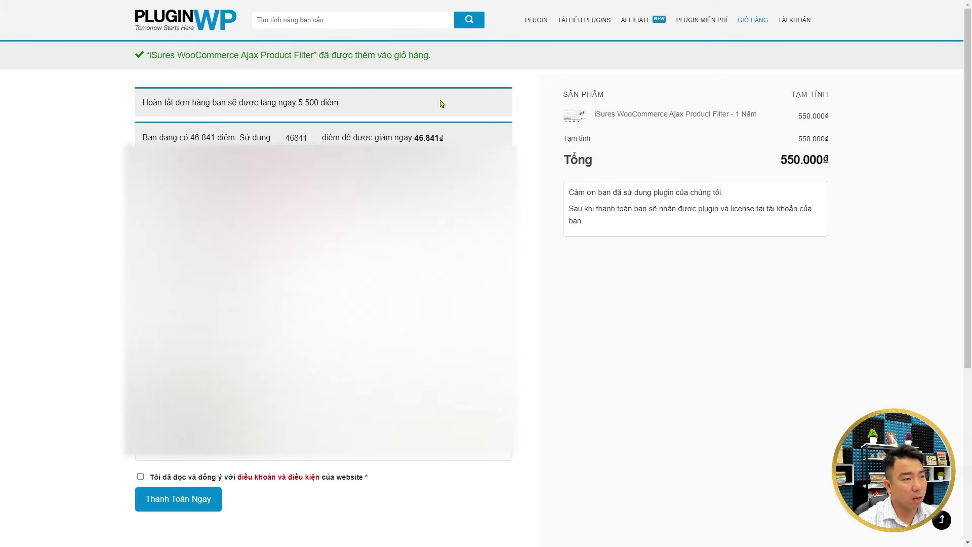
scroll(524, 263, down, 1)
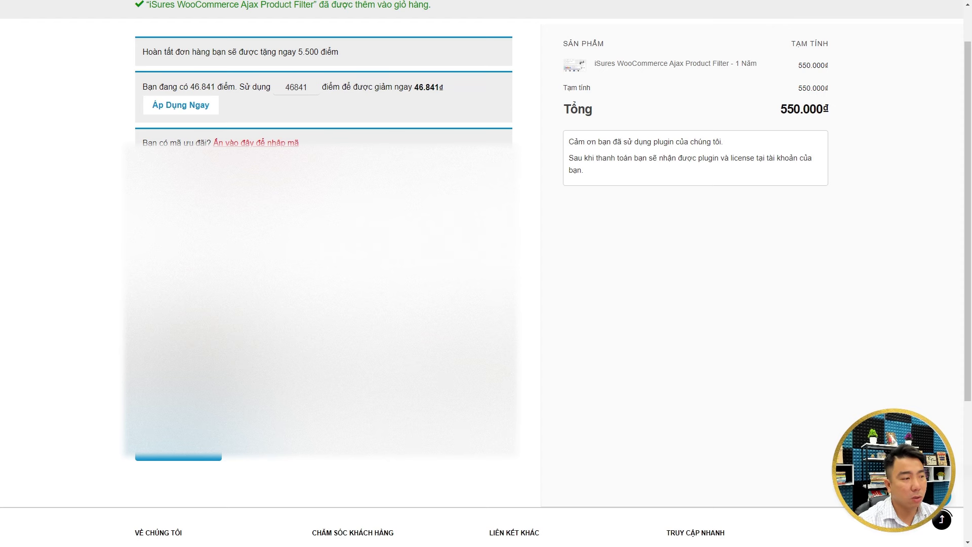
scroll(486, 274, down, 1)
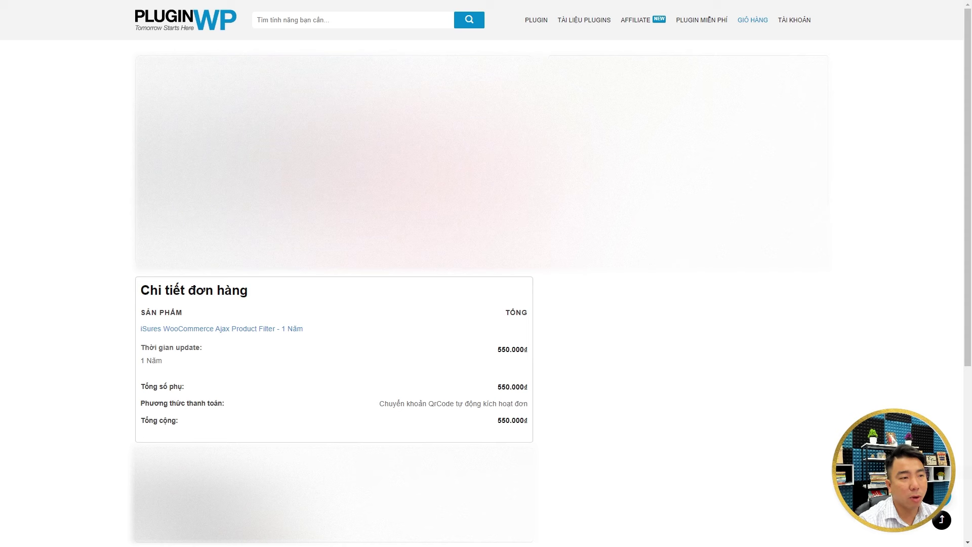
Switch to the order confirmation email in Gmail and download Filter Plugin V1.1.5 to the Desktop.
click(574, 47)
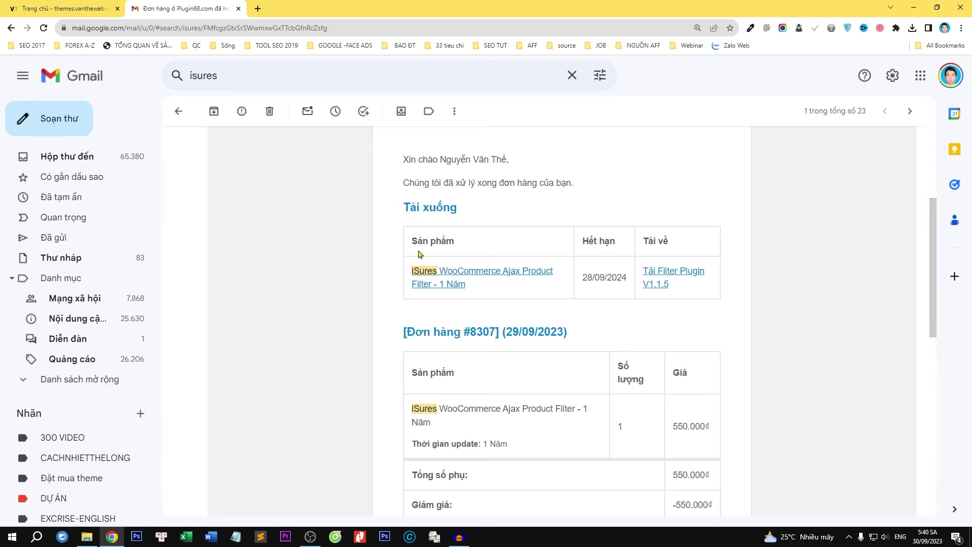
drag(415, 244, 458, 245)
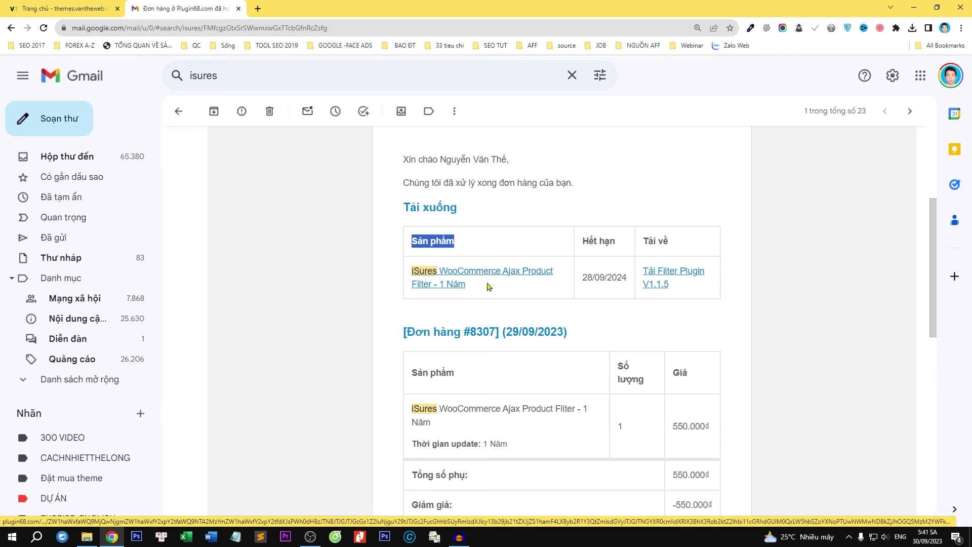
drag(643, 242, 671, 249)
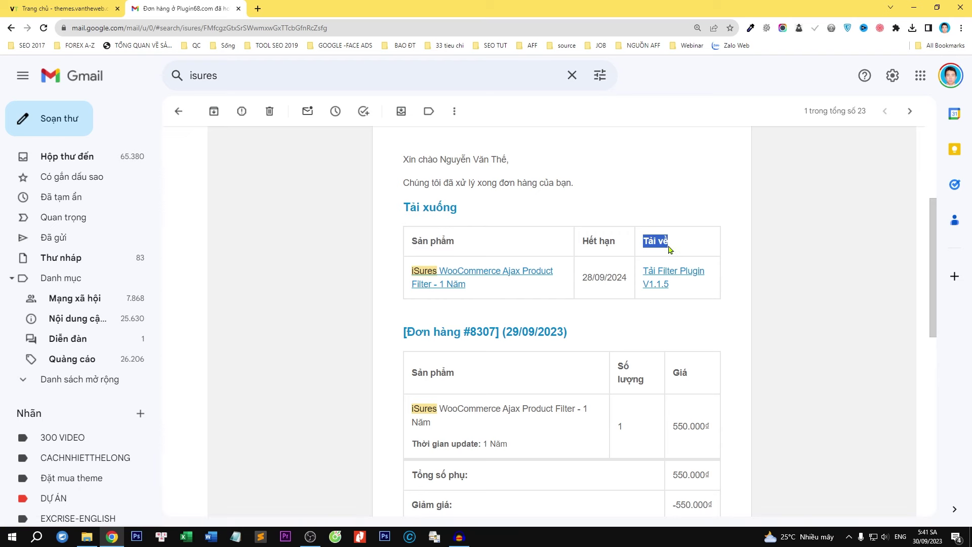
click(668, 275)
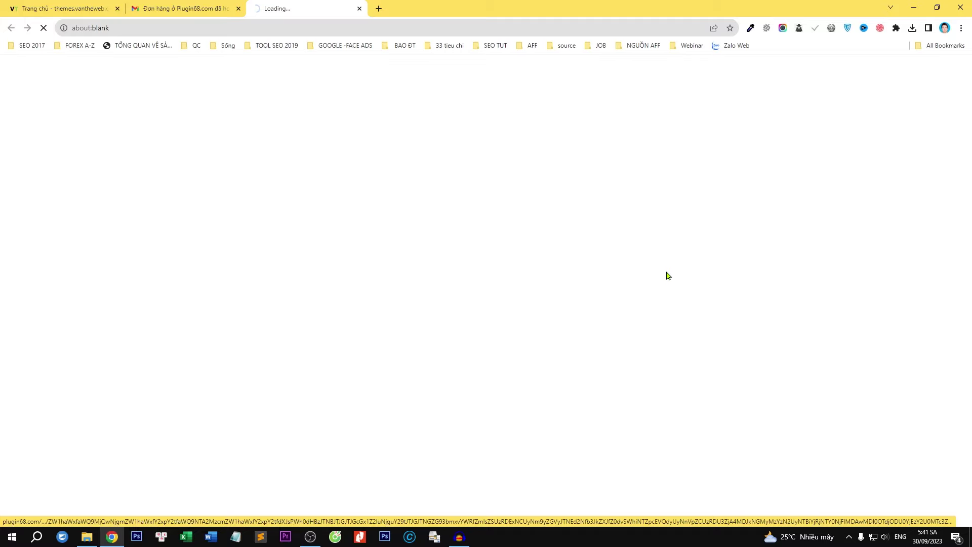
click(86, 92)
click(887, 509)
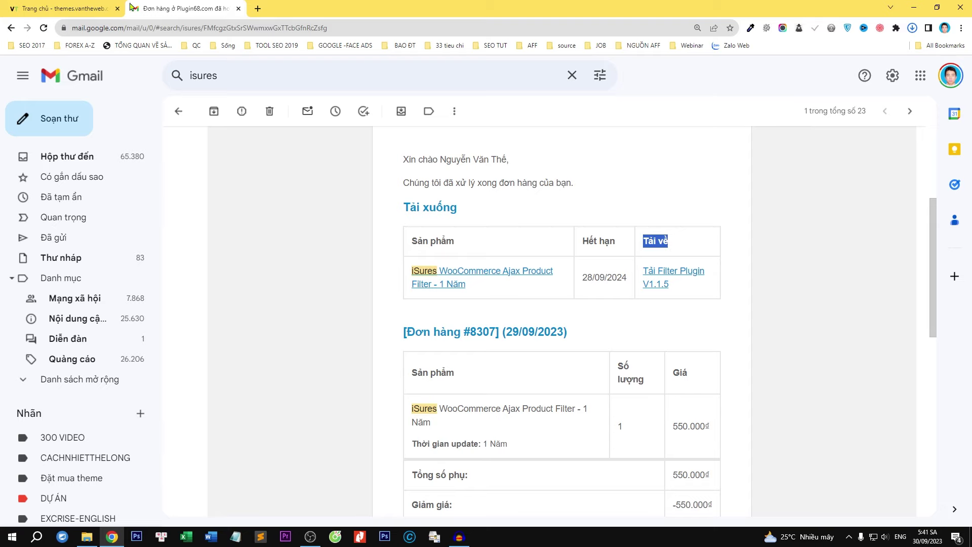
Switch to themes.vantheweb.com and open the plugin upload form in its WordPress admin.
click(92, 7)
mouse_move(52, 65)
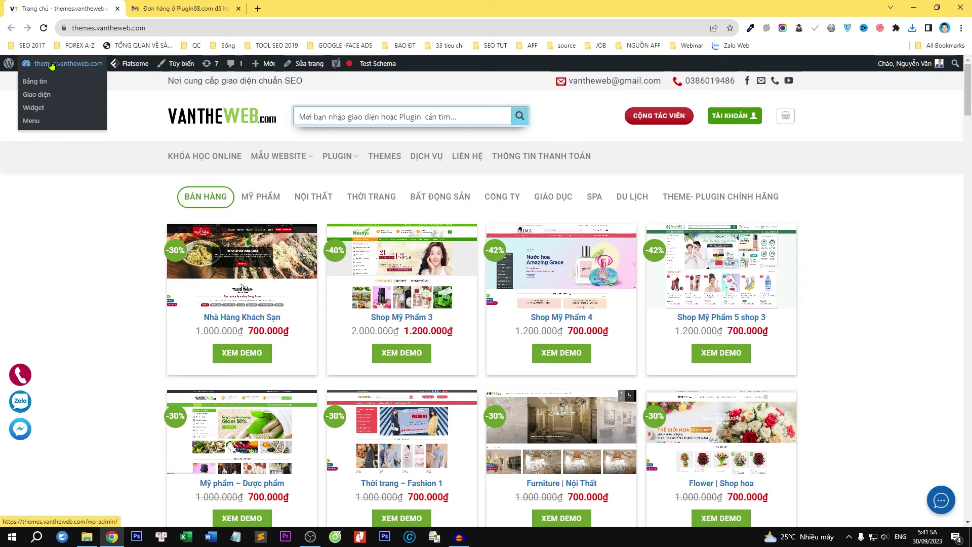
click(52, 64)
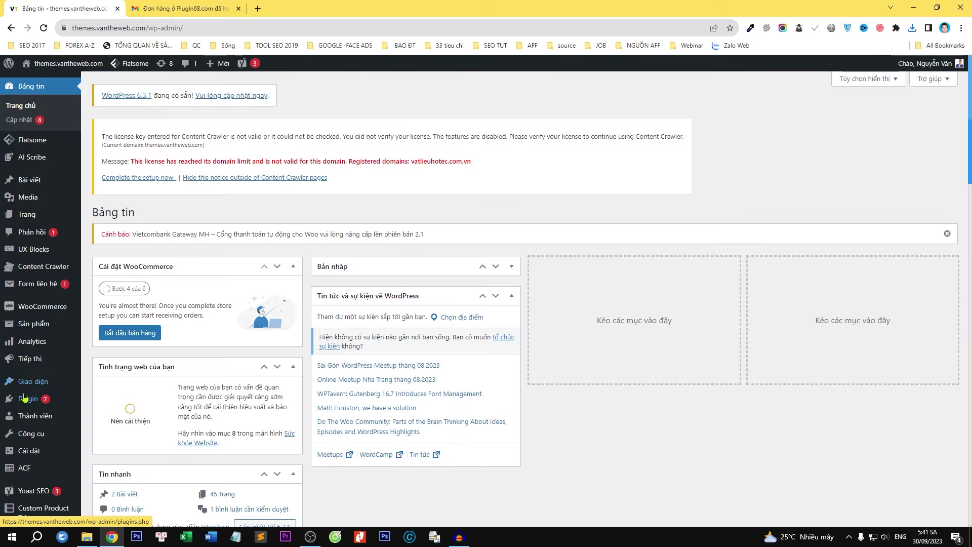
mouse_move(25, 399)
click(101, 415)
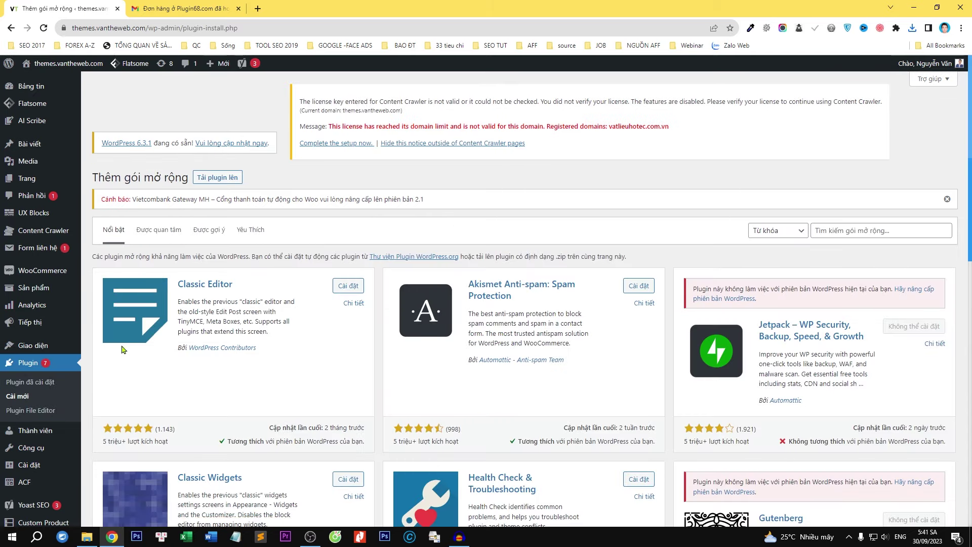
click(221, 179)
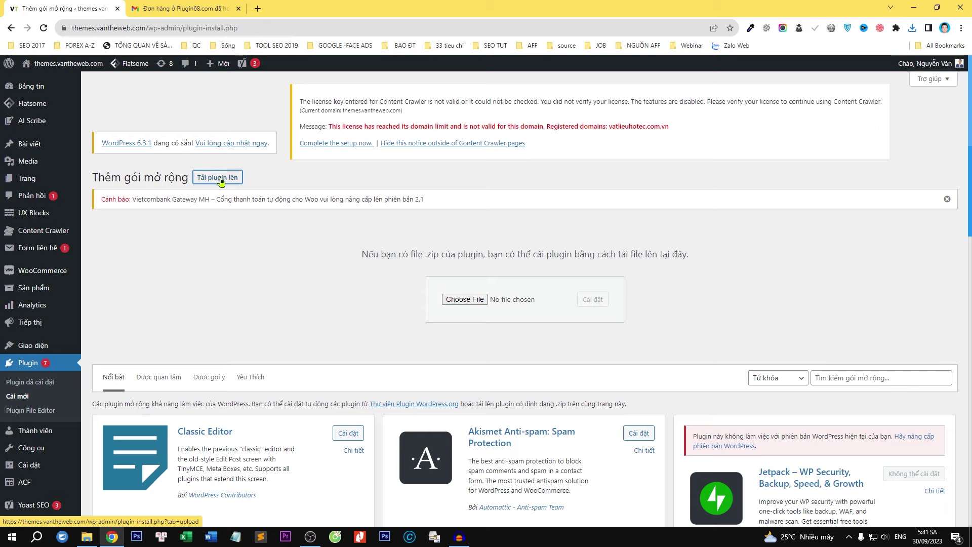
Upload isures-wc-product-filter (1).zip from the Desktop, then install and activate the plugin.
click(479, 299)
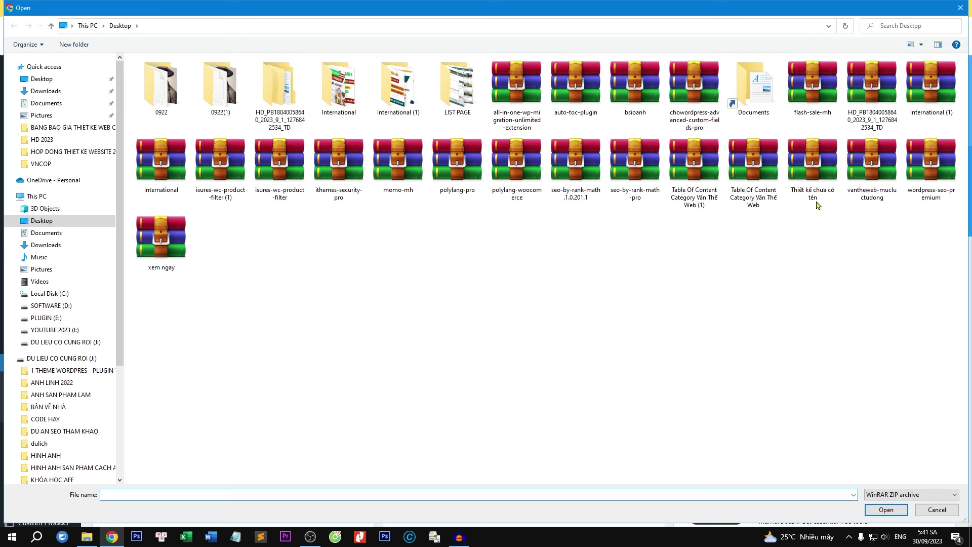
click(212, 170)
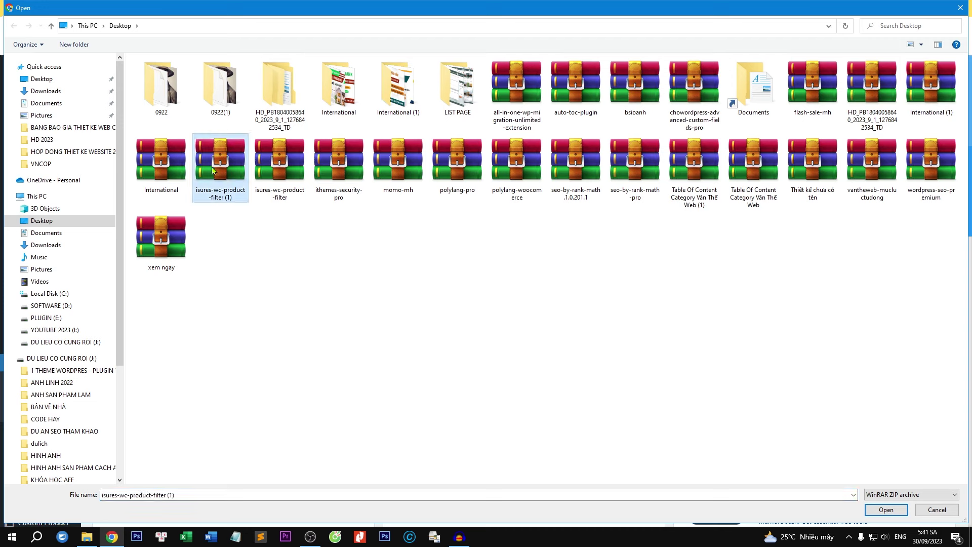
click(887, 510)
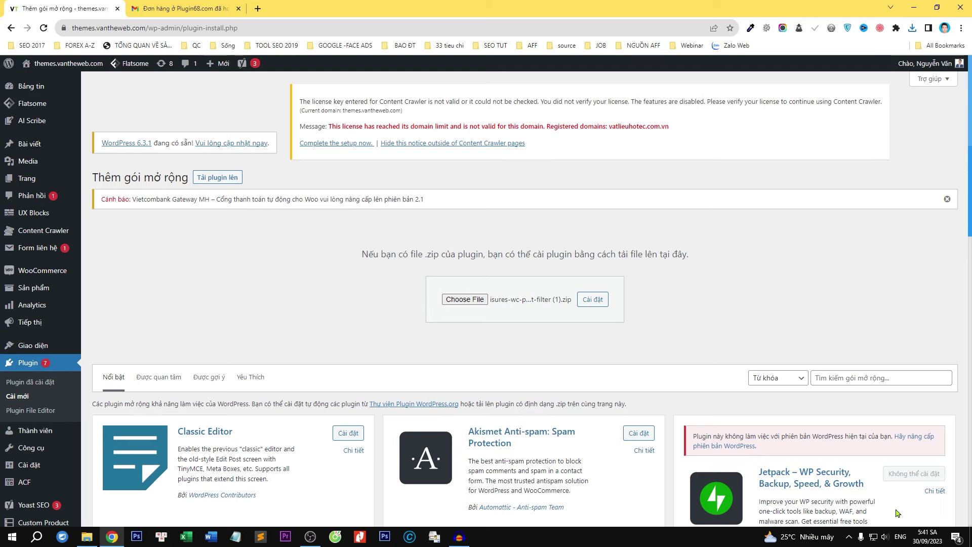
click(588, 304)
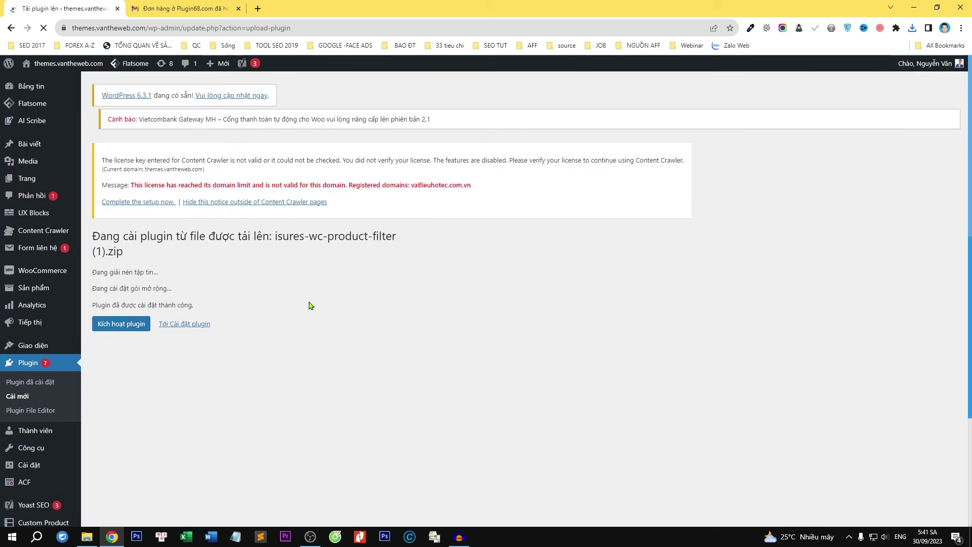
click(113, 325)
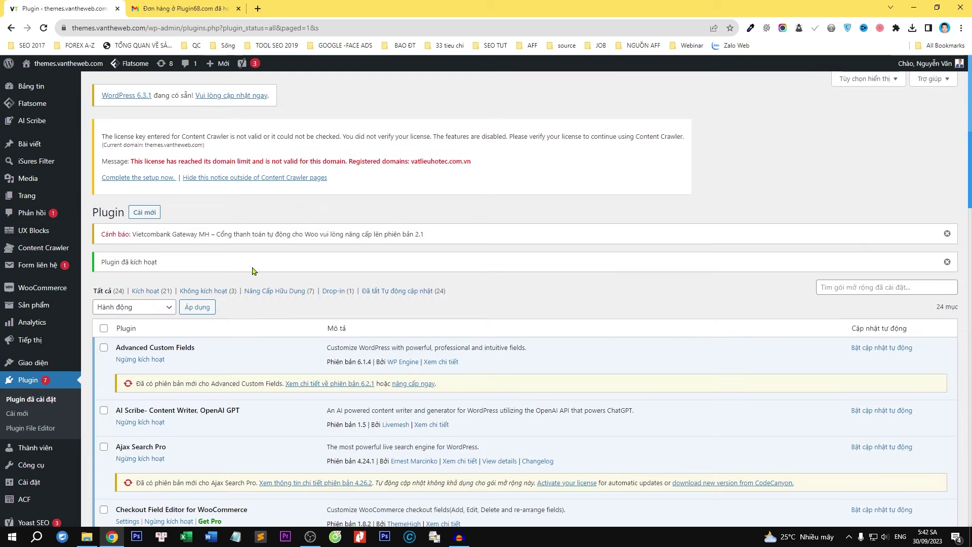
Locate iSures WooCommerce Ajax Product Filter among the installed plugins and open its License page.
scroll(252, 271, down, 10)
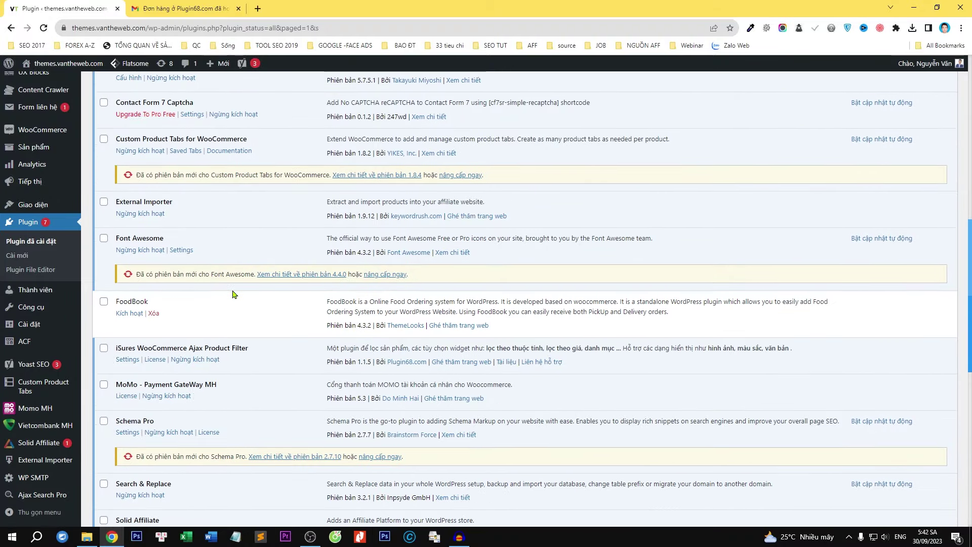
drag(118, 349, 262, 349)
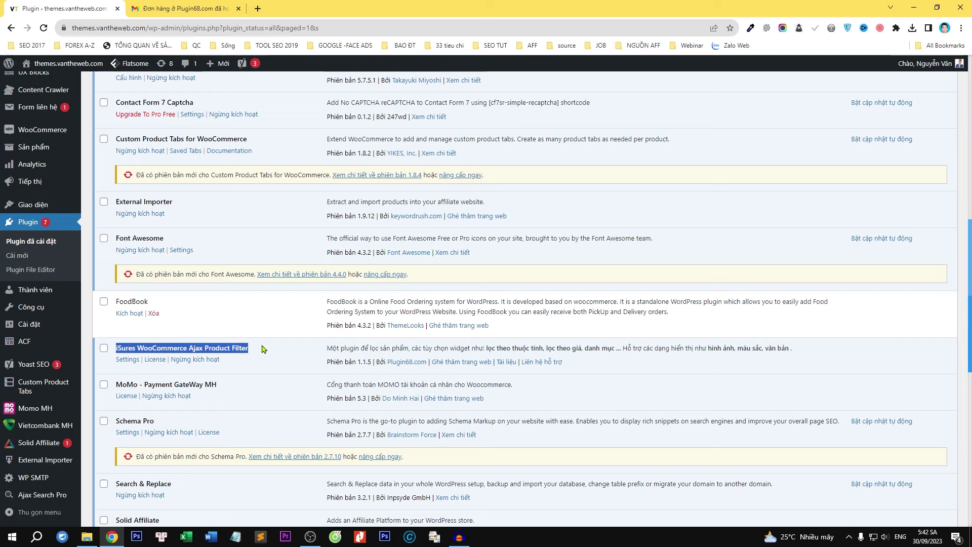
click(154, 360)
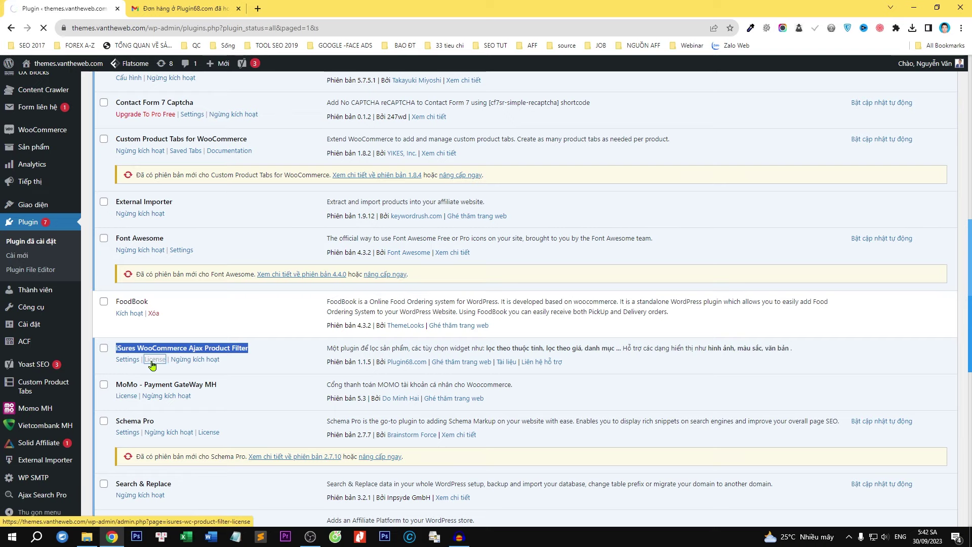
Copy the plugin's license key from the order email and select the contents of the license field in WordPress.
key(ctrl+Tab)
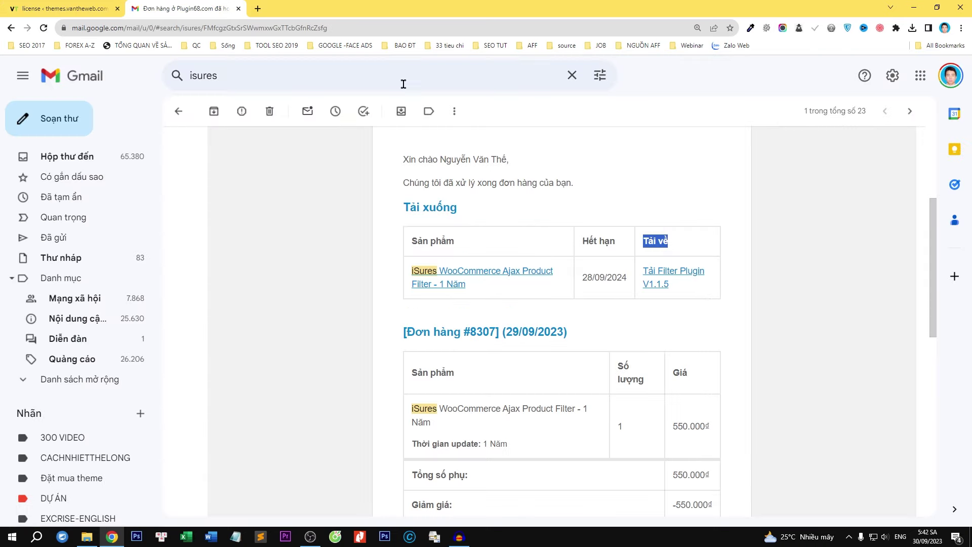
scroll(747, 355, down, 6)
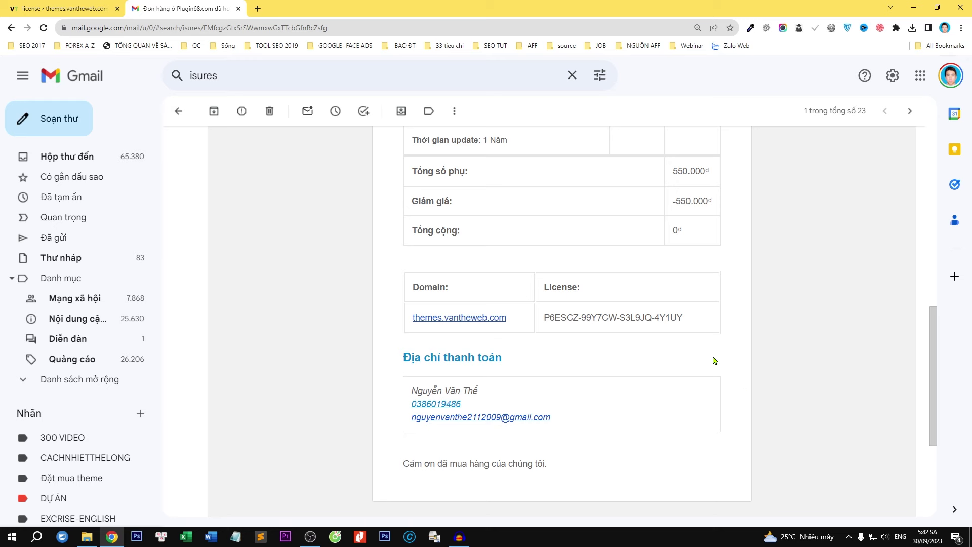
drag(682, 318, 541, 317)
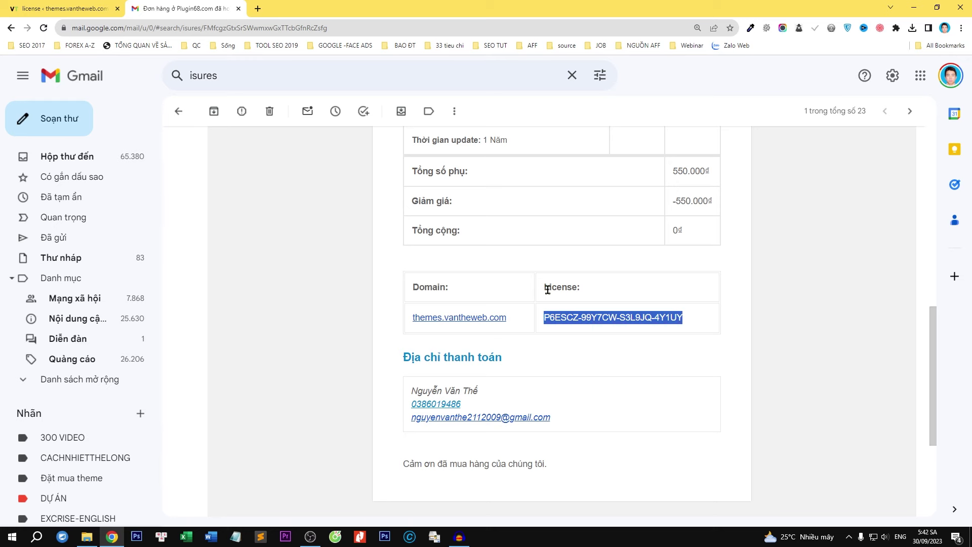
right_click(547, 320)
click(575, 325)
click(61, 8)
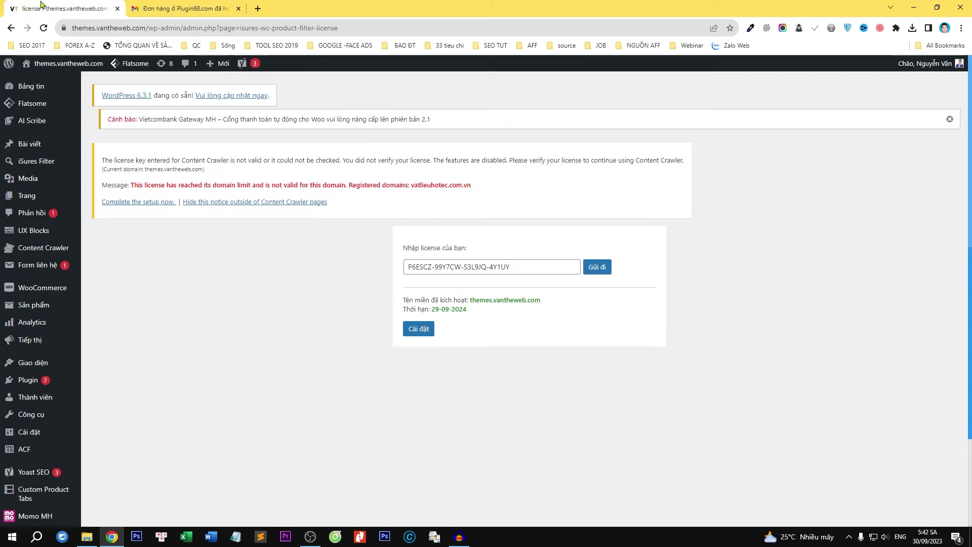
click(522, 271)
key(ctrl+a)
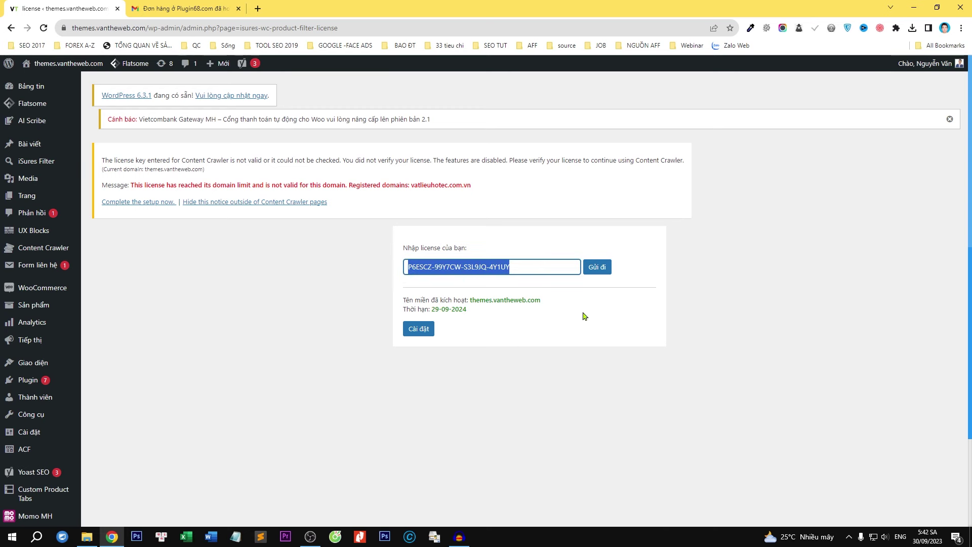
Open the iSures WooCommerce Ajax Product Filter settings and review the CHUNG options.
click(412, 335)
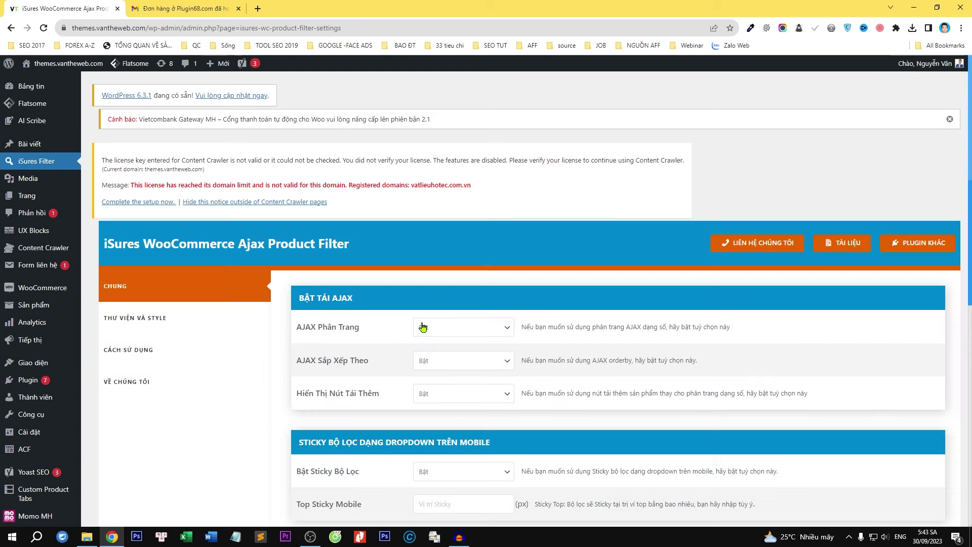
drag(971, 130, 970, 189)
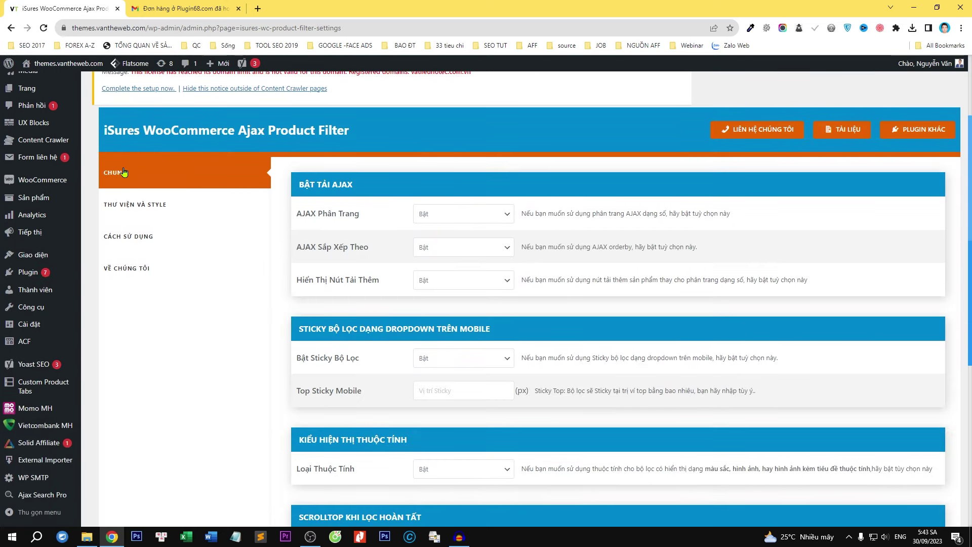
Review the AJAX loading, mobile sticky filter, attribute display and ScrollTop options in the CHUNG settings, including the Tốc Độ ScrollTop choices.
drag(303, 214, 360, 214)
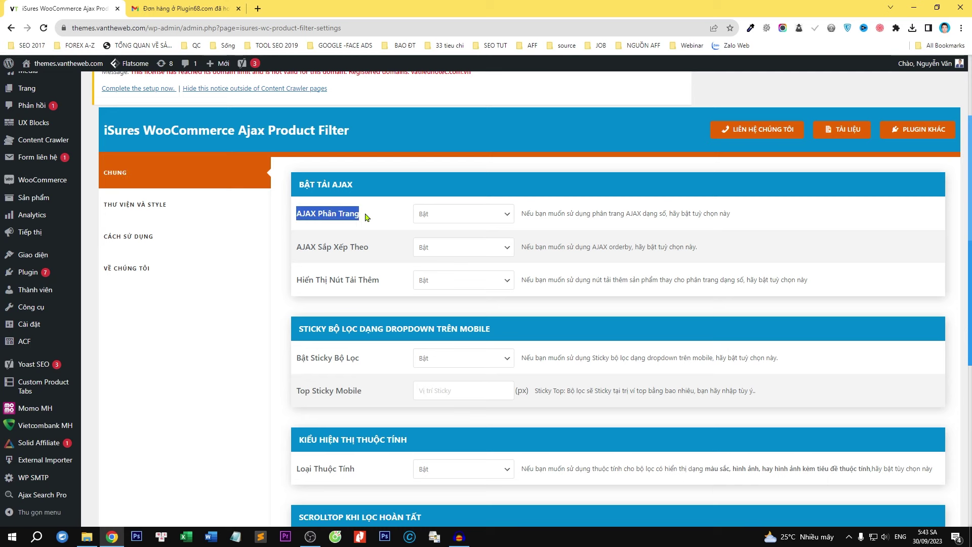
drag(289, 253, 373, 253)
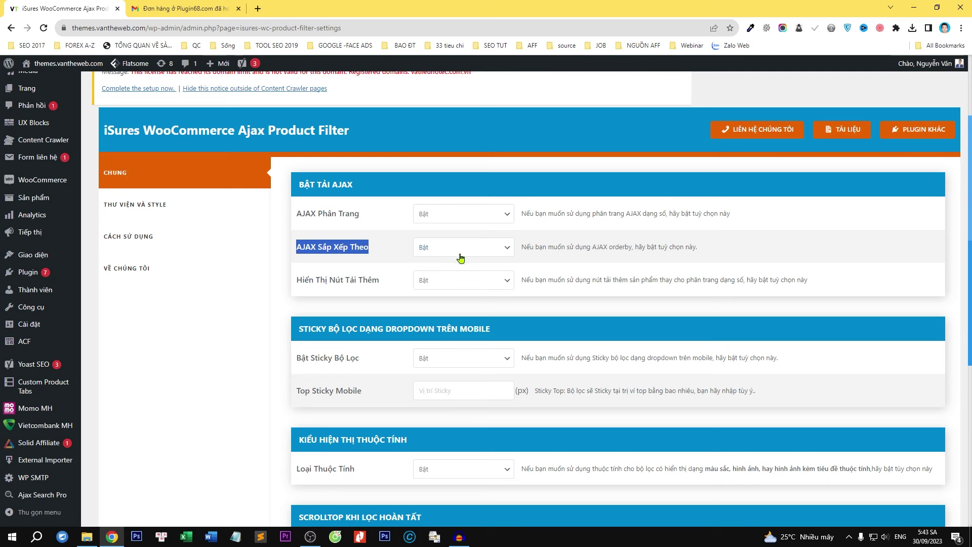
drag(292, 286, 379, 293)
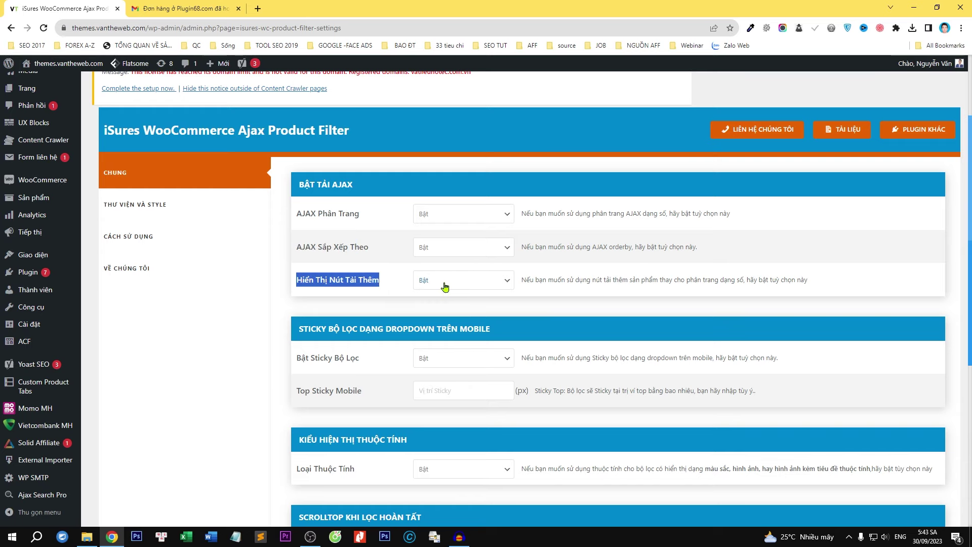
scroll(455, 282, down, 1)
scroll(455, 282, down, 1)
drag(295, 258, 381, 264)
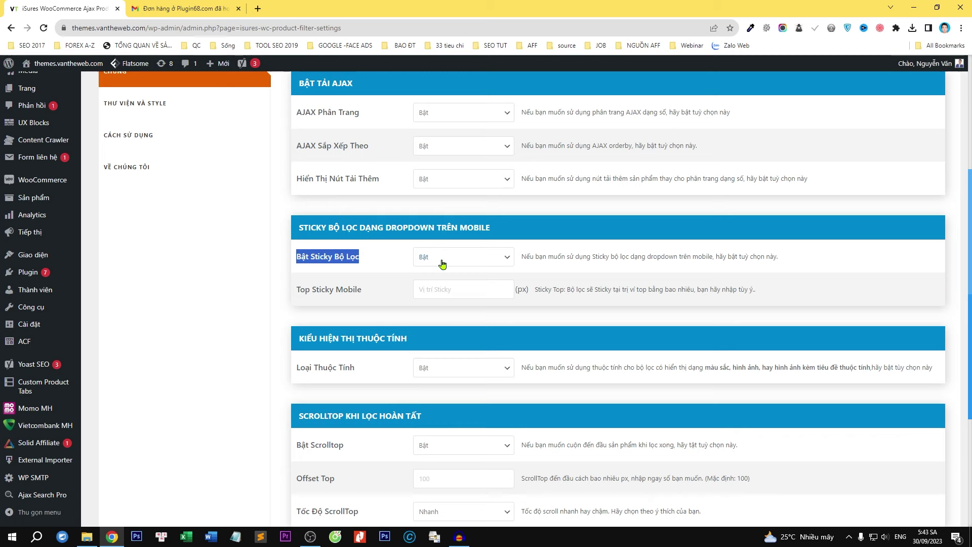
drag(296, 289, 367, 292)
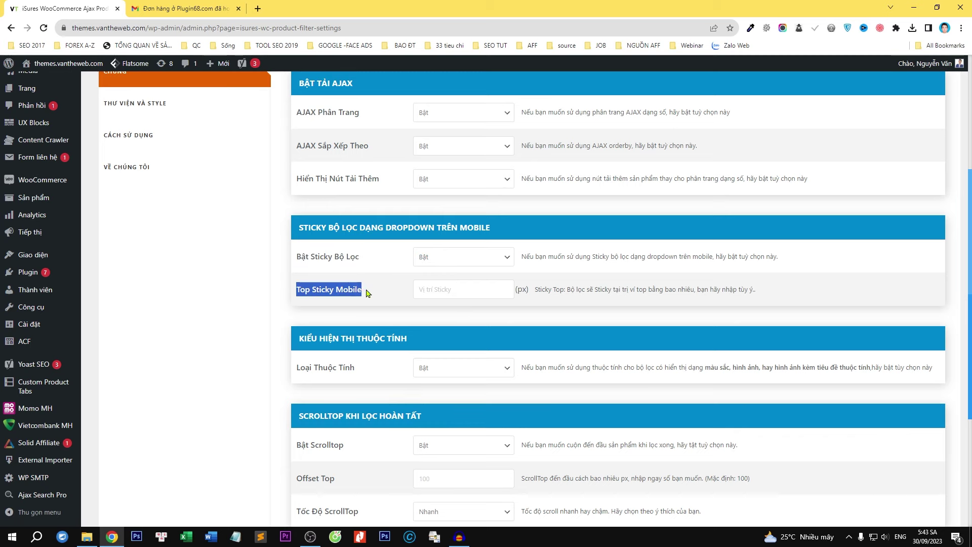
scroll(383, 330, down, 1)
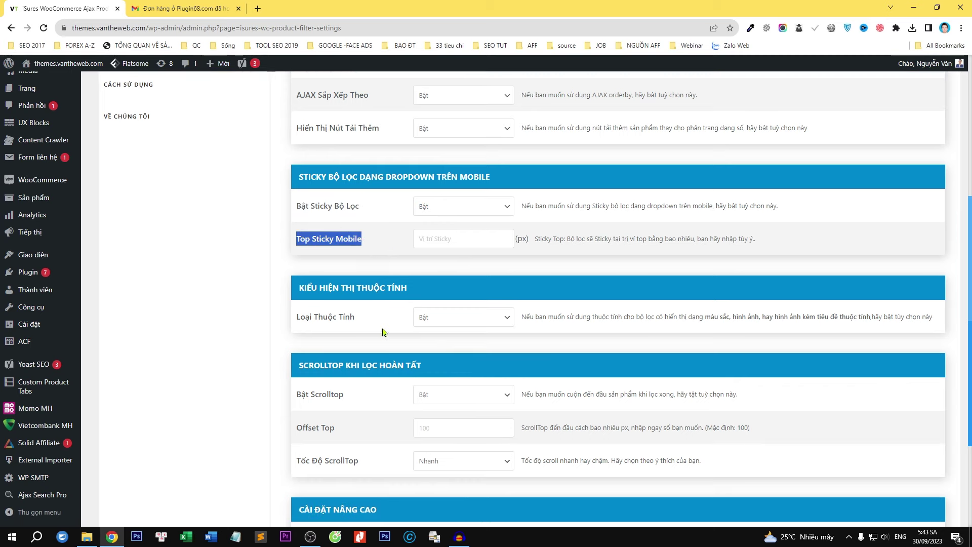
drag(319, 394, 350, 395)
drag(301, 459, 439, 470)
click(438, 470)
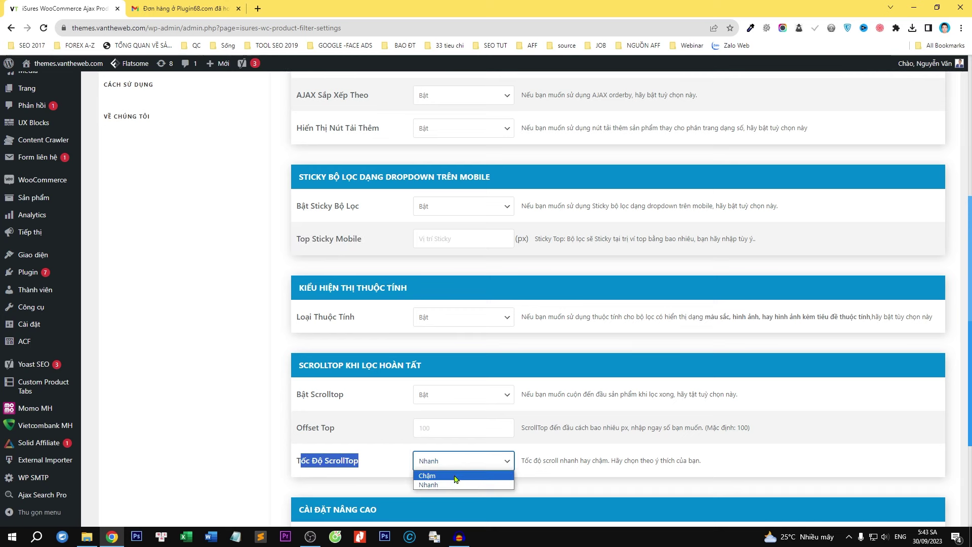
click(438, 476)
Set Tắt Lọc AJAX to Tắt in the advanced settings (CÀI ĐẶT NÂNG CAO) and save the settings.
drag(971, 286, 970, 390)
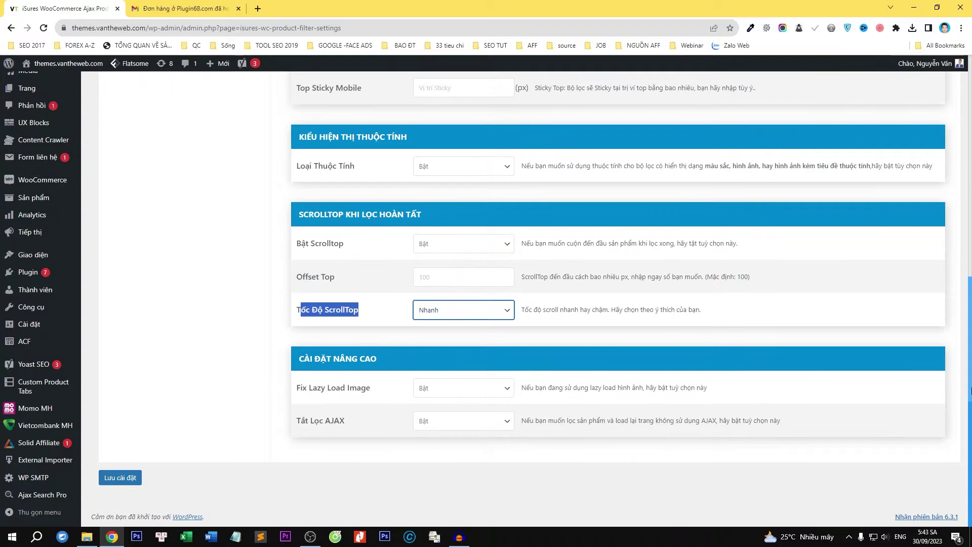
drag(308, 388, 383, 391)
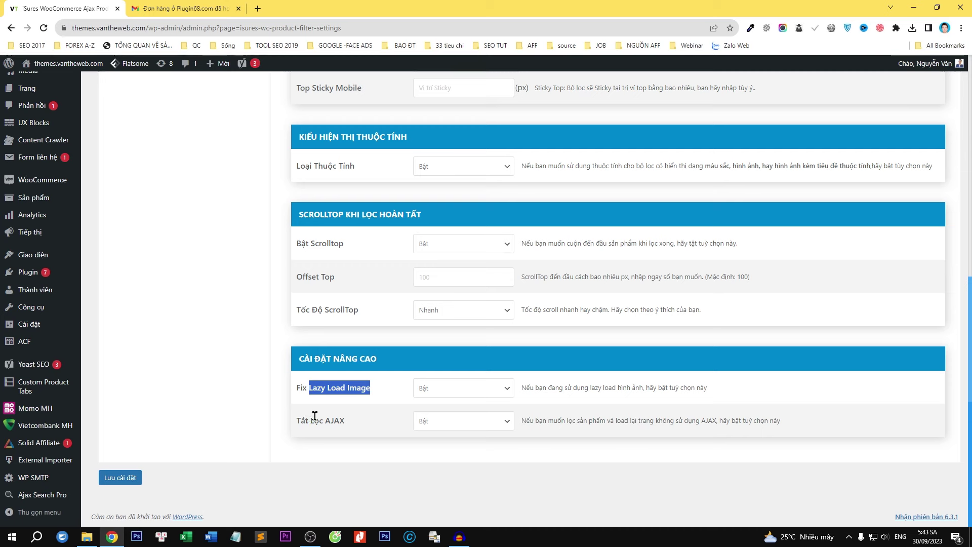
click(435, 428)
click(443, 437)
drag(297, 420, 363, 424)
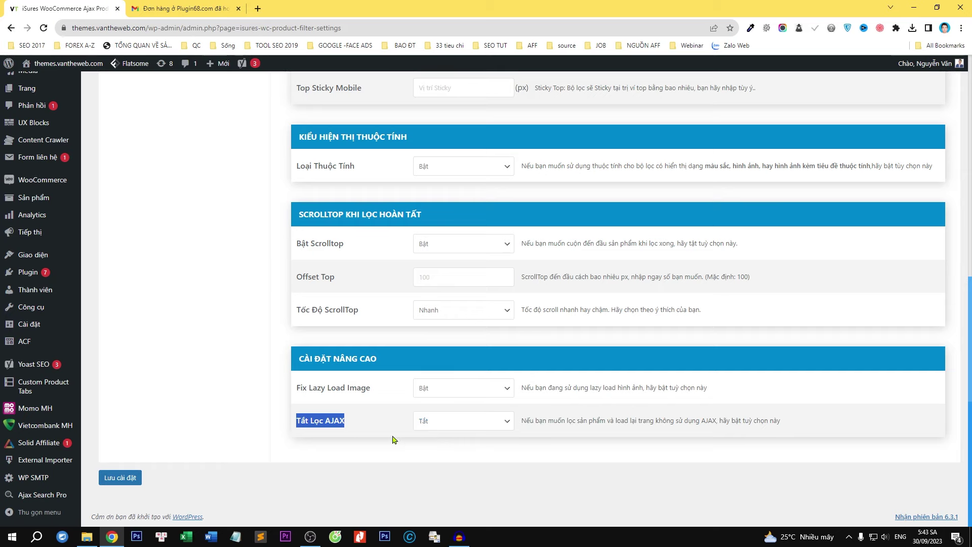
click(132, 478)
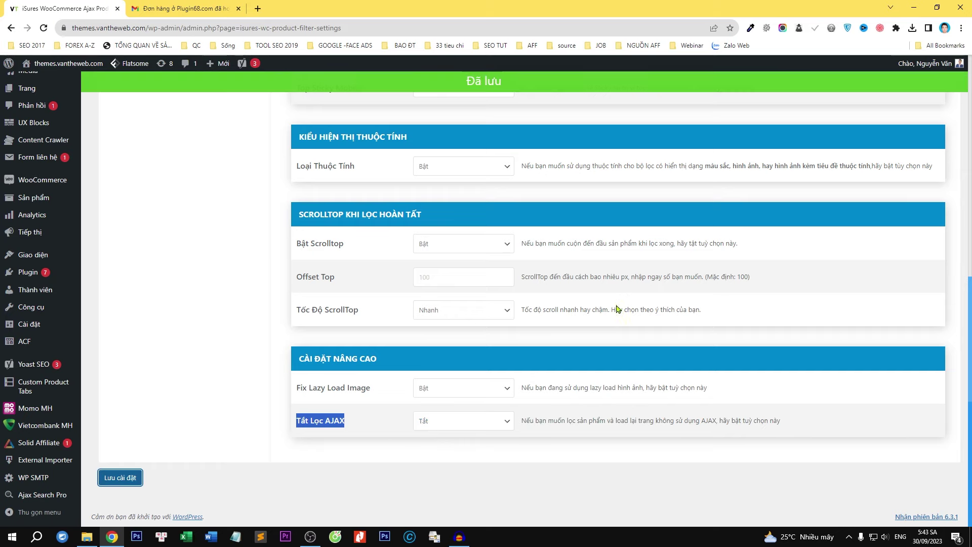
Open the THƯ VIỆN VÀ STYLE settings and inspect the color picker for the filter's main color, Màu Chính.
drag(967, 290, 971, 163)
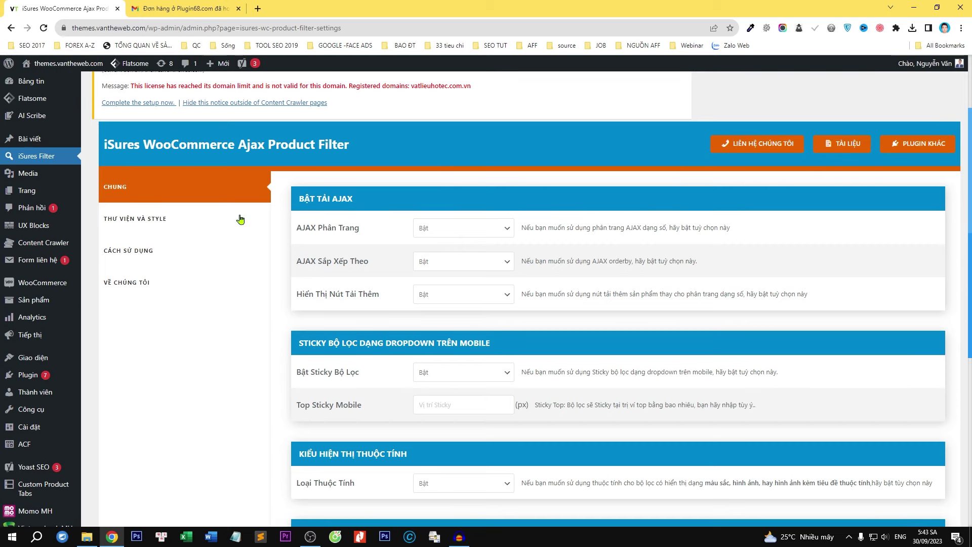
click(116, 223)
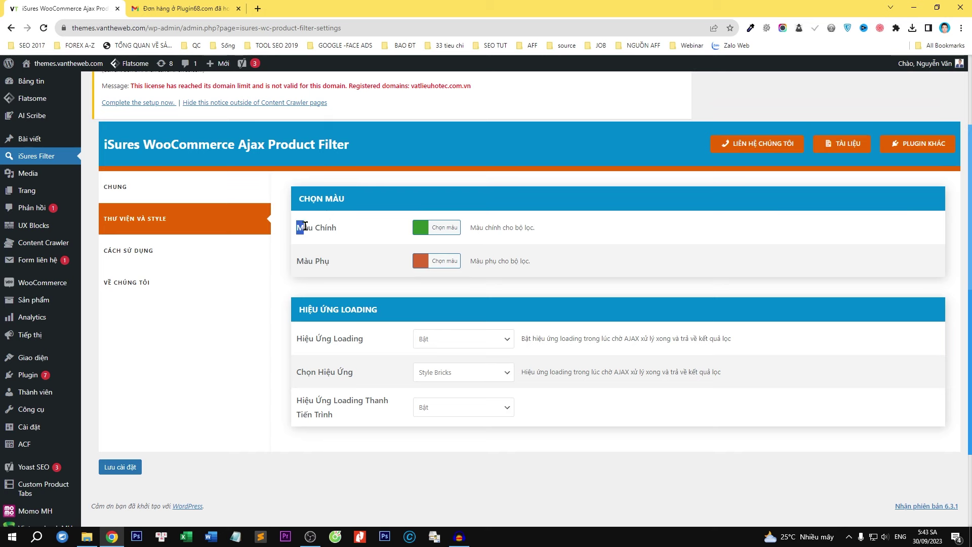
drag(302, 227, 341, 232)
click(444, 227)
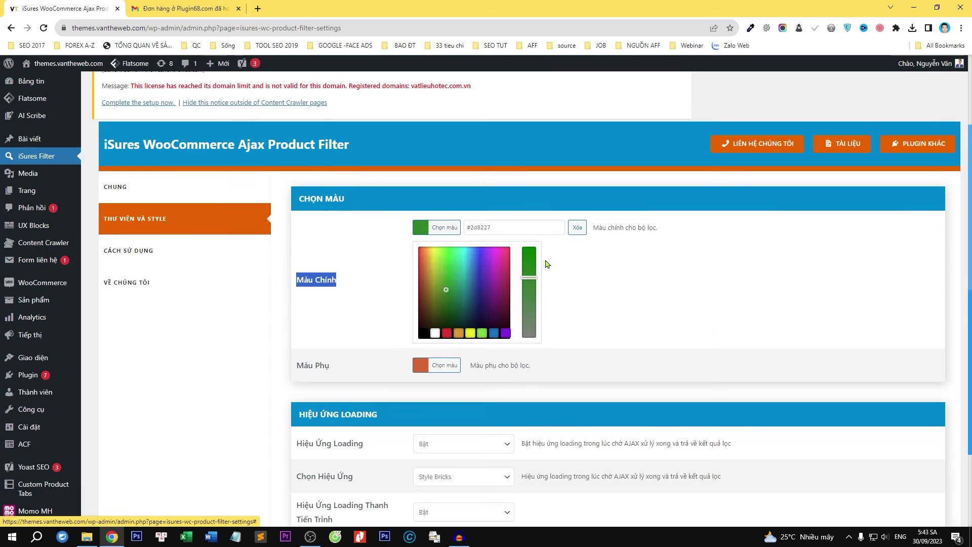
click(576, 269)
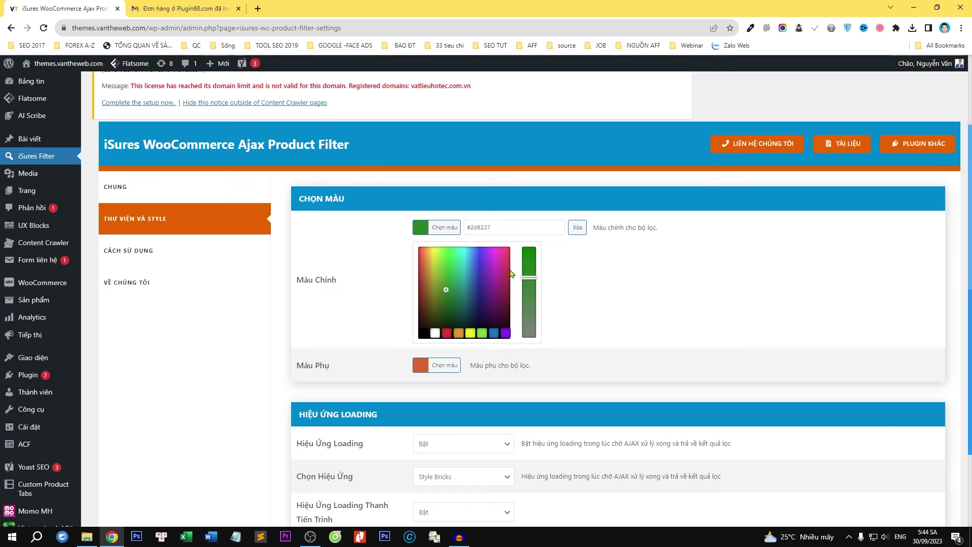
click(371, 254)
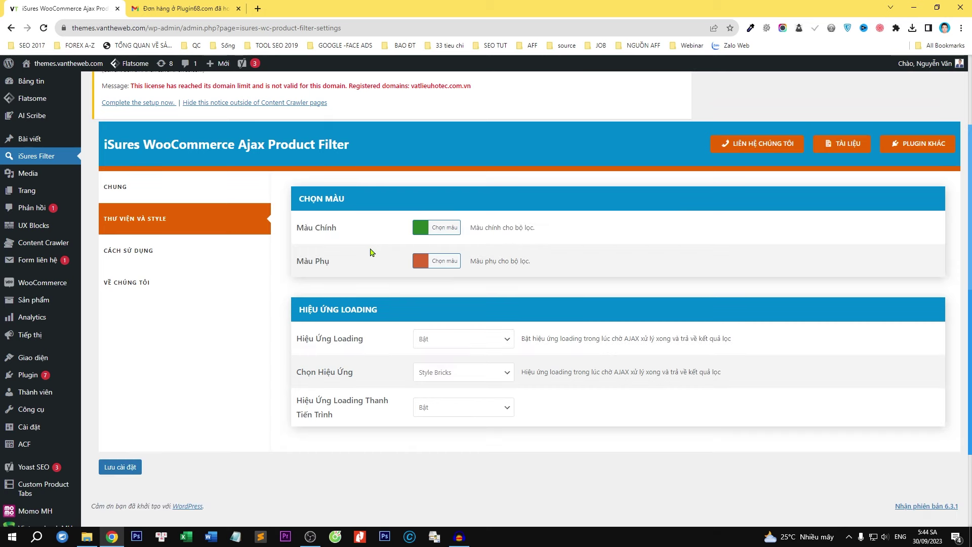
Change the filter's secondary color, Màu Phụ, to a redder shade.
click(419, 261)
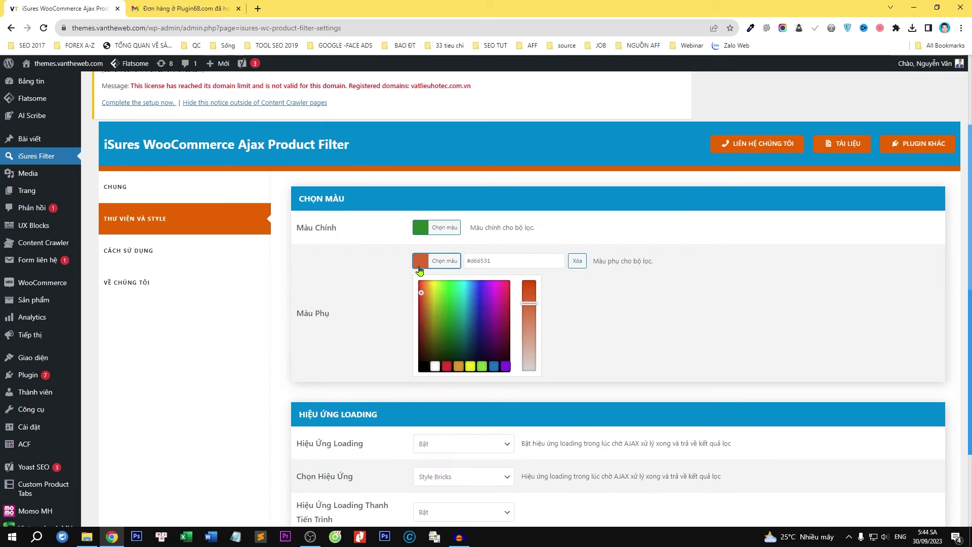
click(419, 295)
click(595, 328)
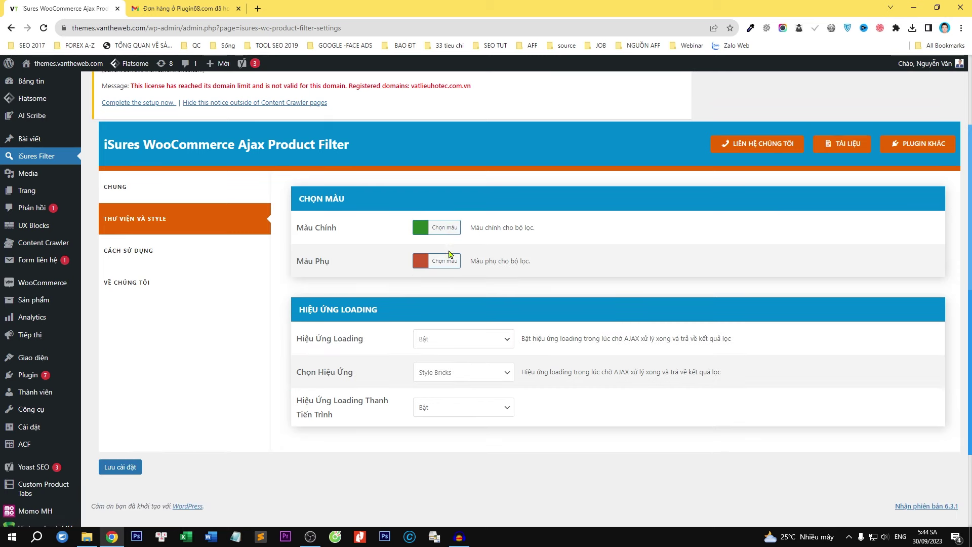
Set the loading effect (Chọn Hiệu Ứng) to Style Equalizer and save the style settings.
drag(301, 310, 397, 312)
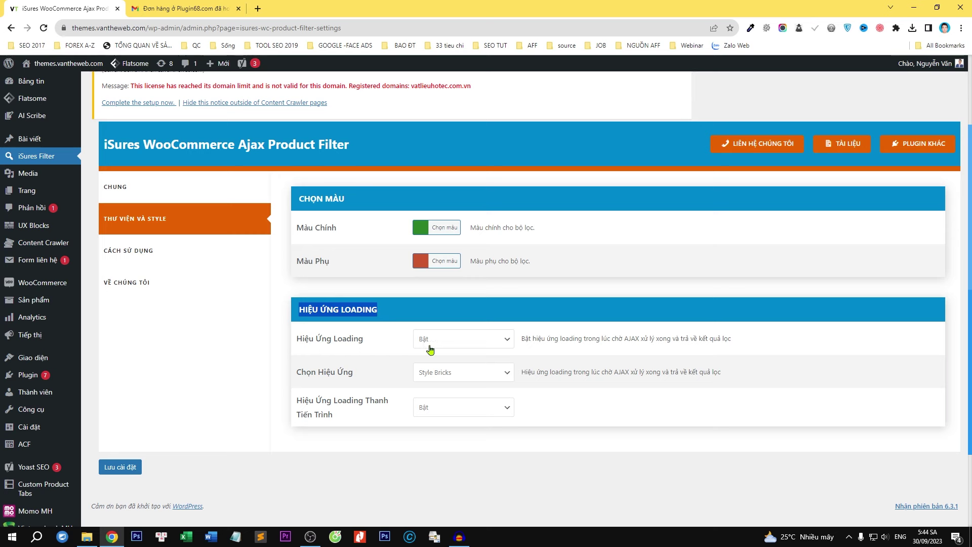
drag(297, 374, 354, 373)
click(436, 373)
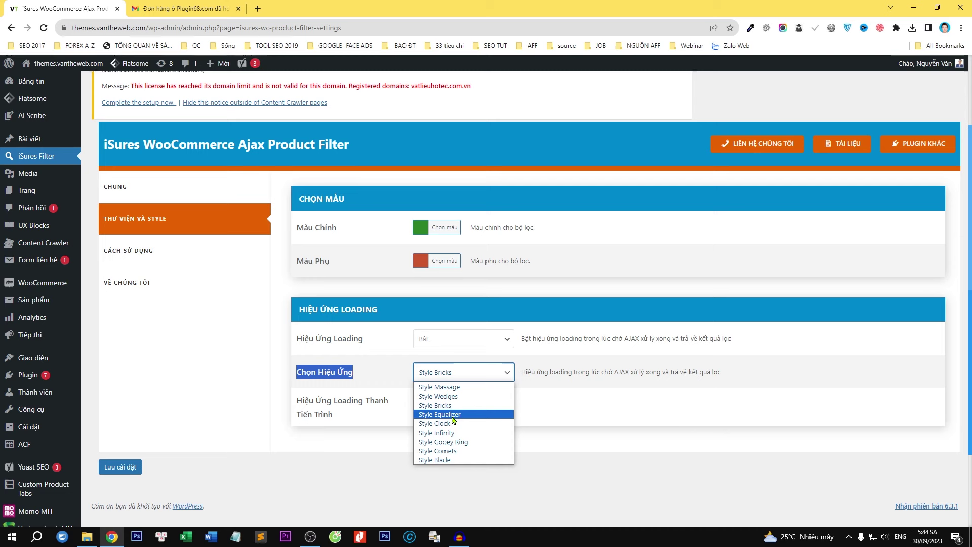
click(448, 415)
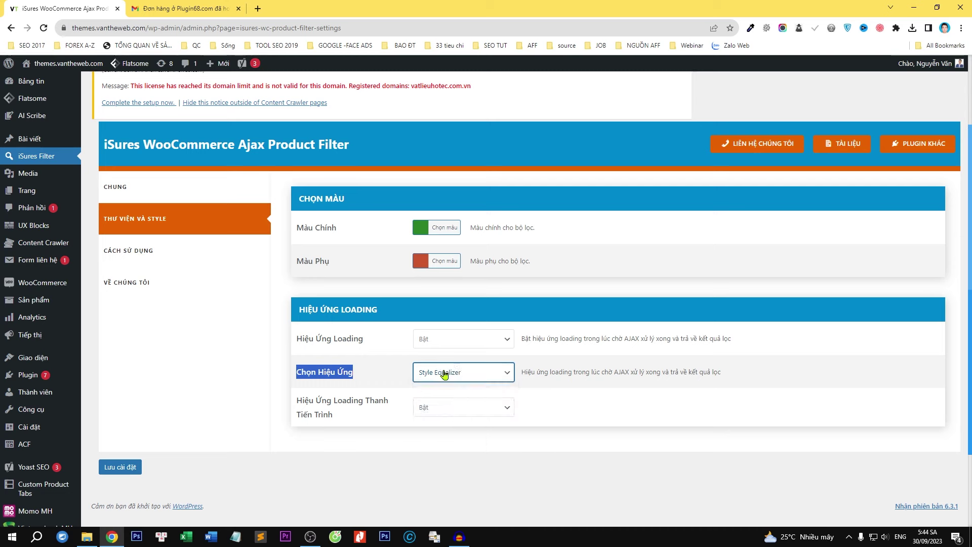
drag(337, 400, 342, 419)
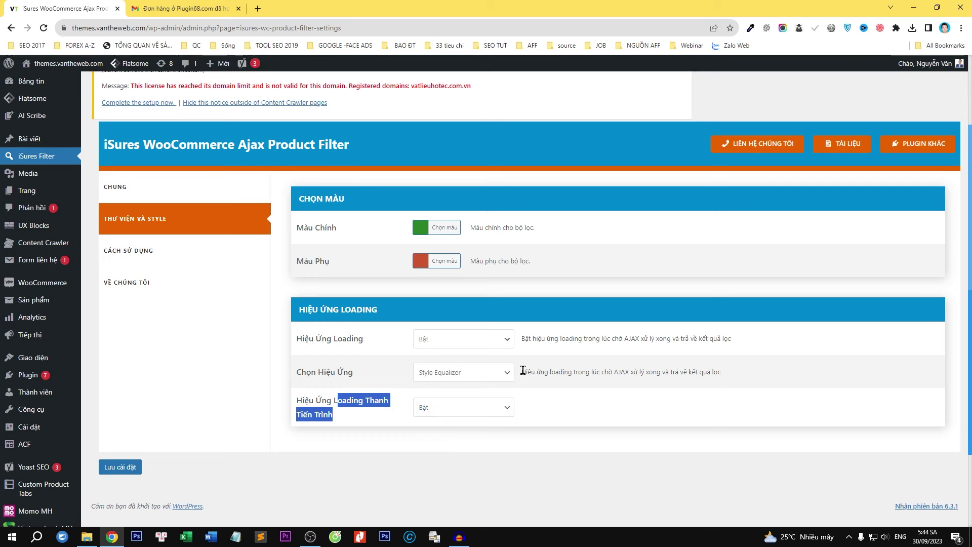
click(124, 467)
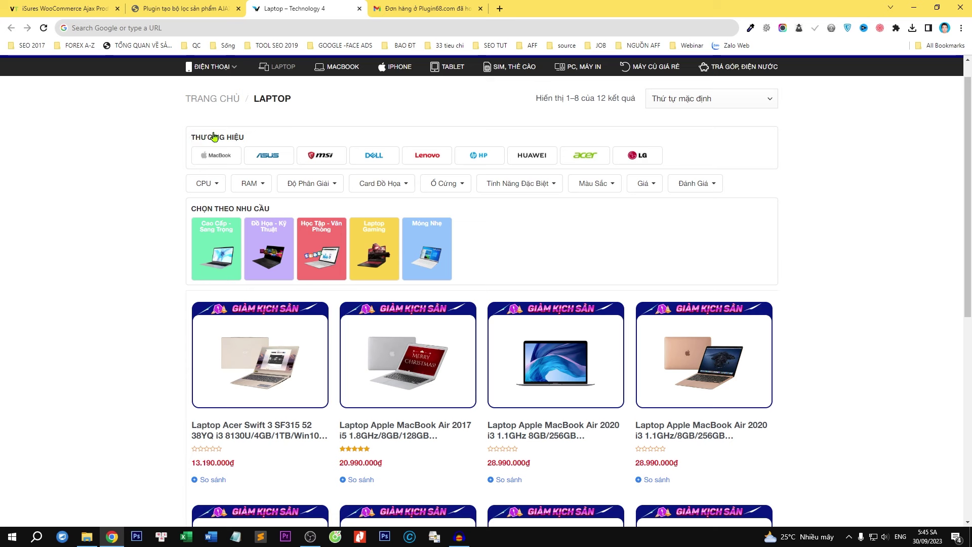
Examine the demo Laptop page's brand filter, CPU and other attribute dropdowns, and the CHỌN THEO NHU CẦU image filter.
drag(191, 137, 256, 135)
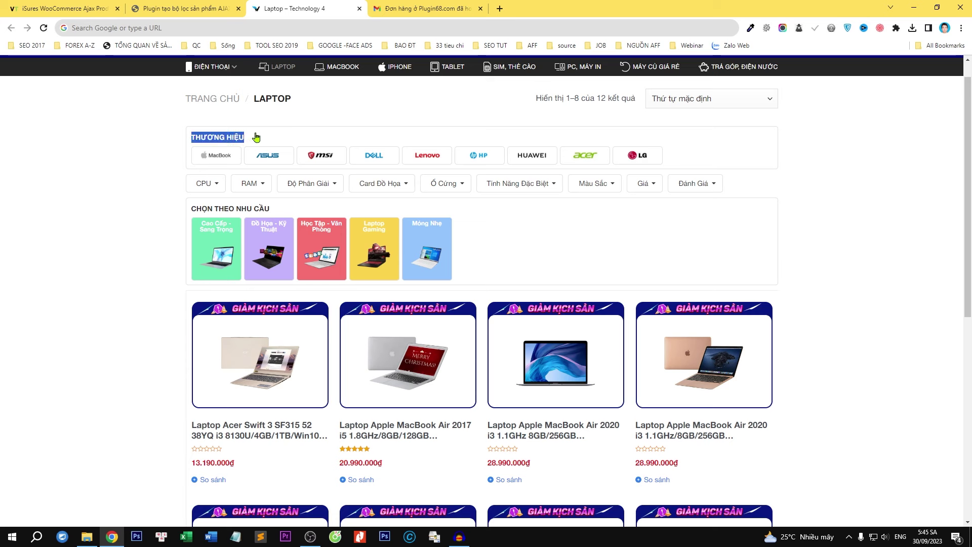
click(209, 185)
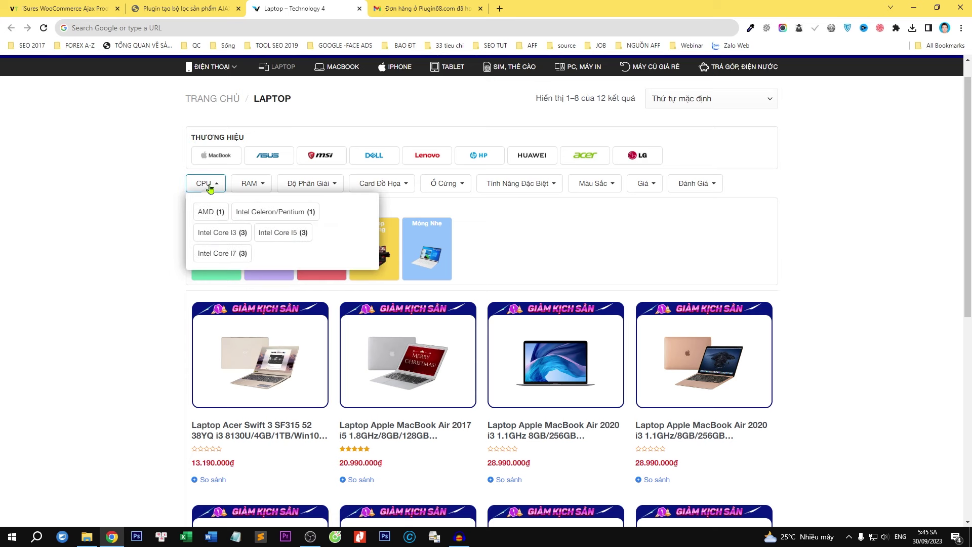
click(305, 118)
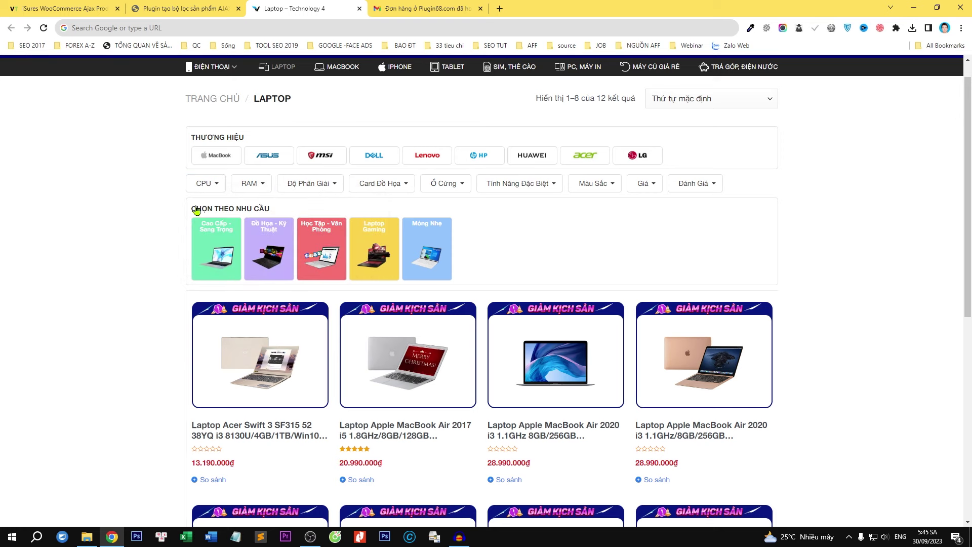
drag(195, 209, 276, 209)
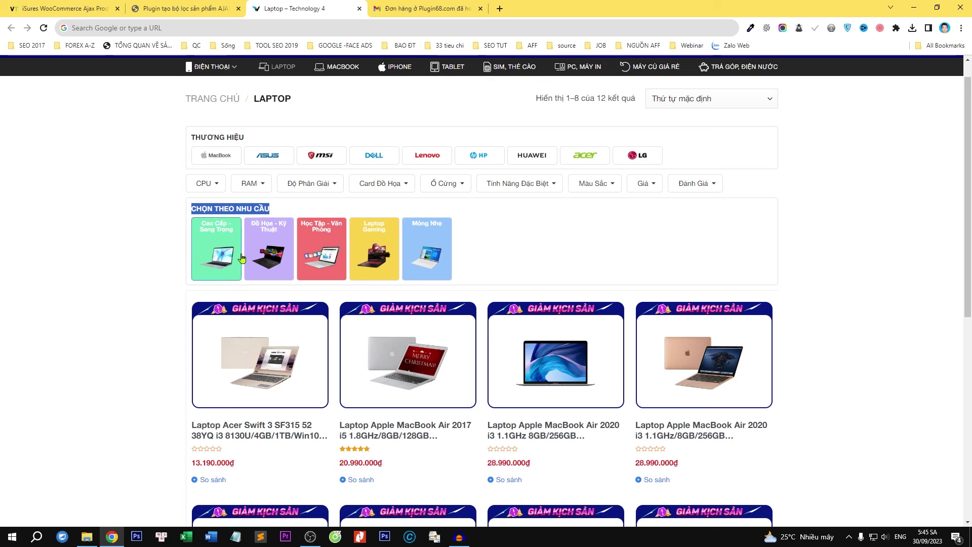
click(465, 184)
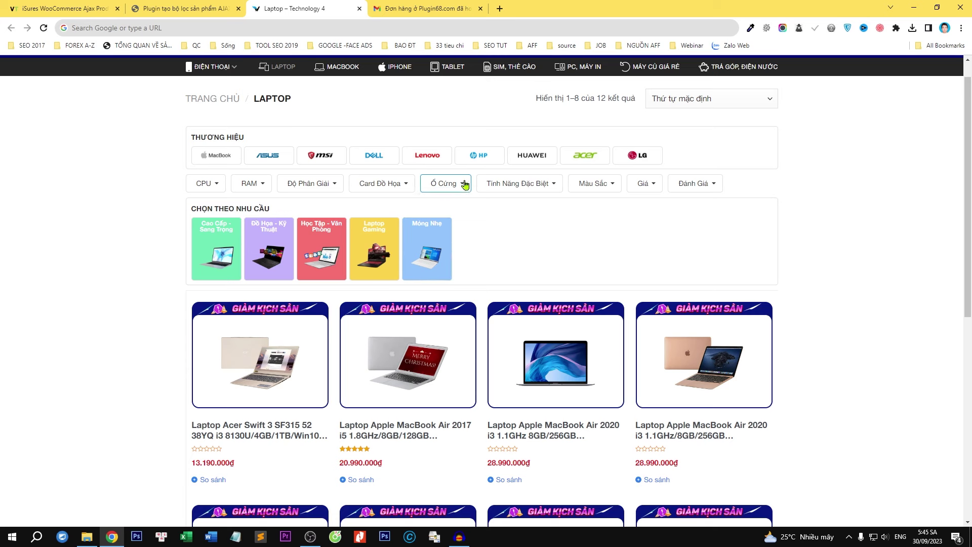
click(527, 183)
click(530, 183)
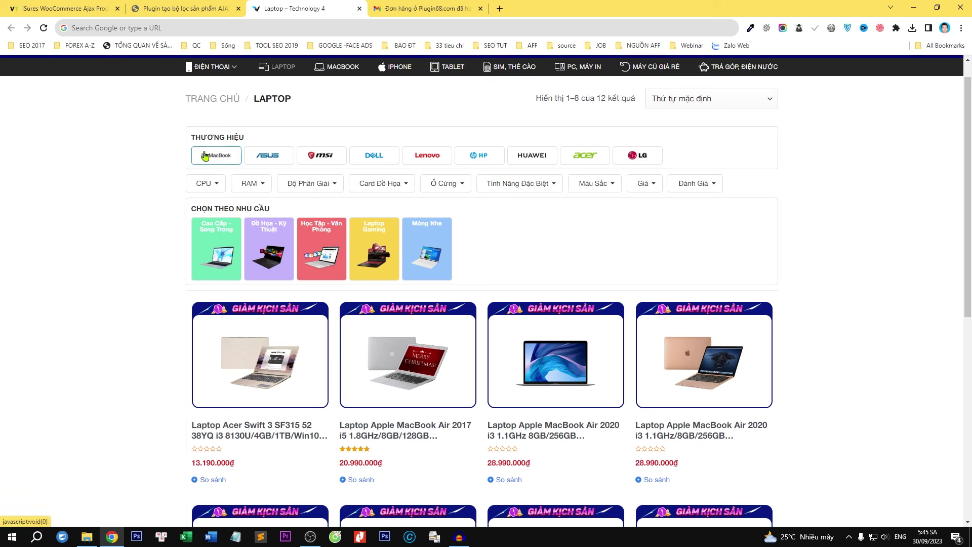
drag(196, 136, 191, 139)
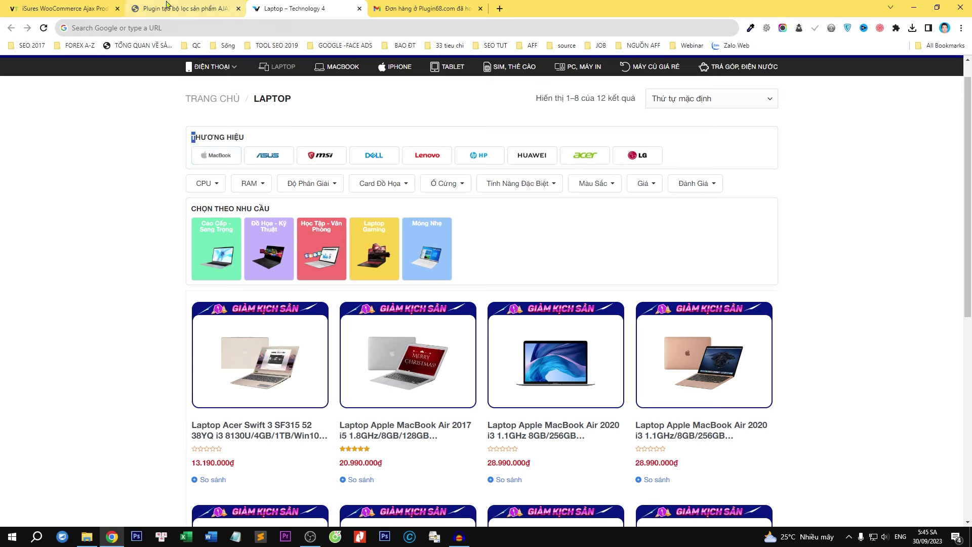
Return to the WordPress admin and open the product attributes page, Các thuộc tính.
click(61, 8)
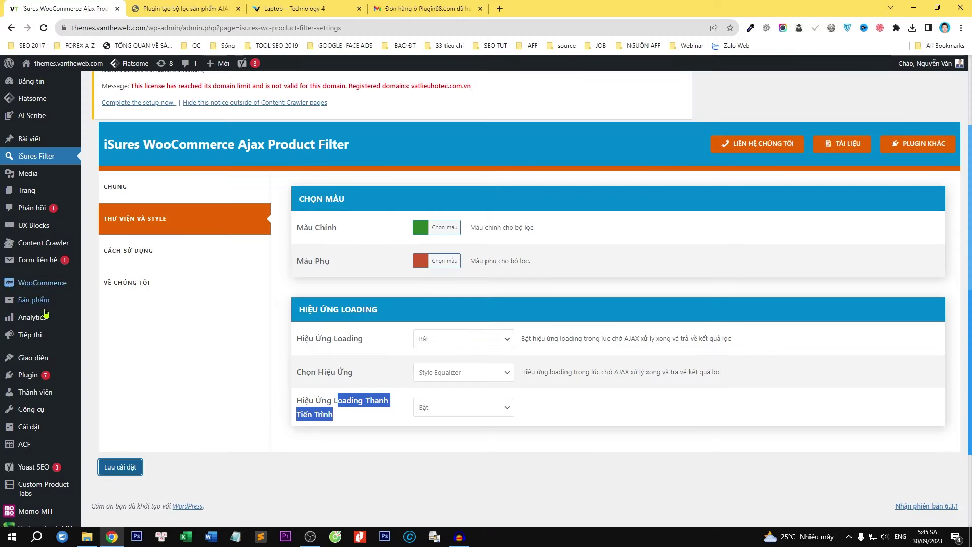
scroll(44, 314, down, 2)
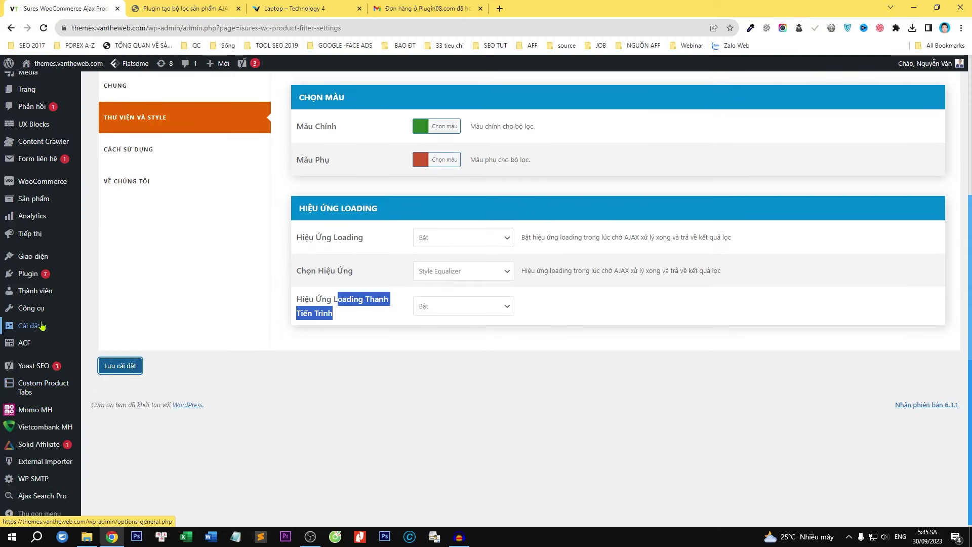
mouse_move(43, 323)
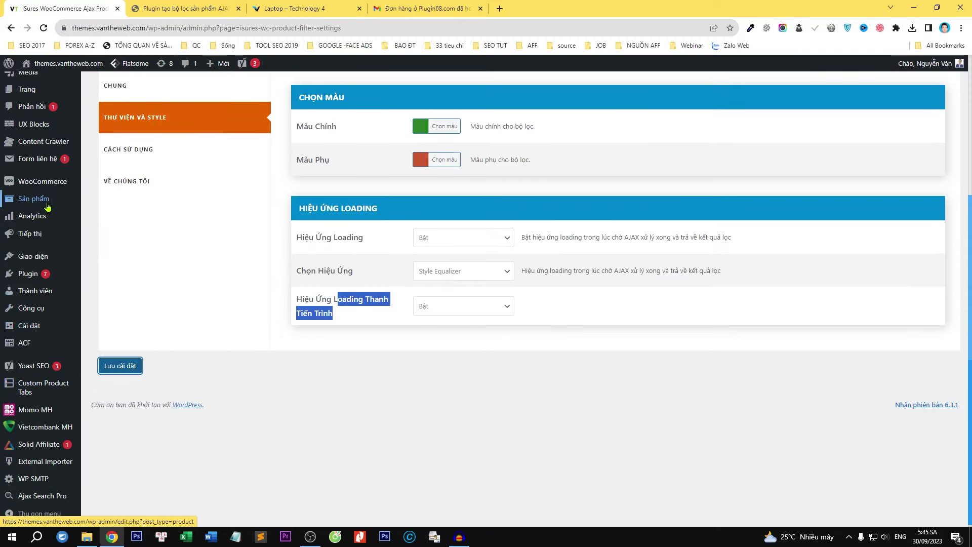
mouse_move(85, 204)
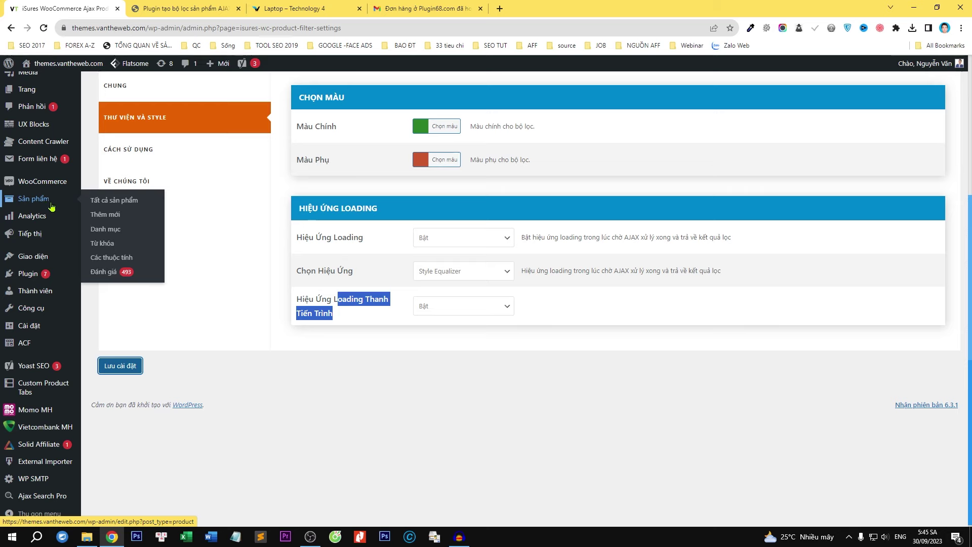
click(106, 260)
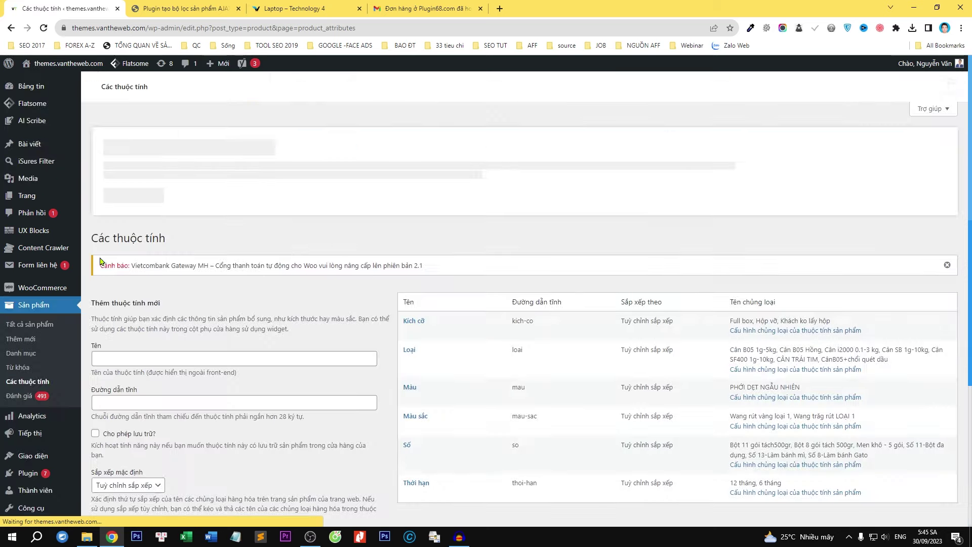
Enter Thương hiệu as the name of a new product attribute.
drag(970, 122, 970, 245)
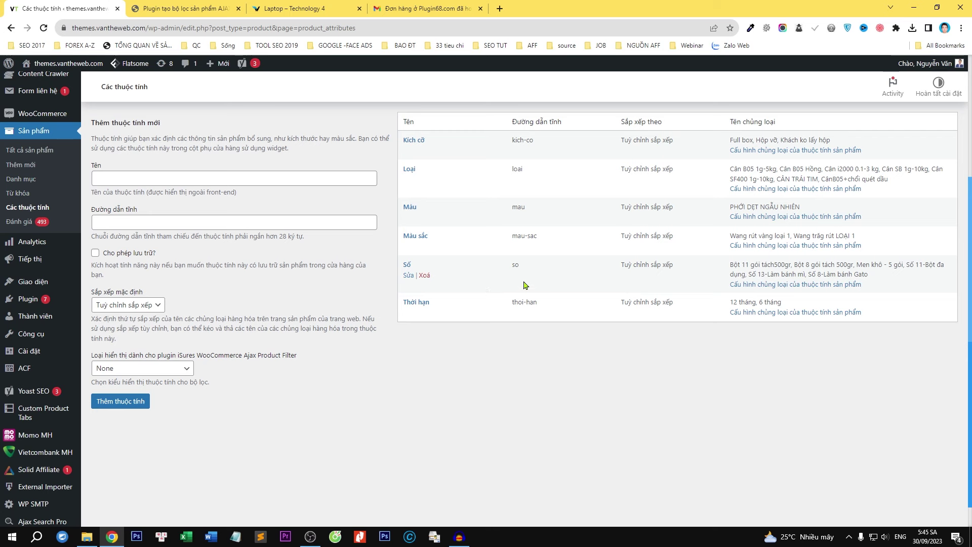
click(262, 181)
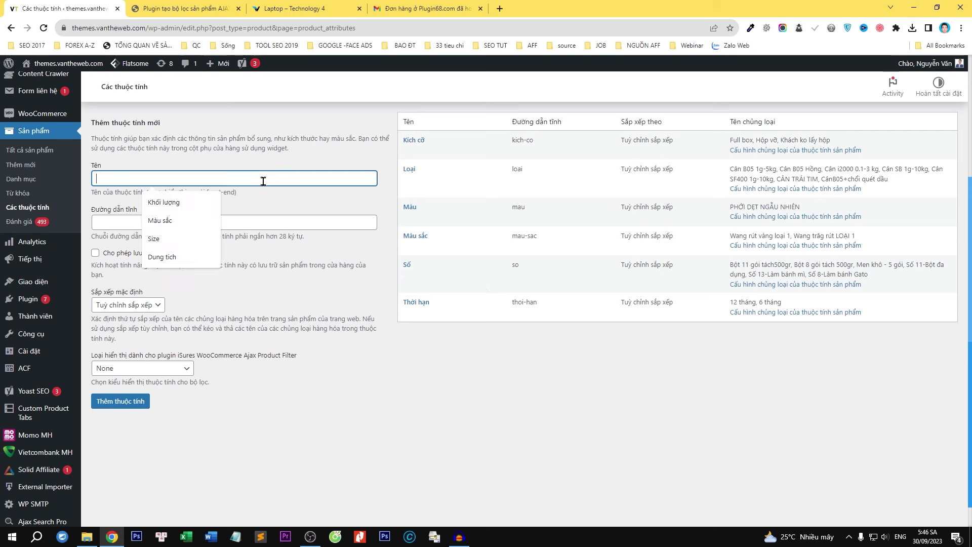
text(Thương hiệu)
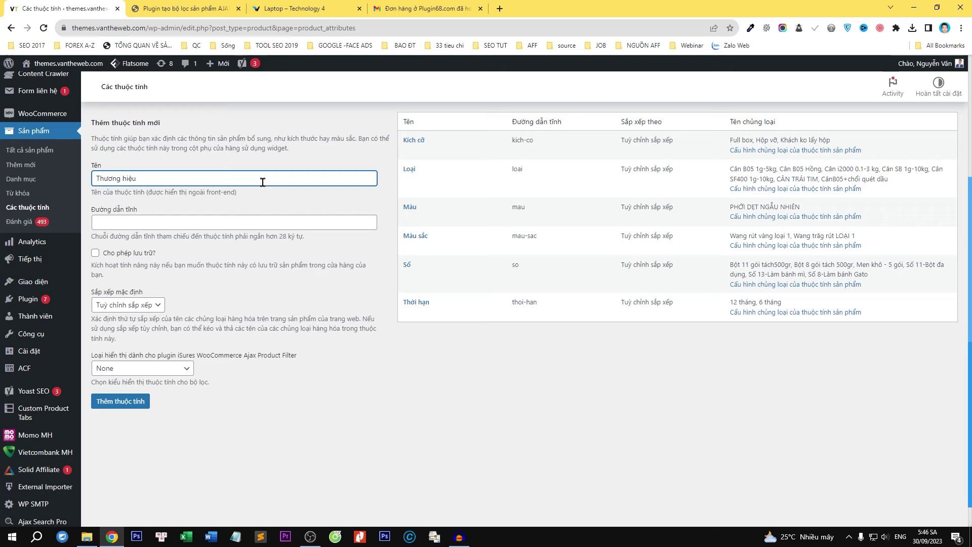
Compare the demo's brand filter, set the attribute's iSures filter display type to Dạng hình ảnh, and add the attribute.
drag(89, 361, 134, 359)
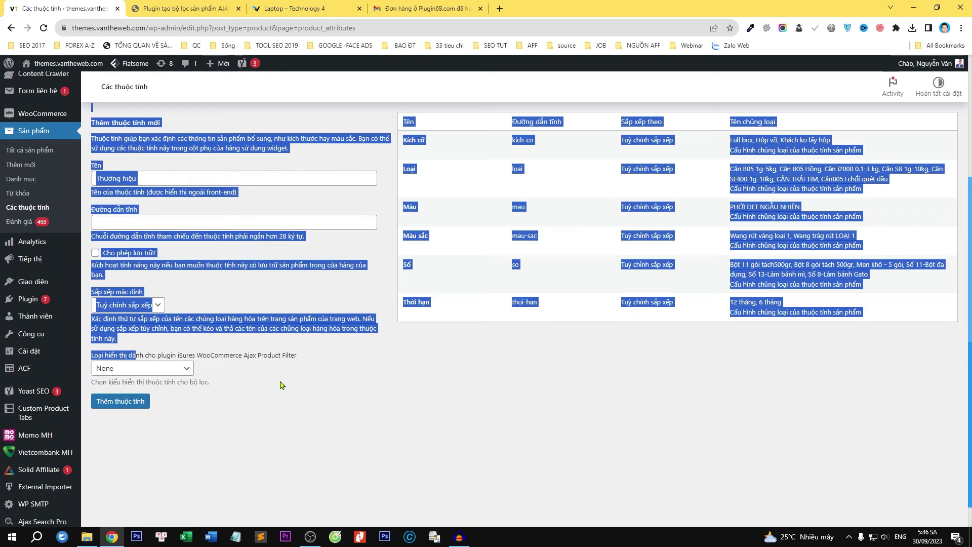
click(281, 385)
click(162, 374)
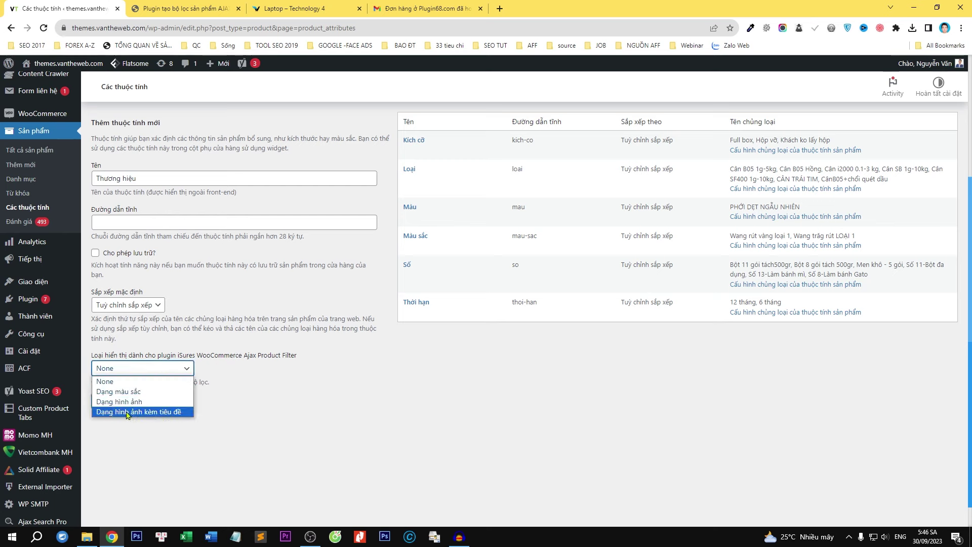
click(358, 5)
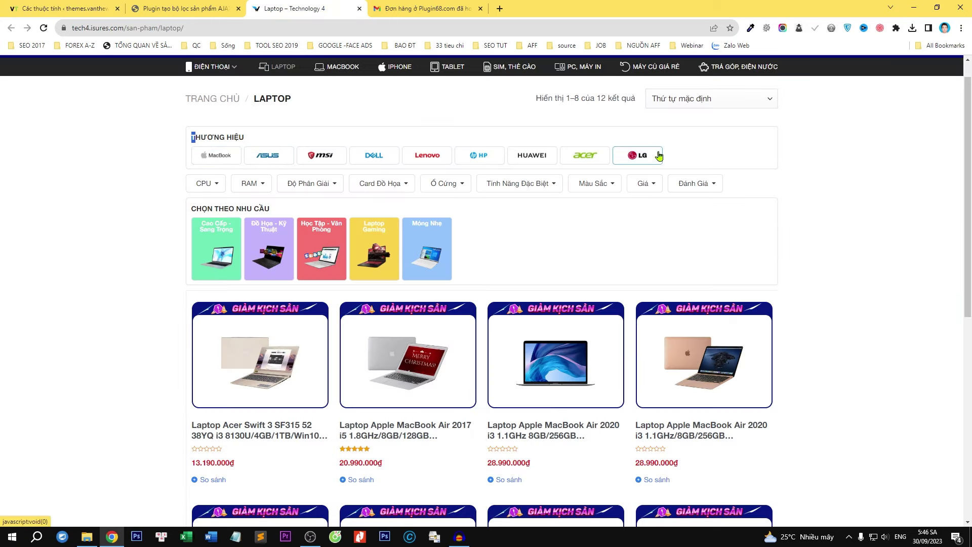
click(64, 8)
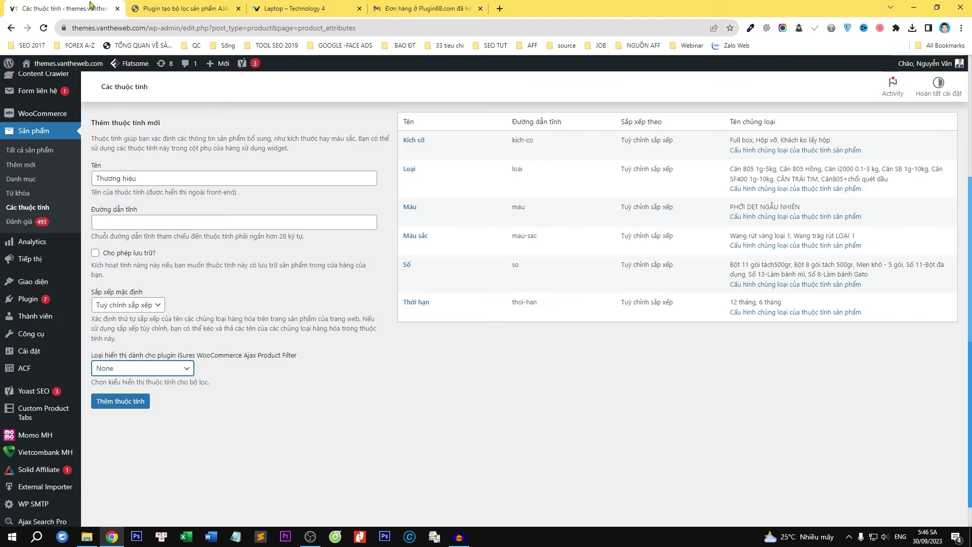
click(123, 368)
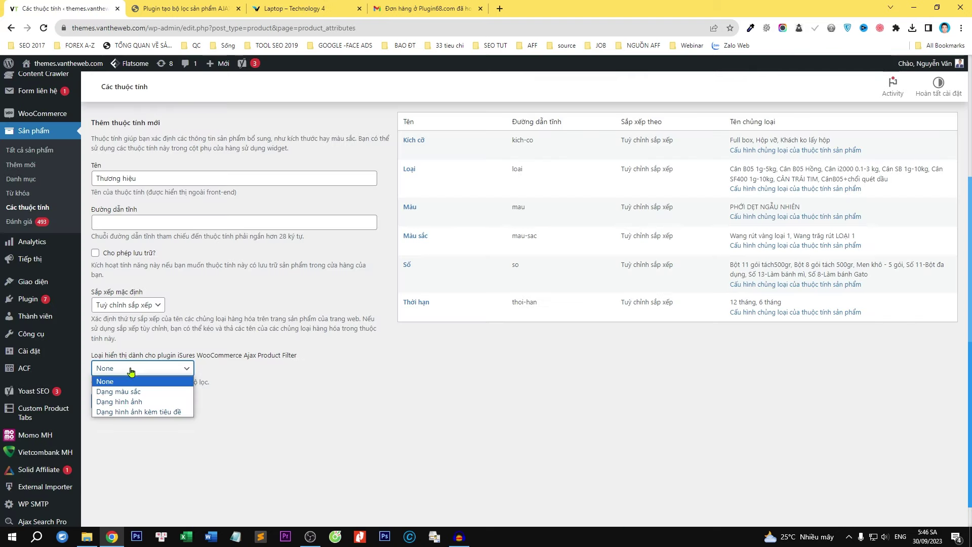
click(134, 403)
click(132, 404)
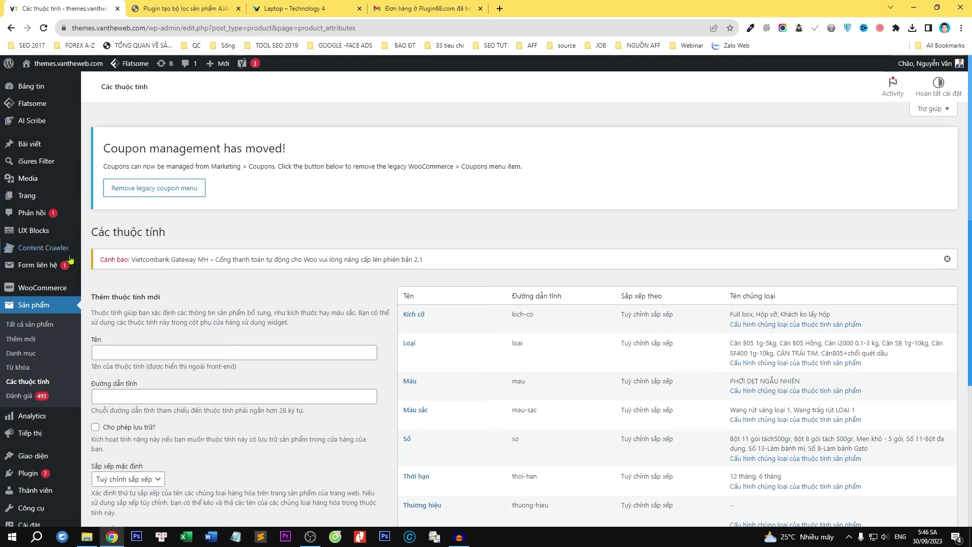
Open the full product list, Tất cả sản phẩm, in a separate browser tab and view it.
mouse_move(76, 288)
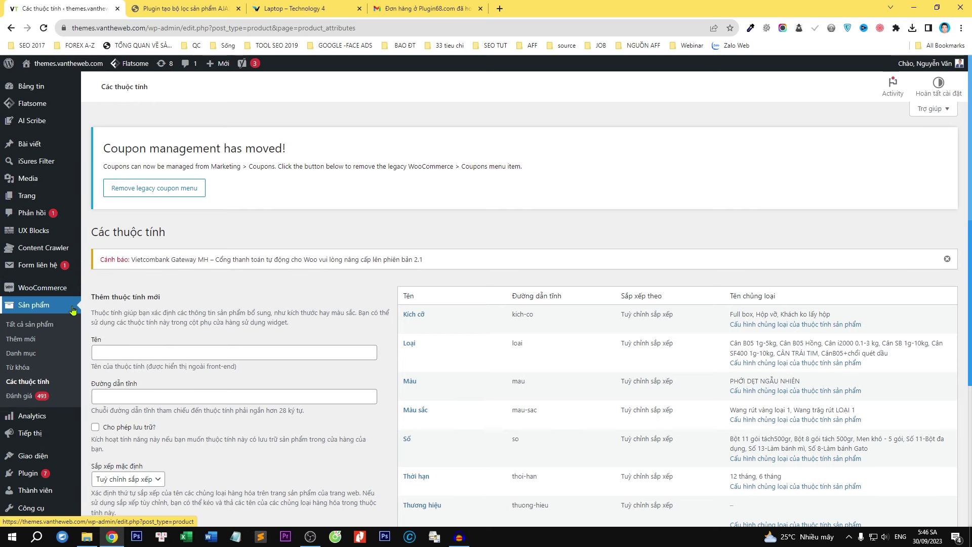
right_click(23, 324)
click(36, 329)
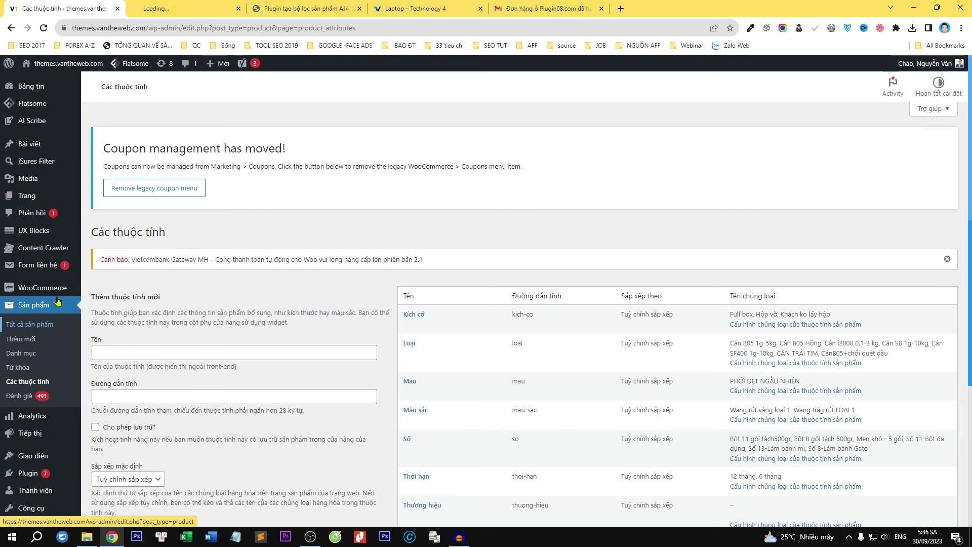
click(195, 9)
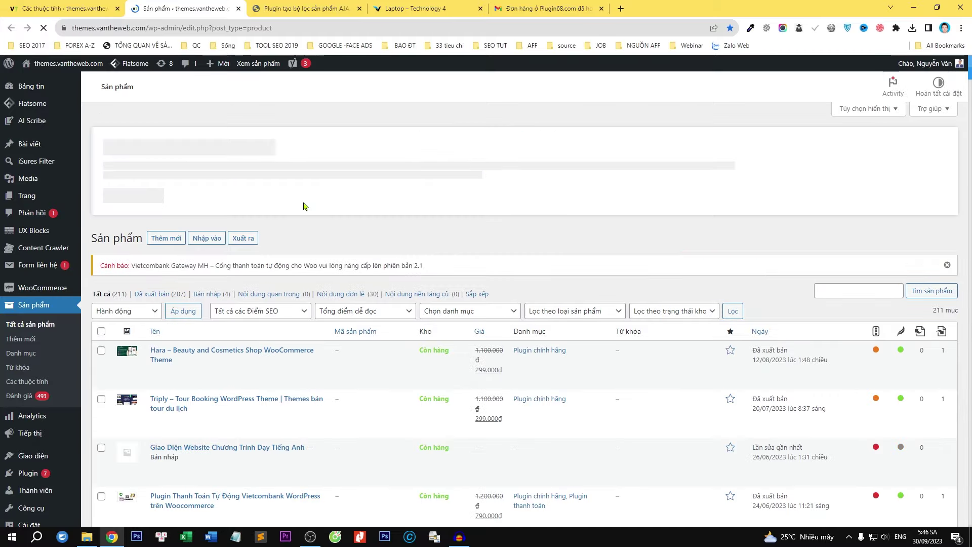
Copy the themeforest.net domain from the browser's address suggestion into a blank Notepad note.
click(621, 8)
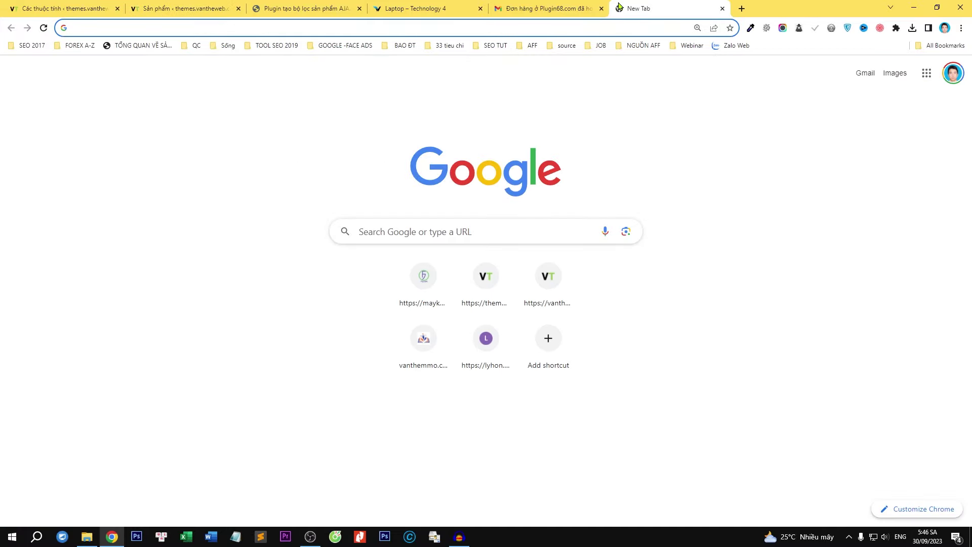
text(themes.vantheweb.com)
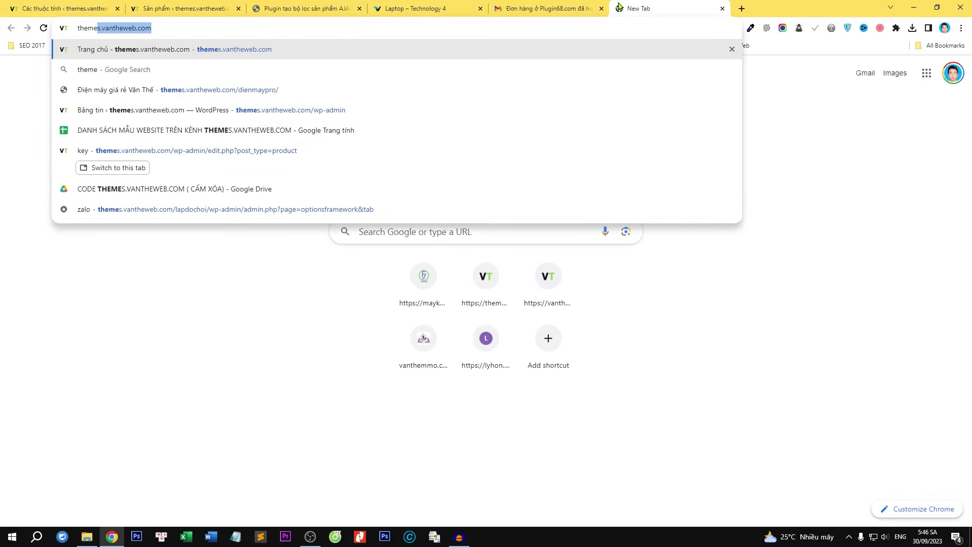
key(ctrl+v)
drag(126, 27, 77, 31)
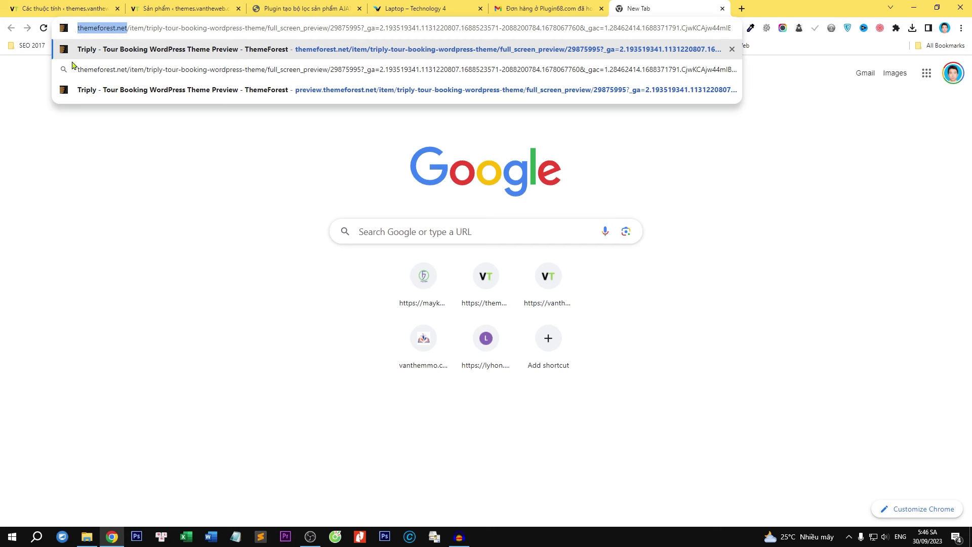
key(ctrl+c)
click(235, 537)
key(ctrl+v)
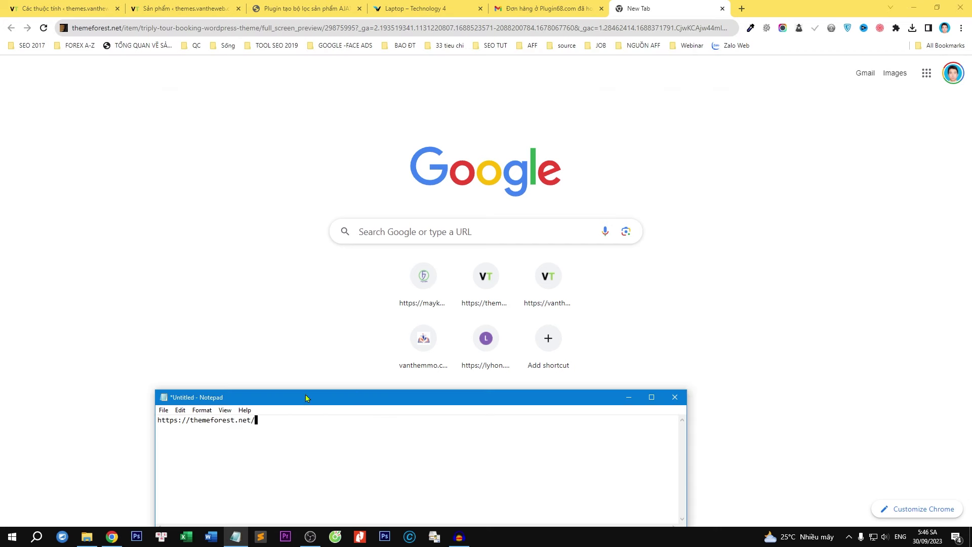
Enlarge the note's window and text, and trim the pasted address to themeforest.net.
key(super+shift+Up)
scroll(228, 178, up, 11)
key(BackSpace)
drag(234, 35, 133, 17)
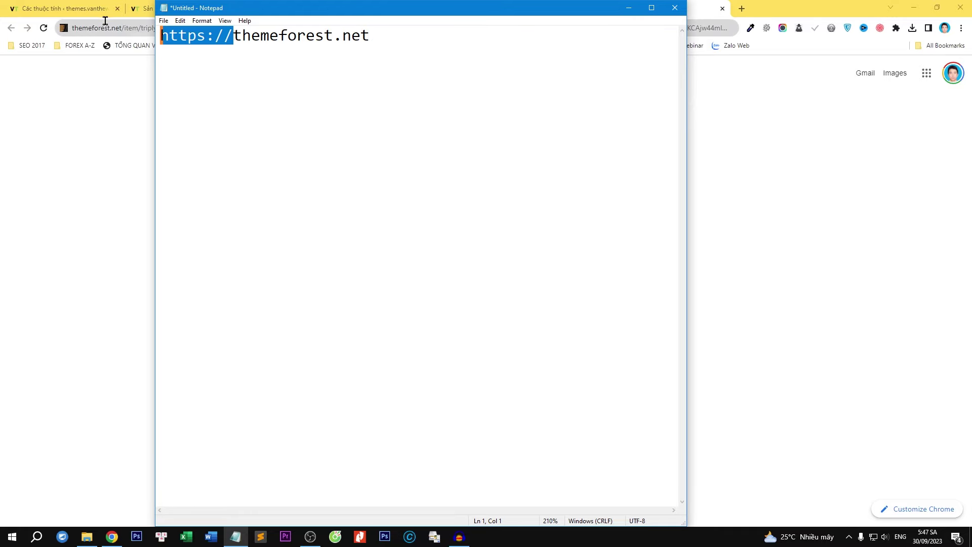
key(BackSpace)
Add Yith and Mythemeshop on separate lines below themeforest.net in the brand list.
click(304, 29)
key(Return)
text(Yith)
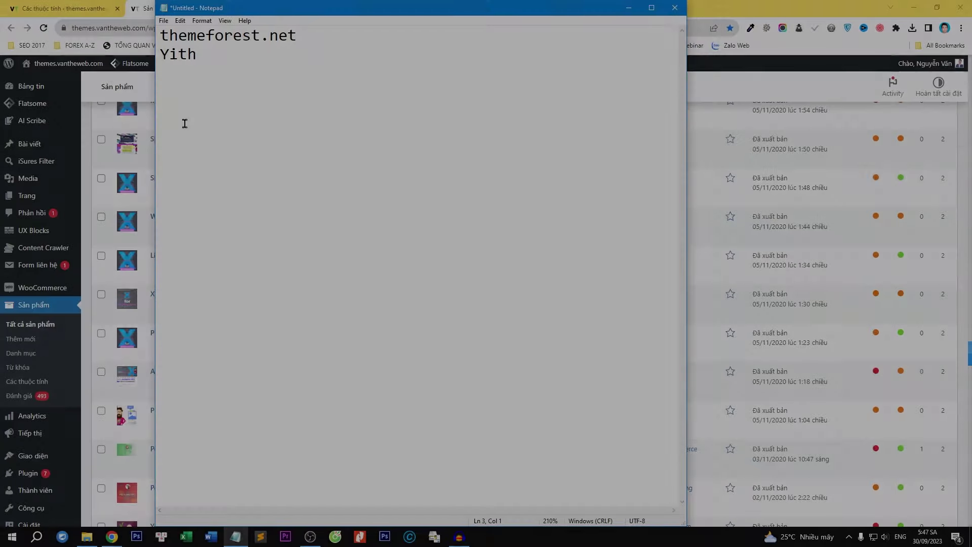
key(Return)
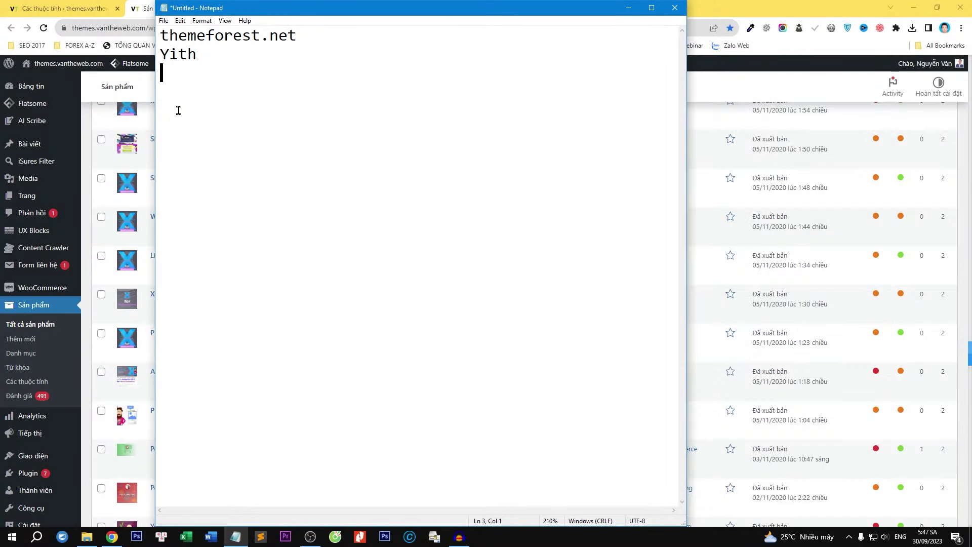
text(Mythemeshop)
key(Return)
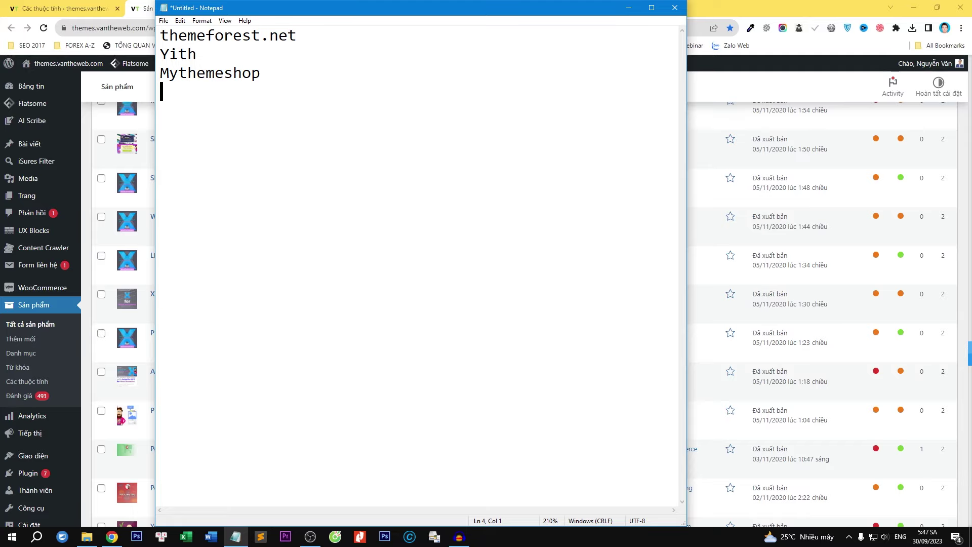
Review the product list for another brand and add Văn Thế Web as the fourth line of the Notepad brand list.
key(alt+Tab)
scroll(240, 306, up, 6)
scroll(240, 306, up, 15)
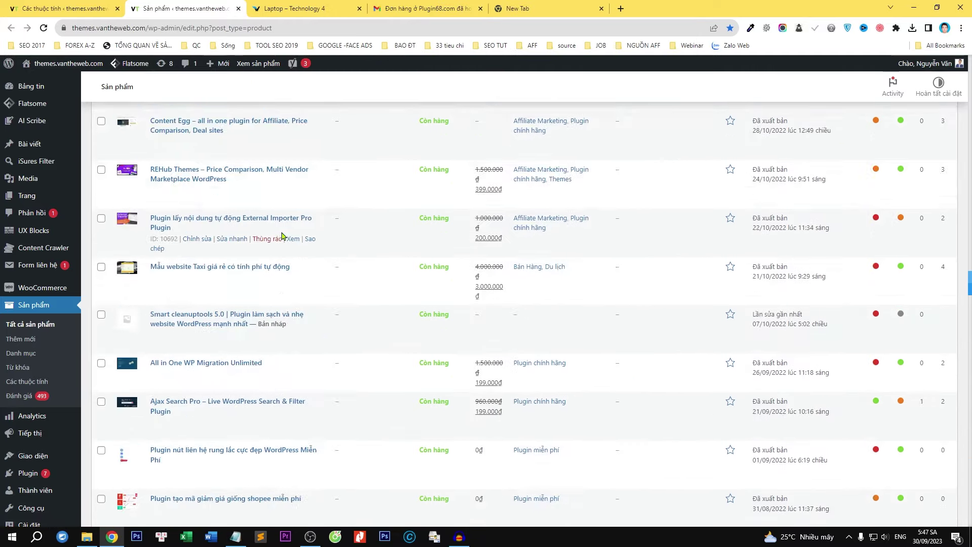
scroll(282, 237, up, 4)
key(alt+Tab)
text(Văn Theesd)
key(BackSpace)
text(Web)
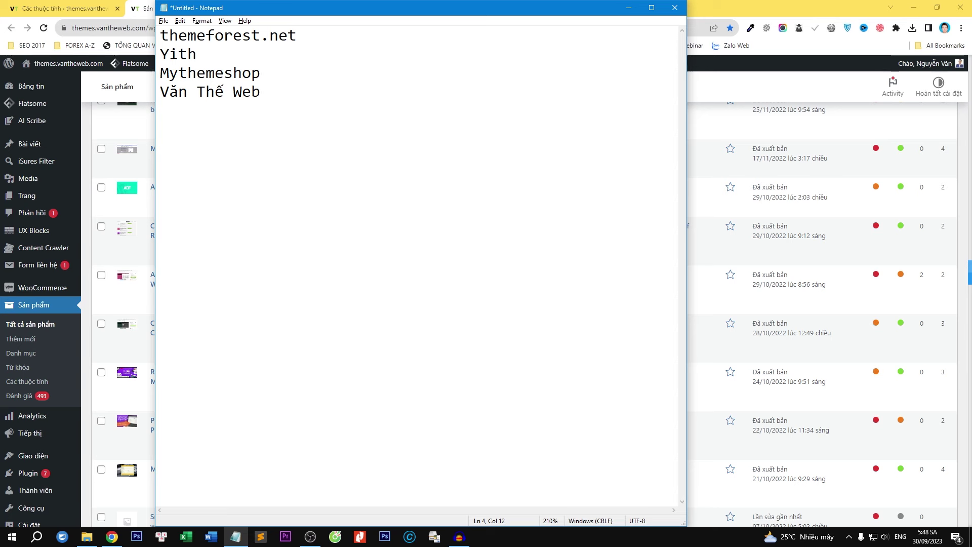
Copy the brand name themeforest.net from the Notepad list.
drag(294, 115, 160, 35)
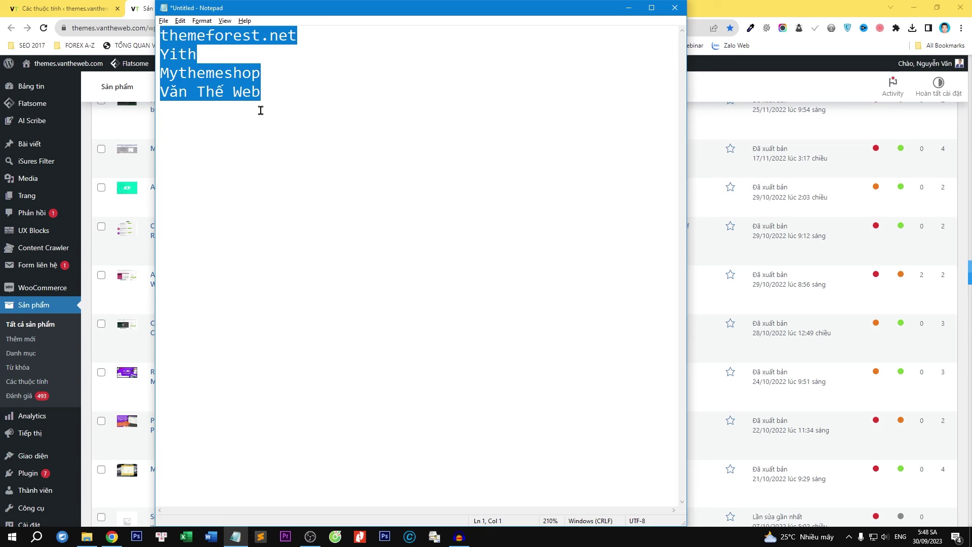
drag(304, 37, 161, 33)
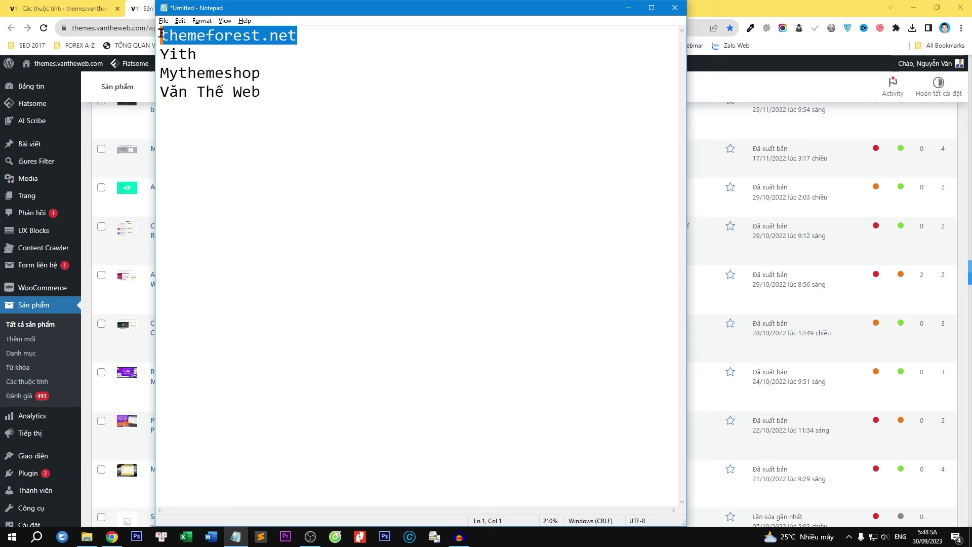
right_click(162, 33)
click(188, 65)
Open the term configuration of the Thương hiệu attribute in WordPress and enter themeforest.net as the new term's name.
click(64, 8)
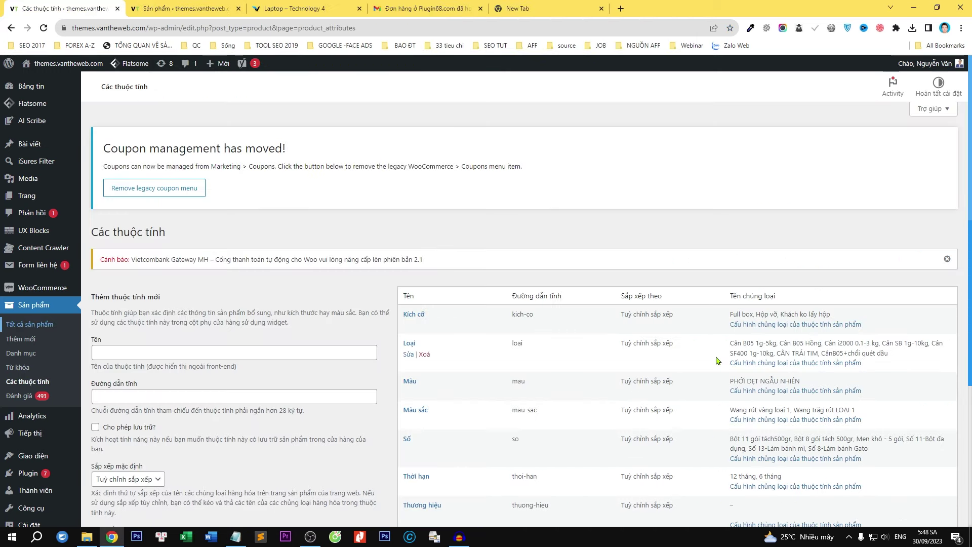
scroll(482, 353, down, 4)
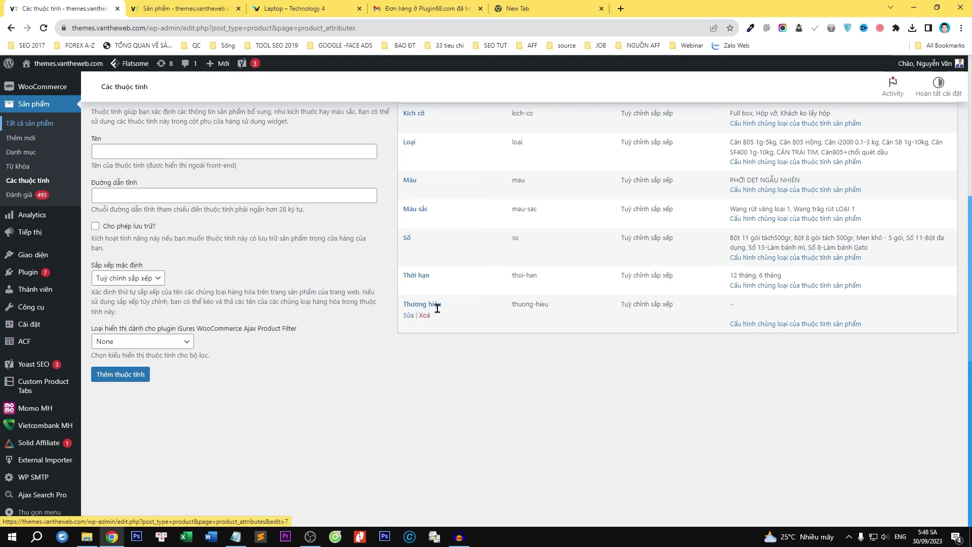
drag(729, 325, 870, 333)
click(854, 327)
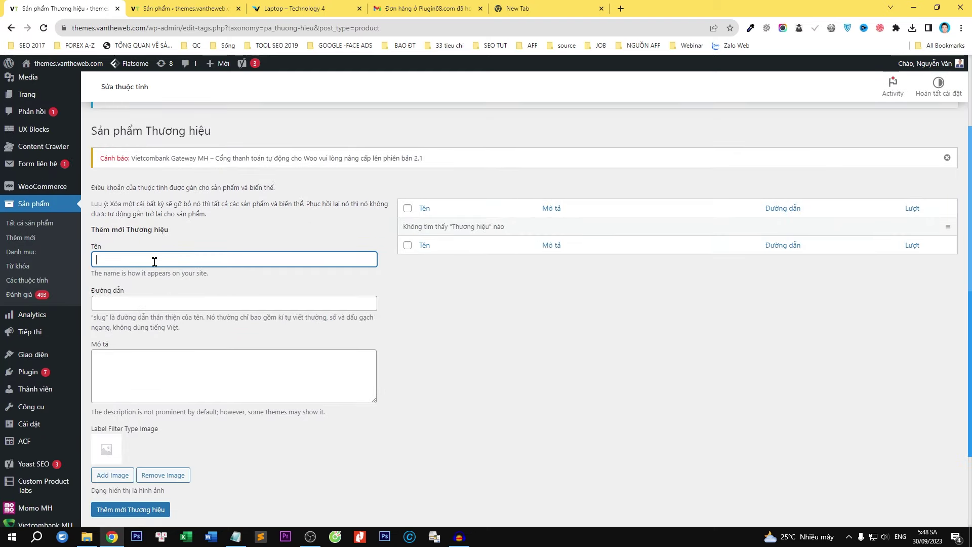
drag(154, 261, 79, 261)
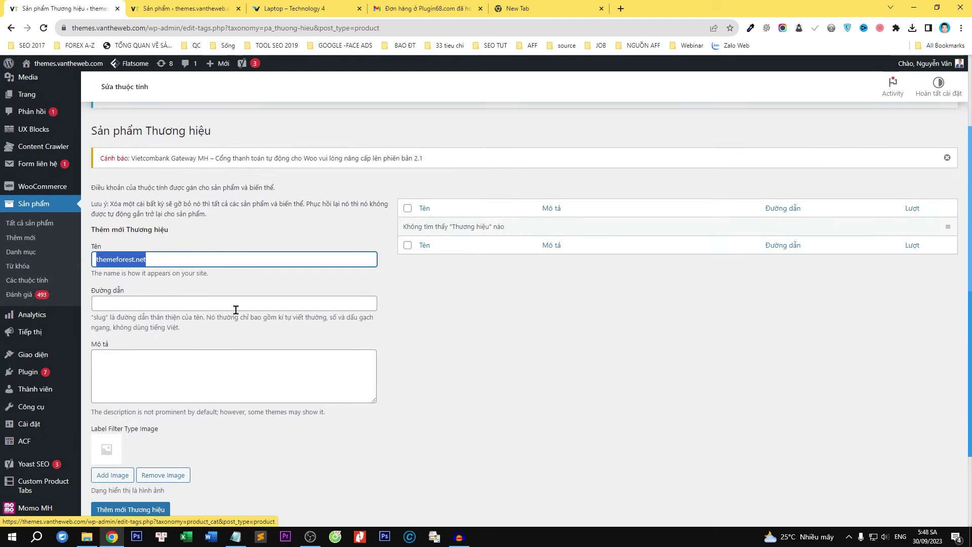
scroll(338, 300, down, 2)
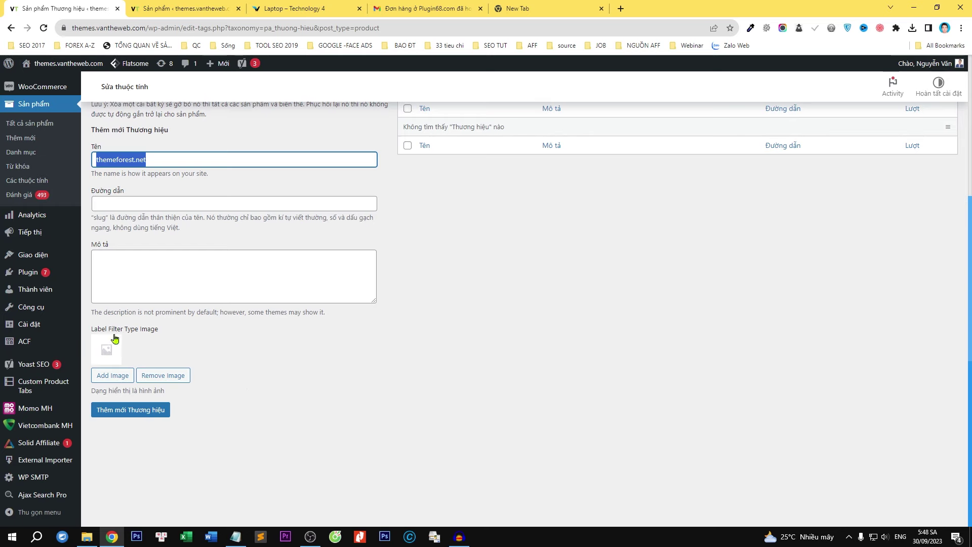
Switch to Canva by opening canva.com in a new browser tab.
click(621, 9)
text(can)
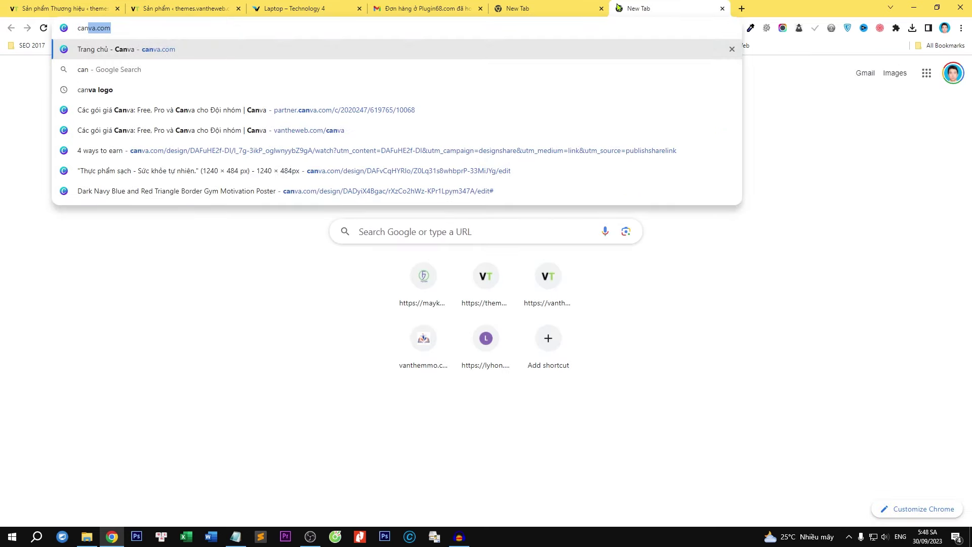
key(Return)
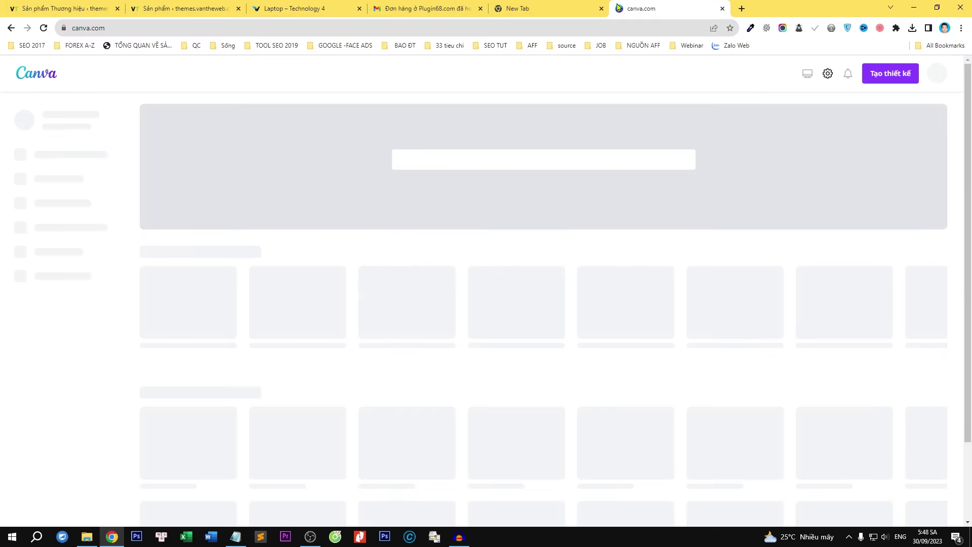
Create a new custom-size design 100 px wide and 50 px high.
click(887, 76)
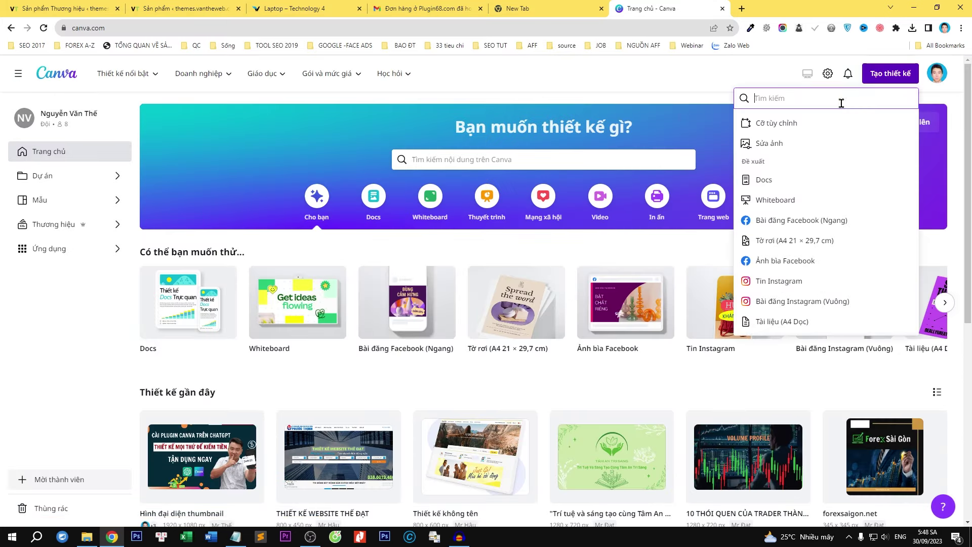
click(772, 123)
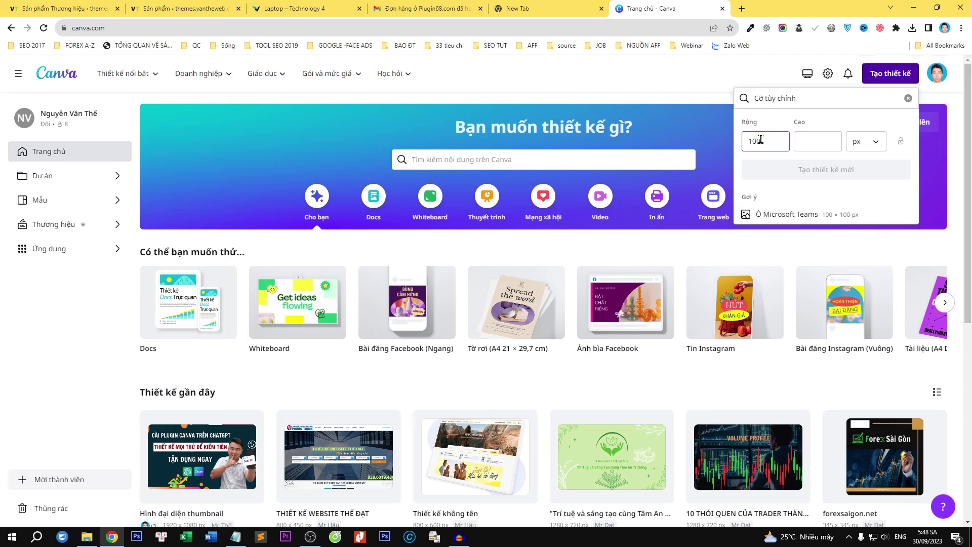
key(Tab)
text(50)
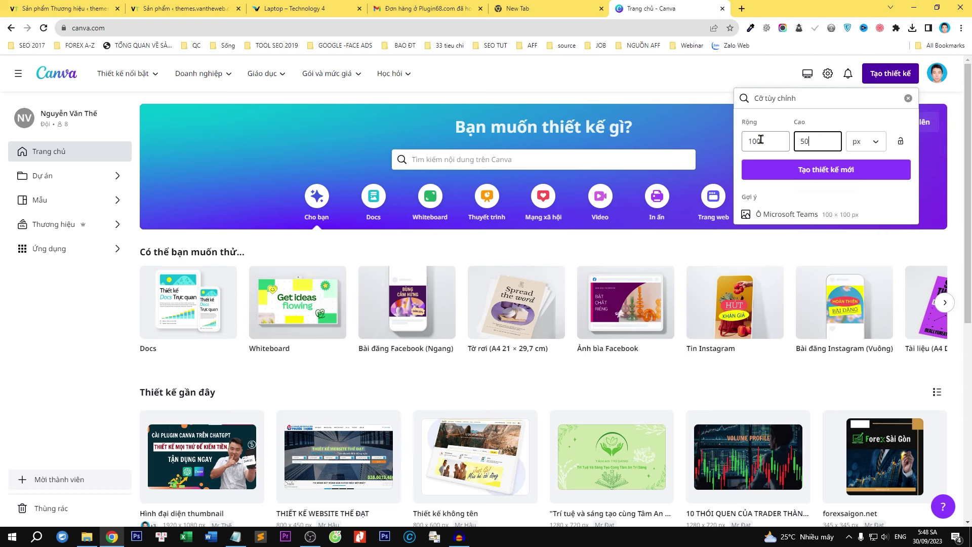
click(806, 169)
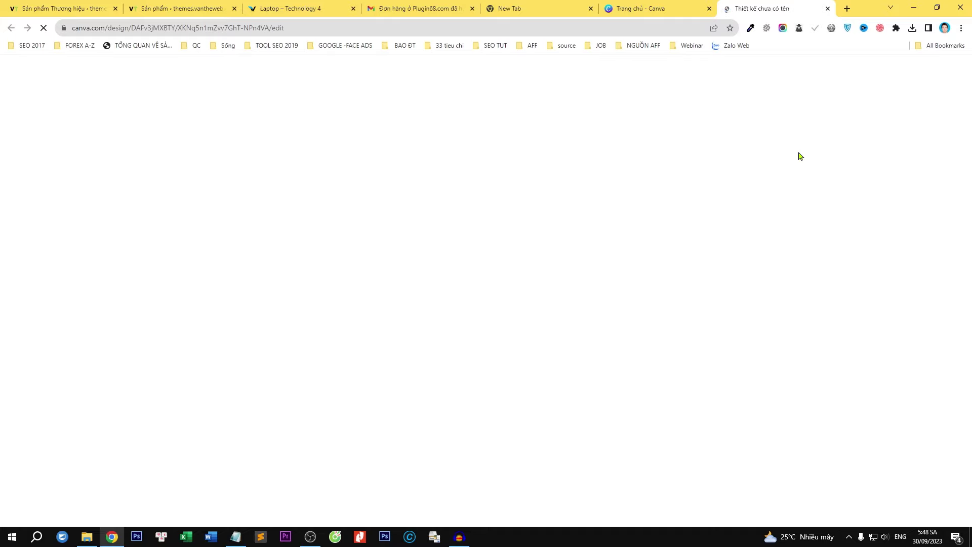
Search Google Images in a new browser tab for "themeforest.net logo" and copy the stacked ThemeForest logo from the Facebook result.
key(ctrl+t)
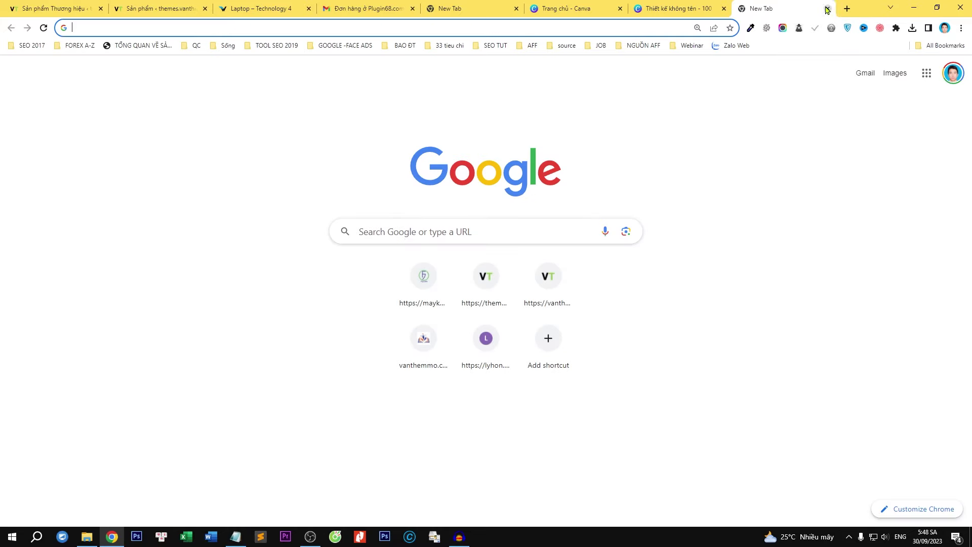
text(themeforest.net logo)
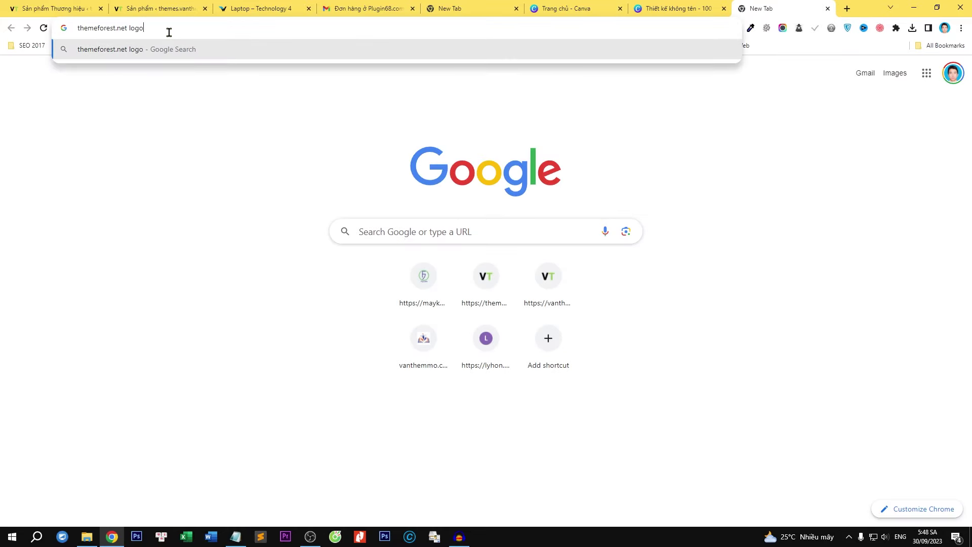
key(Return)
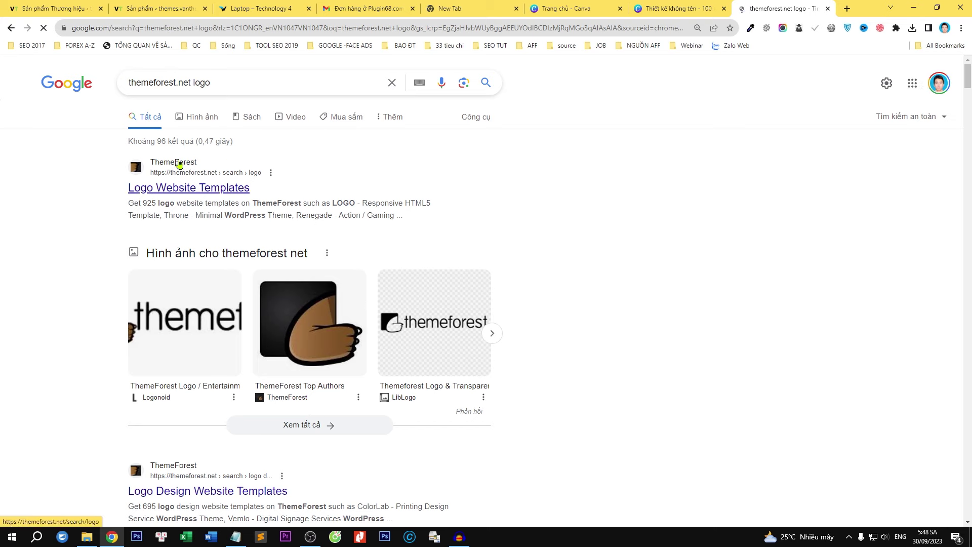
click(189, 119)
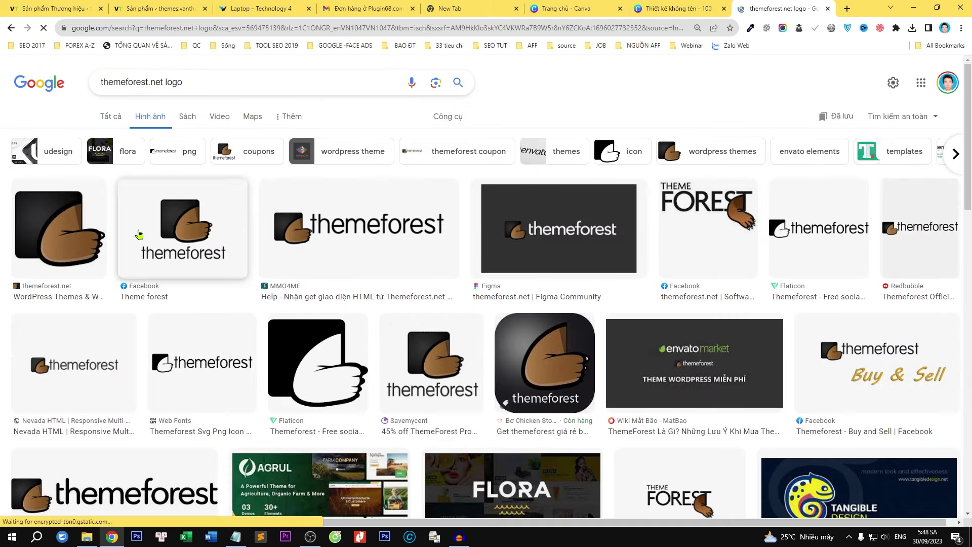
click(173, 229)
right_click(767, 226)
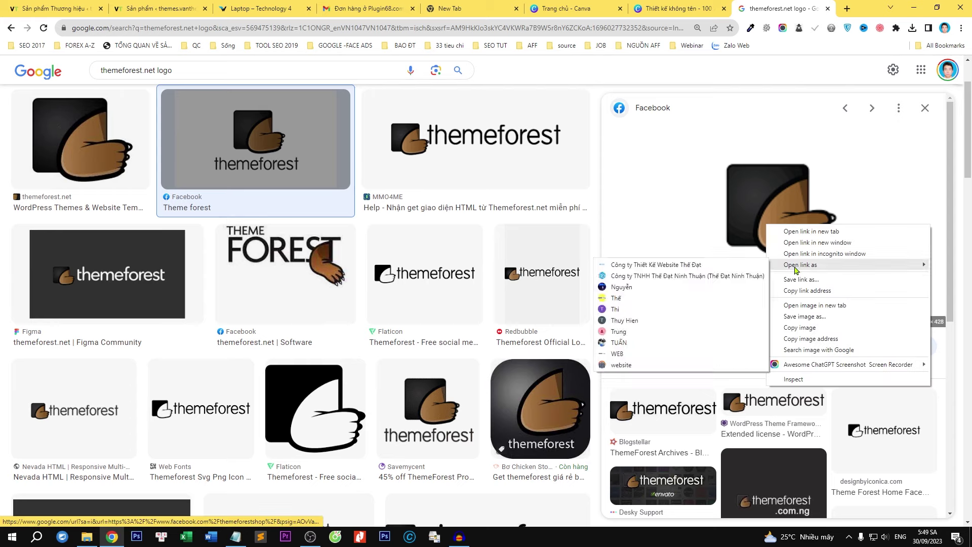
click(801, 328)
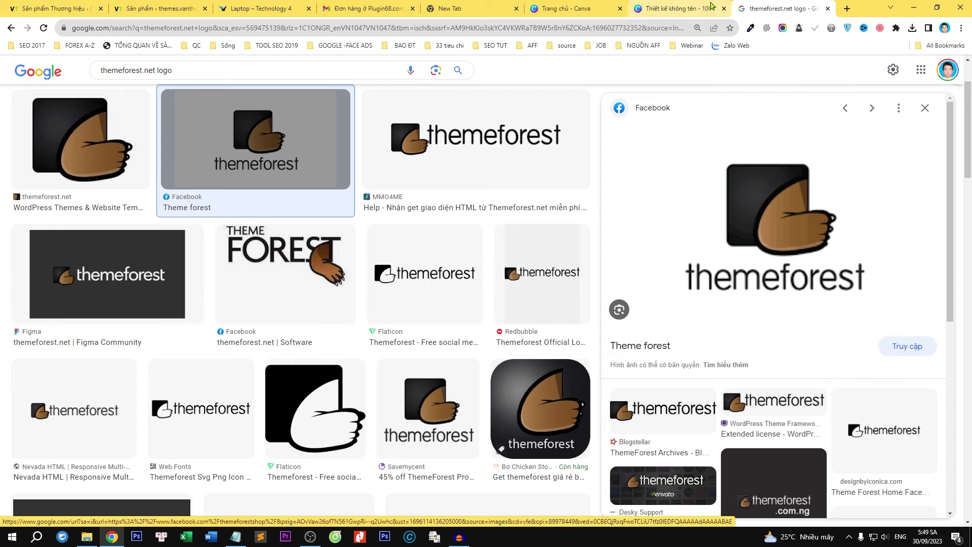
Return to the 100 × 50 px Canva design and paste the copied ThemeForest logo onto its first page.
click(678, 8)
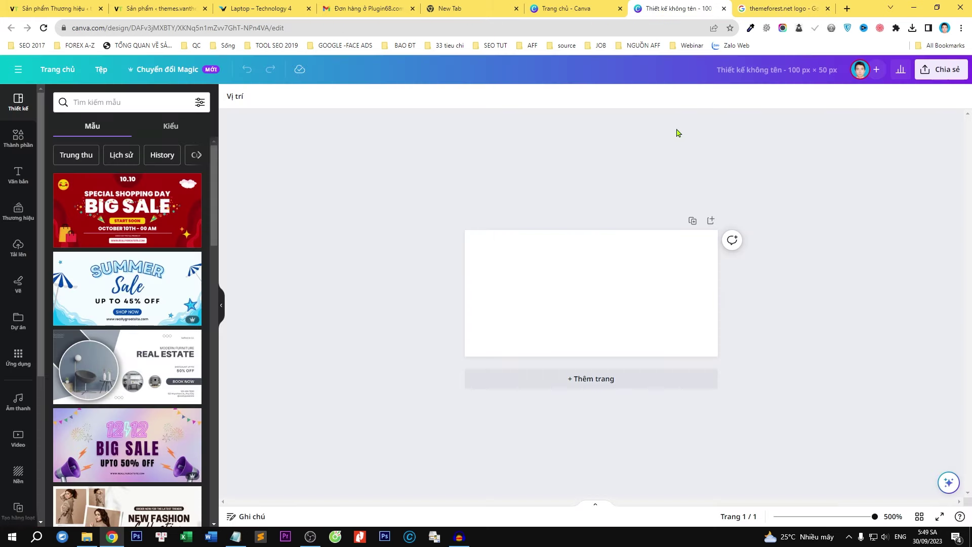
key(ctrl+v)
right_click(606, 260)
click(660, 184)
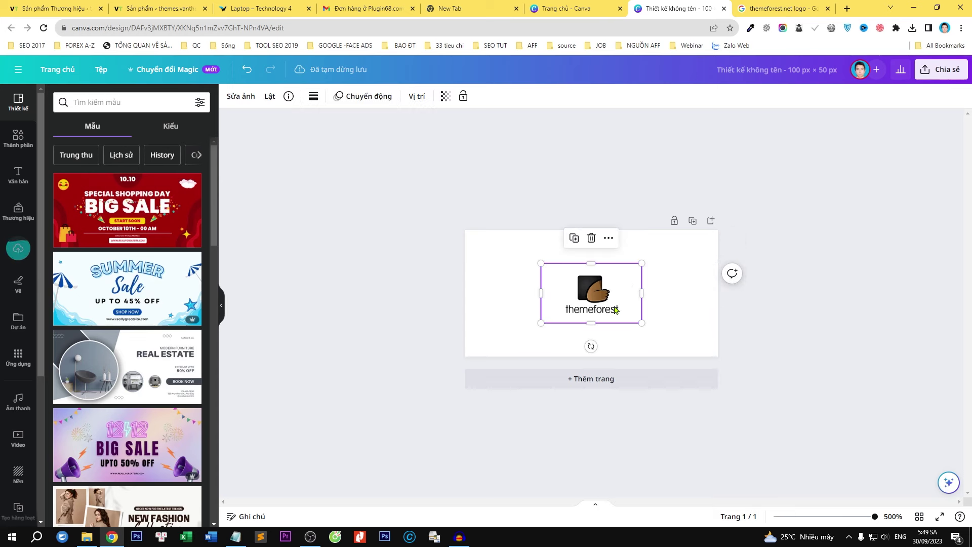
Enlarge the ThemeForest logo to nearly the full page height, centre it, and add a second blank page.
drag(642, 261, 690, 234)
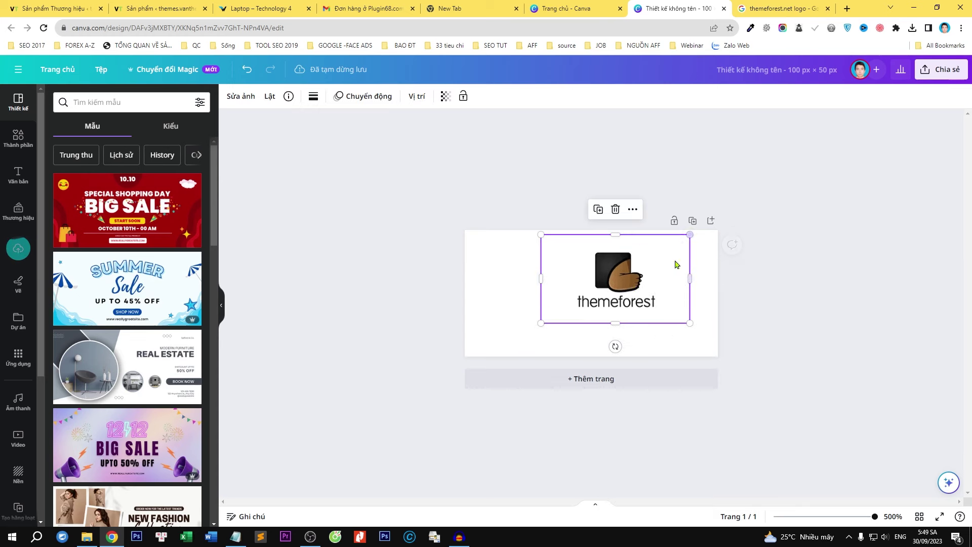
drag(541, 320, 481, 354)
click(530, 174)
drag(588, 291, 590, 286)
click(623, 376)
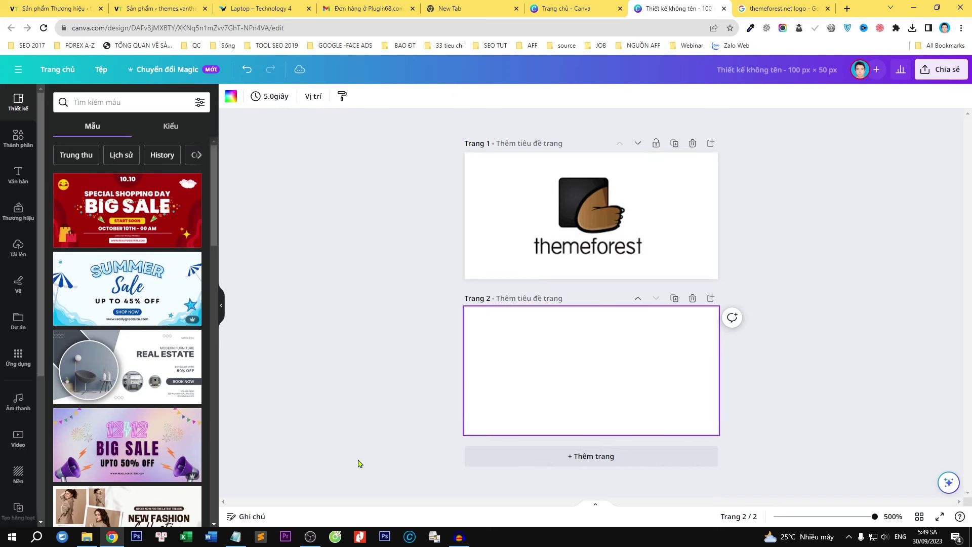
Copy the brand name Yith from the Notepad list and search Google Images for "Yith logo".
click(246, 542)
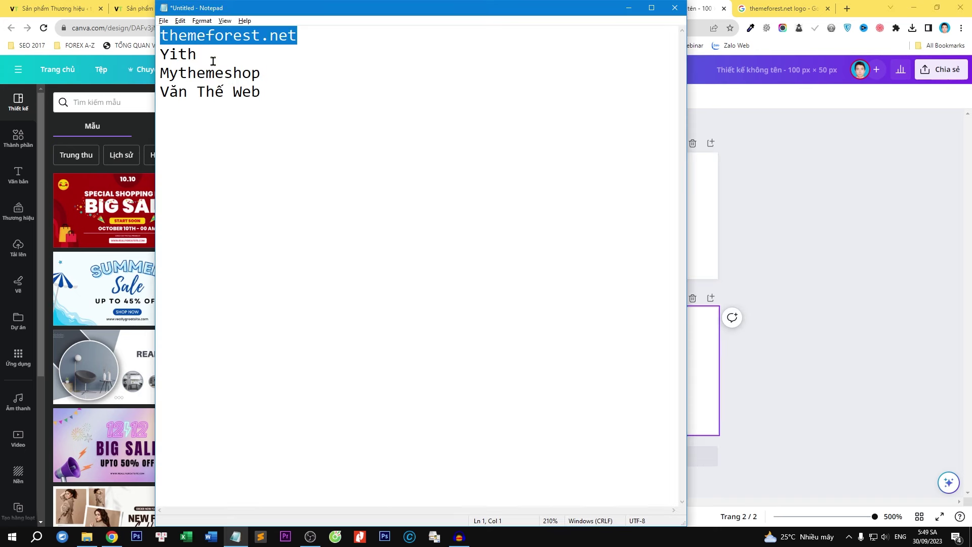
drag(213, 61, 161, 61)
click(780, 8)
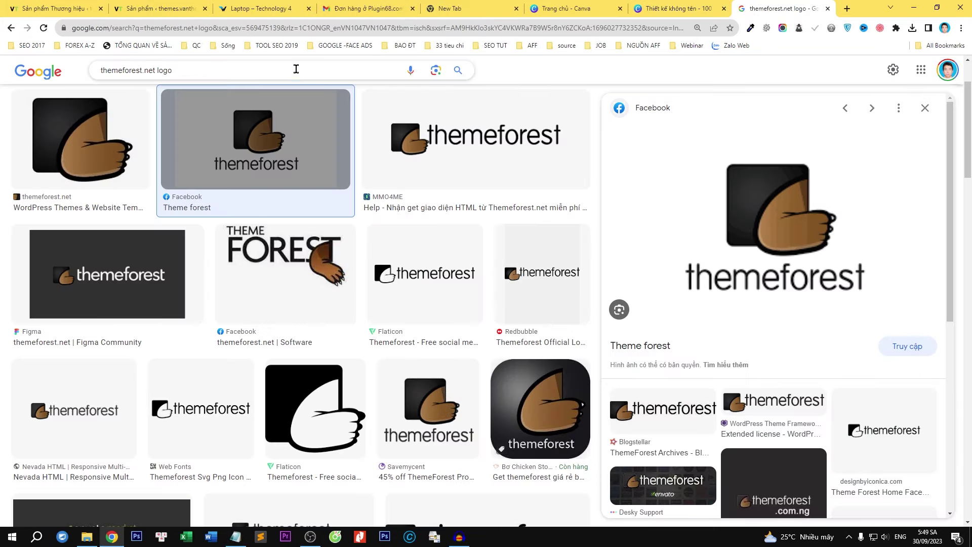
click(162, 72)
key(shift+Home)
key(ctrl+v)
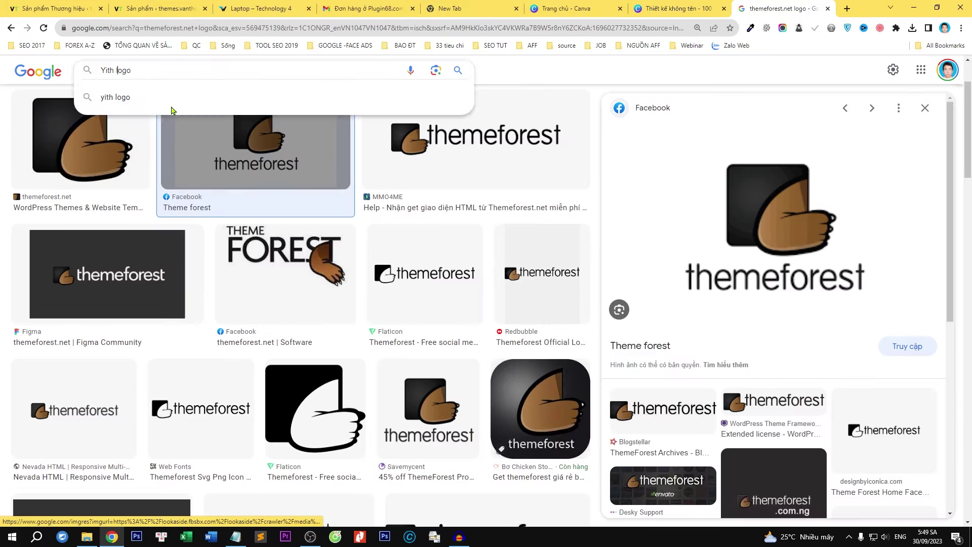
key(Return)
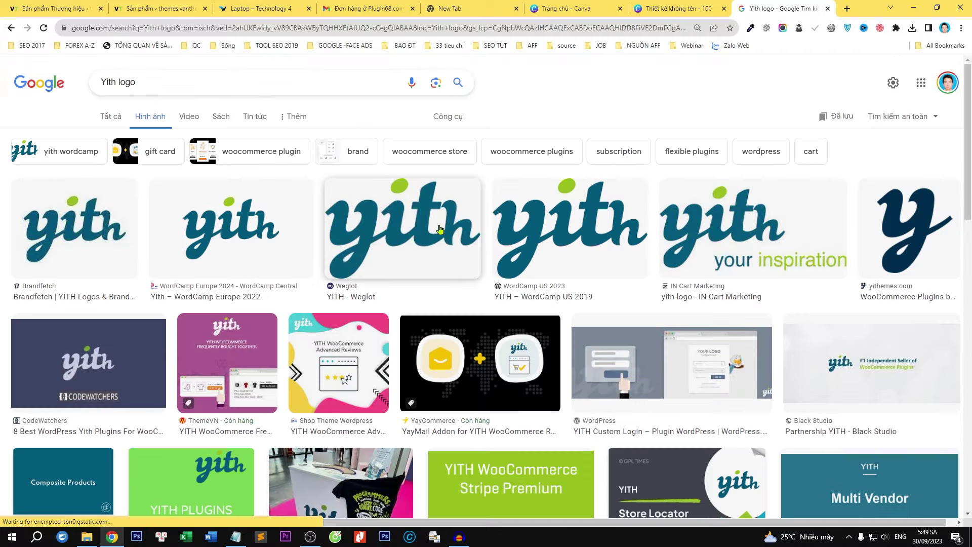
Open the full-size Yith logo from the WordCamp US result in a new browser tab and copy the image.
click(529, 239)
right_click(736, 237)
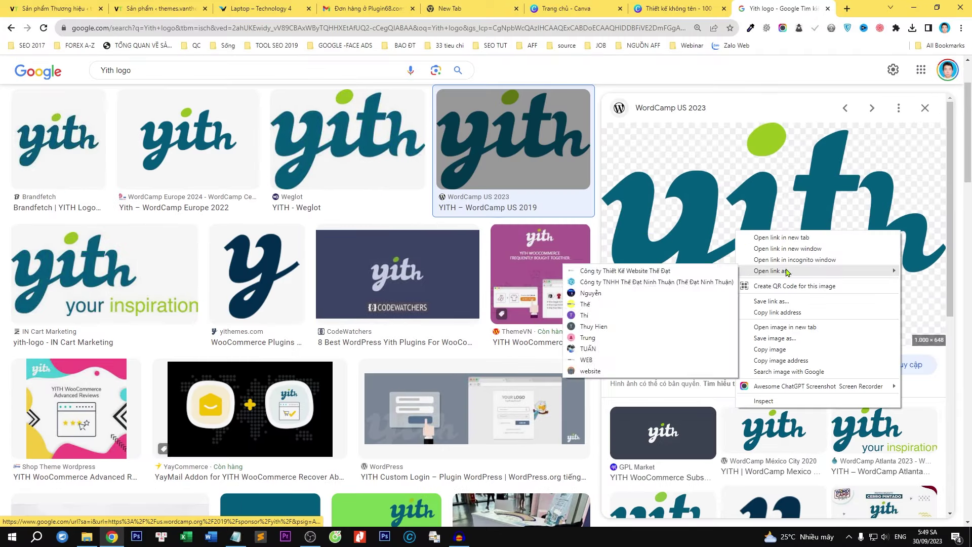
click(780, 330)
click(788, 8)
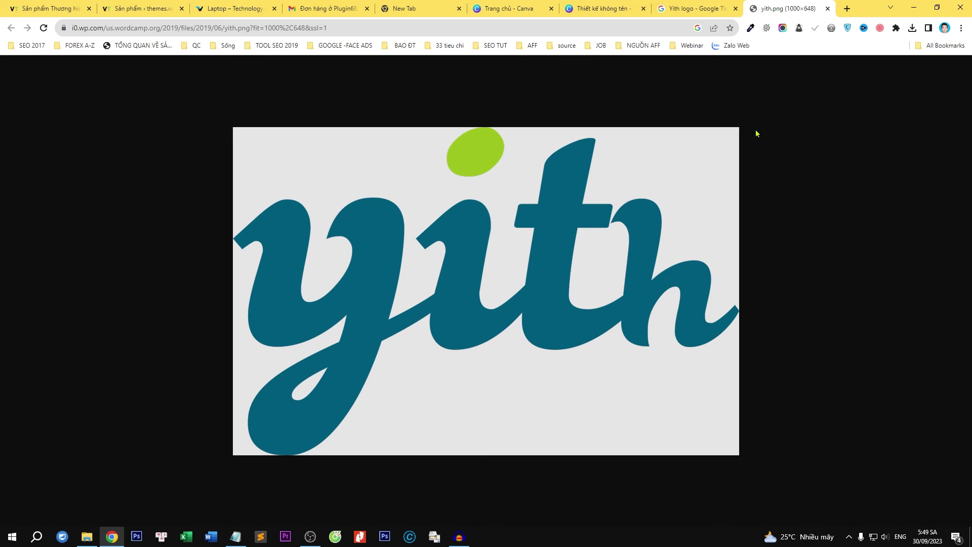
right_click(649, 244)
click(681, 271)
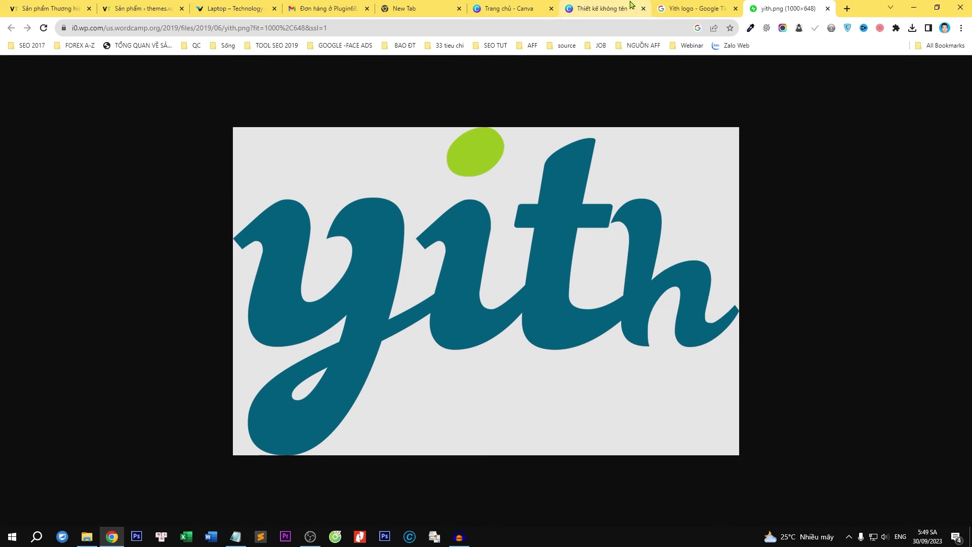
Paste the Yith logo onto page 2 of the Canva design, enlarge it around the centre, and add a third page.
click(603, 8)
right_click(580, 341)
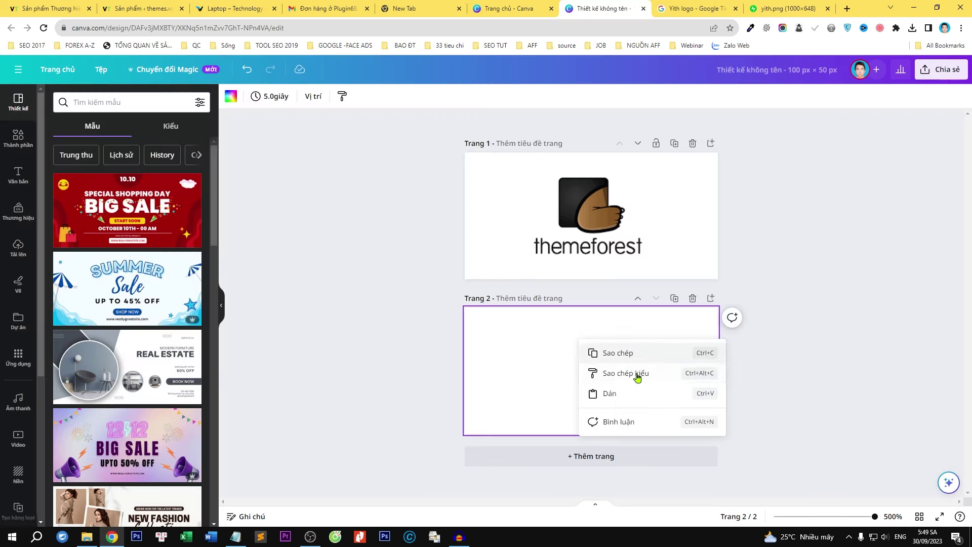
click(631, 403)
drag(649, 333, 669, 322)
drag(534, 408, 521, 416)
click(607, 456)
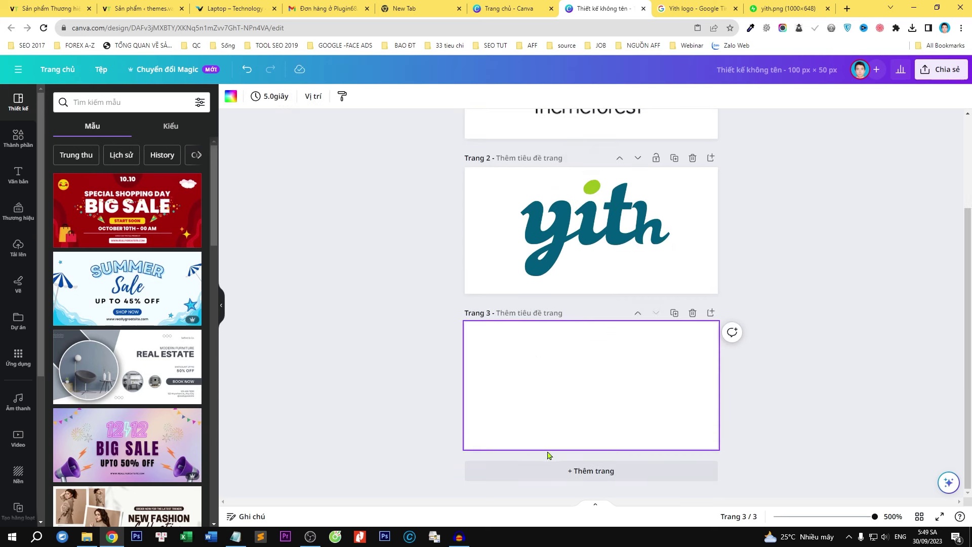
Copy the brand name Mythemeshop from the Notepad list and search Google Images for "Mythemeshop logo".
click(235, 537)
drag(262, 73, 135, 80)
click(785, 8)
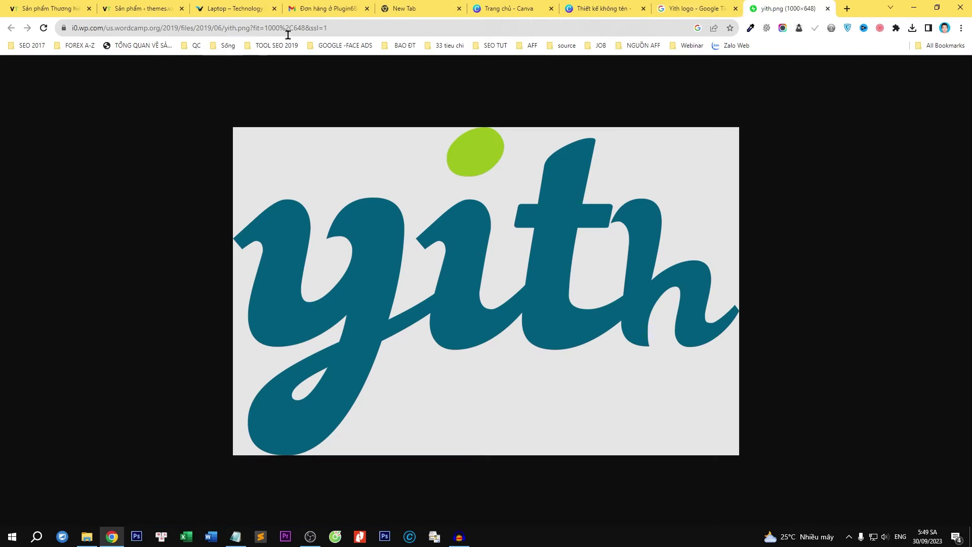
click(698, 6)
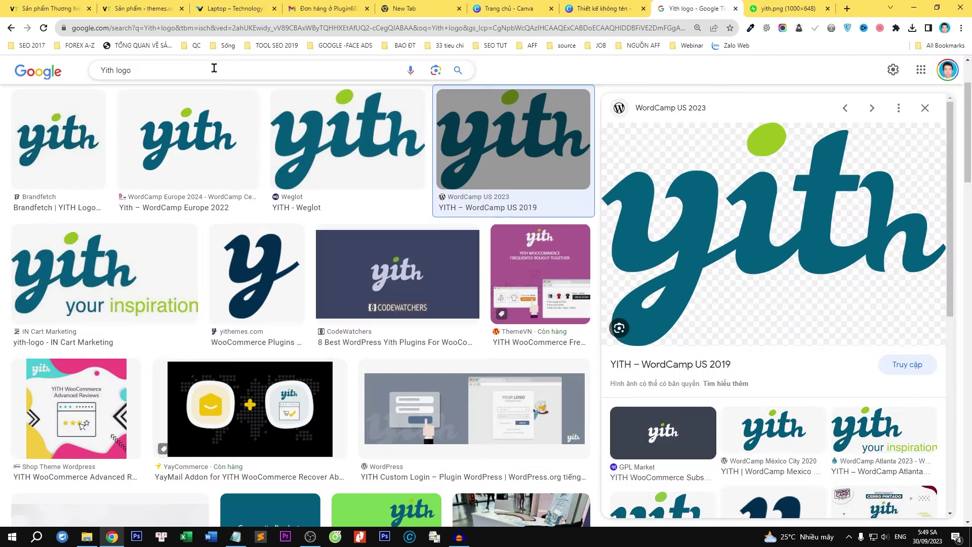
click(106, 71)
key(ctrl+v)
key(Return)
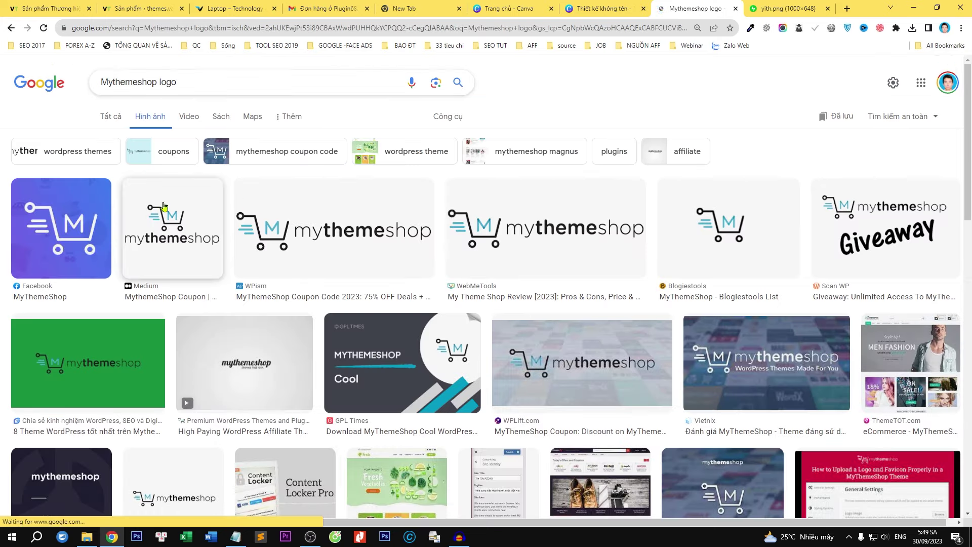
Open the full-size horizontal MyThemeShop logo from the WPism result in a new browser tab and copy the image.
click(163, 207)
right_click(788, 241)
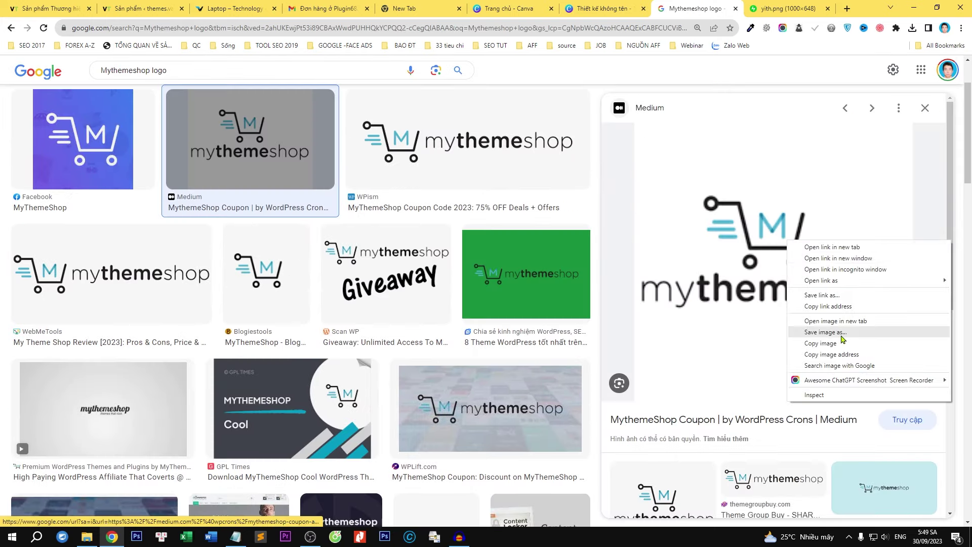
click(466, 142)
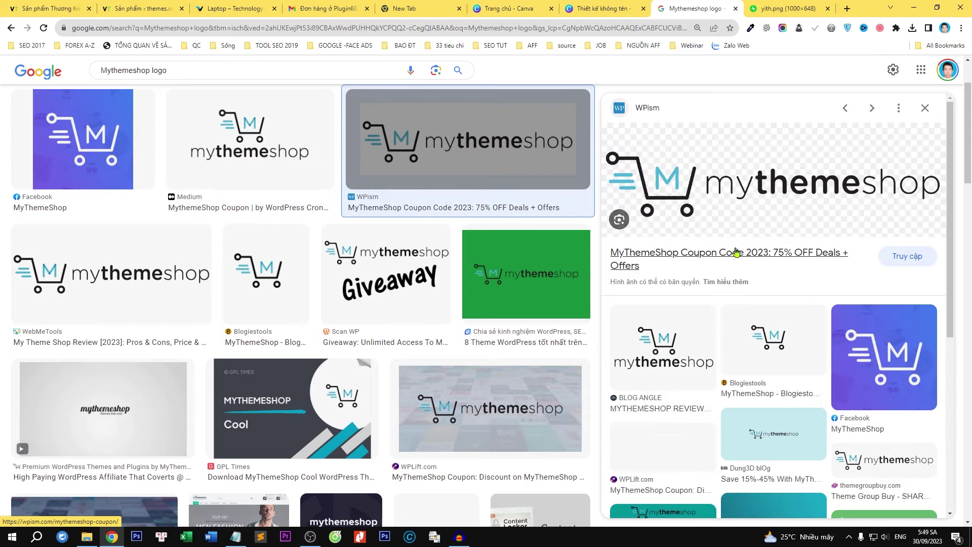
right_click(773, 195)
click(824, 290)
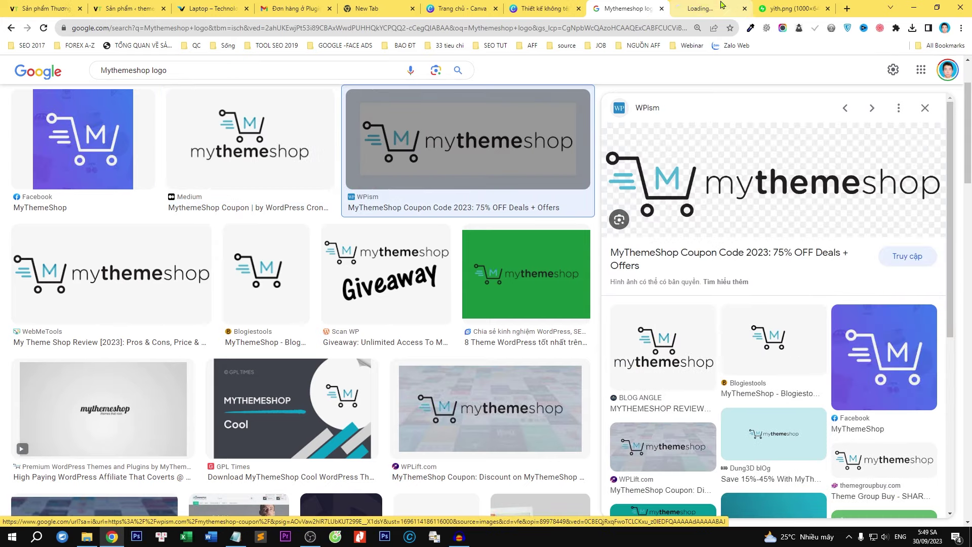
key(ctrl+Tab)
right_click(603, 295)
click(635, 322)
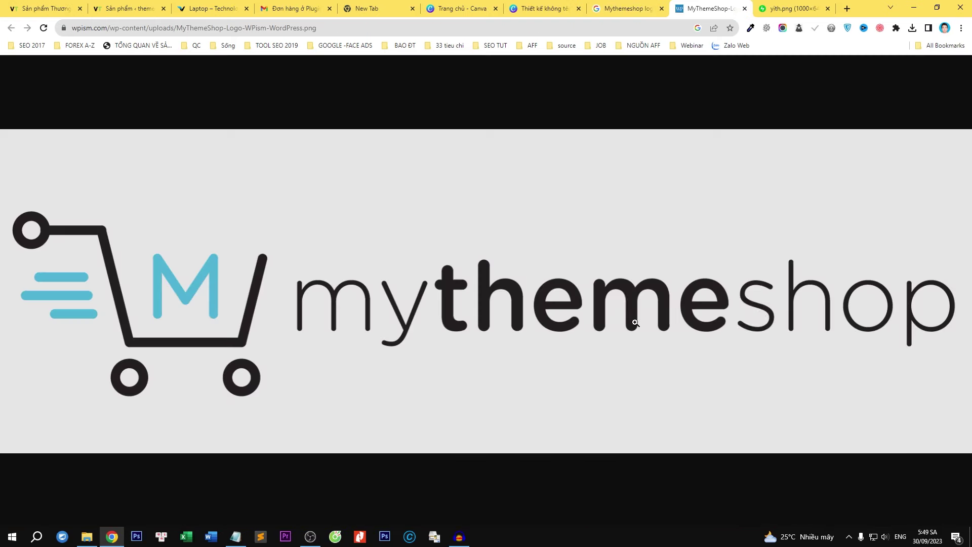
Paste the MyThemeShop logo onto page 3 of the Canva design.
click(542, 9)
right_click(549, 388)
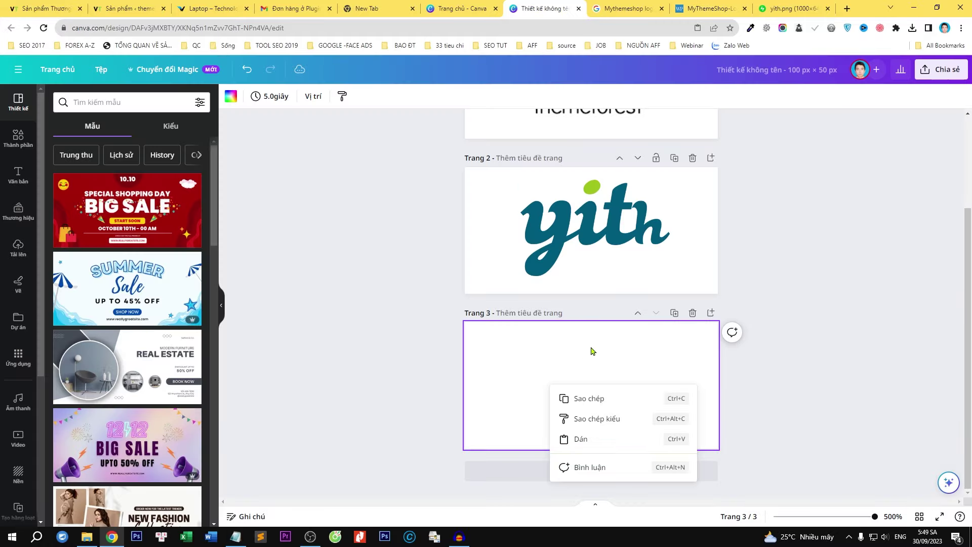
click(613, 445)
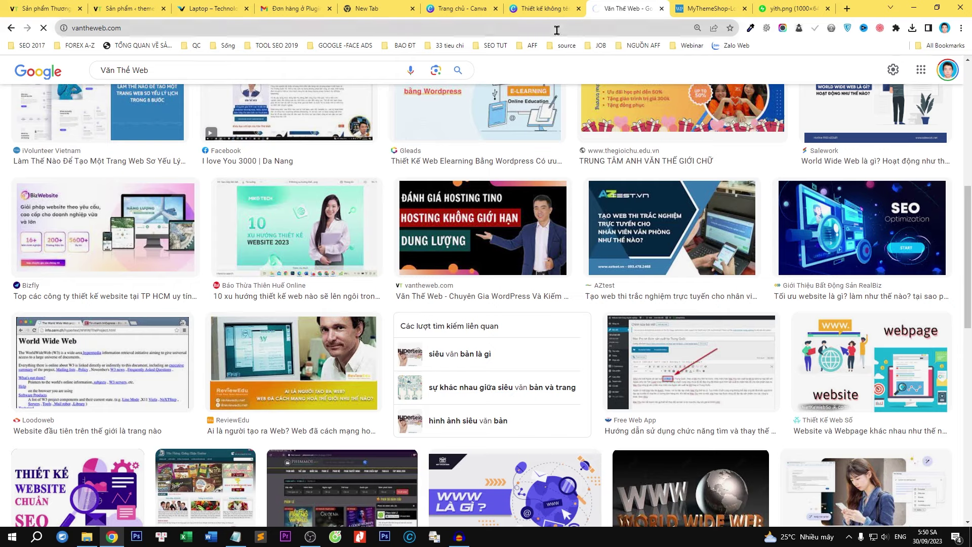
Open the themes.vantheweb.com storefront from the WordPress admin in a new tab and copy its VANTHEWEB.com header logo.
click(129, 8)
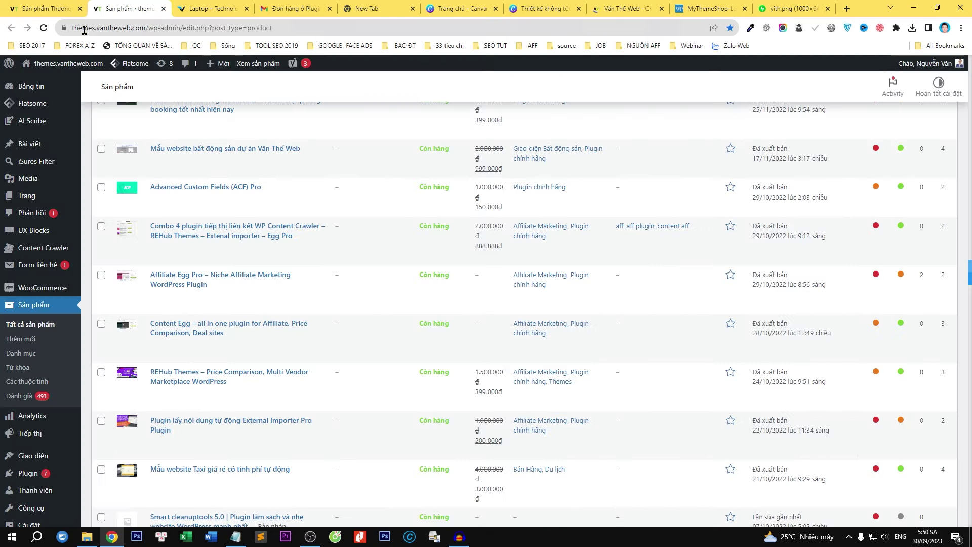
click(28, 6)
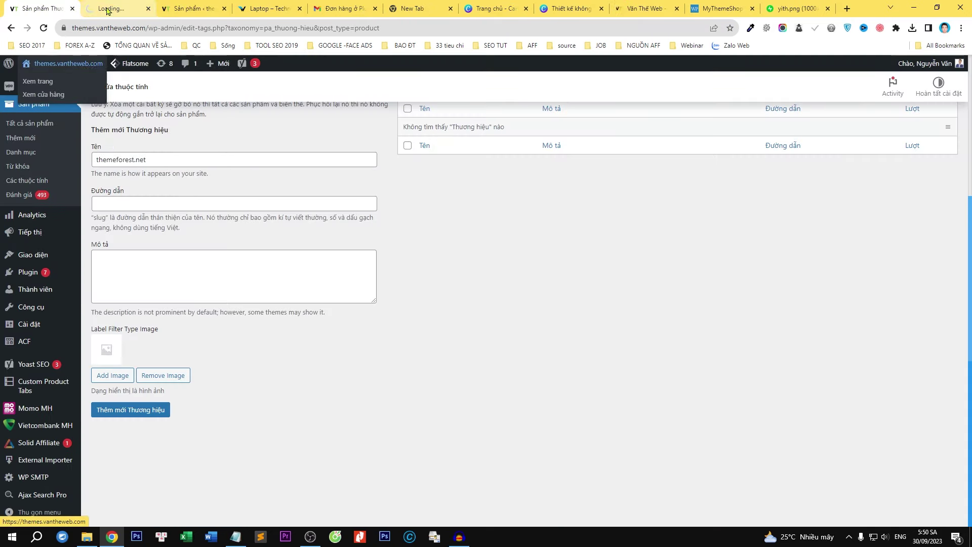
click(65, 63)
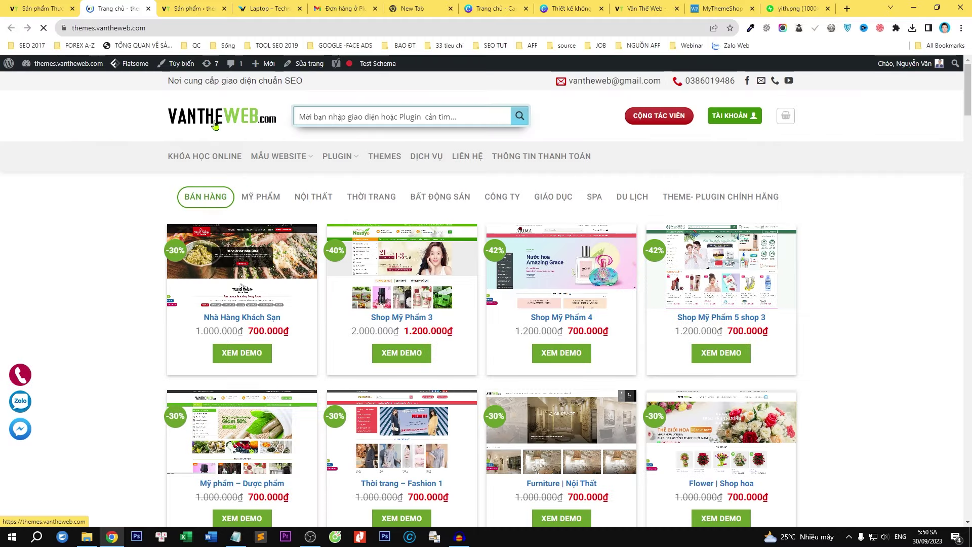
right_click(213, 119)
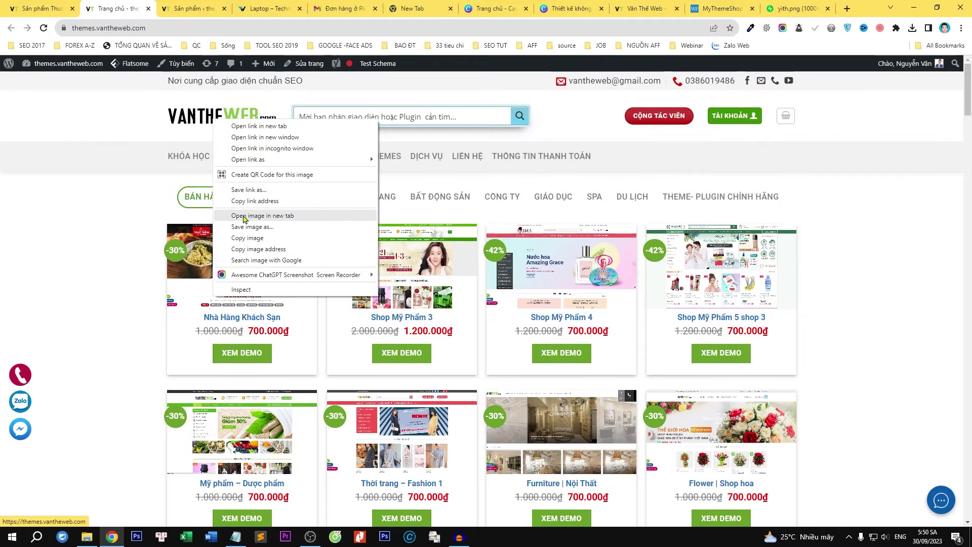
click(247, 238)
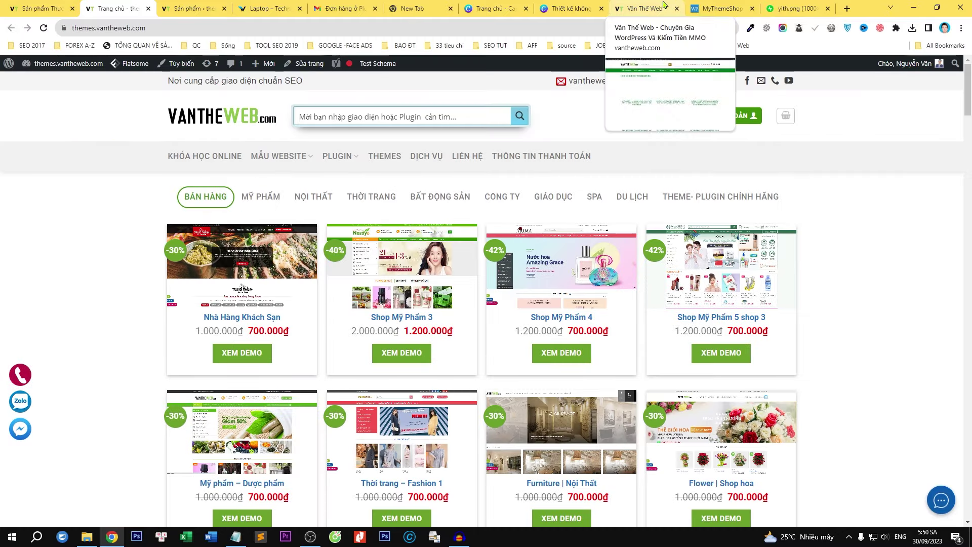
Paste the VANTHEWEB.com logo onto page 4 of the Canva design.
click(573, 8)
right_click(579, 383)
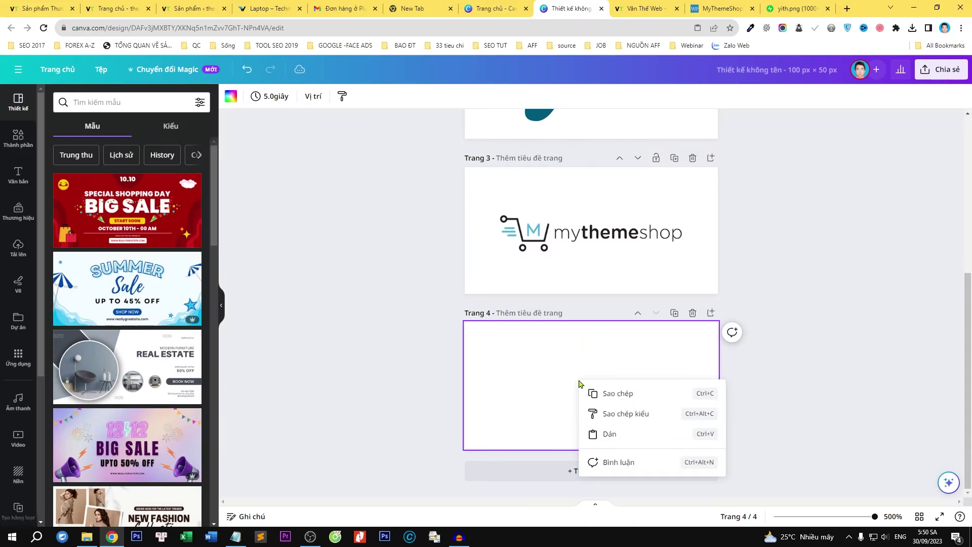
click(622, 433)
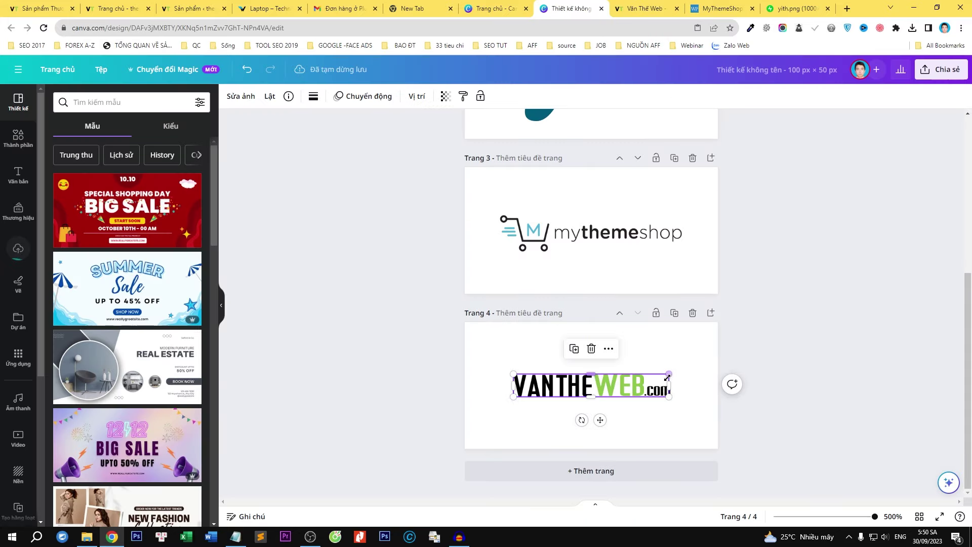
Enlarge the VANTHEWEB.com logo on page 4 to span most of the page width.
drag(670, 374, 689, 401)
key(ctrl+z)
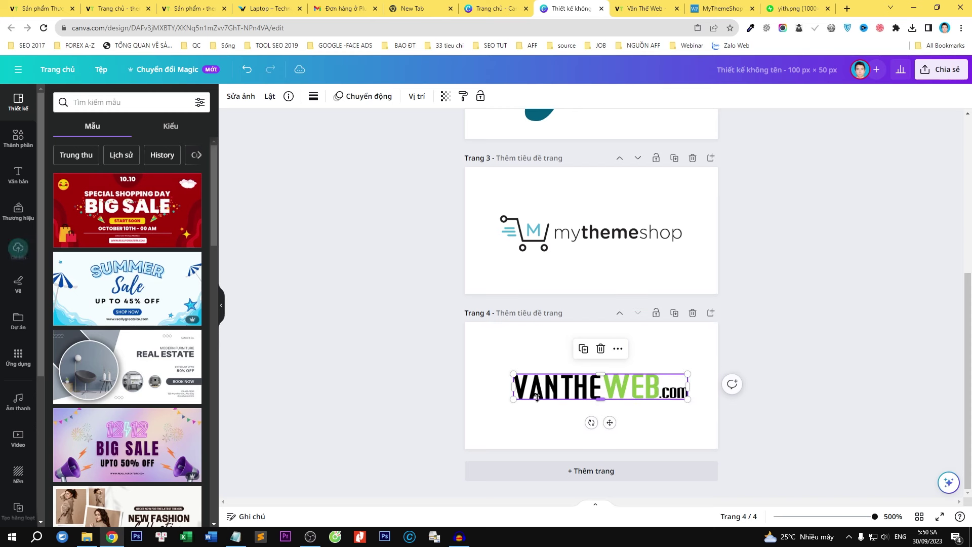
drag(521, 376, 501, 372)
scroll(805, 244, up, 4)
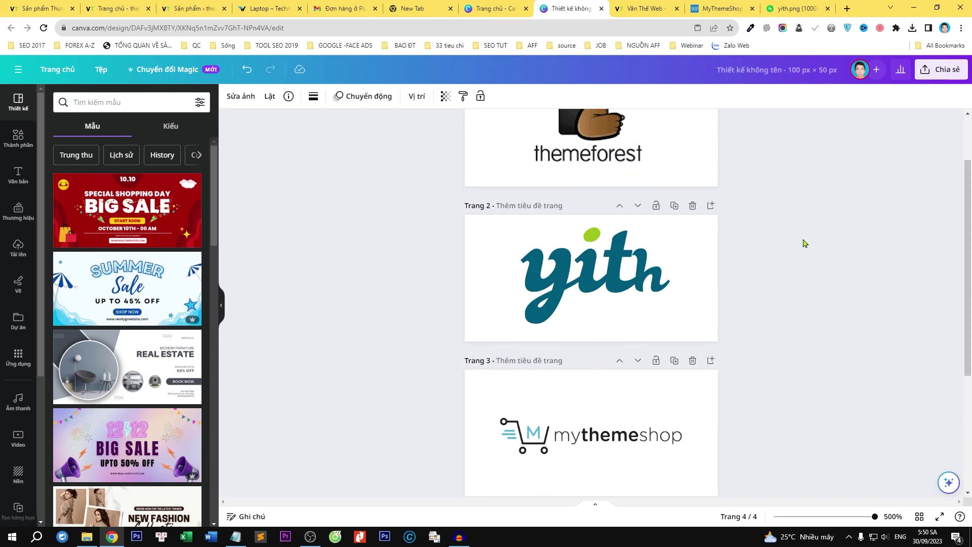
scroll(606, 246, down, 4)
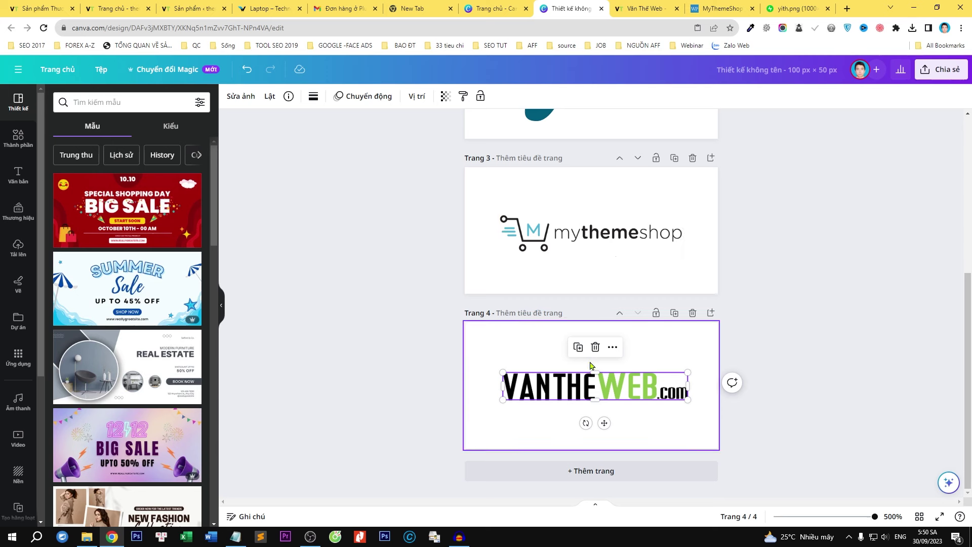
Download all four pages as PNG images, saving the ZIP archive to the Desktop as 4 thuong hieu.
click(942, 69)
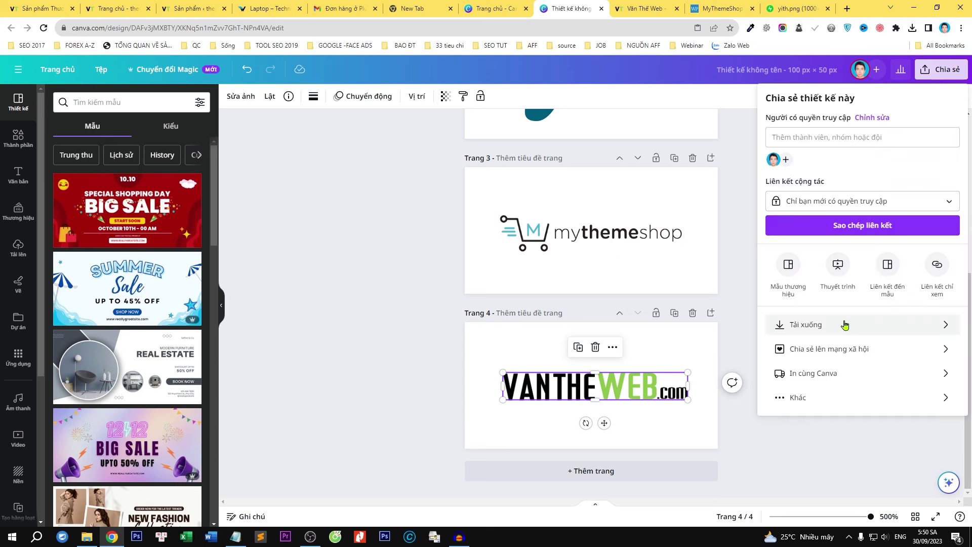
click(786, 322)
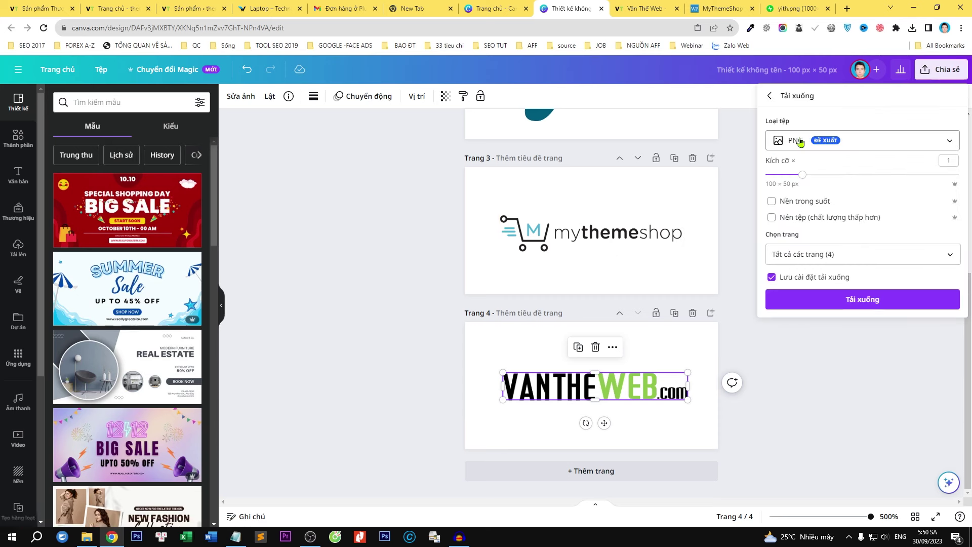
click(864, 304)
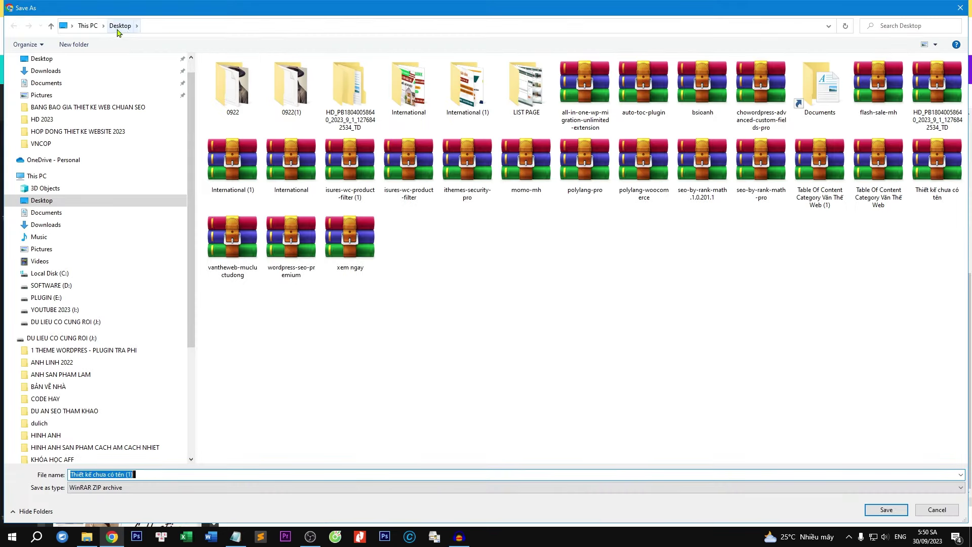
click(45, 59)
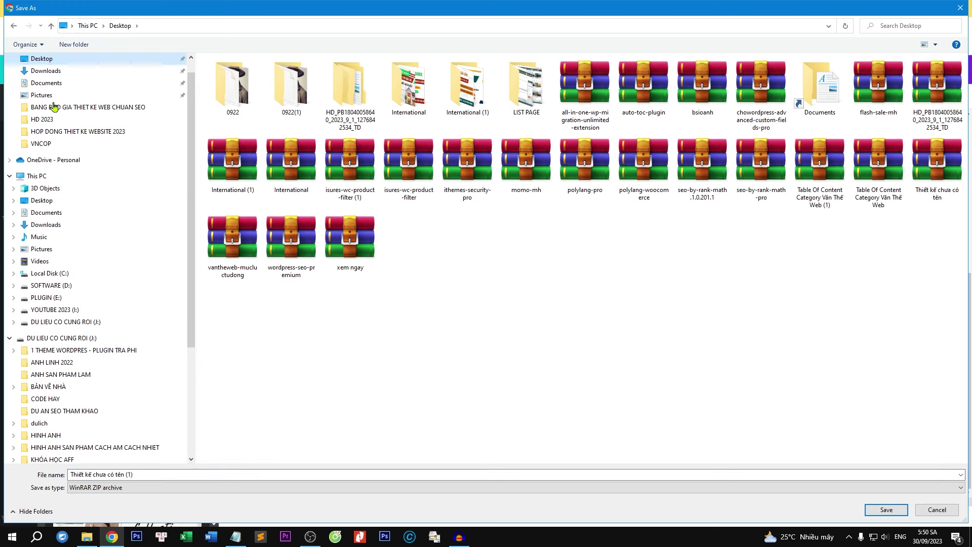
click(230, 474)
text(4 t)
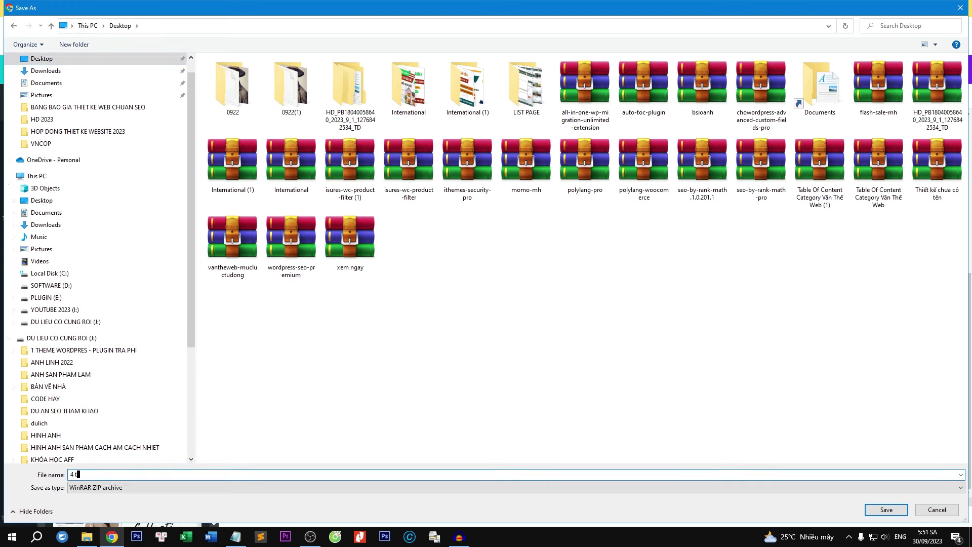
key(Return)
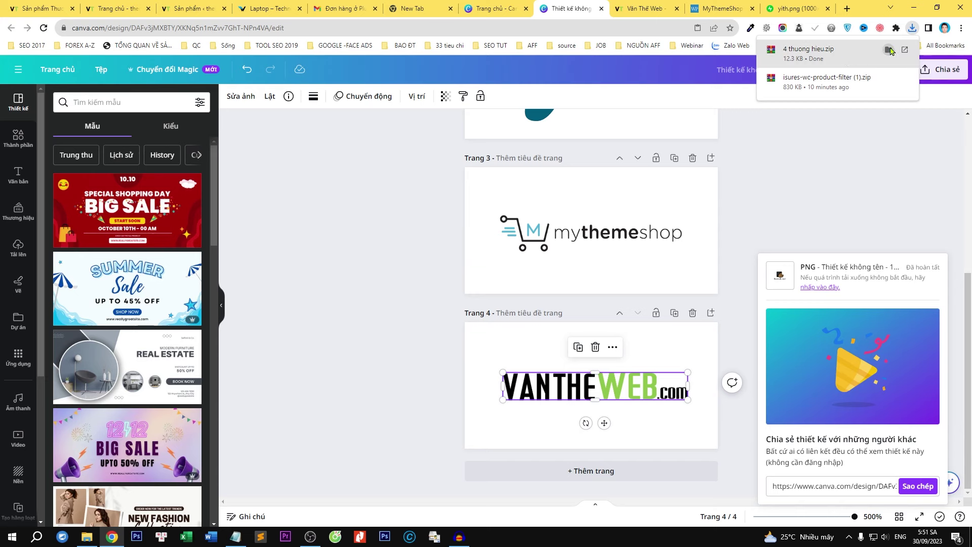
Show the downloaded 4 thuong hieu archive in its folder and extract it to a 4 thuong hieu folder on the Desktop.
click(888, 49)
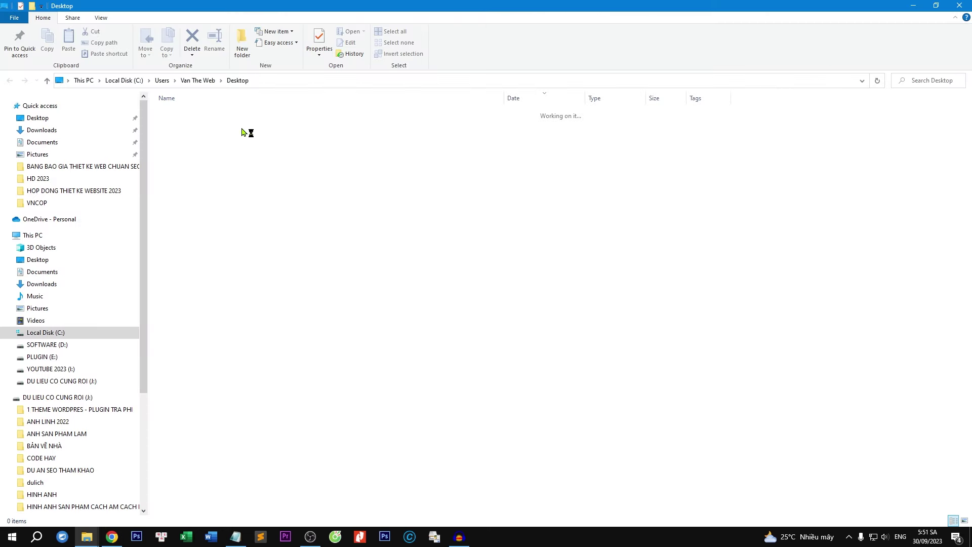
right_click(205, 180)
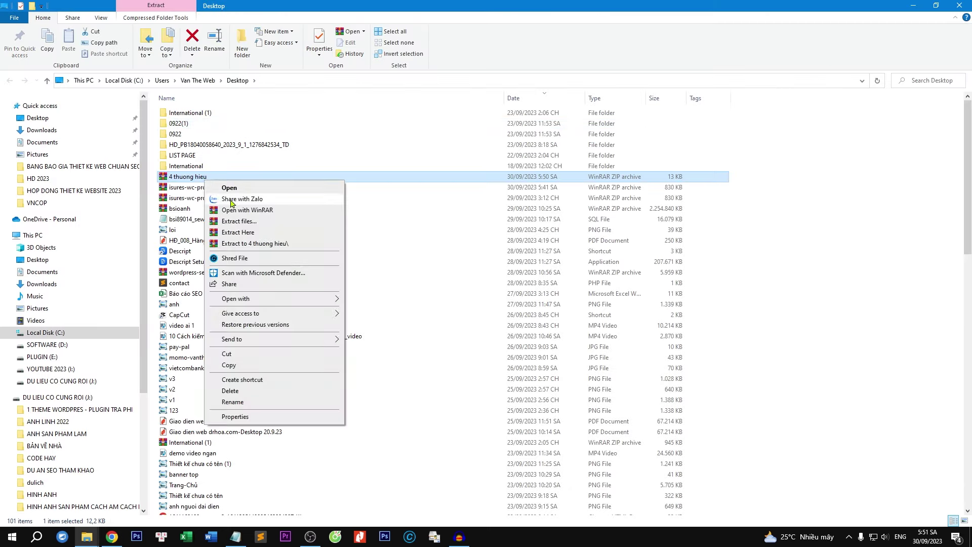
click(239, 222)
click(516, 372)
key(alt+Tab)
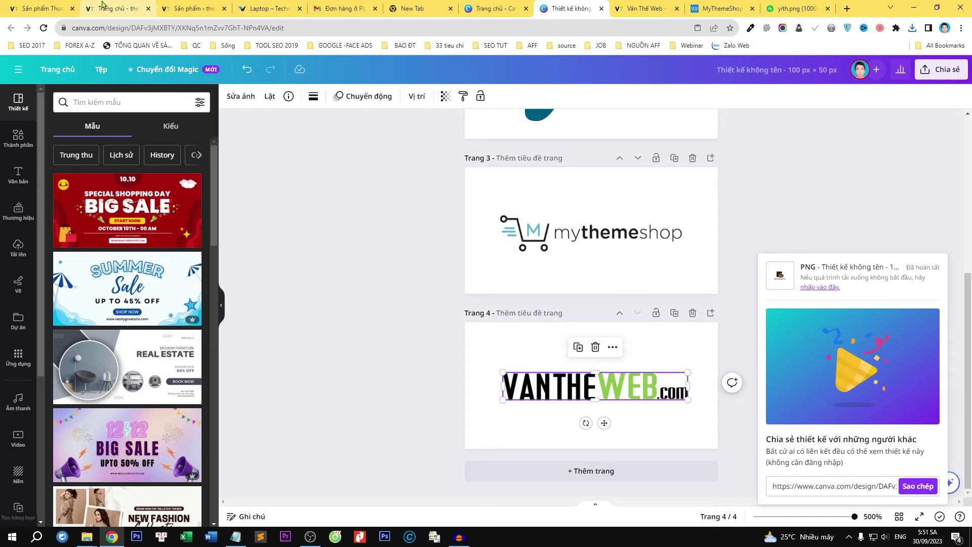
From the themeforest.net term's image field in WordPress, upload the four logo PNGs in the Desktop folder 4 thuong hieu to the media library.
click(54, 5)
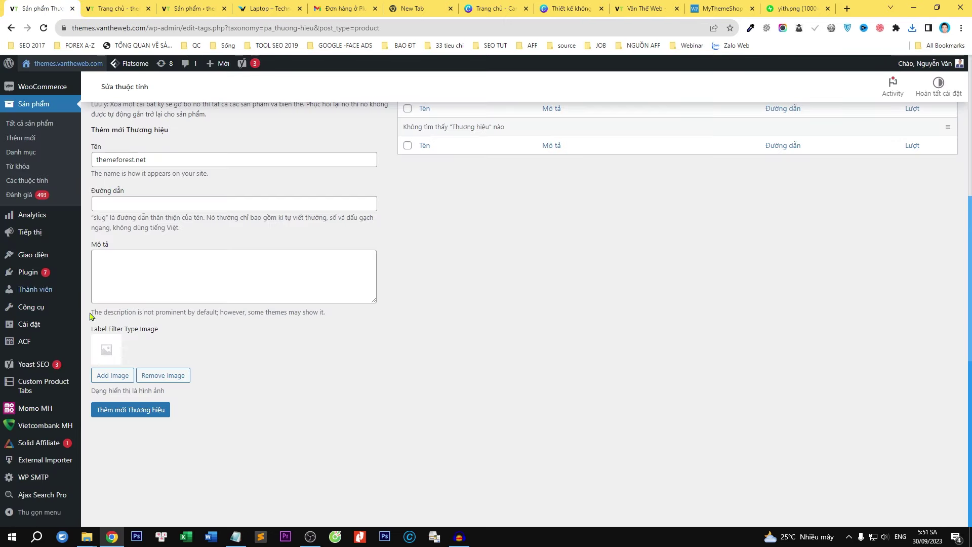
click(122, 380)
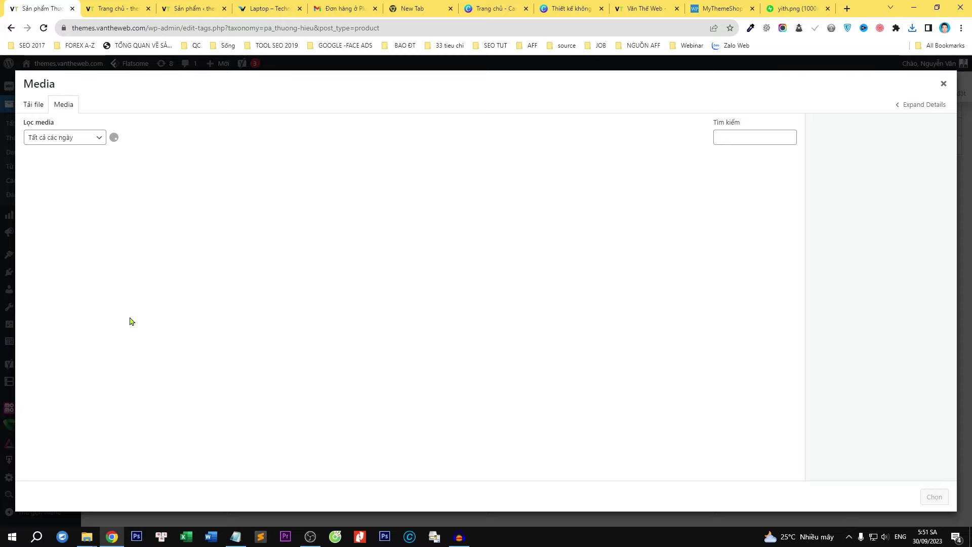
click(34, 107)
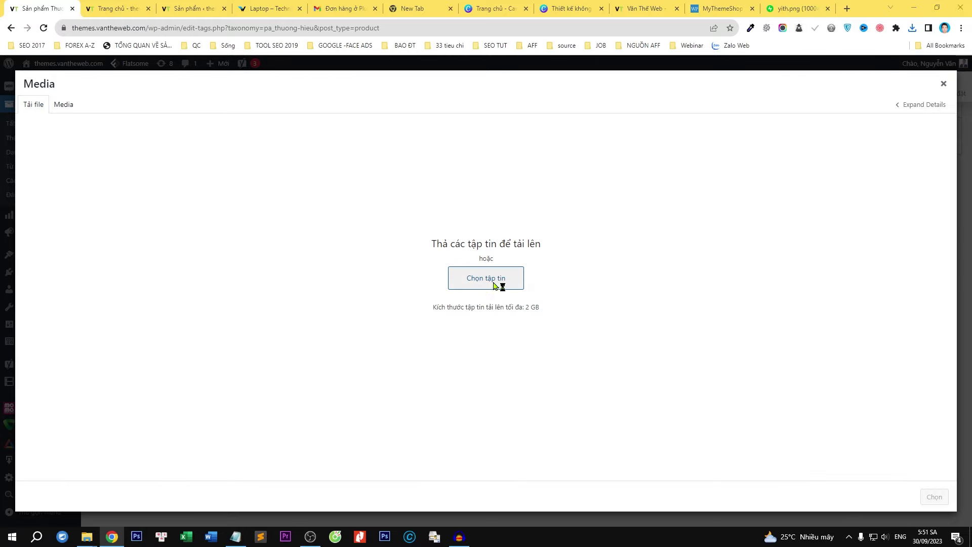
click(494, 281)
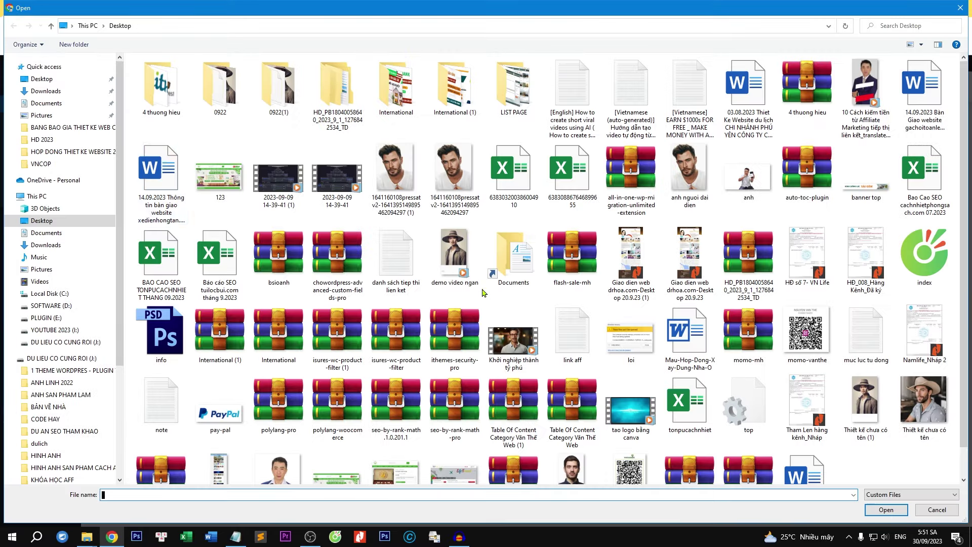
click(150, 496)
click(150, 510)
key(Return)
drag(468, 158, 128, 57)
click(885, 510)
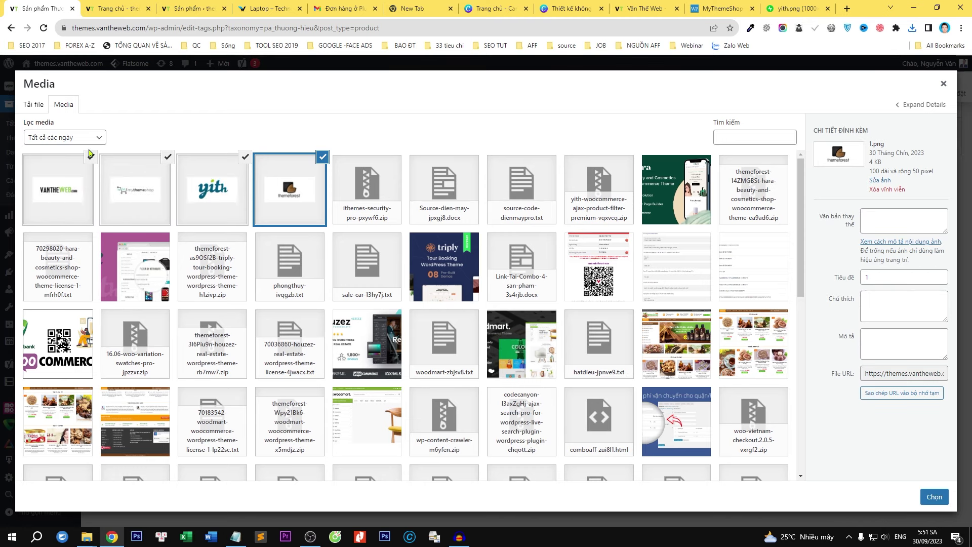
Assign only the themeforest logo (1.png) as the filter image and add the themeforest.net term to Thương hiệu.
click(92, 158)
click(168, 158)
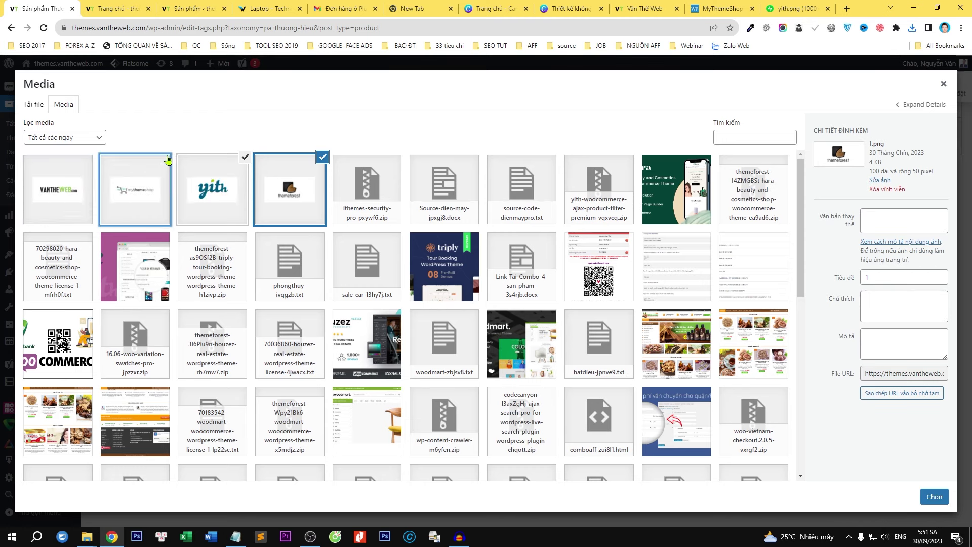
click(246, 158)
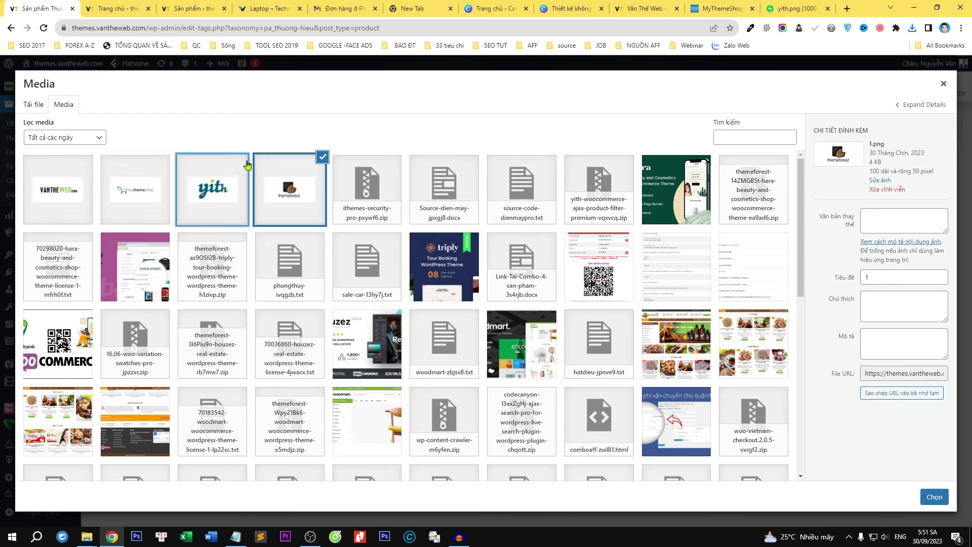
click(938, 501)
scroll(423, 313, up, 2)
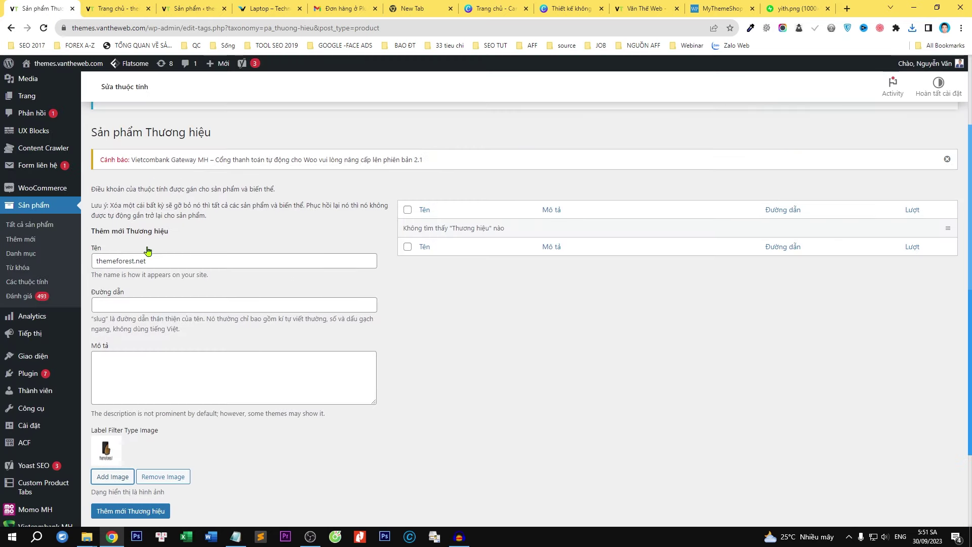
drag(146, 248, 66, 252)
scroll(251, 410, down, 2)
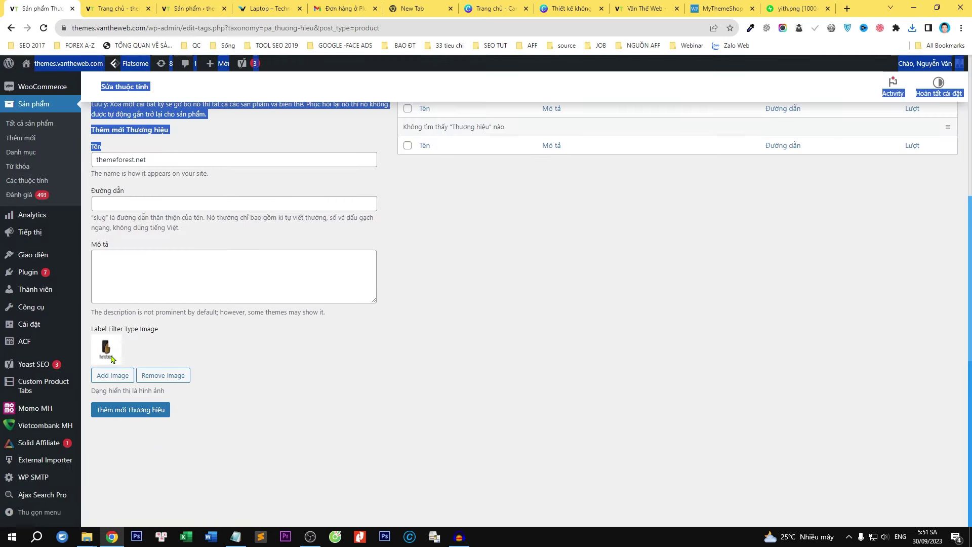
click(156, 413)
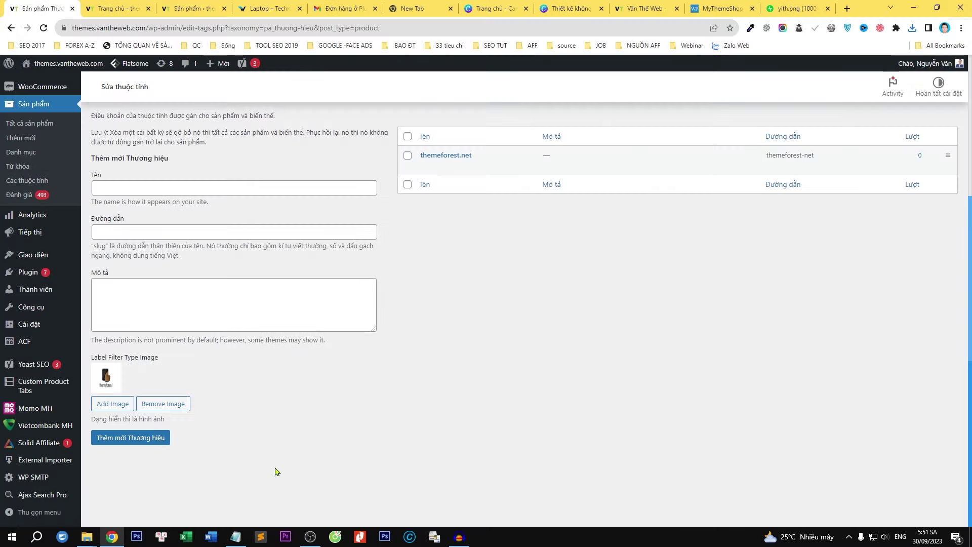
Add a Thương hiệu term named Yith, copying its name from the Notepad list and using the yith logo (2.png) as its filter image.
click(244, 535)
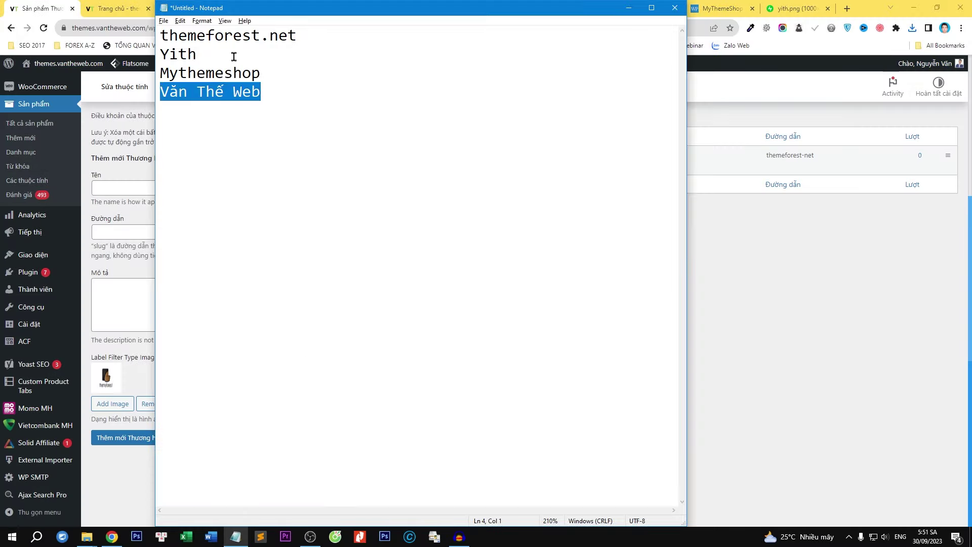
drag(197, 54, 103, 54)
click(121, 191)
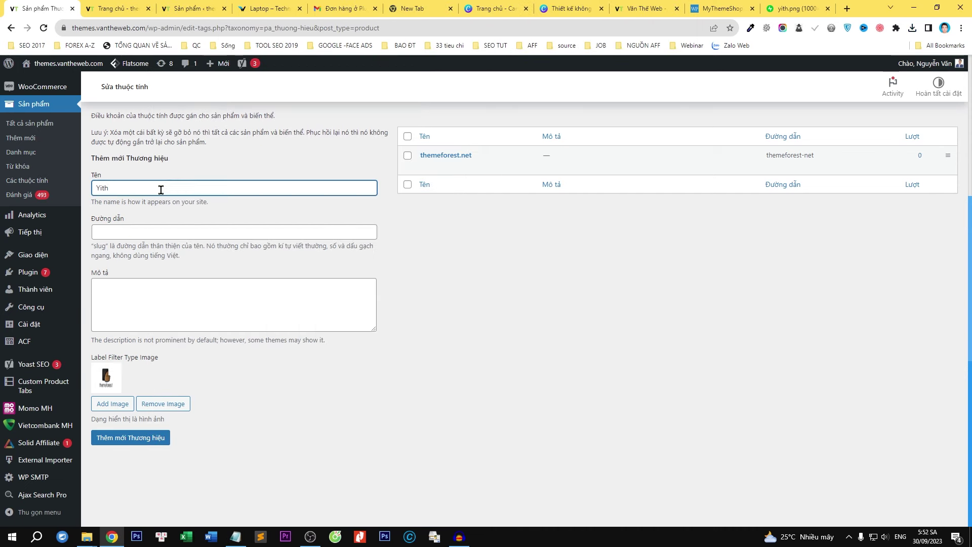
click(123, 405)
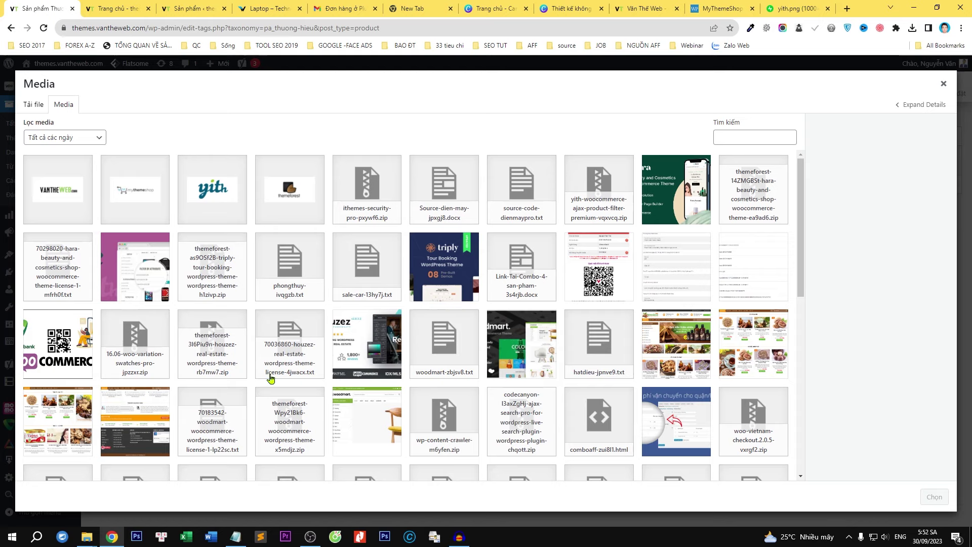
click(202, 207)
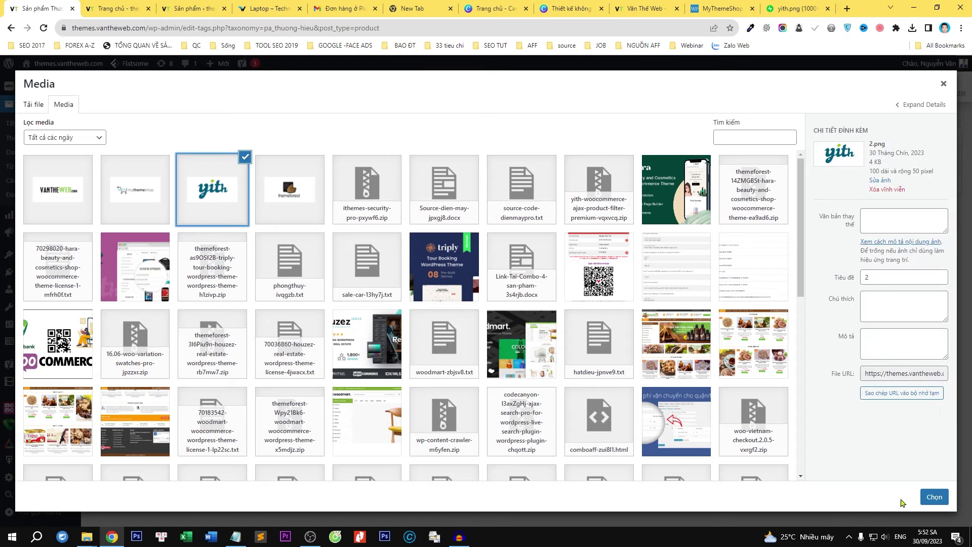
click(933, 498)
click(152, 437)
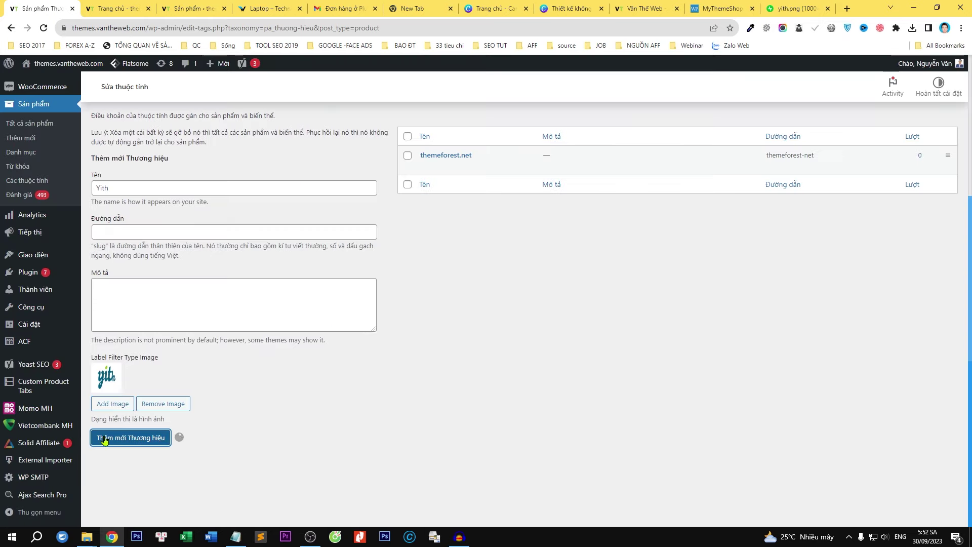
Add a Thương hiệu term named Mythemeshop, copying its name from the Notepad list and using the mythemeshop logo as its filter image.
click(234, 536)
drag(261, 76, 151, 69)
key(ctrl+c)
click(108, 188)
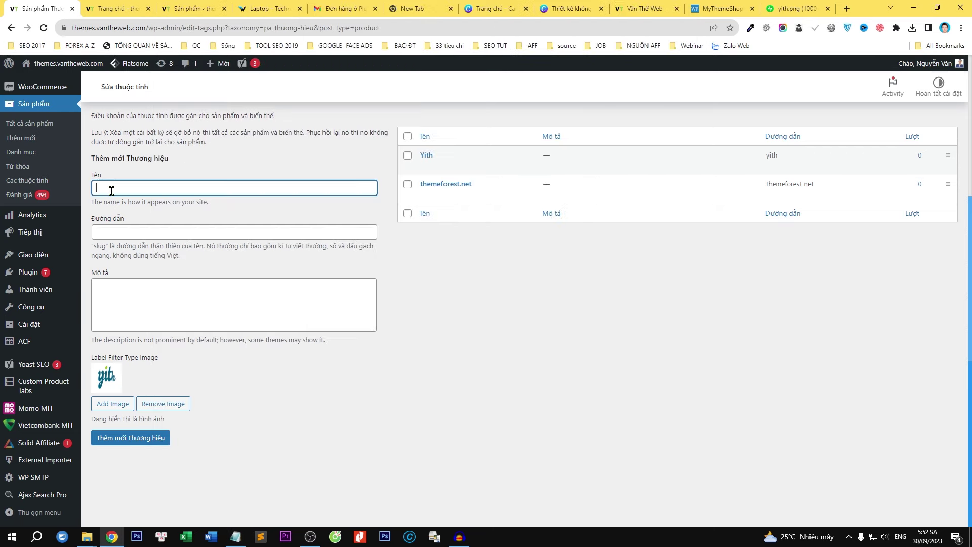
key(ctrl+v)
click(107, 404)
click(150, 202)
click(935, 496)
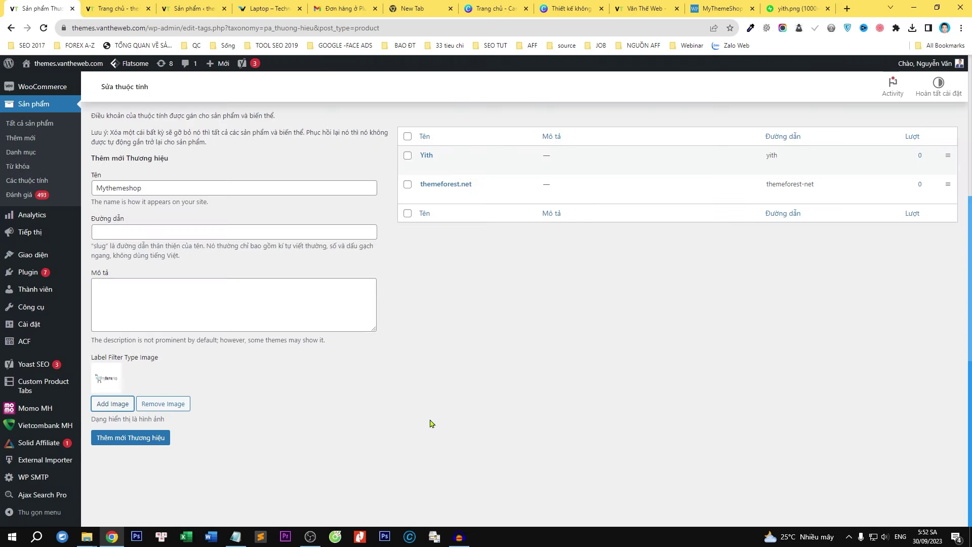
click(160, 441)
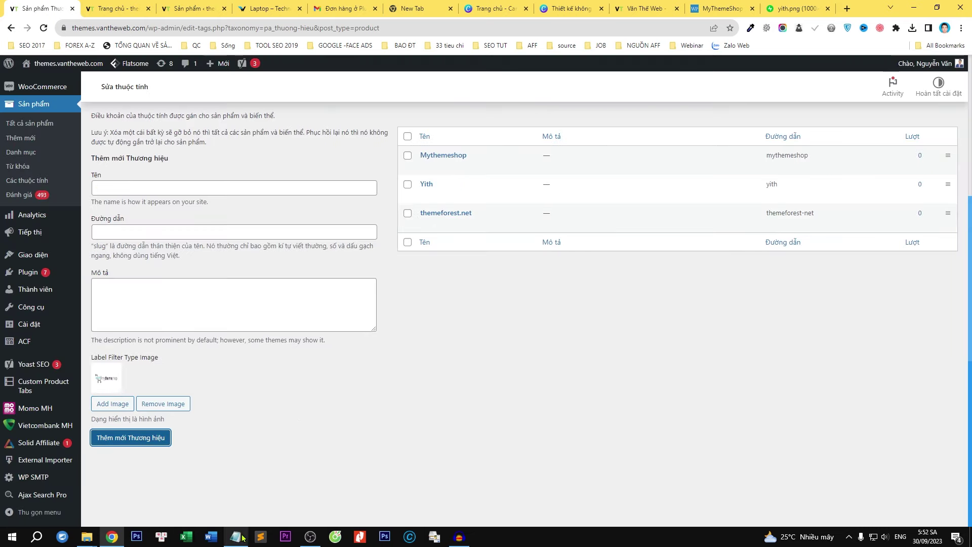
Add a Thương hiệu term named Văn Thế Web, copying its name from the Notepad list and using the VANTHEWEB.com logo (4.png) as its filter image.
click(235, 536)
drag(285, 106, 145, 85)
key(ctrl+c)
click(114, 187)
key(ctrl+v)
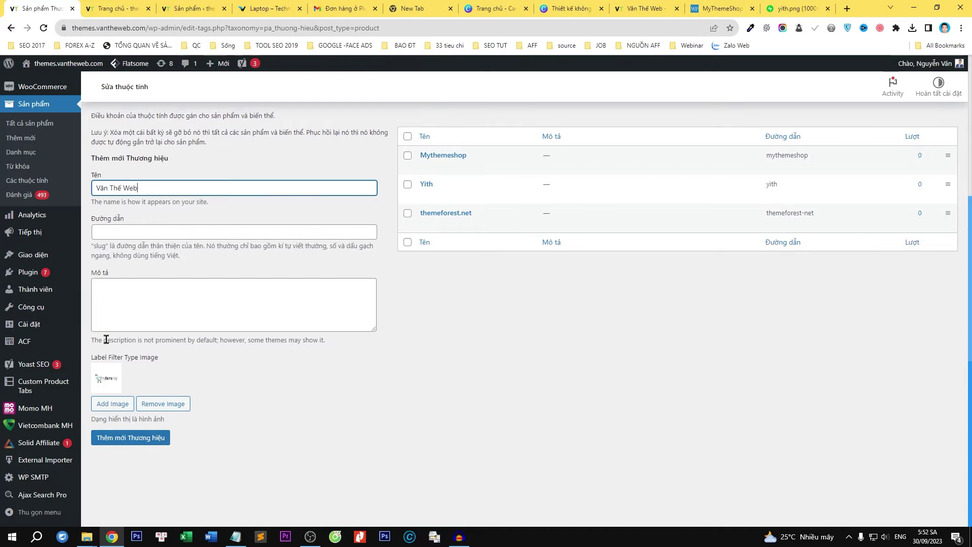
click(104, 404)
click(66, 191)
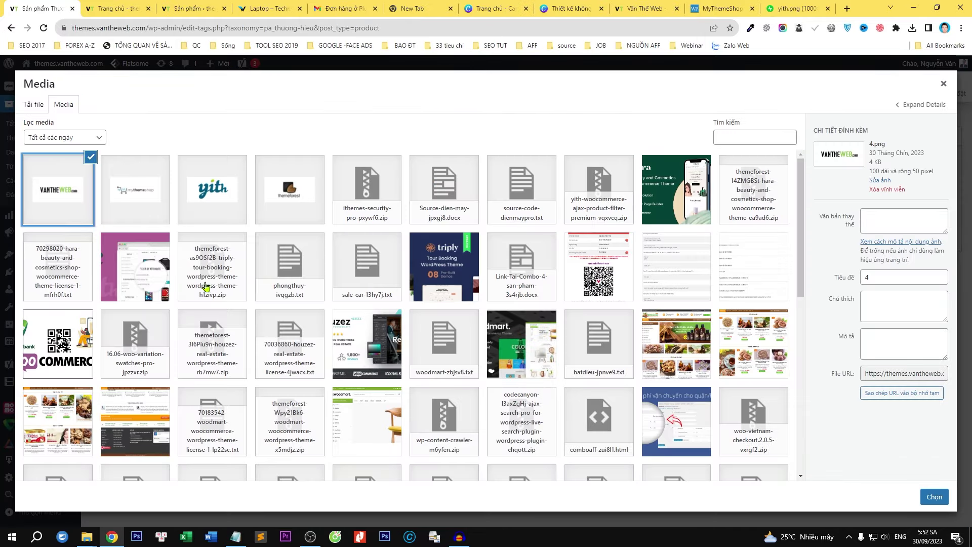
click(934, 497)
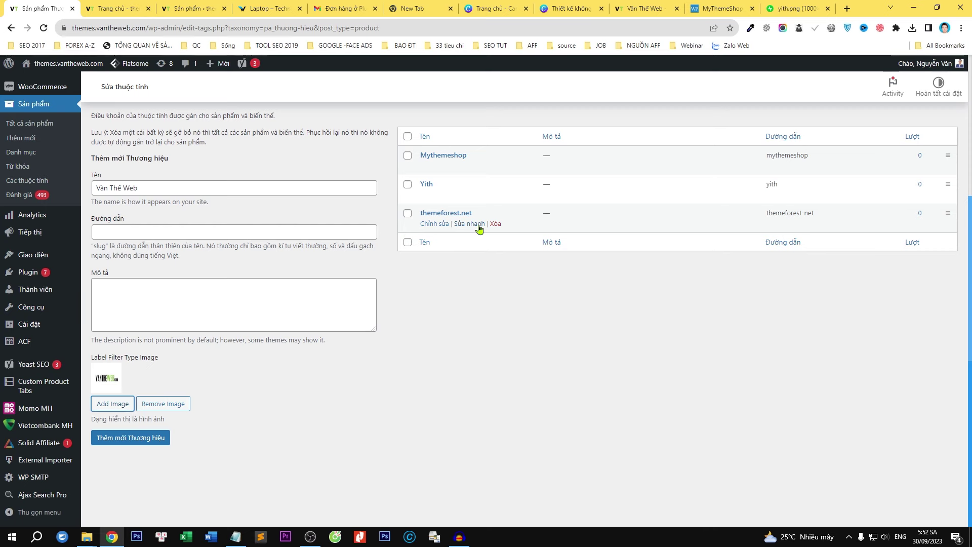
click(166, 436)
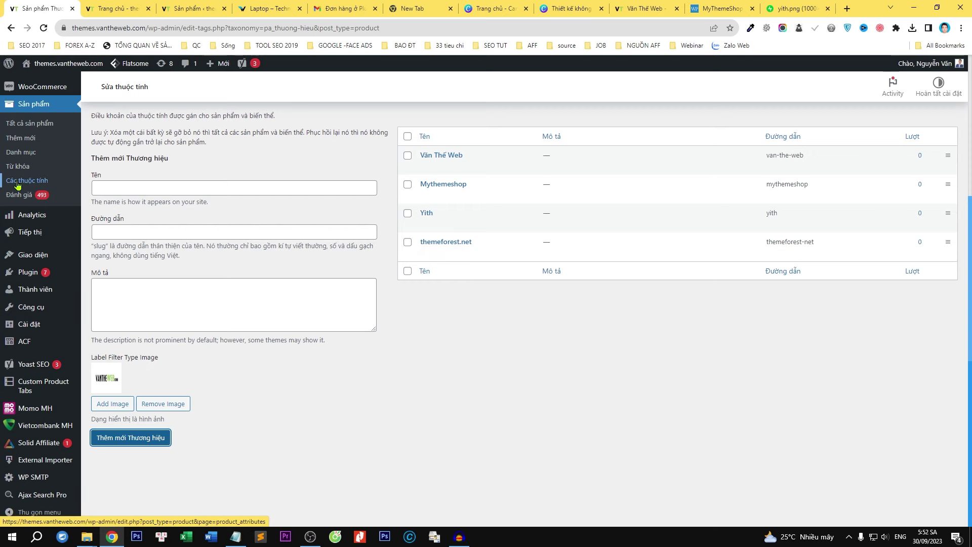
Open the Widget page in a new tab and add an iSures Filter by Category widget to iSures Filter Wrap.
mouse_move(51, 259)
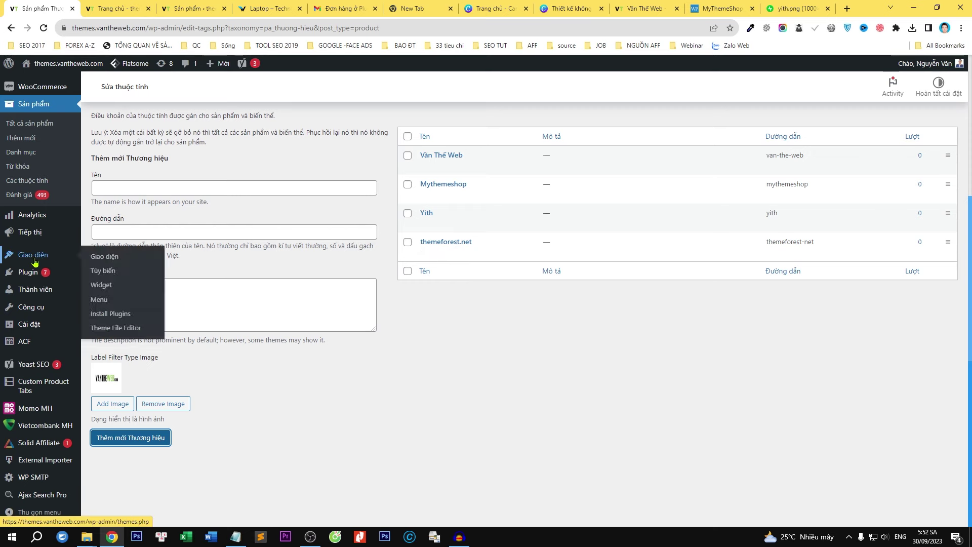
right_click(97, 292)
click(107, 298)
click(126, 5)
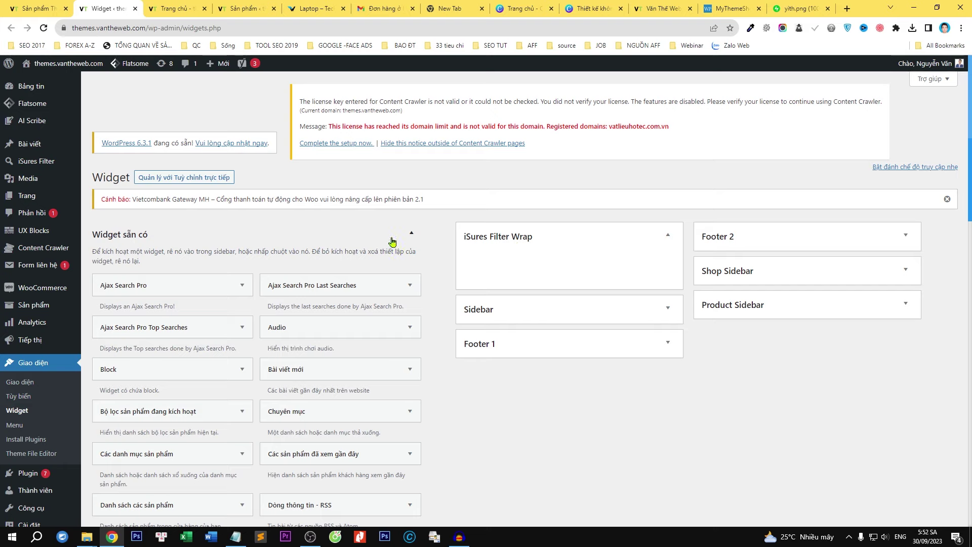
scroll(390, 241, down, 2)
scroll(390, 241, down, 3)
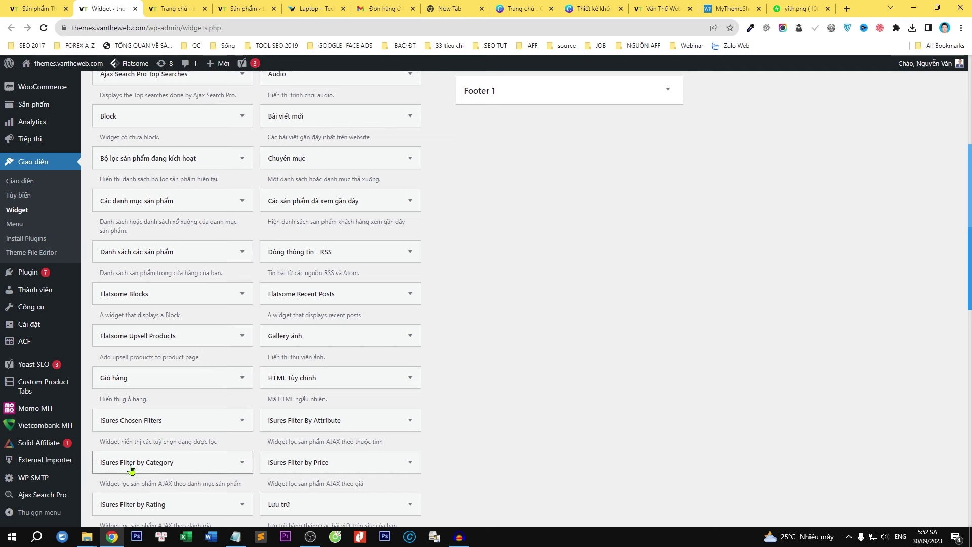
drag(146, 469, 561, 160)
Title the category filter Danh mục, enable multiple selection, product counts and dropdown, set its width to Tự động and save it.
click(526, 206)
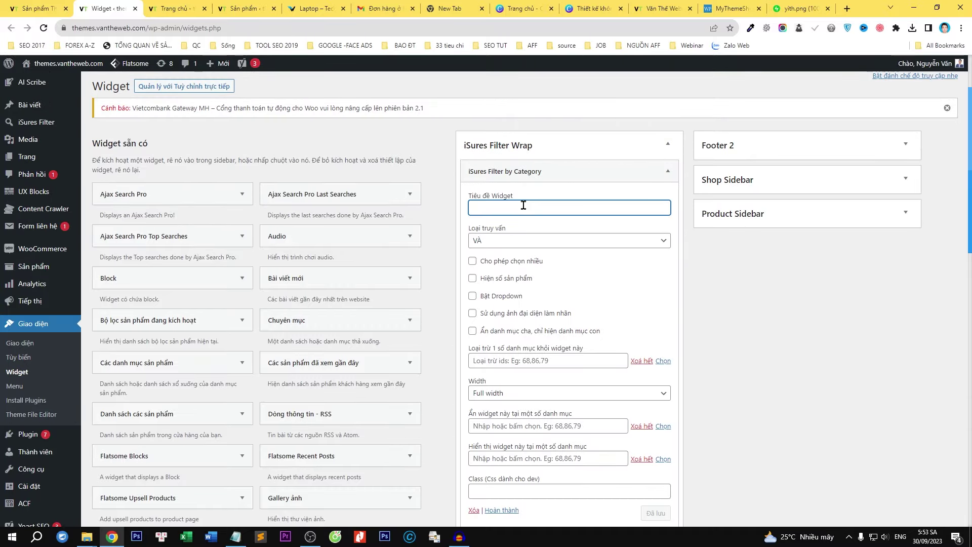
text(Danh mục)
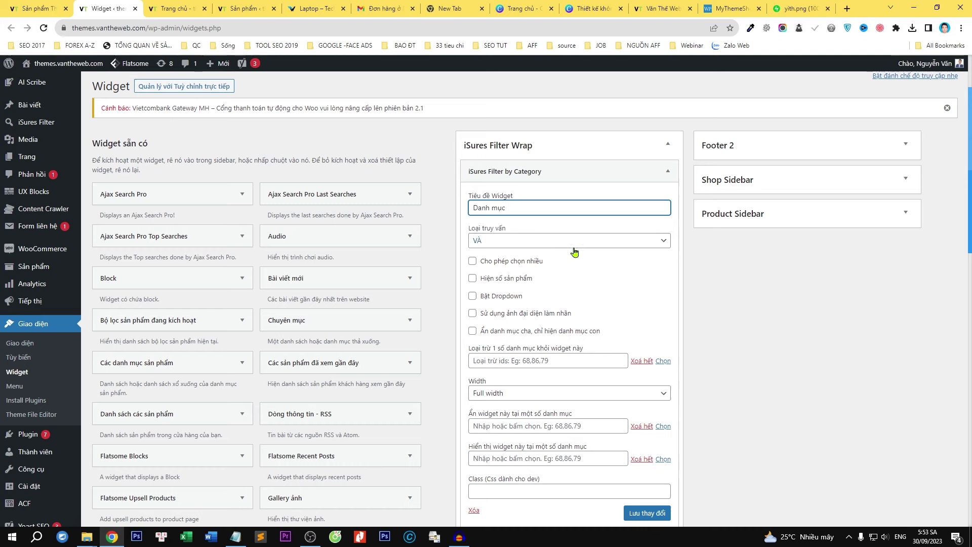
click(503, 261)
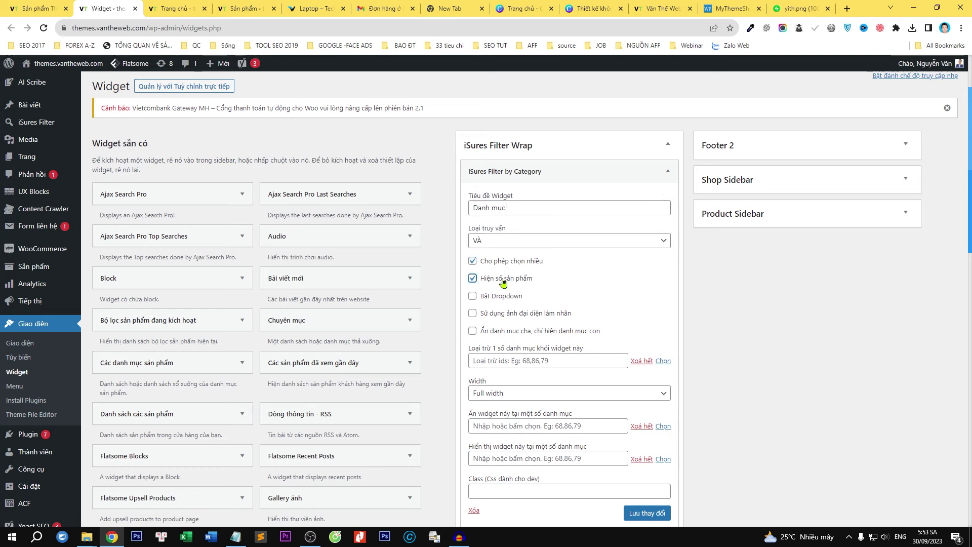
click(502, 300)
click(538, 393)
click(527, 416)
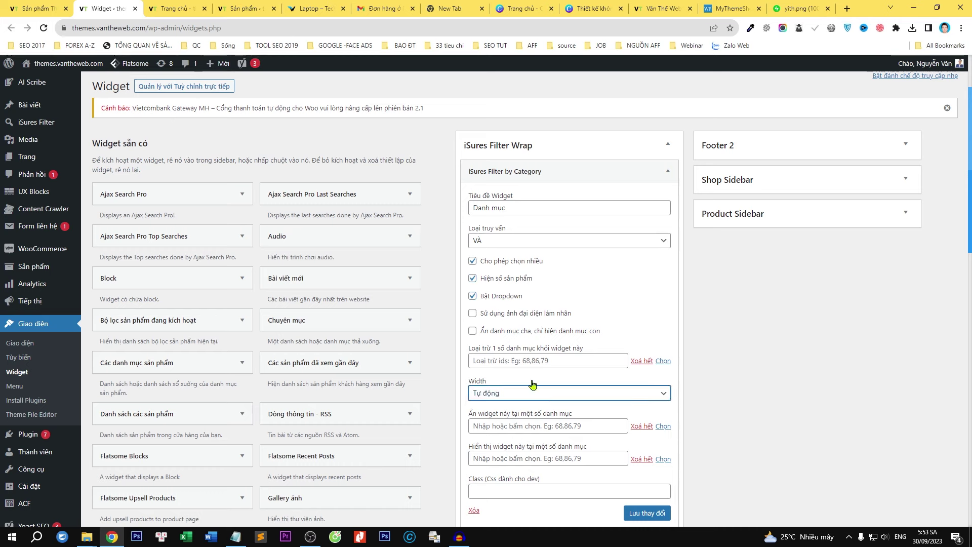
click(643, 513)
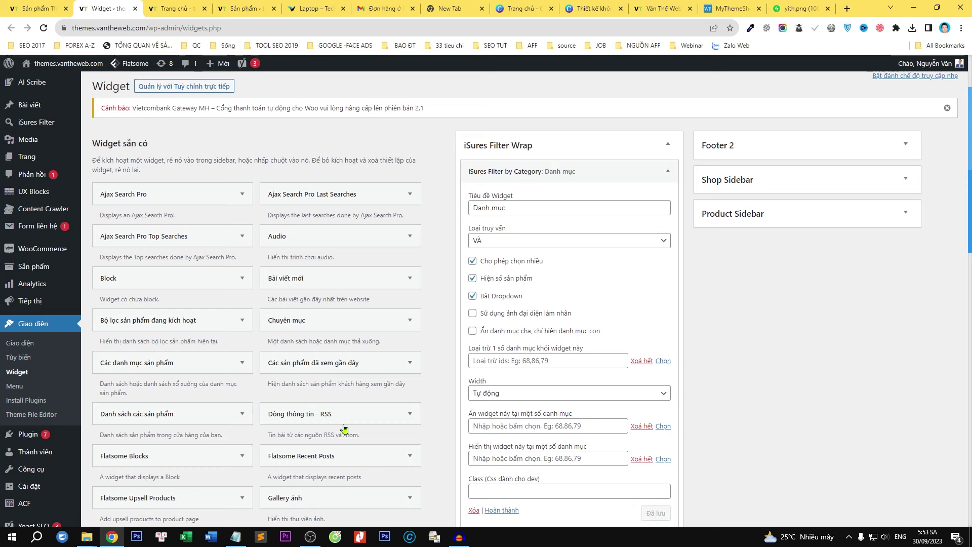
Add an iSures Filter By Attribute widget below the Danh mục filter in iSures Filter Wrap and collapse the category widget.
scroll(304, 341, down, 4)
scroll(314, 340, down, 3)
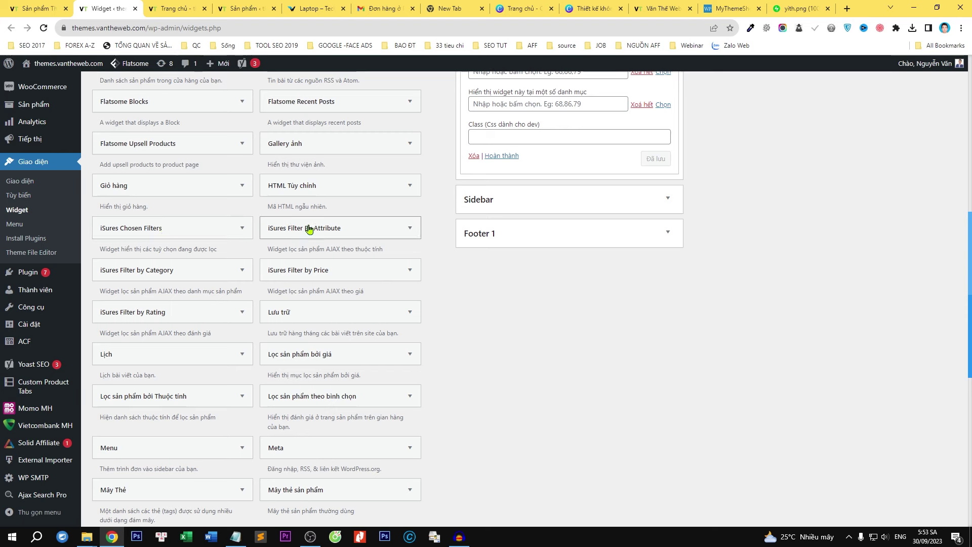
drag(315, 231, 274, 236)
drag(310, 236, 557, 189)
scroll(633, 203, up, 4)
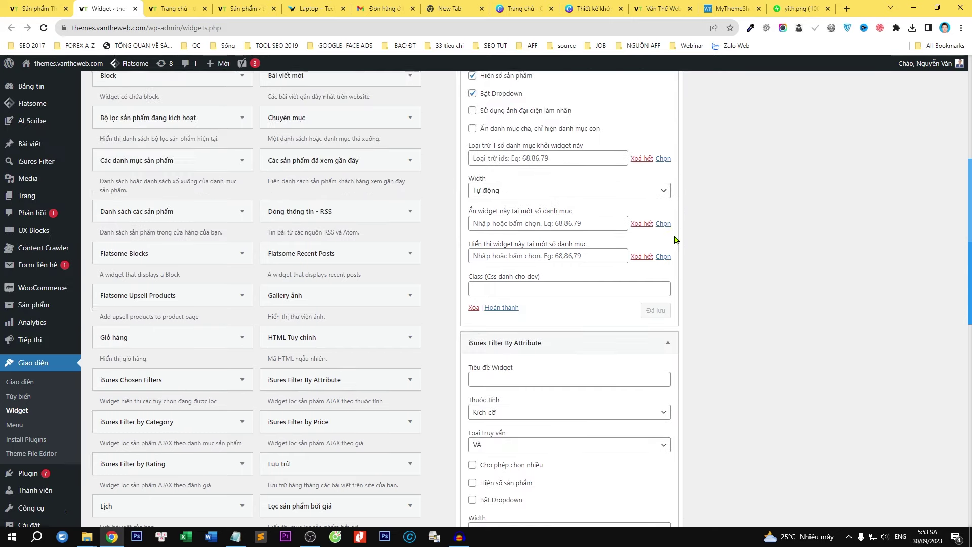
click(668, 234)
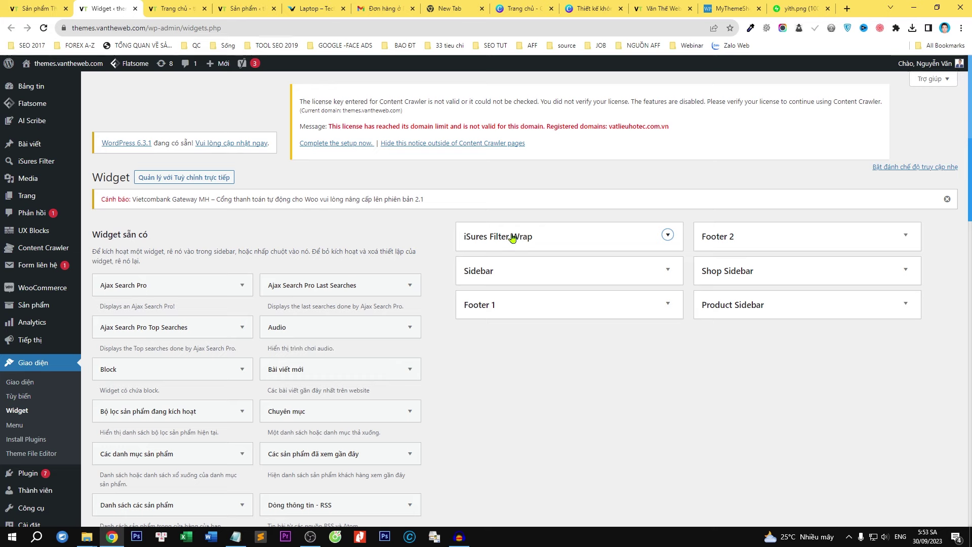
click(599, 245)
click(668, 262)
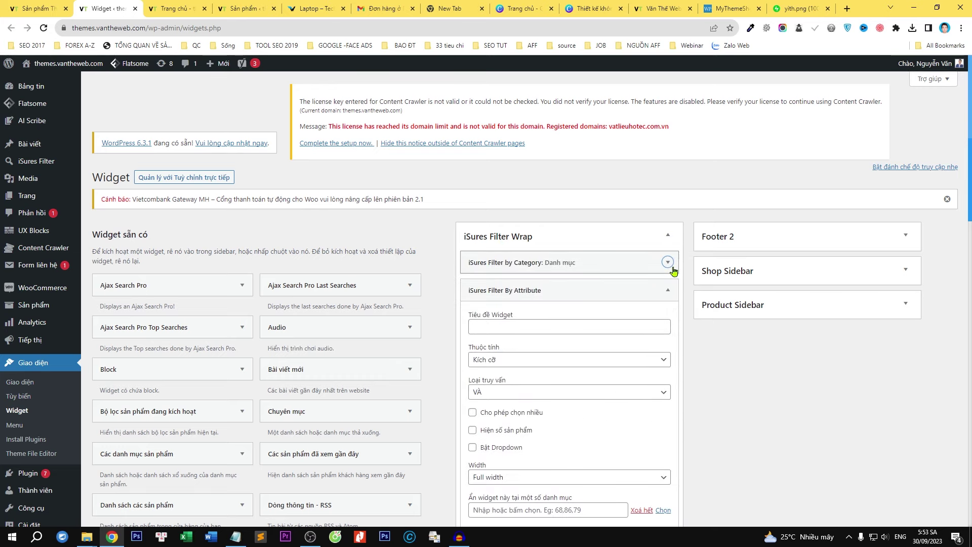
Title the attribute filter Thương hiệu, enable multiple selection, product counts and dropdown, keep the width at Full width and save it.
scroll(620, 291, down, 1)
click(541, 281)
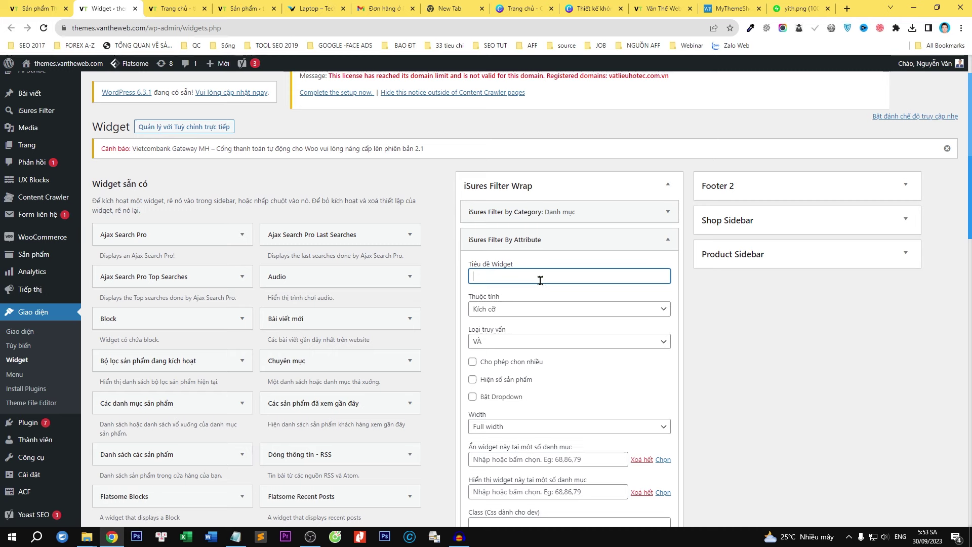
text(Thu)
click(508, 363)
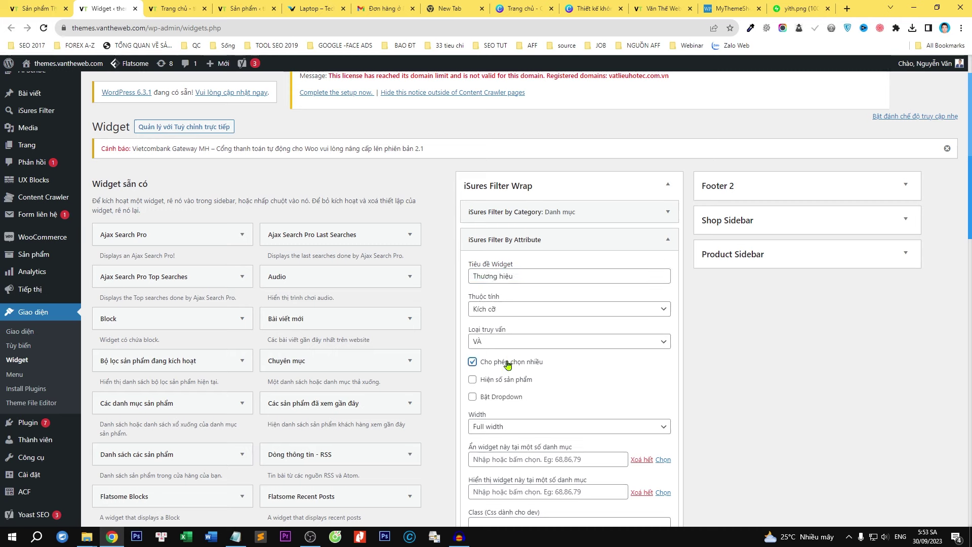
click(505, 381)
click(554, 431)
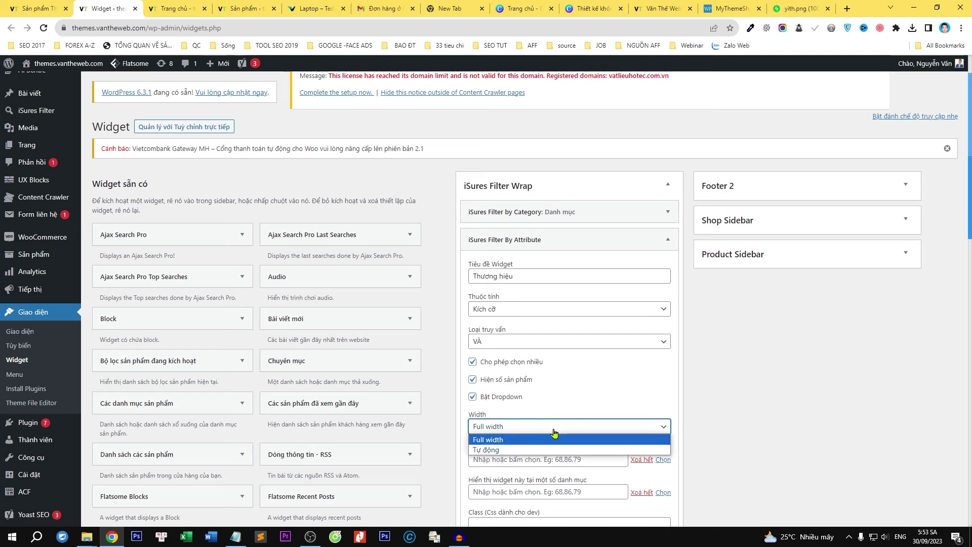
click(515, 441)
scroll(600, 369, down, 3)
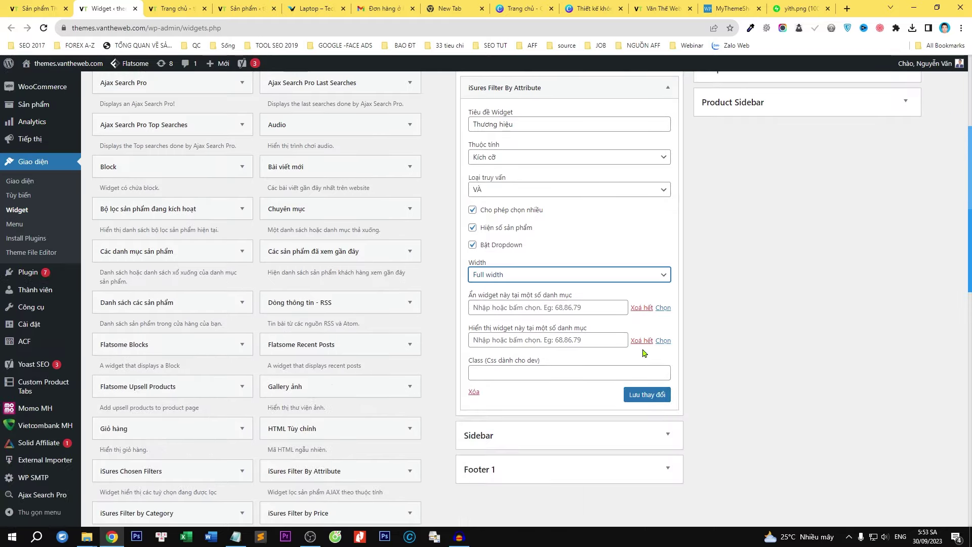
click(645, 400)
scroll(645, 400, up, 4)
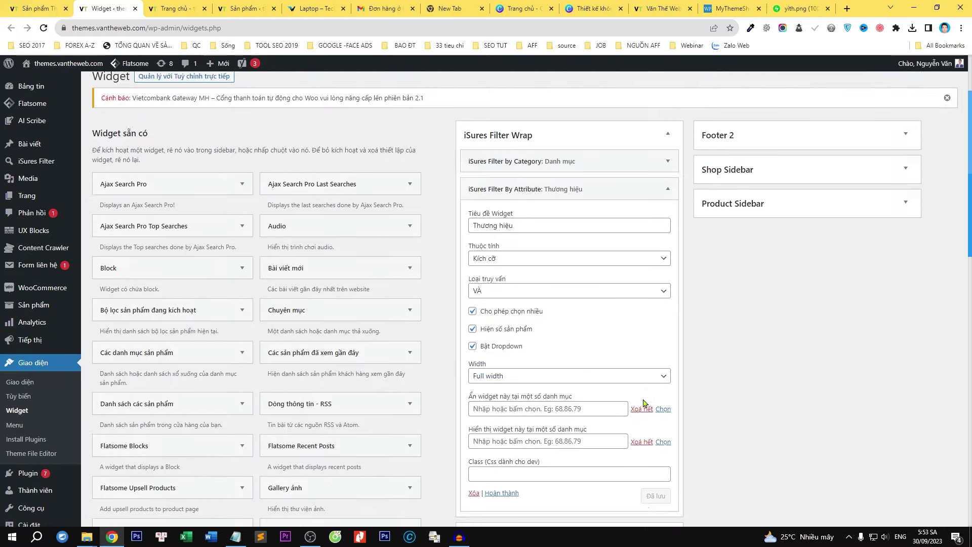
Move the Thương hiệu filter above the Danh mục filter in iSures Filter Wrap and review its settings.
click(669, 292)
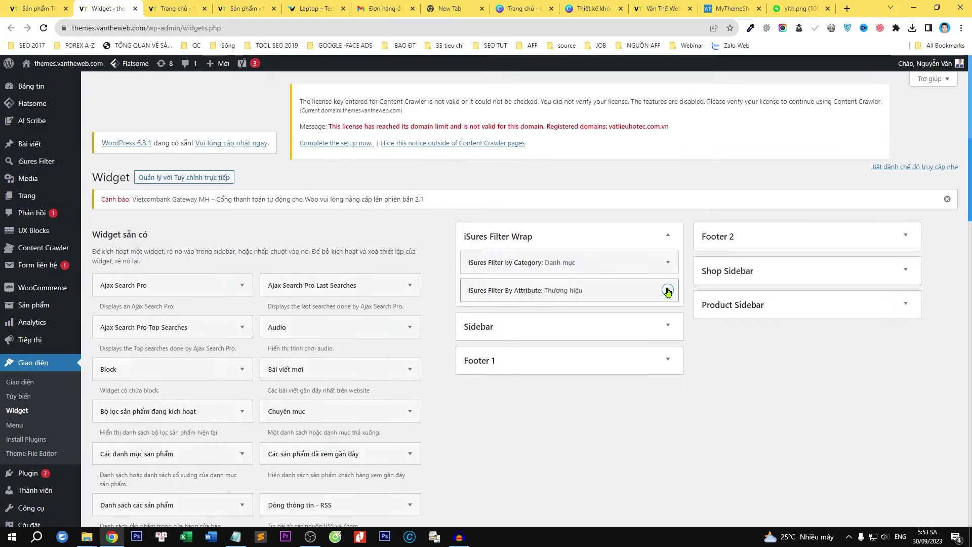
drag(629, 289, 628, 259)
click(627, 258)
scroll(643, 345, down, 5)
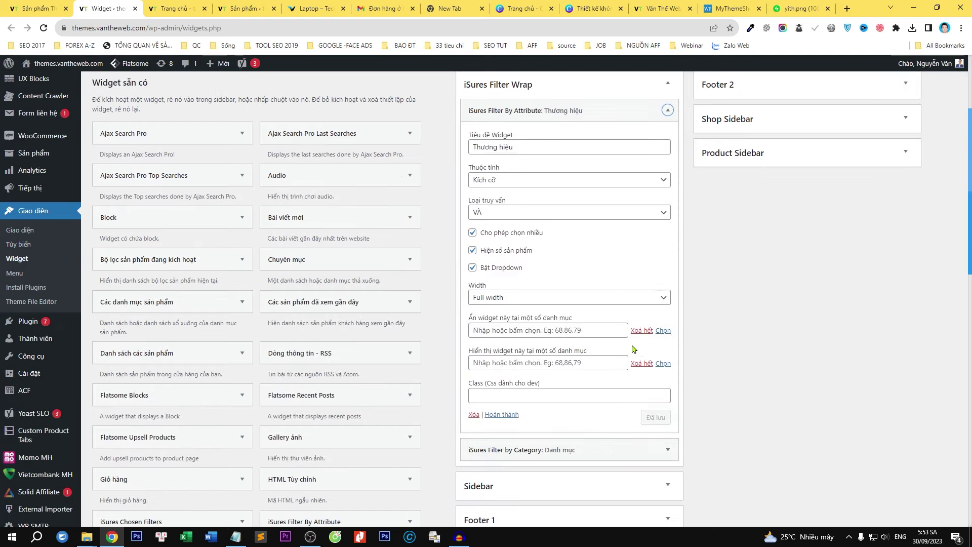
click(511, 314)
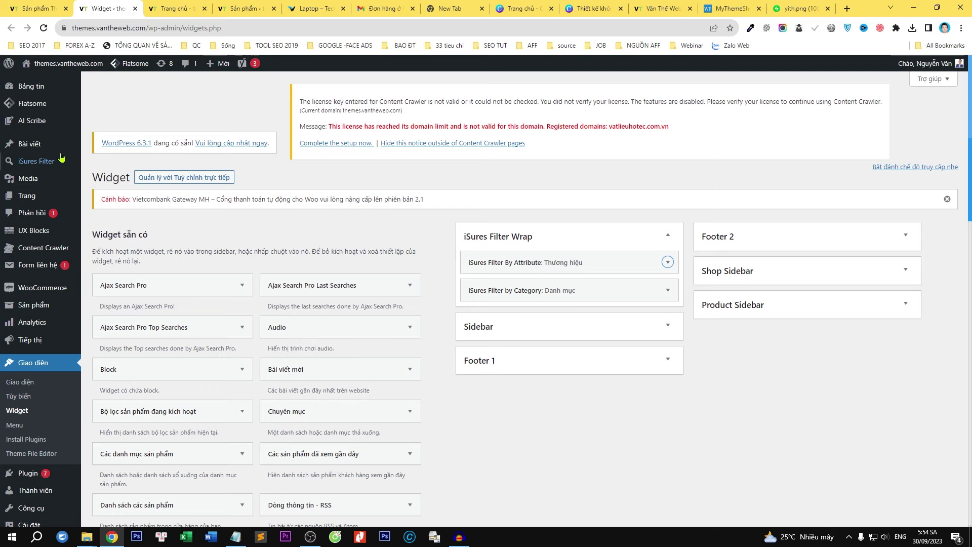
Open the list of all products in a new tab and view the Hara theme's product page in another tab.
mouse_move(41, 95)
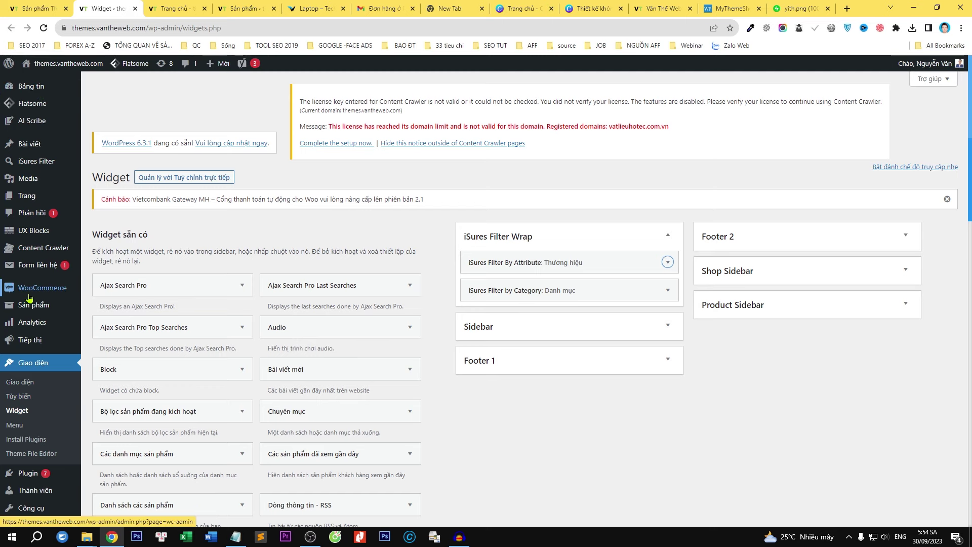
mouse_move(29, 299)
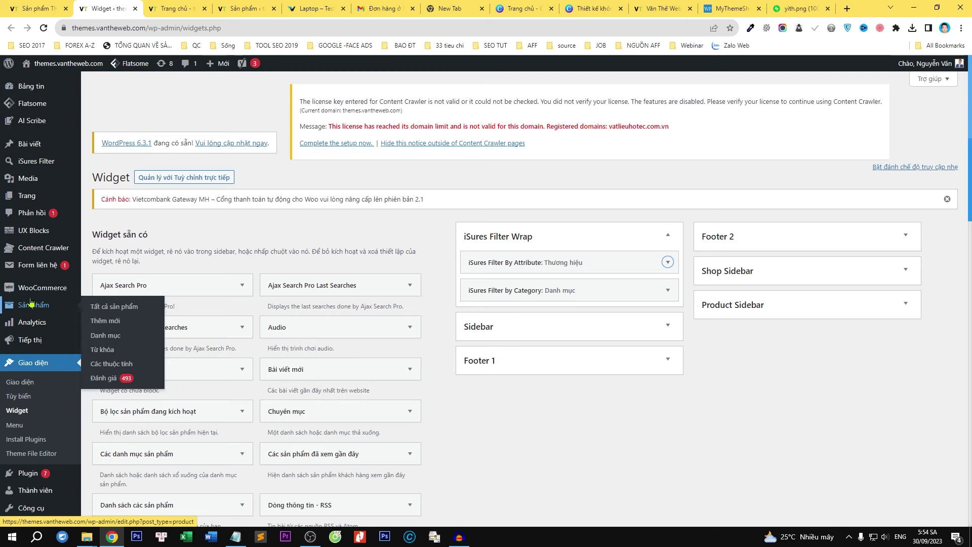
right_click(95, 307)
click(103, 311)
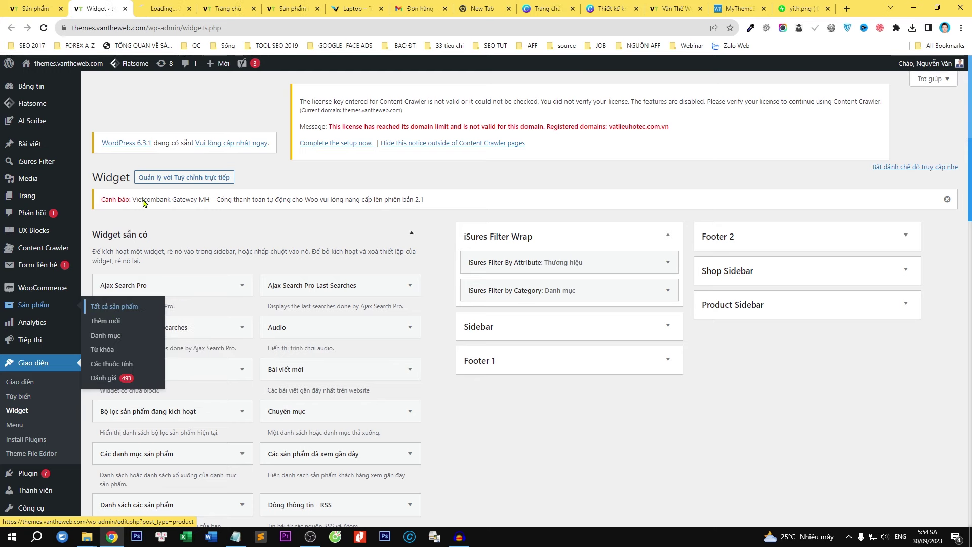
click(149, 6)
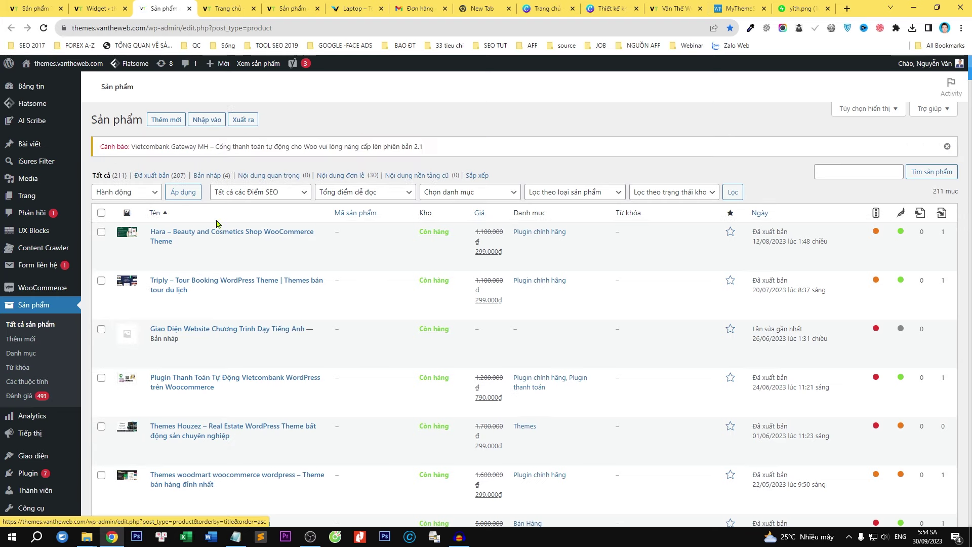
right_click(294, 365)
click(309, 369)
key(ctrl+Tab)
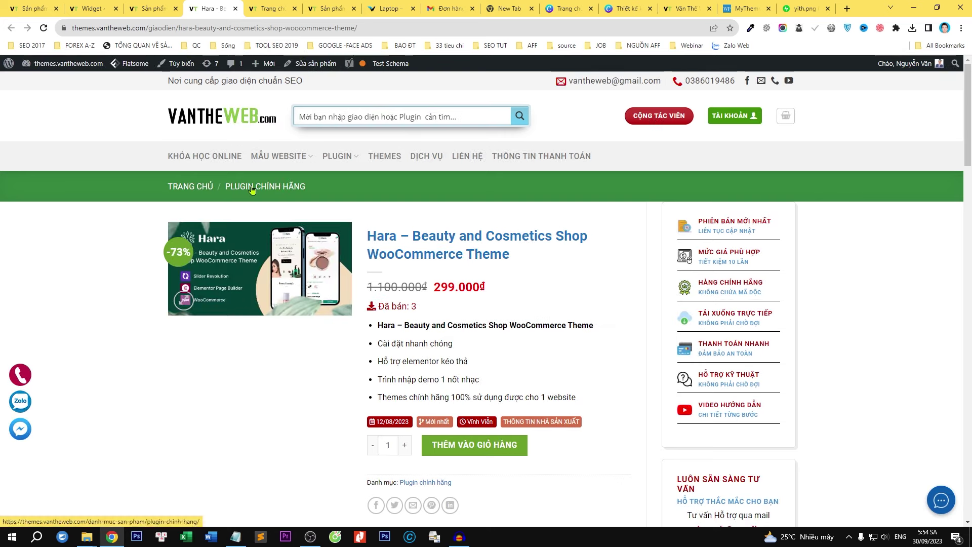
Go to the Plugin chính hãng category page and examine the options of its Danh Mục filter.
click(251, 190)
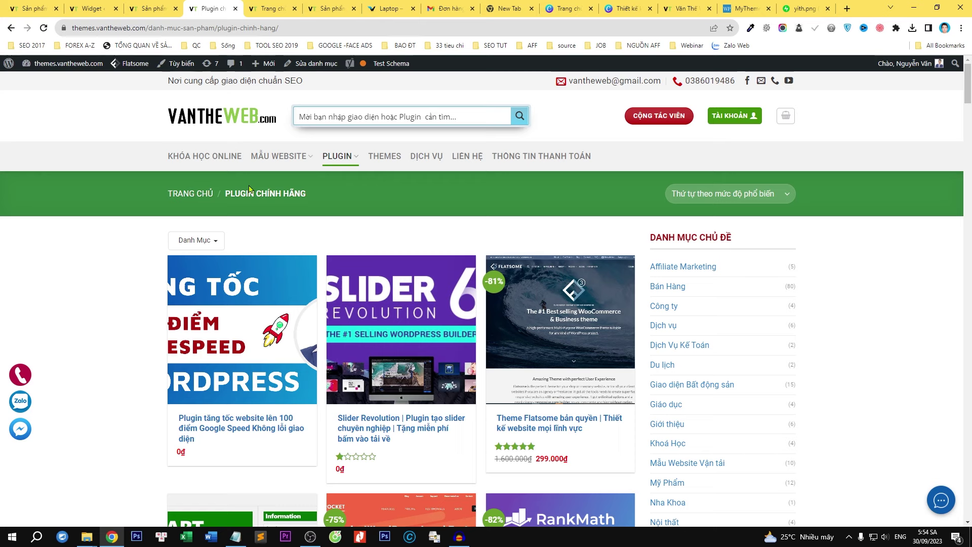
click(208, 243)
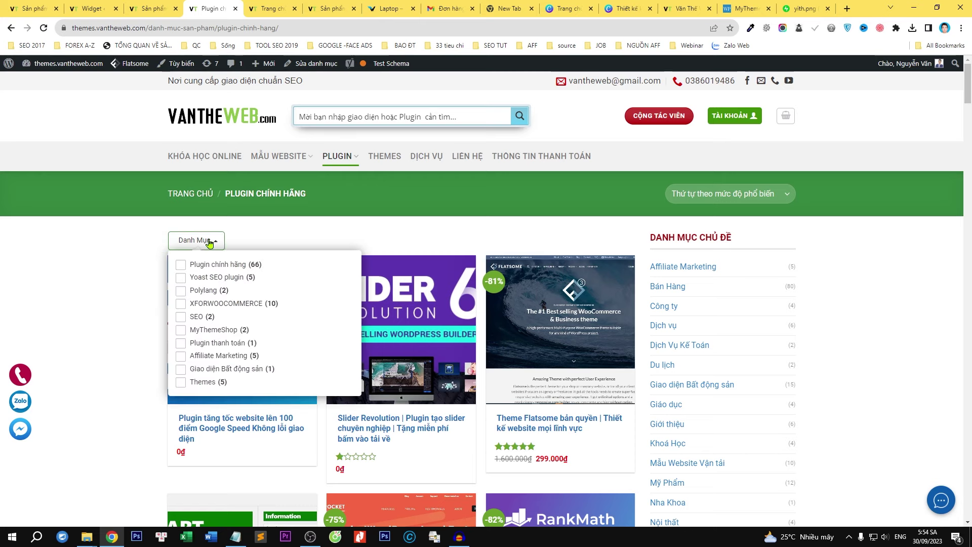
click(262, 246)
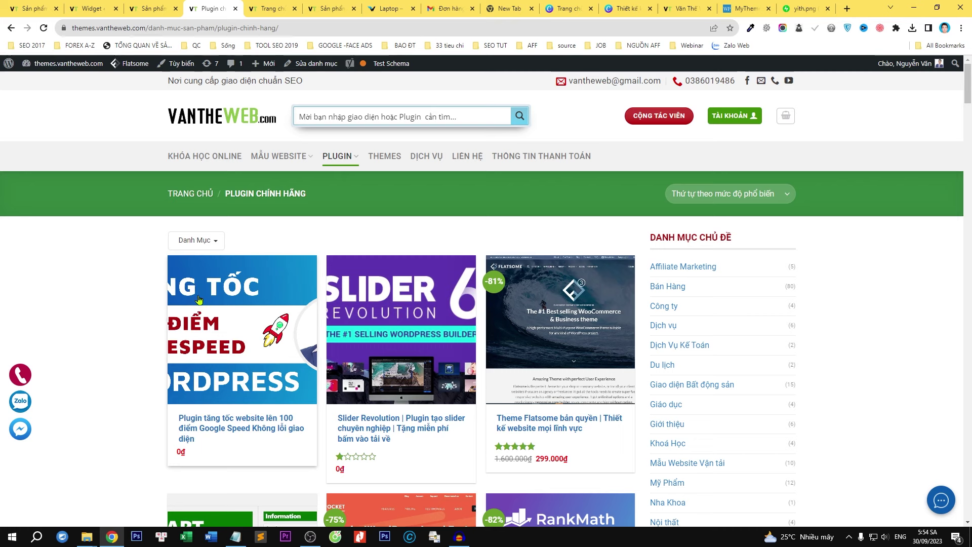
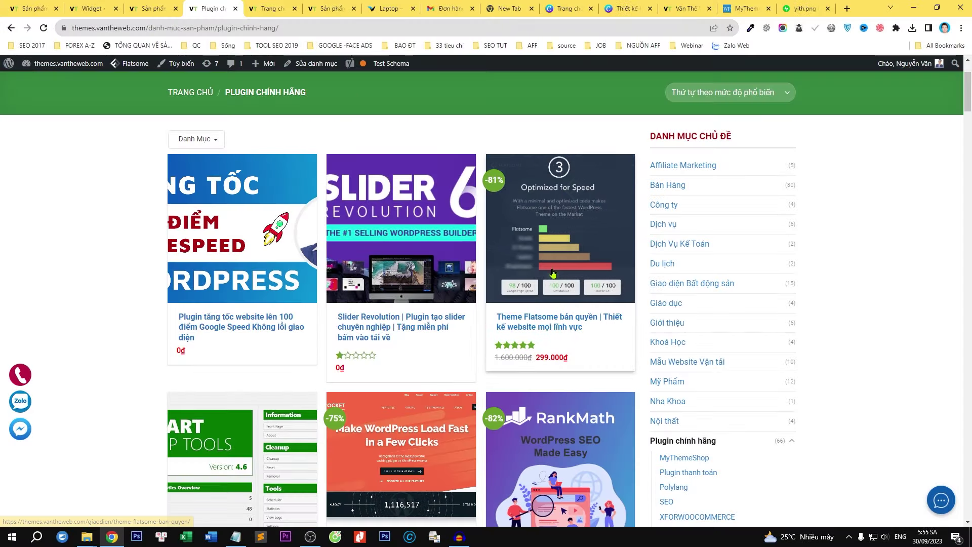
Open the Theme Flatsome bản quyền product for editing from the category page and go to its product attributes.
click(567, 243)
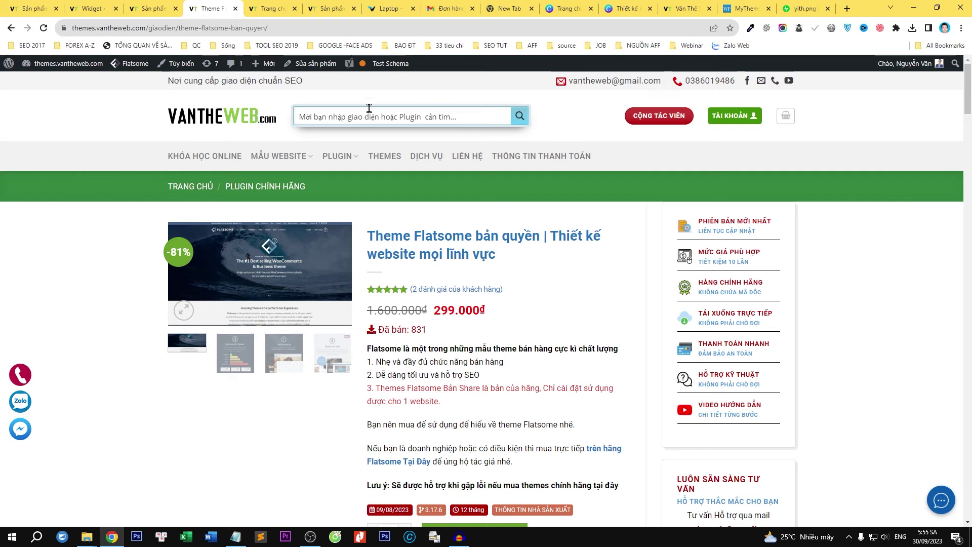
mouse_move(314, 70)
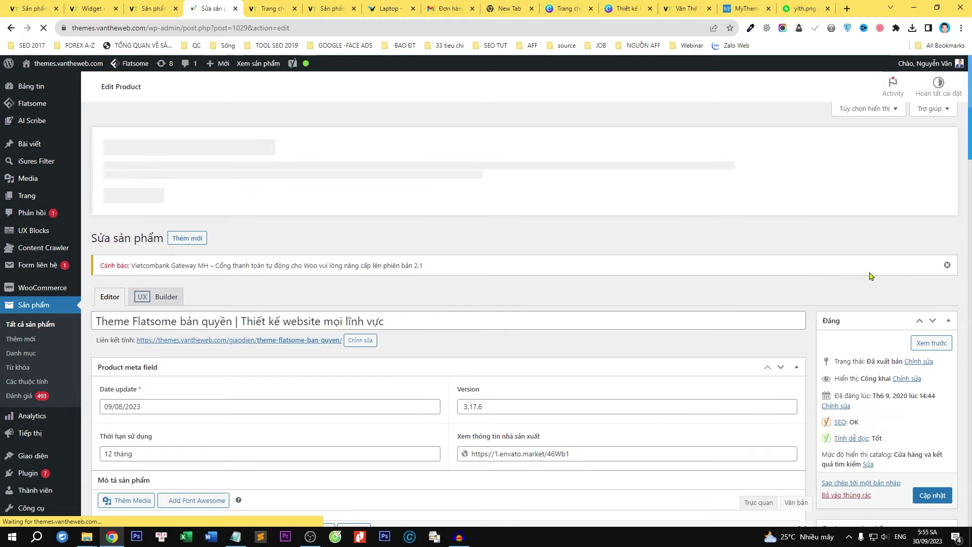
drag(970, 141, 970, 472)
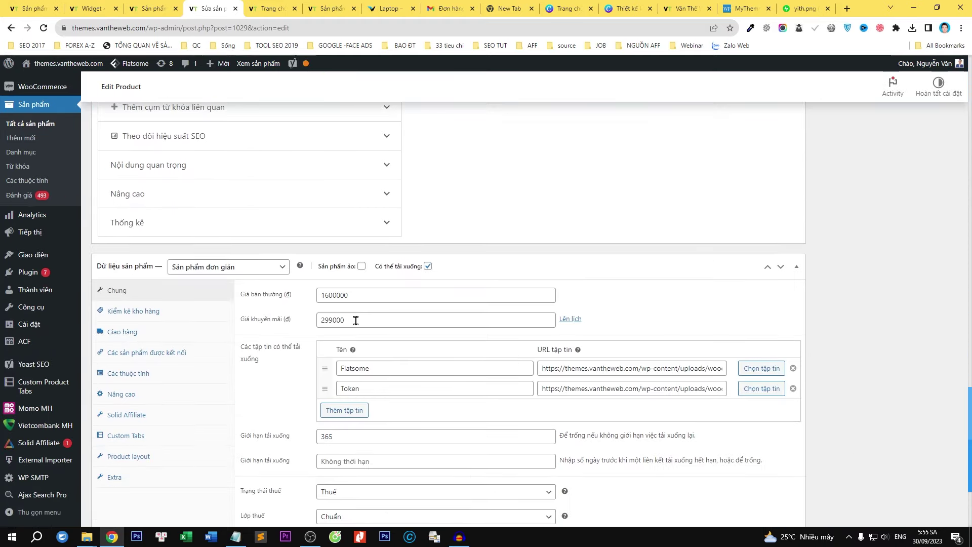
click(117, 376)
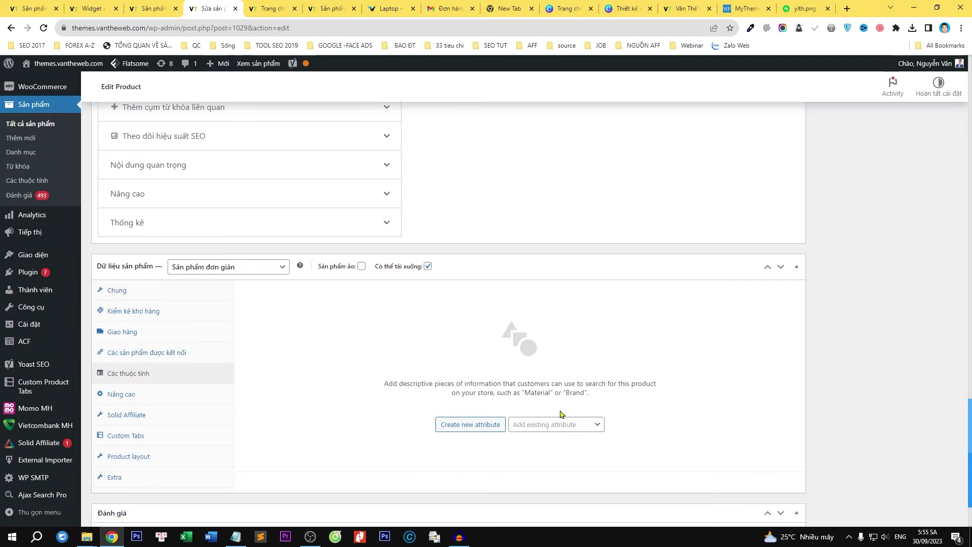
scroll(560, 415, down, 1)
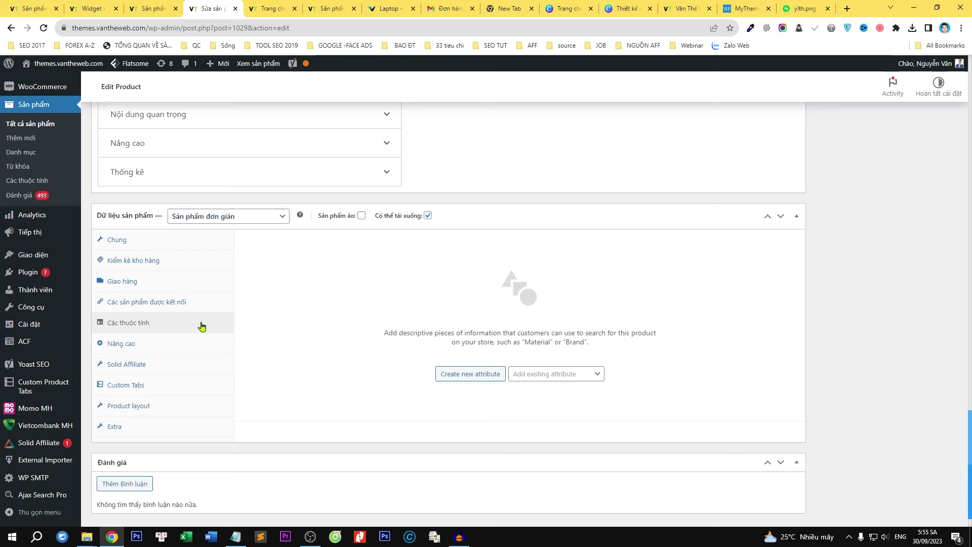
Add the existing Thương hiệu attribute to the Flatsome product.
click(544, 376)
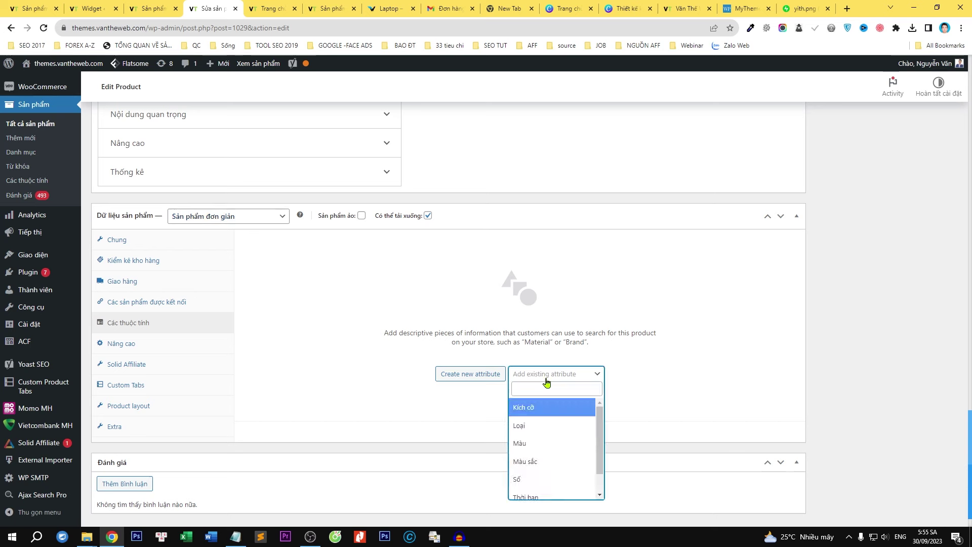
scroll(552, 456, down, 1)
click(559, 494)
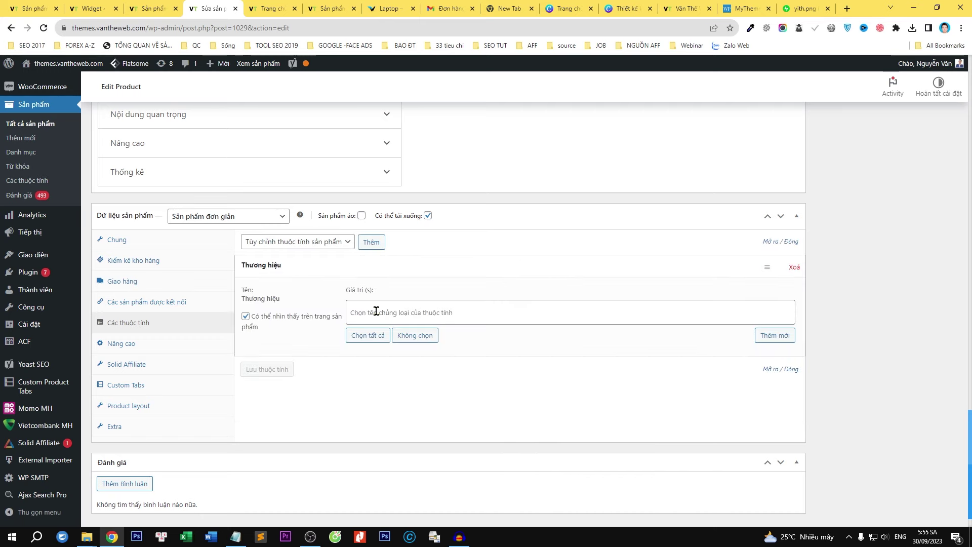
Assign only themeforest.net as the Thương hiệu value, save the attributes and update the Flatsome product.
click(370, 336)
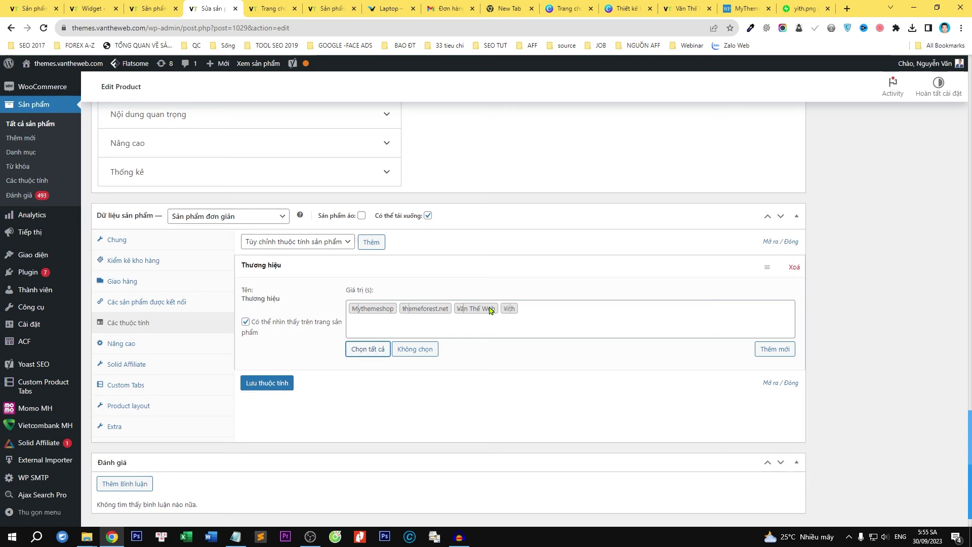
click(353, 309)
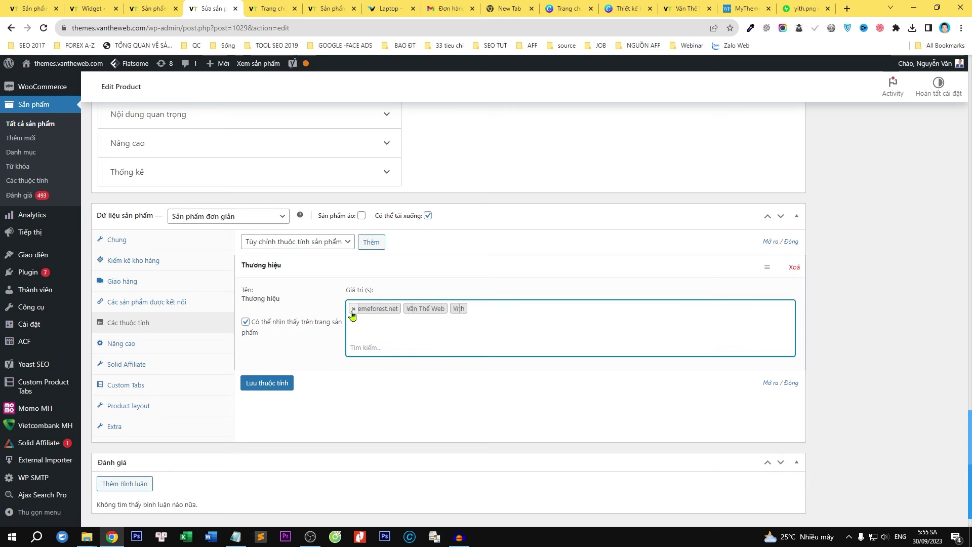
click(409, 309)
click(409, 309)
click(303, 398)
click(280, 388)
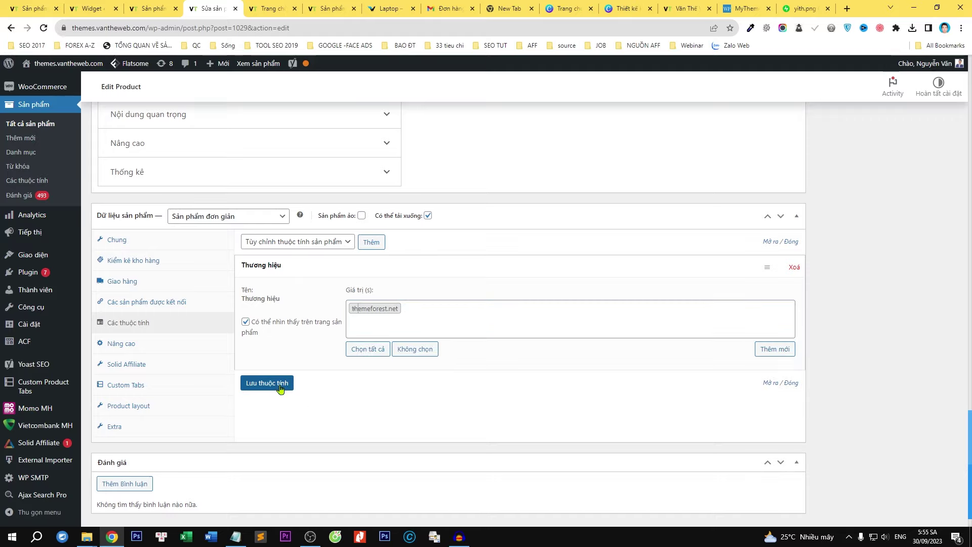
drag(971, 473, 970, 152)
click(928, 344)
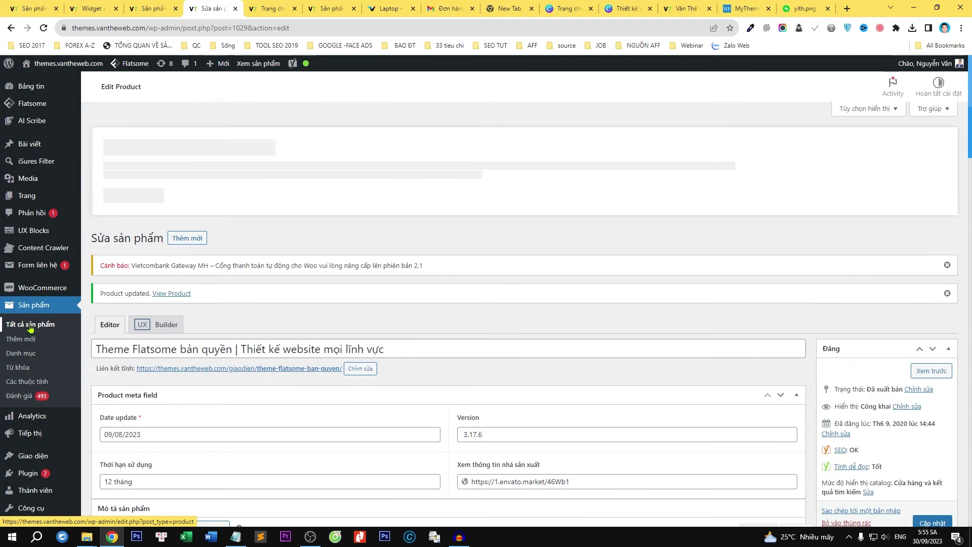
Open the Hara – Beauty and Cosmetics Shop WooCommerce Theme product for editing and go to its attributes.
click(29, 327)
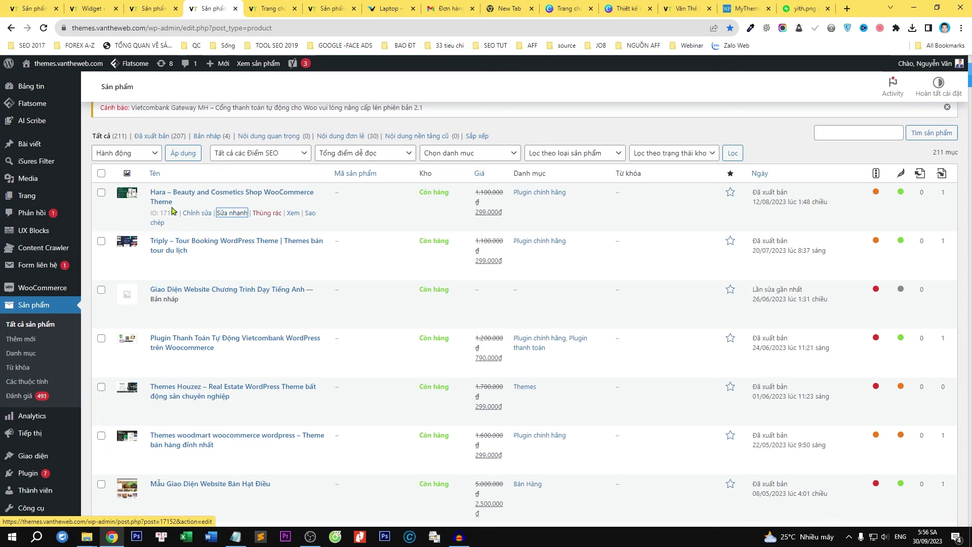
click(188, 214)
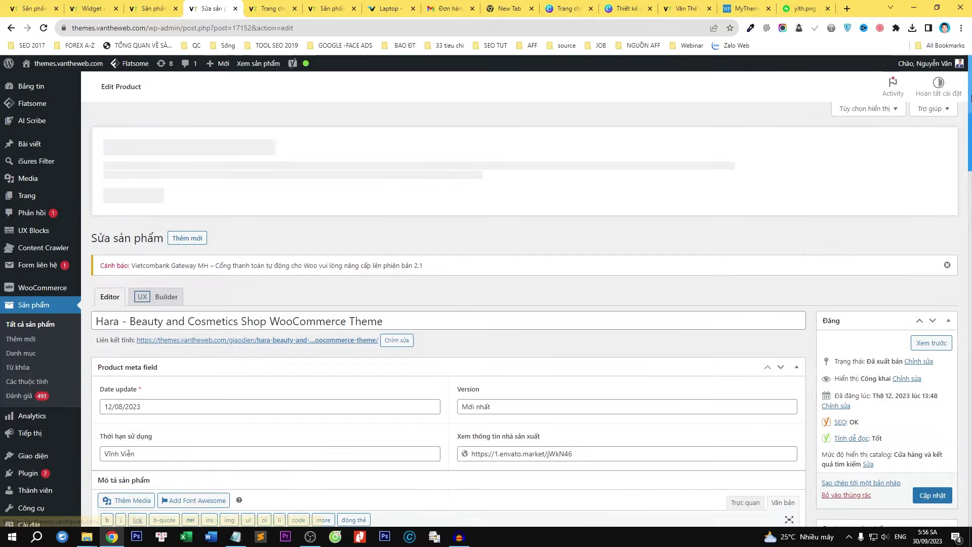
scroll(486, 291, down, 3)
drag(970, 157, 968, 399)
scroll(969, 398, down, 3)
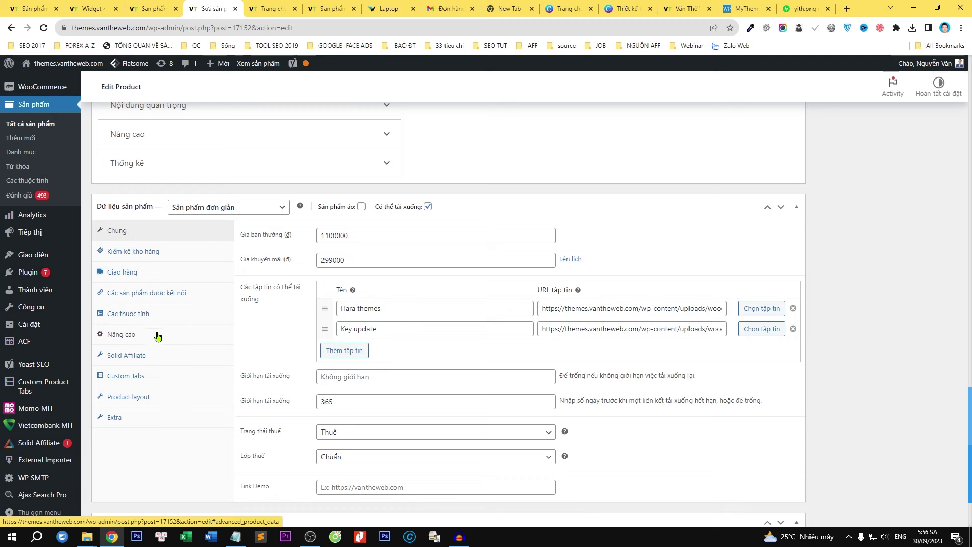
click(145, 317)
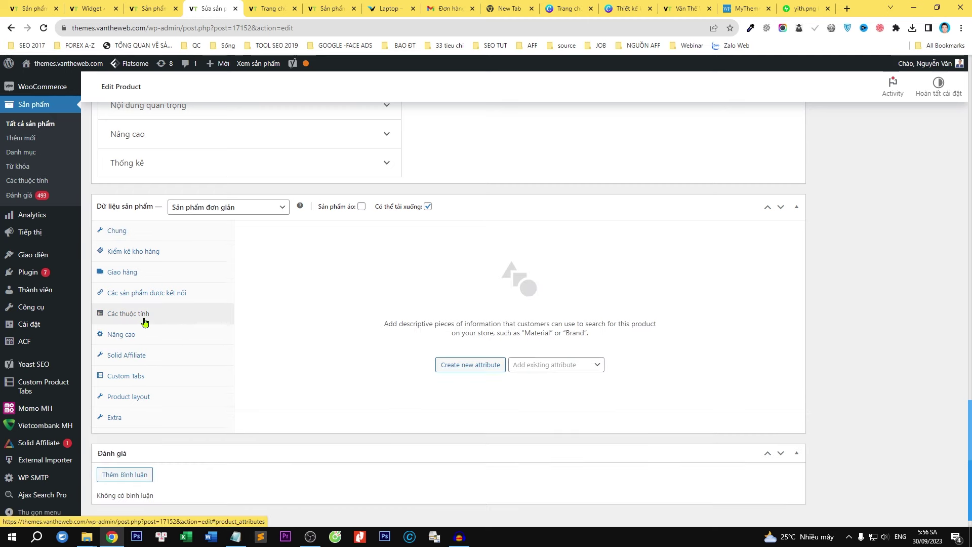
Add the existing Thương hiệu attribute to the Hara product with the value themeforest.net and save the attributes.
click(535, 371)
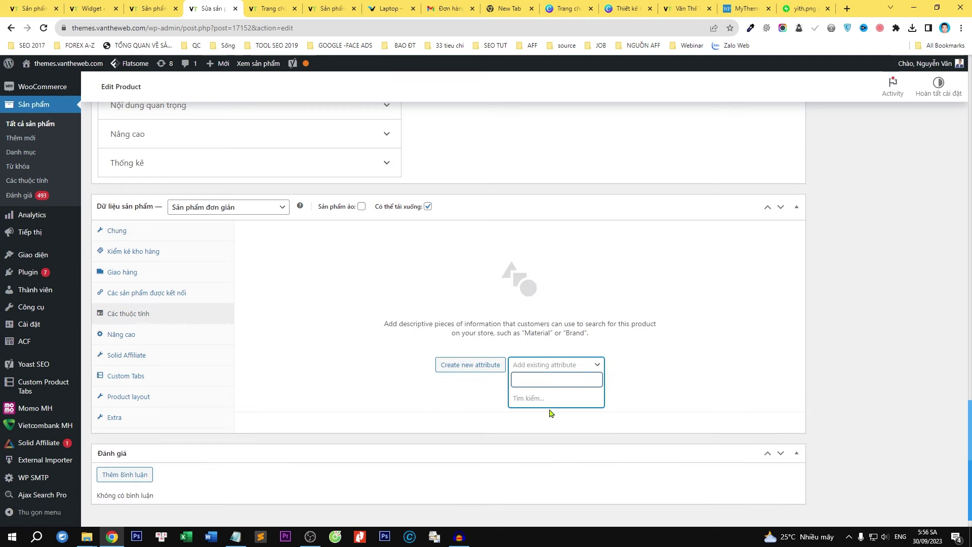
click(543, 478)
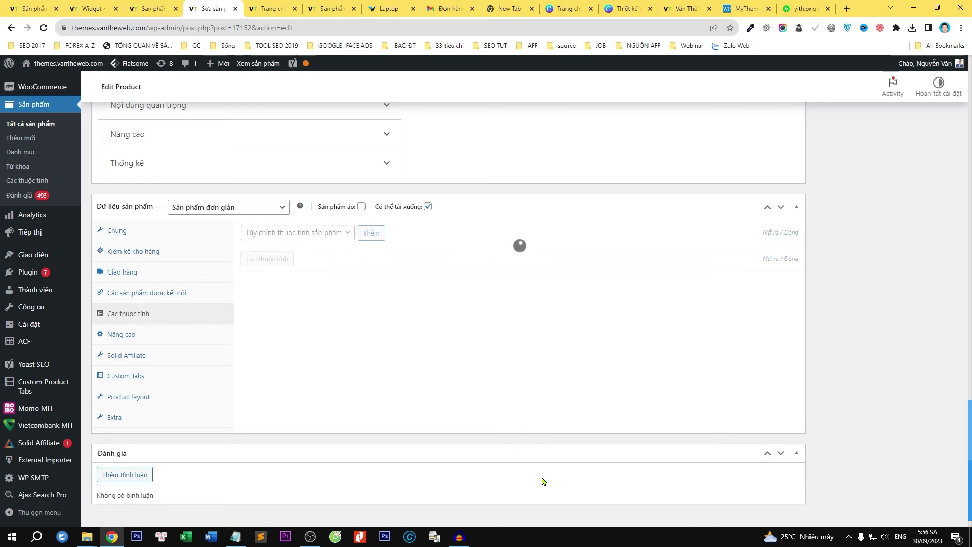
click(370, 304)
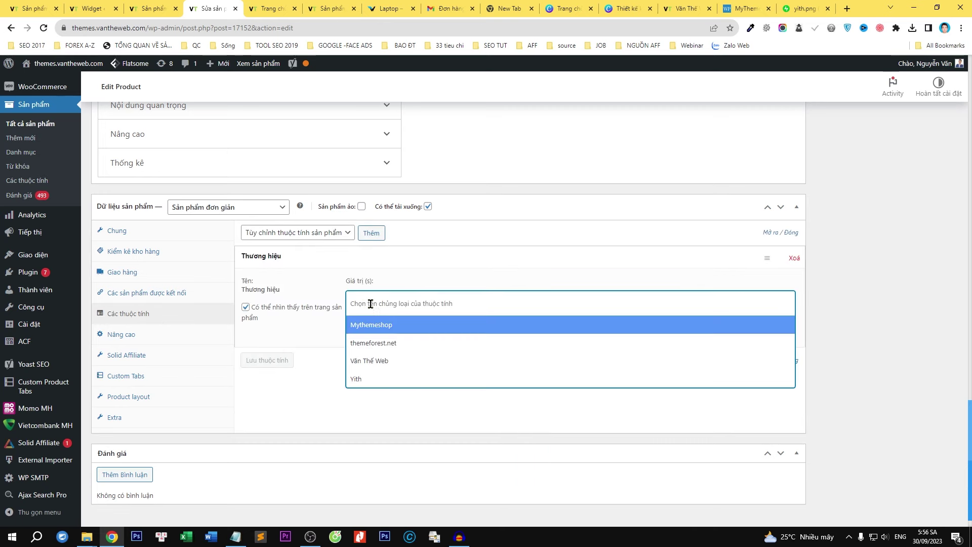
click(387, 344)
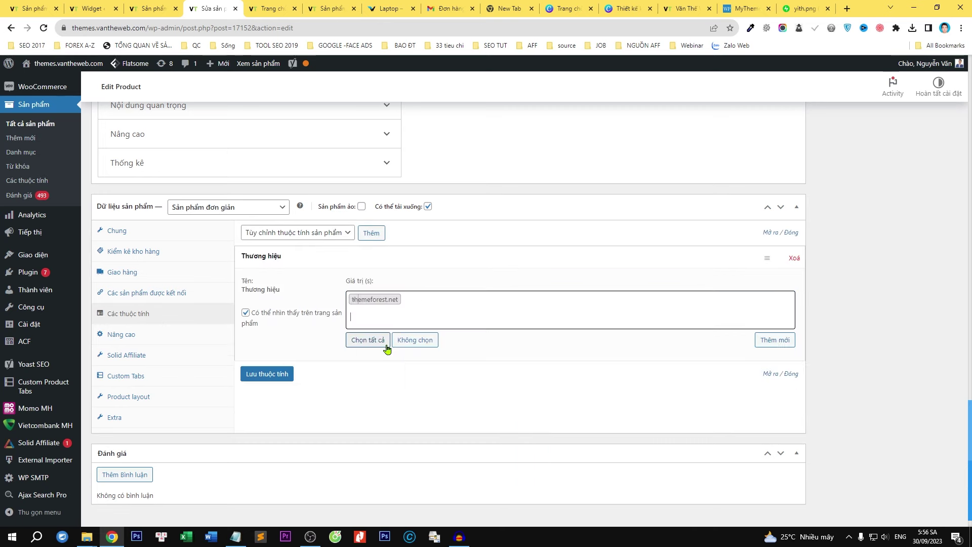
click(276, 375)
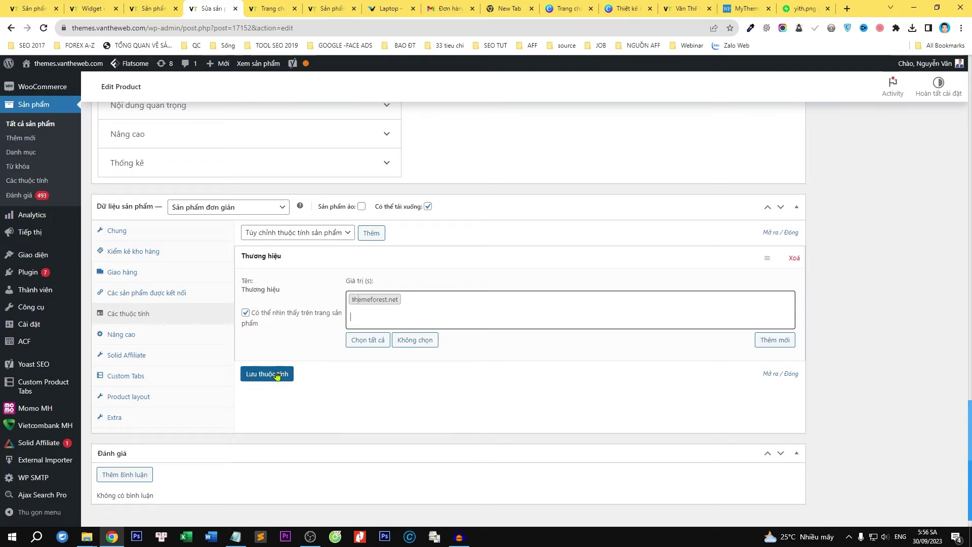
drag(970, 411, 971, 142)
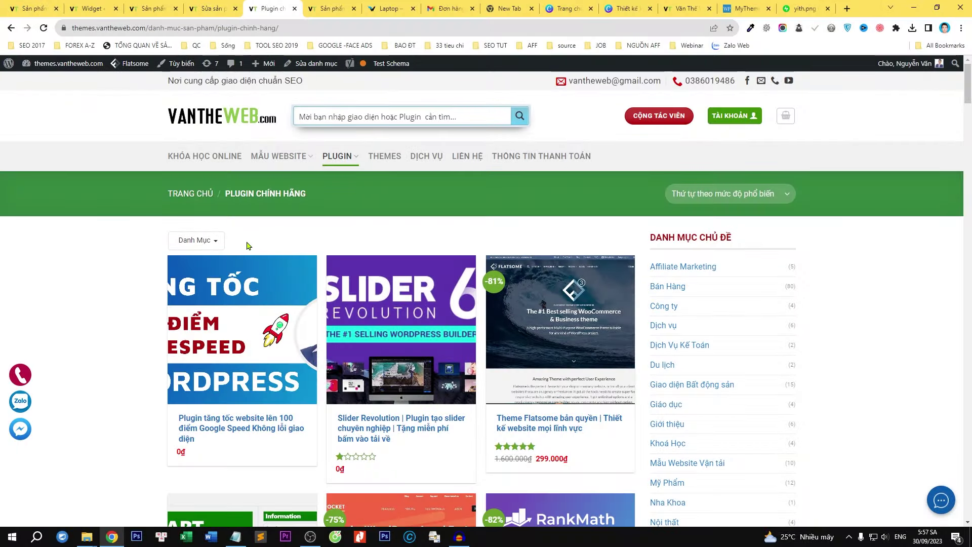
Set the attribute of the Thương hiệu filter widget in iSures Filter Wrap to Thương hiệu and save the widget.
click(88, 5)
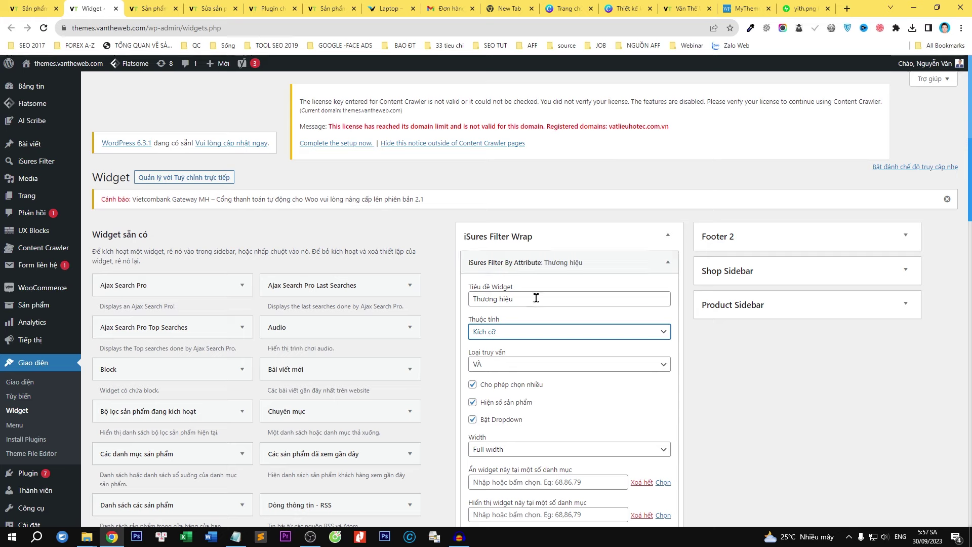
click(485, 324)
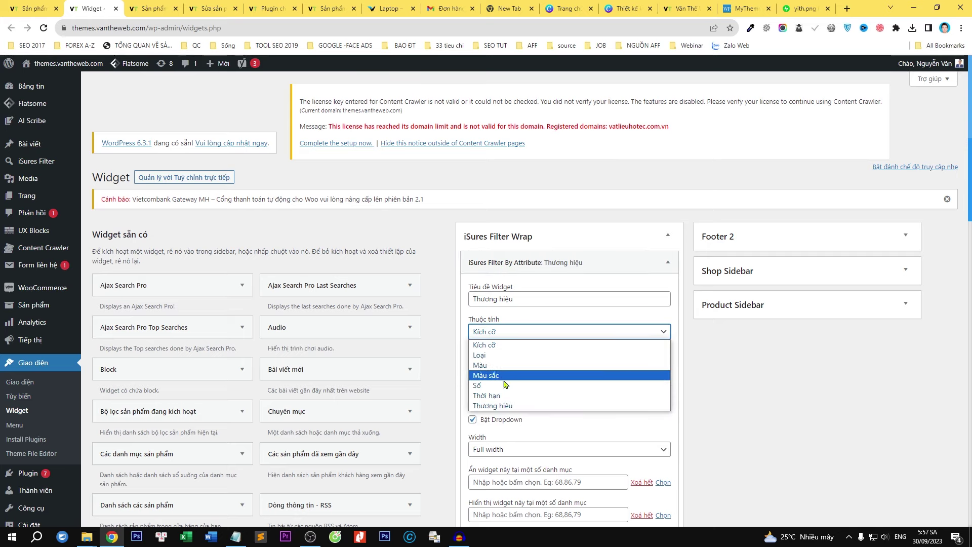
click(504, 402)
scroll(552, 324, down, 3)
click(650, 427)
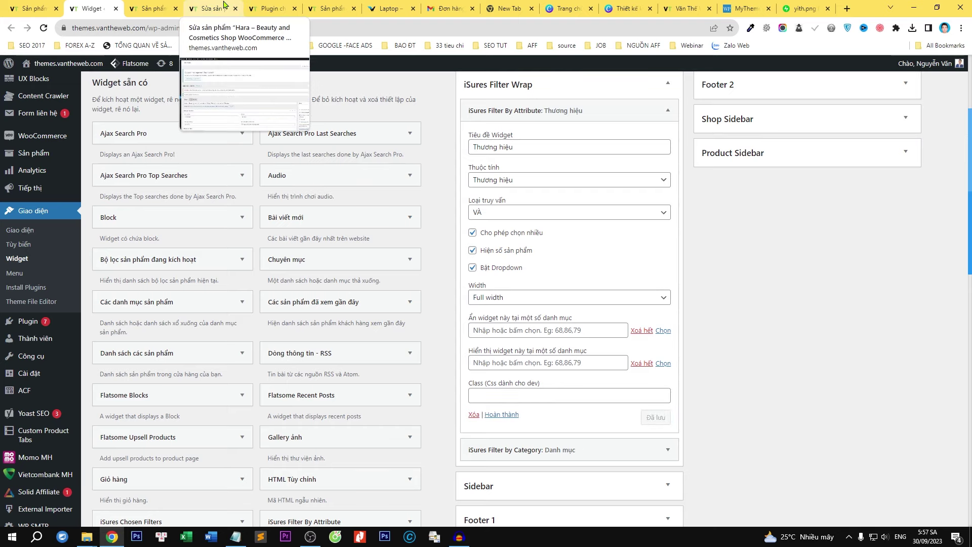
Return to the Plugin chính hãng category page and reload it to check the filters.
click(263, 8)
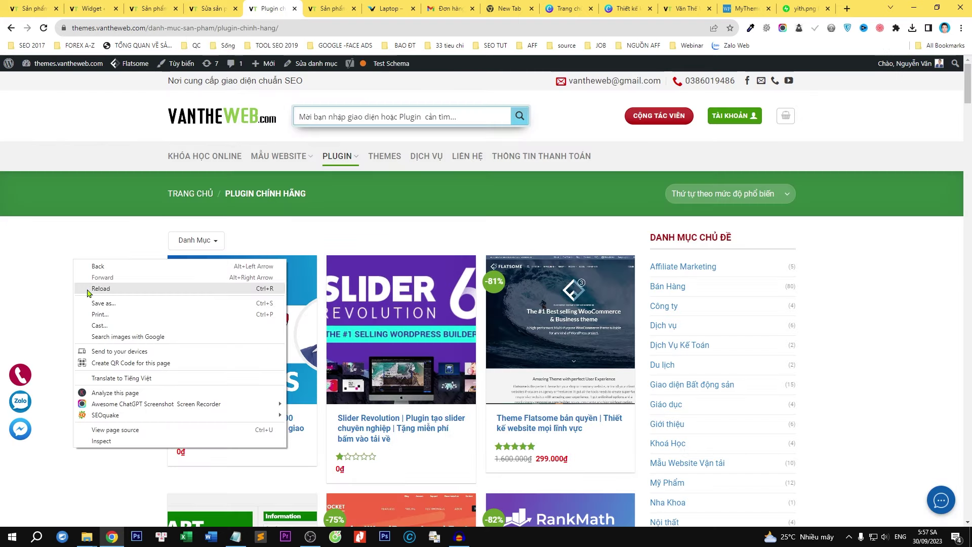
click(86, 293)
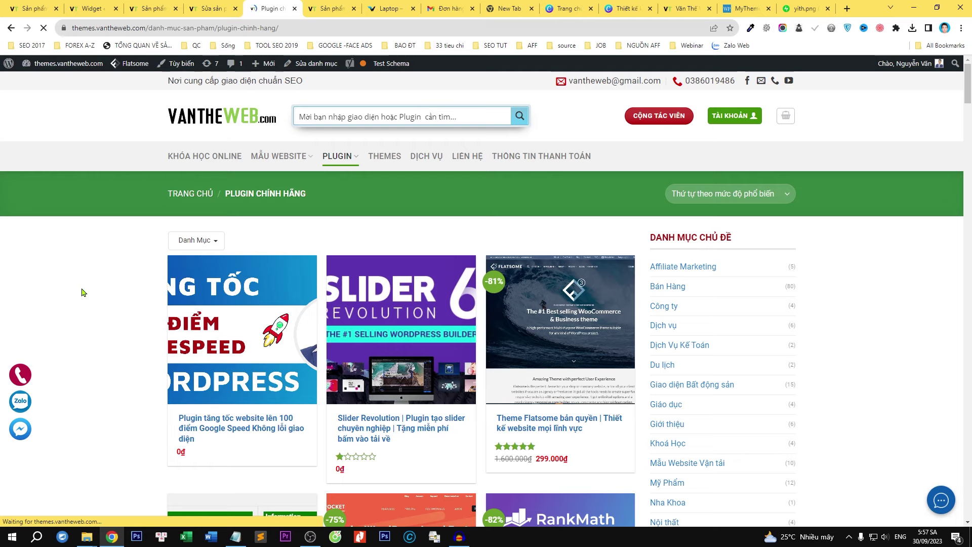
Set the width of the Thương hiệu attribute filter widget to Tự động and save the widget.
click(318, 245)
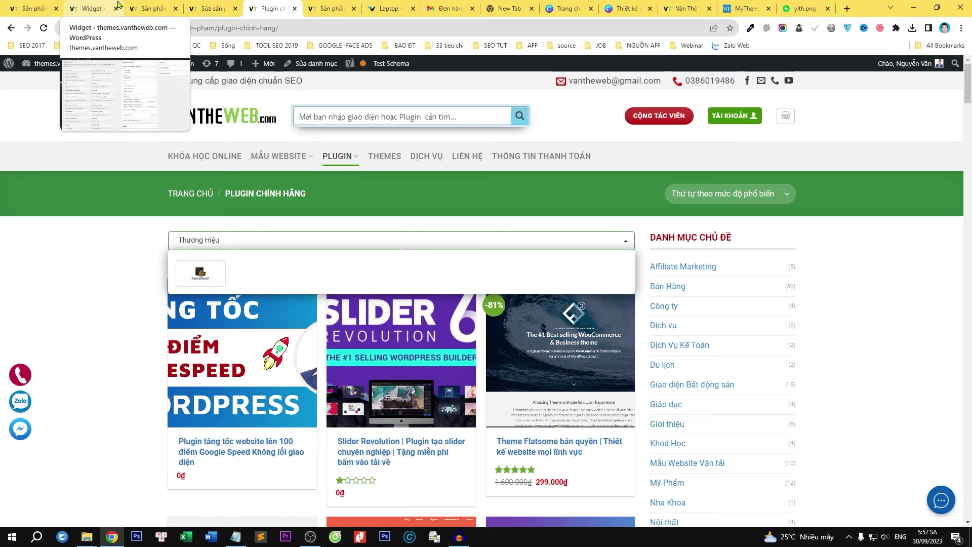
click(101, 6)
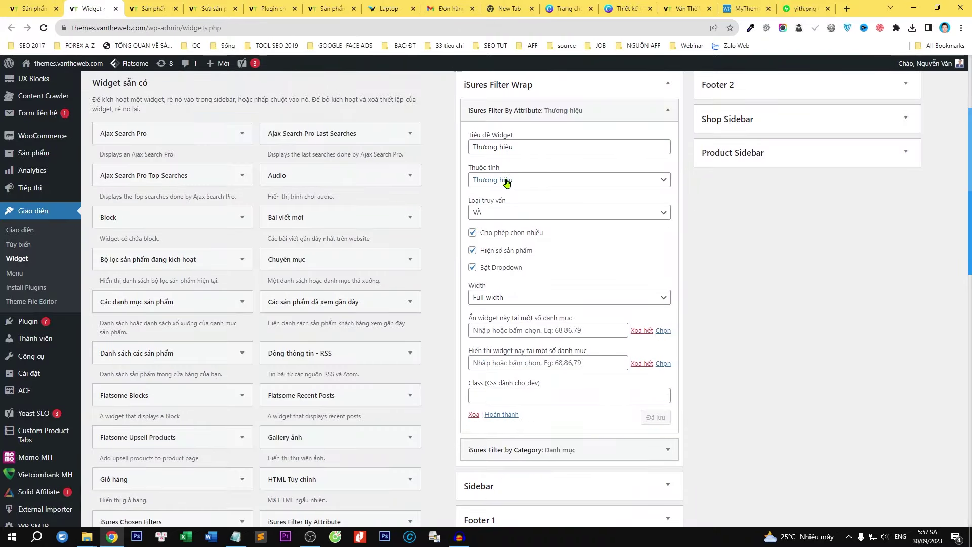
click(511, 297)
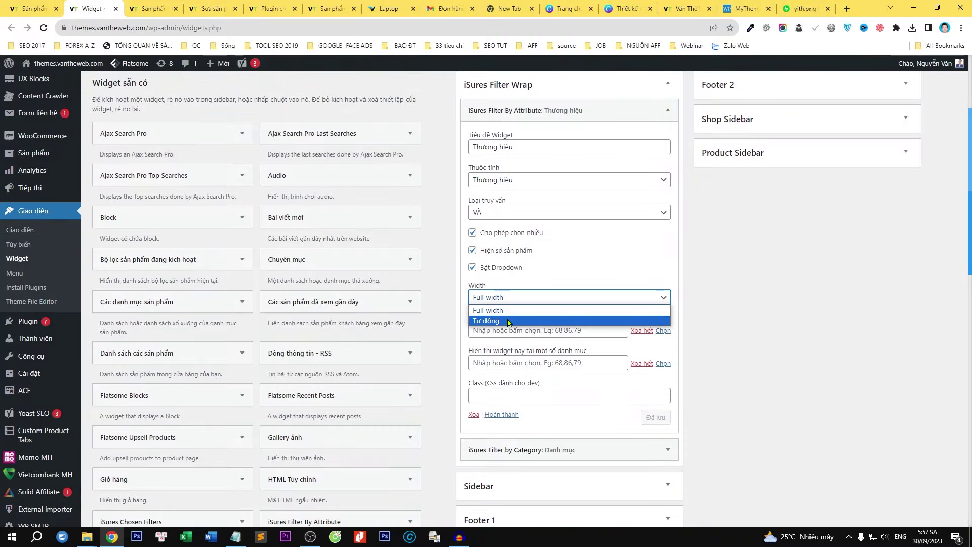
click(510, 321)
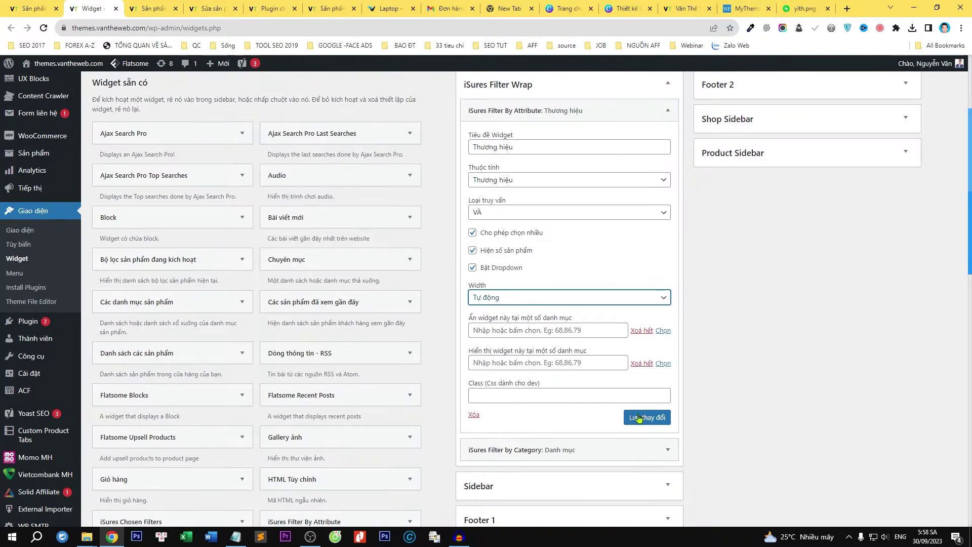
click(639, 418)
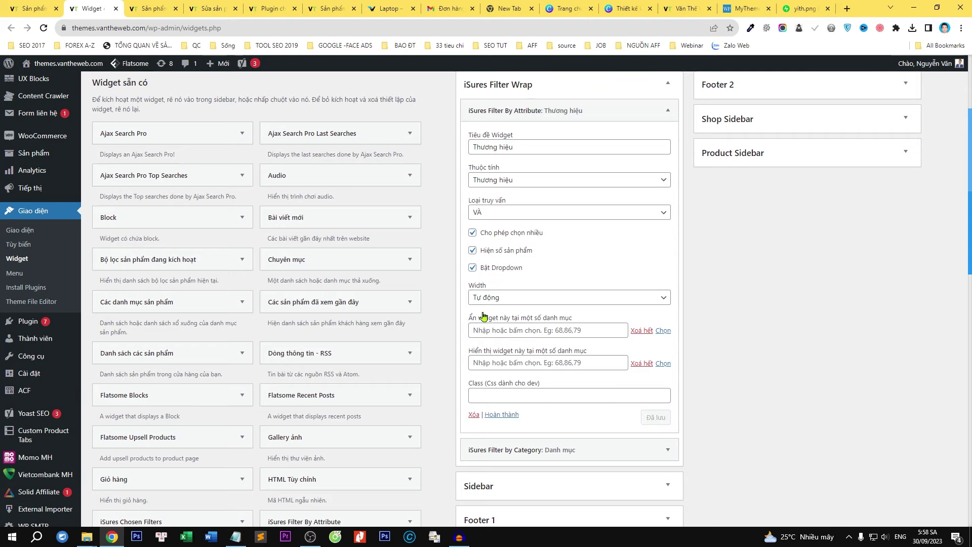
Reload the Plugin Chính Hãng shop page and check how the Thương Hiệu and Danh Mục filters expand.
click(264, 7)
click(43, 29)
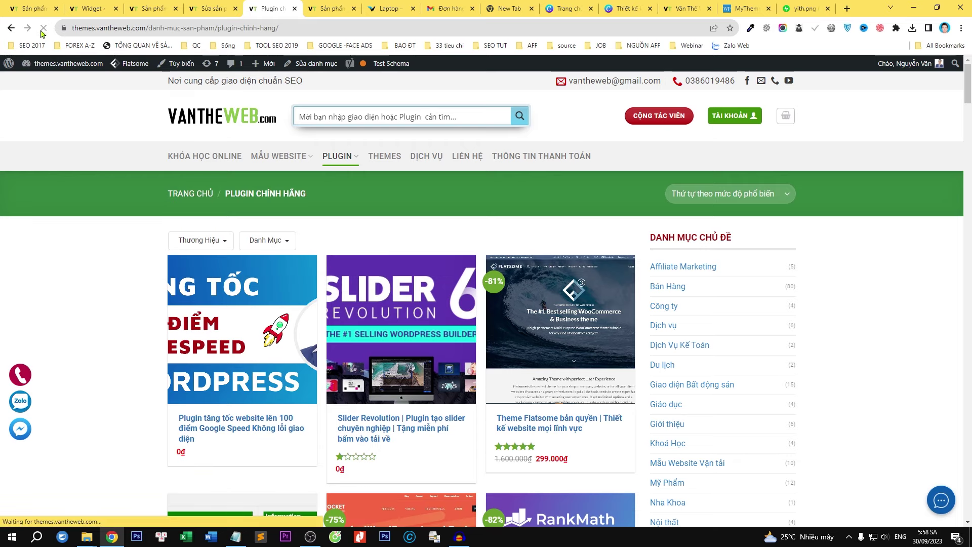
click(227, 243)
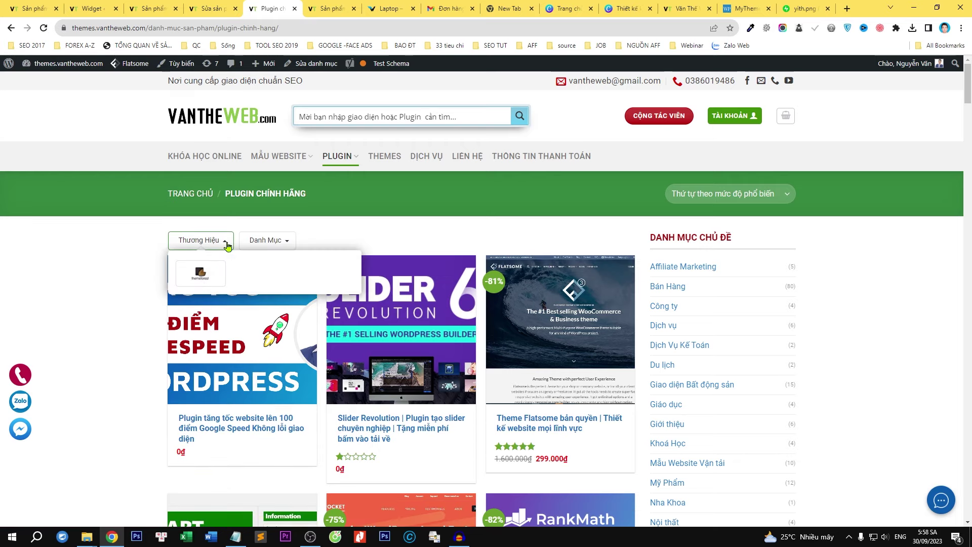
click(276, 242)
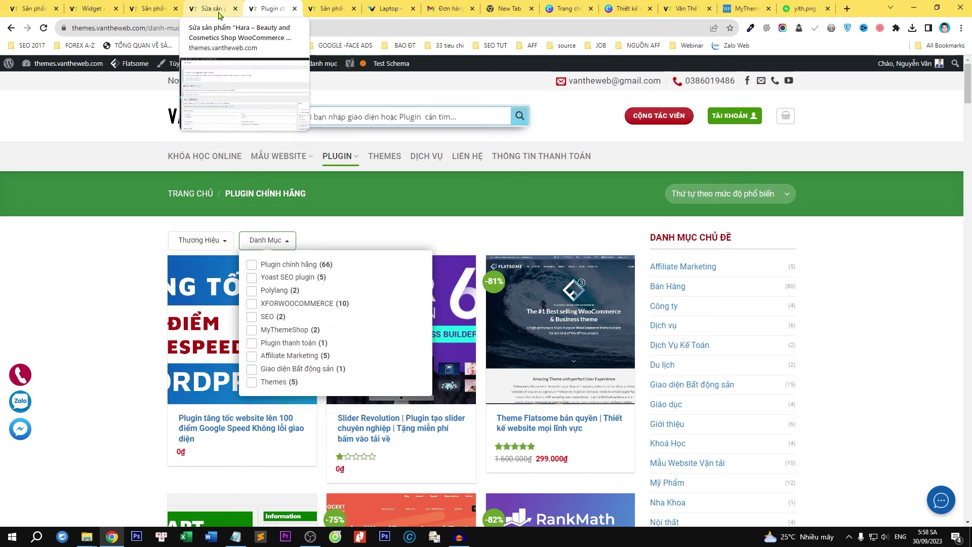
click(195, 244)
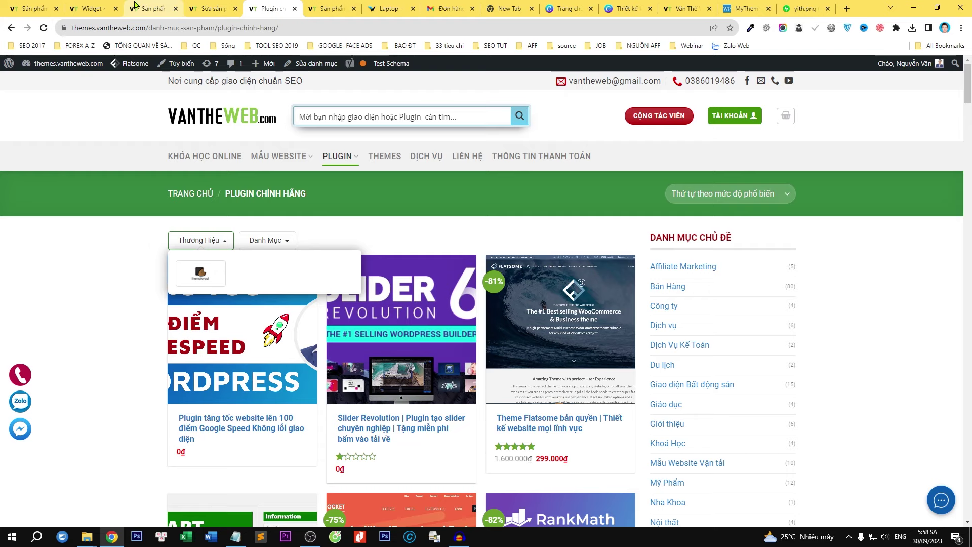
Open the Bán gas product for editing and save its Thương hiệu attribute with the value Văn Thế Web.
click(152, 6)
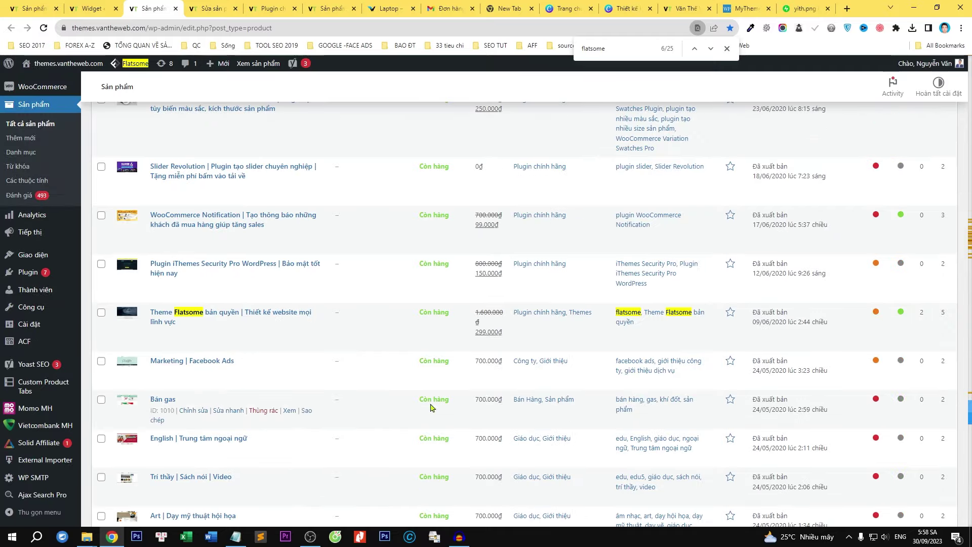
scroll(250, 314, down, 4)
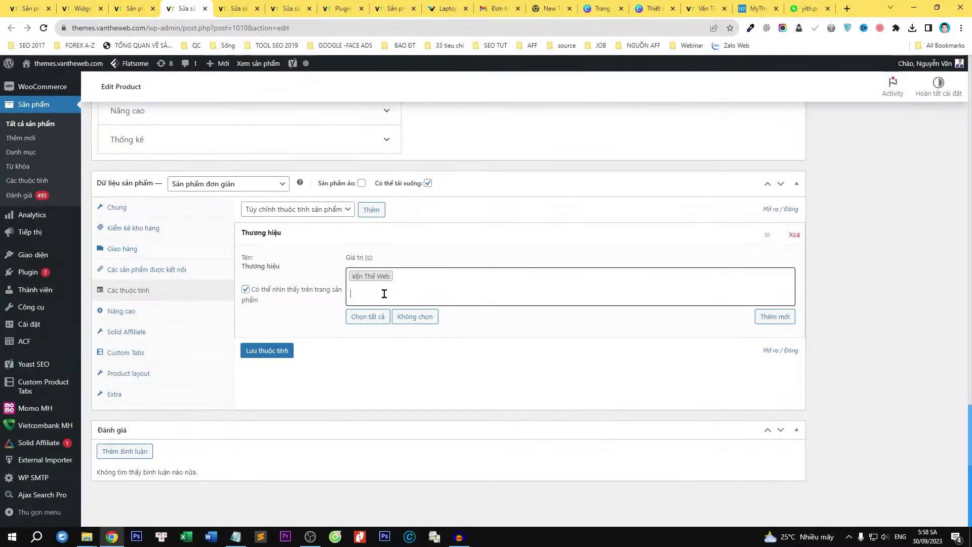
click(267, 349)
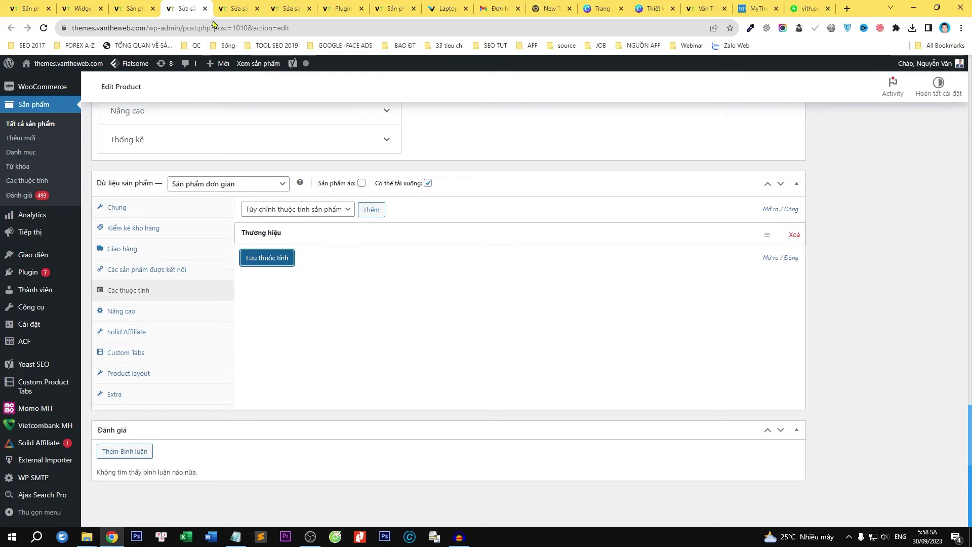
Add the existing Thương hiệu attribute to the English | Trung tâm ngoại ngữ product.
click(223, 6)
scroll(416, 286, down, 15)
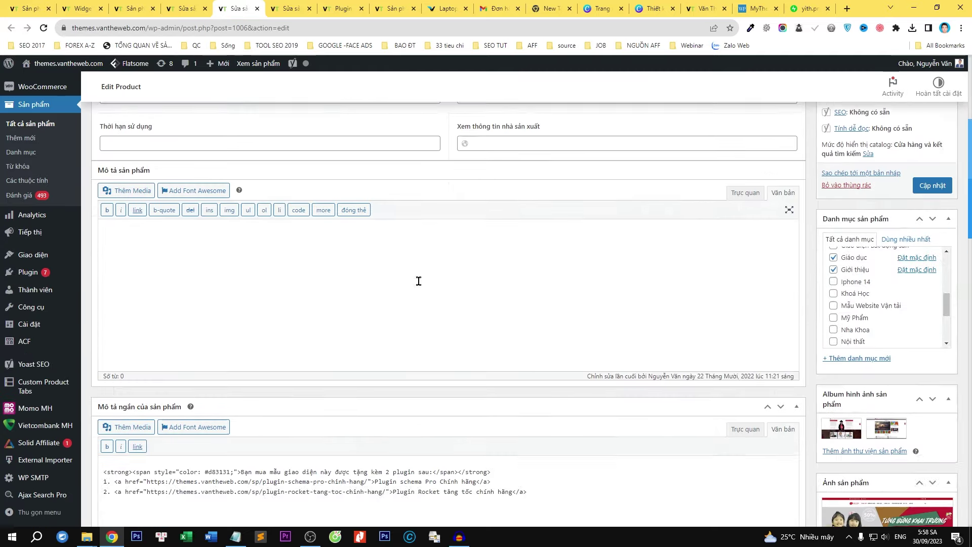
scroll(421, 293, down, 7)
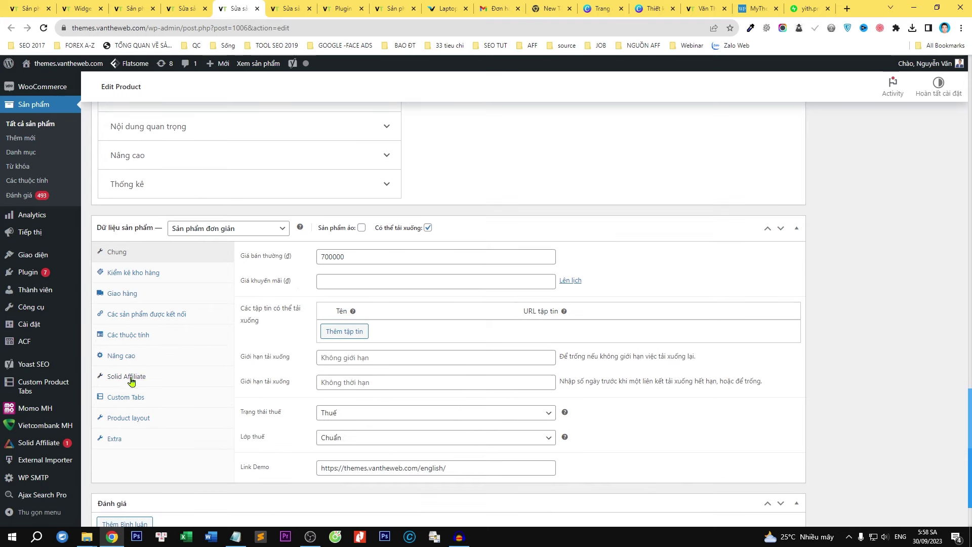
click(137, 335)
click(545, 387)
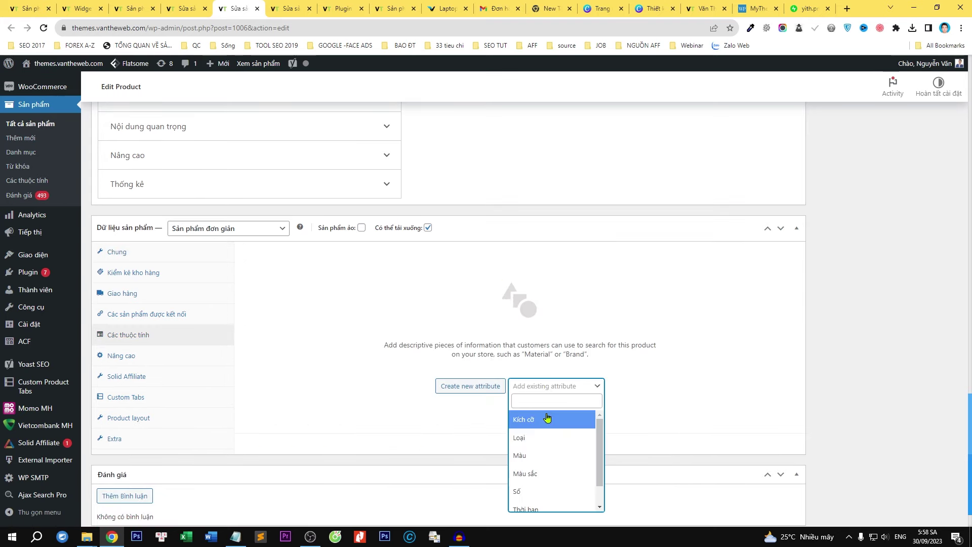
scroll(560, 501, down, 1)
click(557, 503)
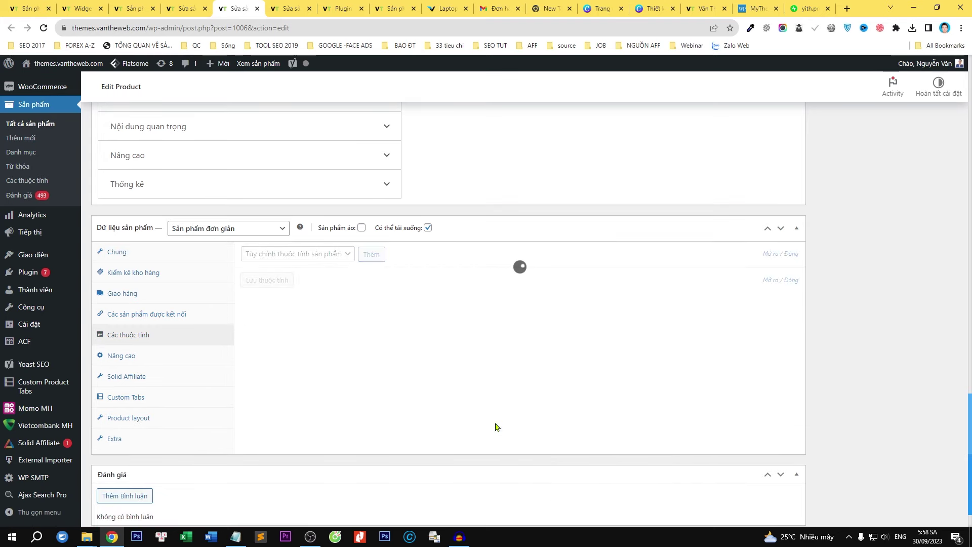
Set the English product's Thương hiệu value to Văn Thế Web and save the attributes.
click(382, 332)
text(va)
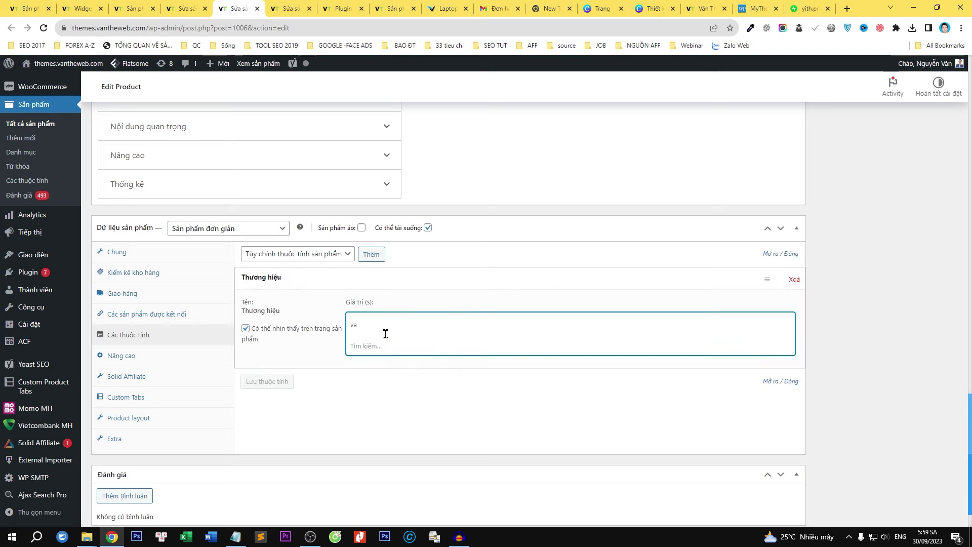
click(385, 349)
click(266, 396)
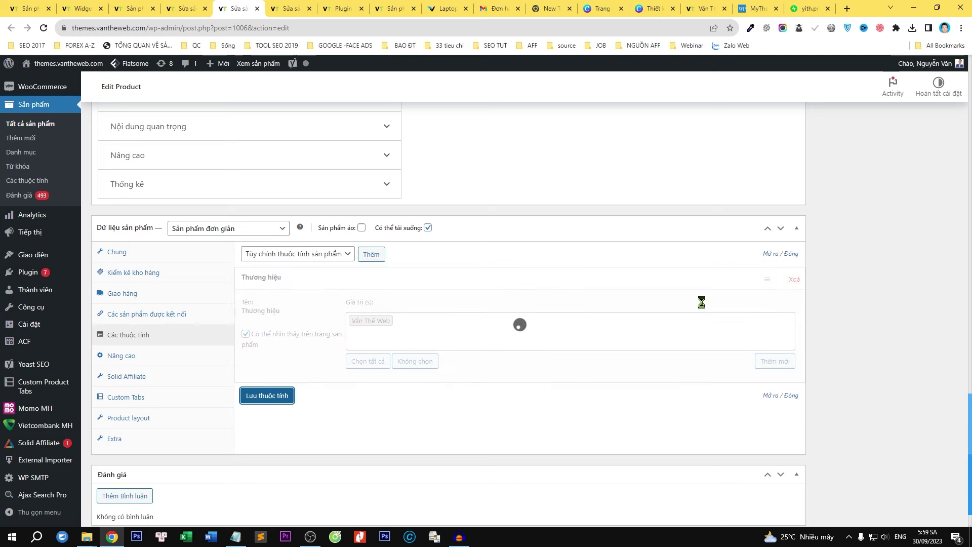
click(261, 304)
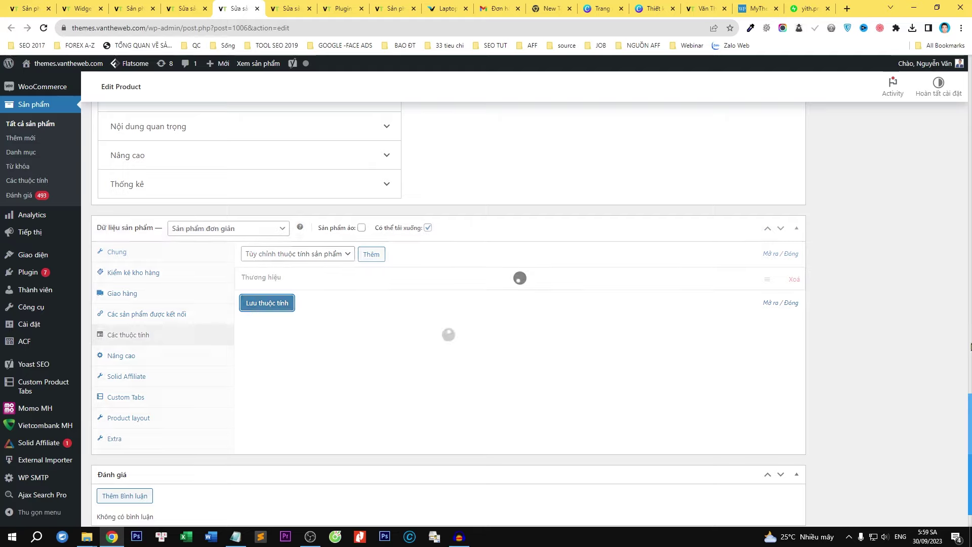
Fill in the English product's required Date update with 30/09/2023 and update the product.
drag(968, 446, 969, 136)
click(932, 413)
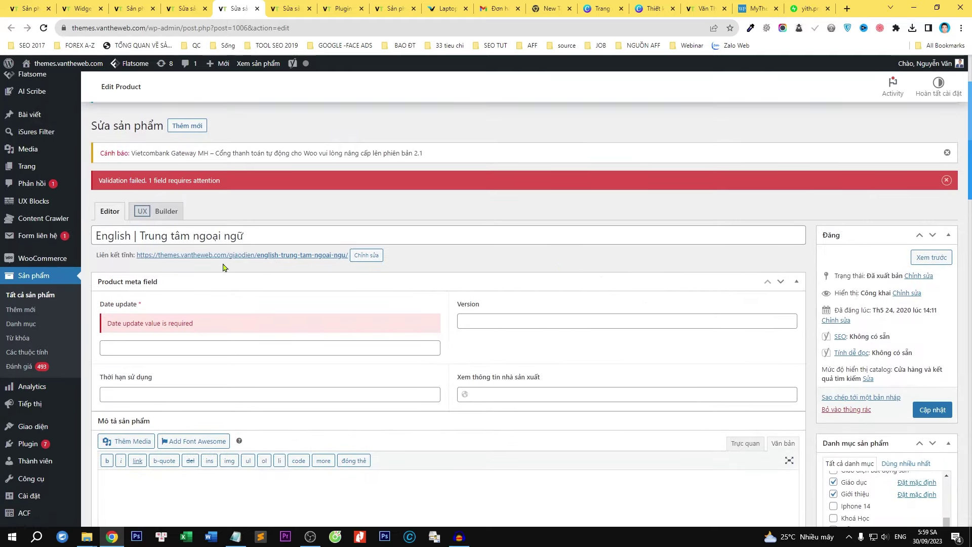
click(198, 348)
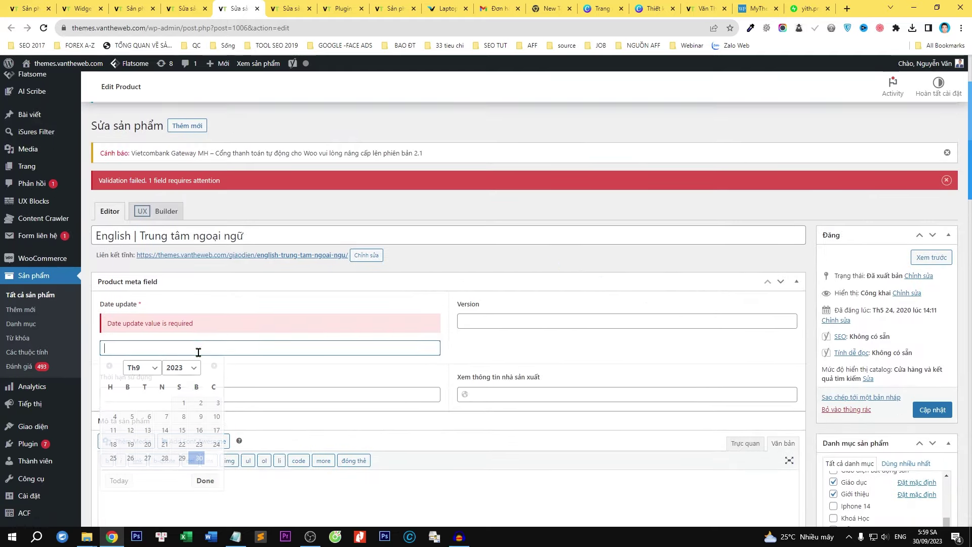
click(196, 458)
click(932, 409)
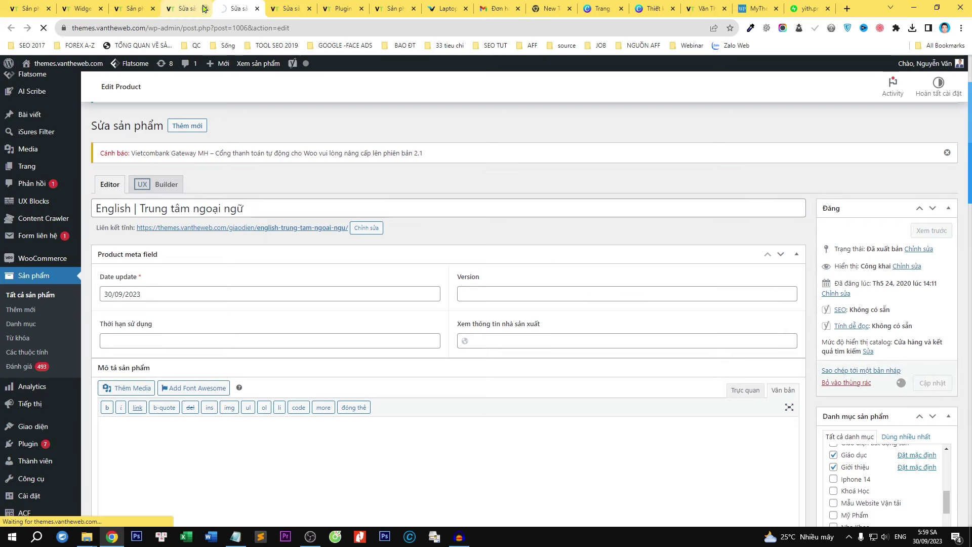
Find "yith" in the product list and open YITH WooCommerce Share for Discounts Premium and YITH WooCommerce Ajax Product Filter Premium for editing in new tabs.
click(130, 5)
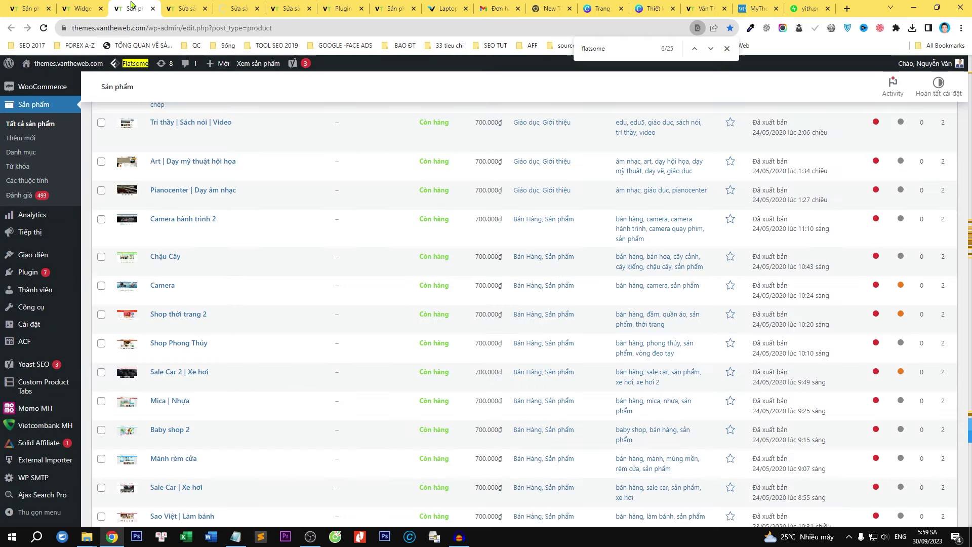
key(ctrl+f)
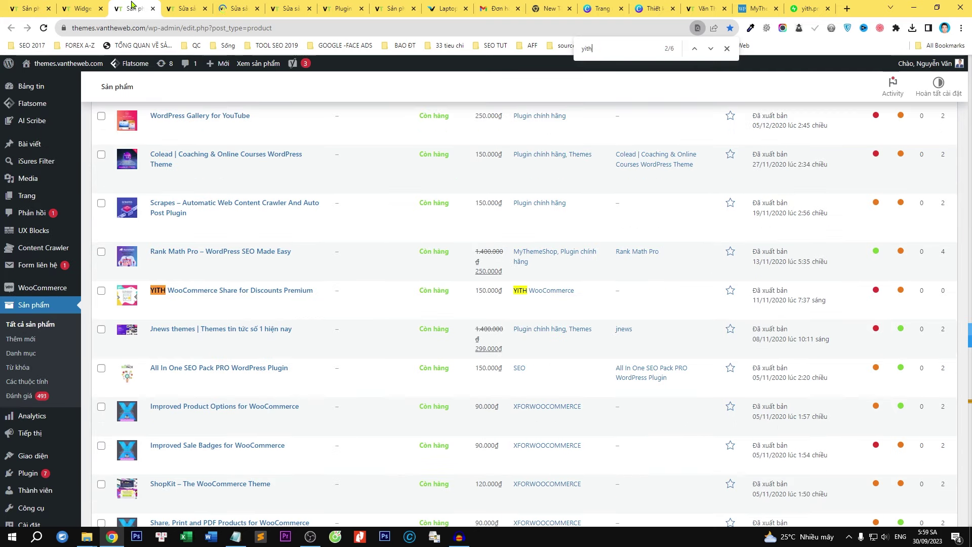
ctrl+click(193, 300)
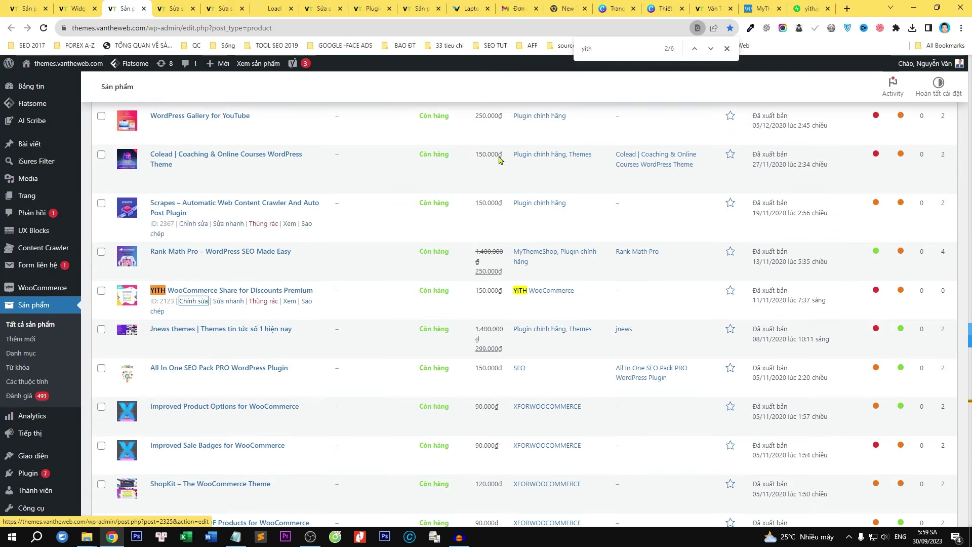
click(715, 48)
click(715, 48)
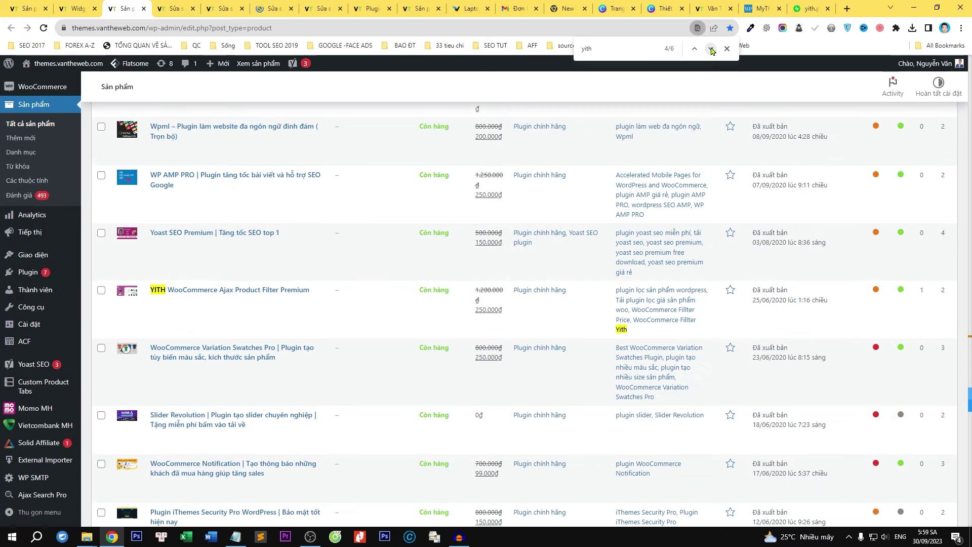
ctrl+click(199, 301)
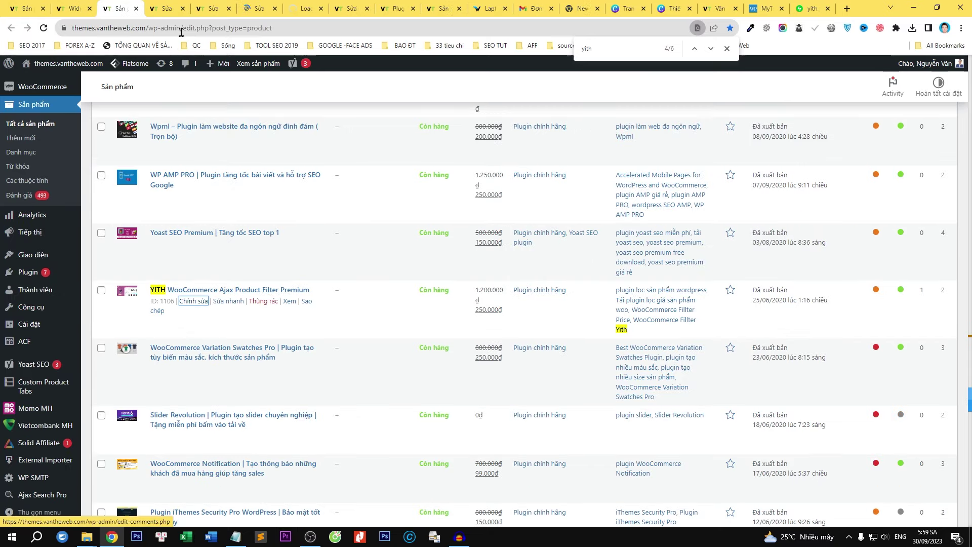
Close the edit pages of the Bán gas and English products, leaving the YITH Share for Discounts product open.
click(213, 8)
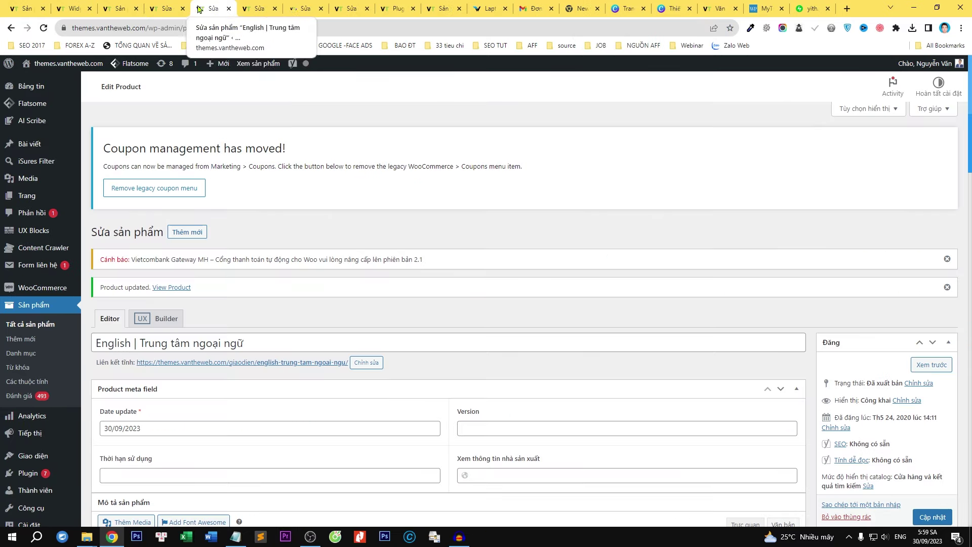
click(177, 9)
click(182, 9)
click(181, 8)
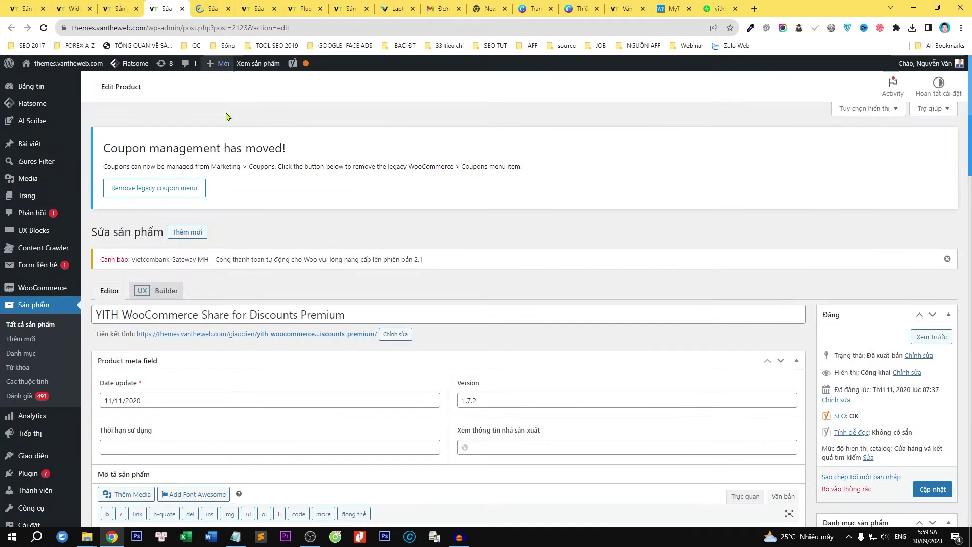
Add the existing Thương hiệu attribute to the YITH WooCommerce Share for Discounts Premium product.
drag(971, 151, 971, 485)
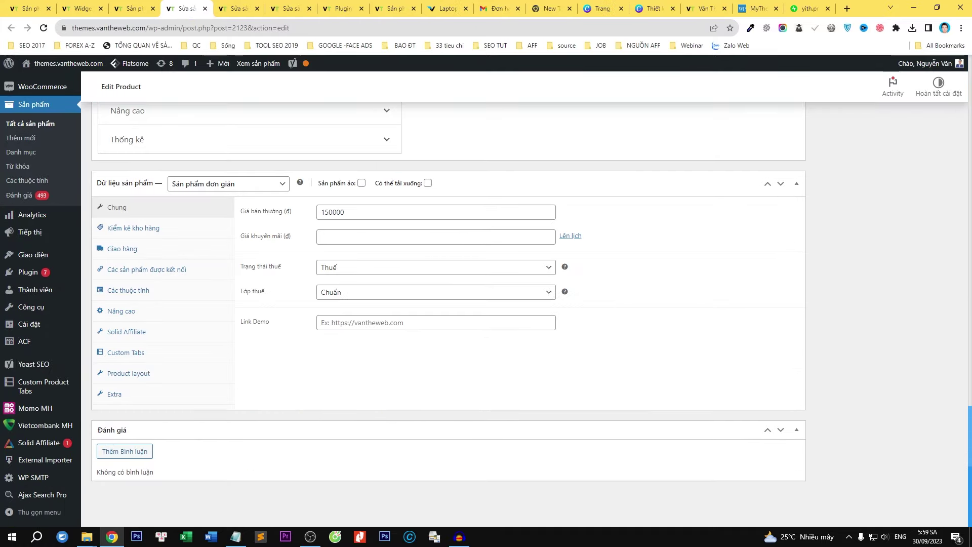
click(146, 291)
click(527, 342)
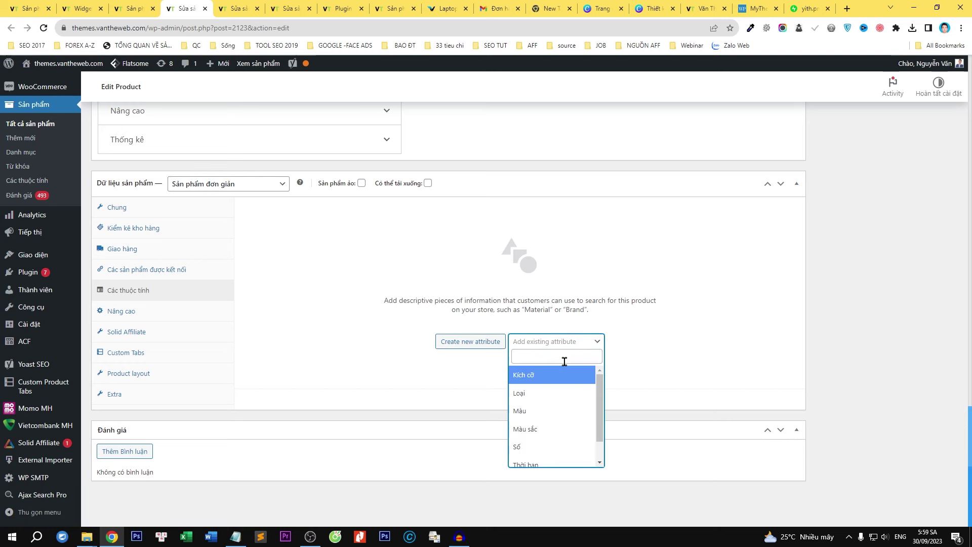
text(thuong)
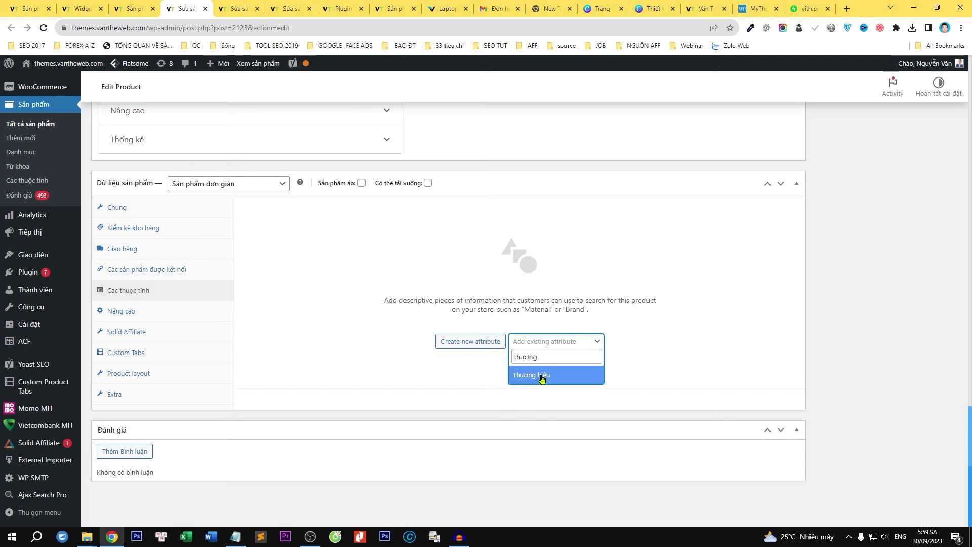
click(540, 380)
Set the YITH Share for Discounts product's Thương hiệu value to Yith, save the attributes and update the product.
click(372, 274)
text(yith)
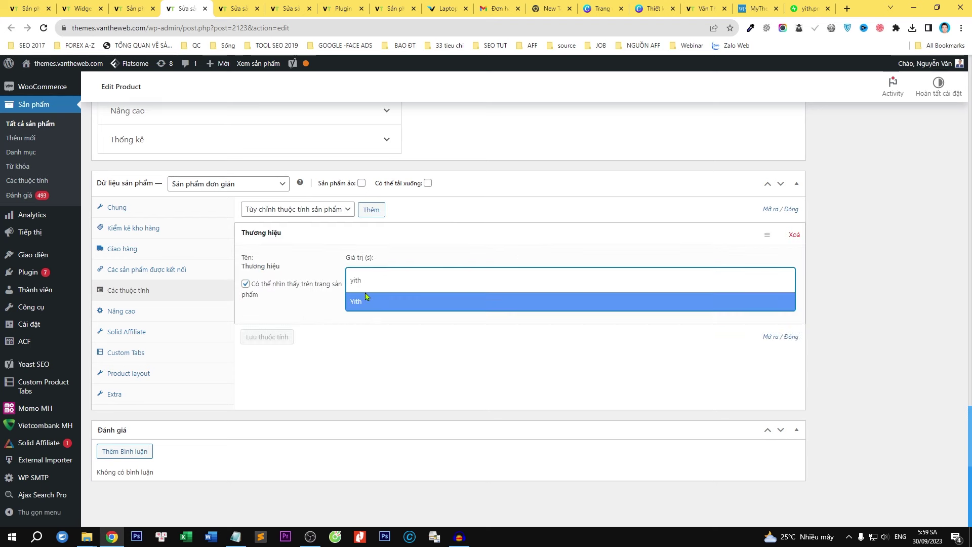
click(365, 299)
click(273, 350)
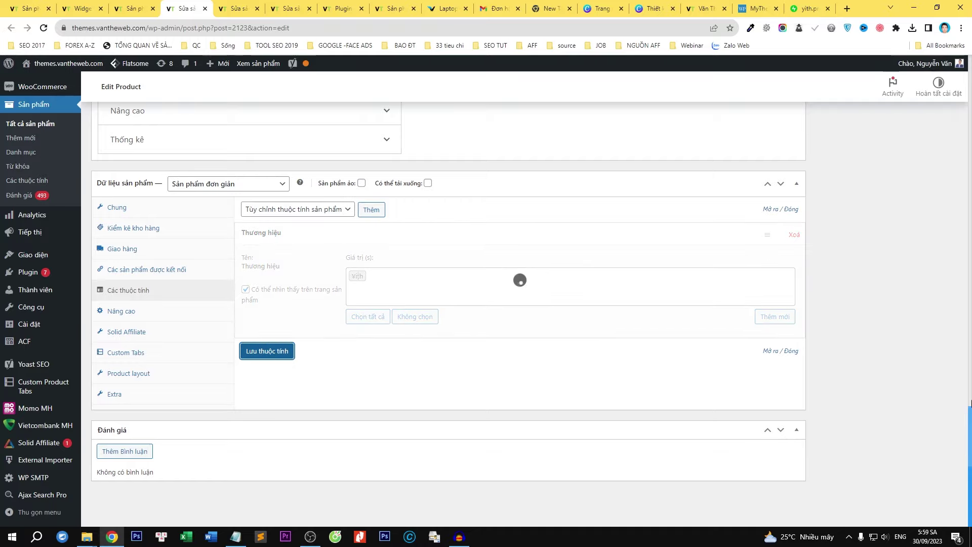
drag(970, 476, 971, 195)
click(933, 222)
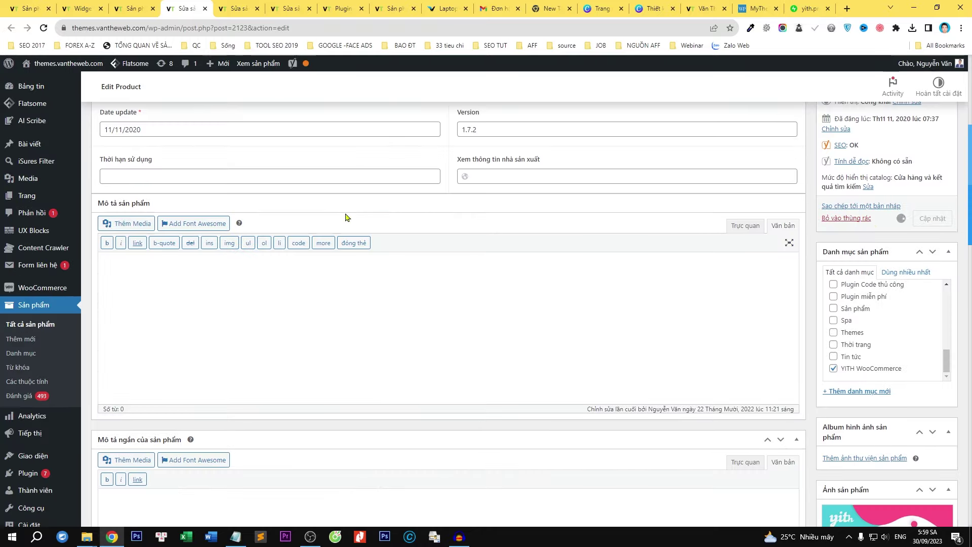
Add the existing Thương hiệu attribute to the YITH WooCommerce Ajax Product Filter Premium product.
click(235, 9)
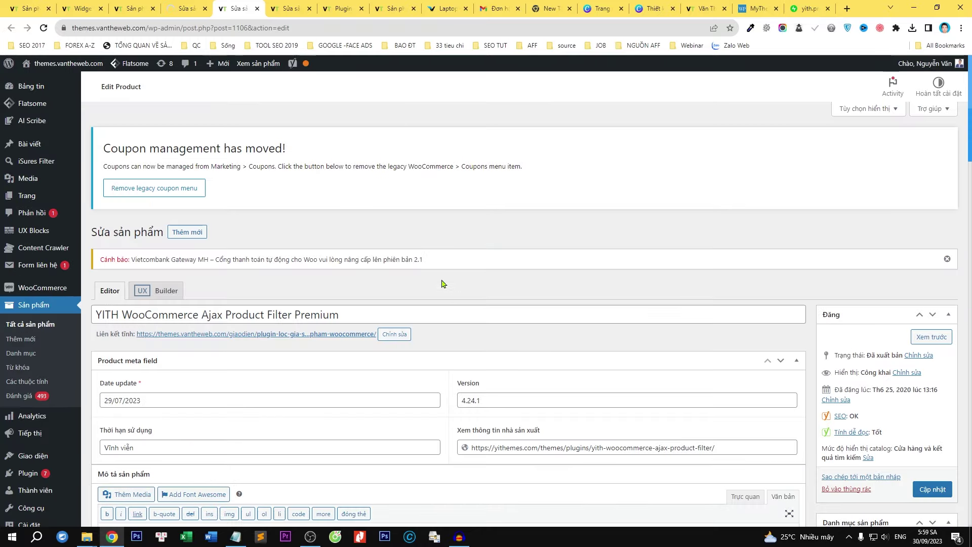
scroll(442, 283, down, 20)
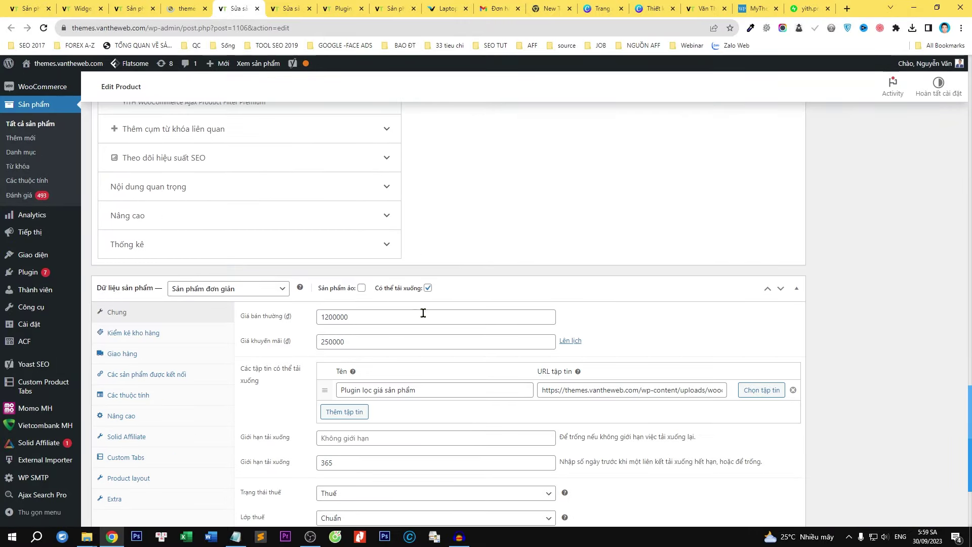
scroll(423, 313, down, 2)
click(153, 300)
click(531, 345)
text(thương hieệu)
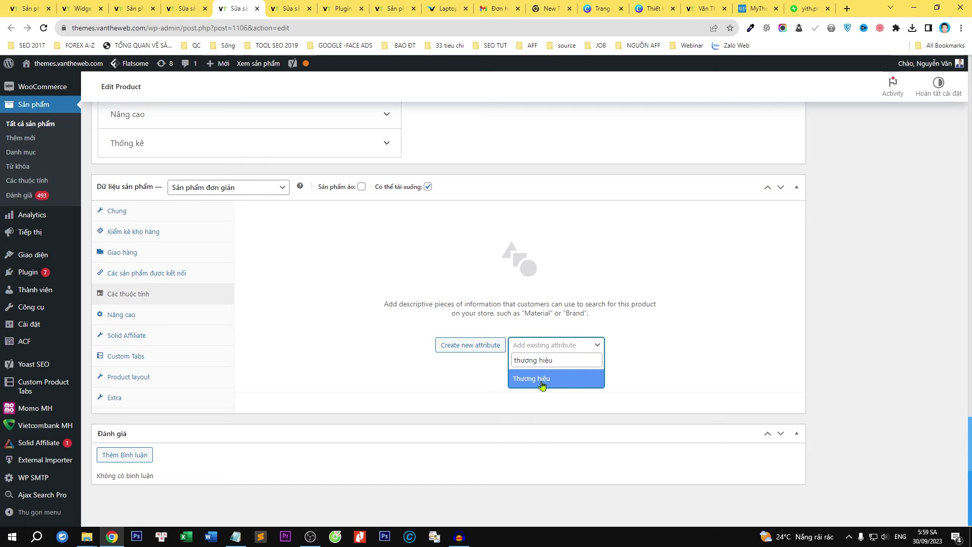
click(543, 386)
Set the YITH Ajax Product Filter product's Thương hiệu value to themeforest.net, save the attributes and update the product.
click(407, 286)
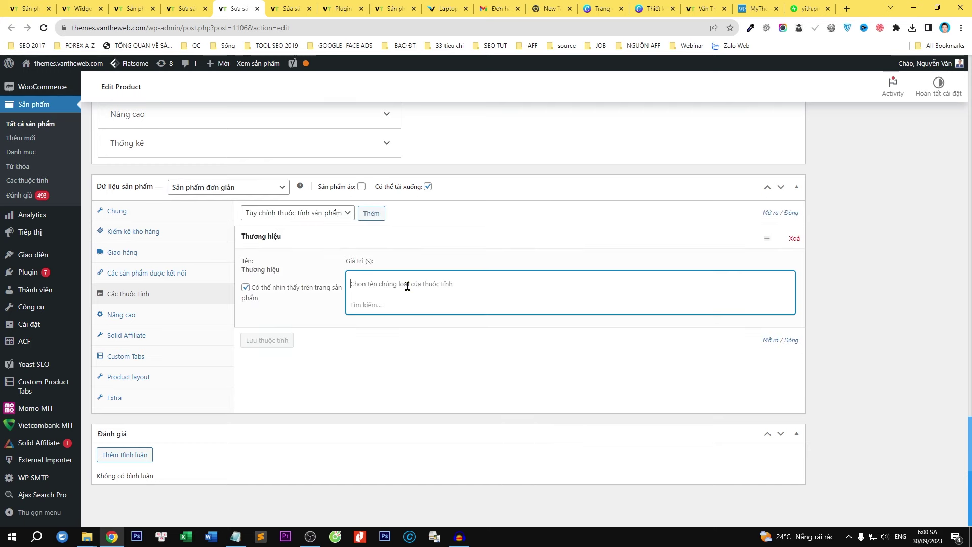
text(yith)
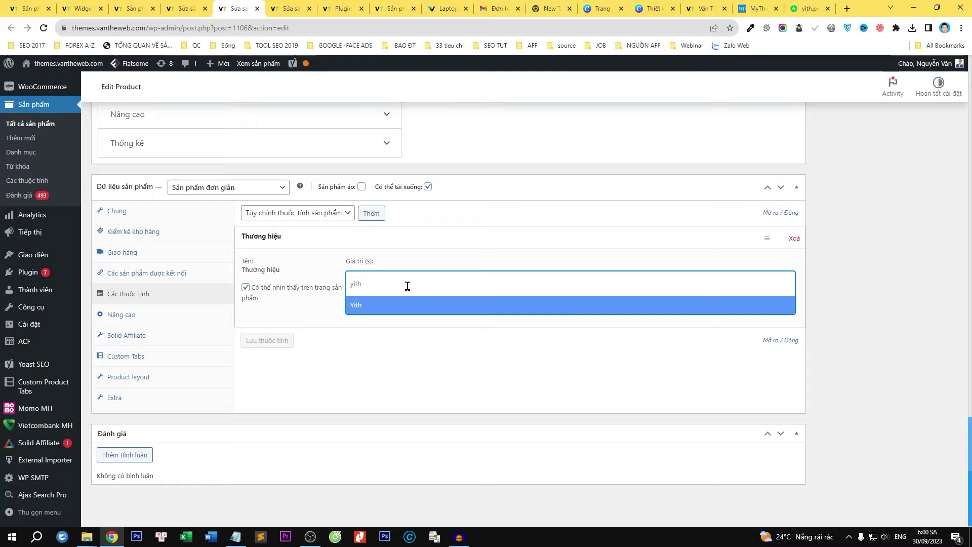
click(407, 292)
click(423, 282)
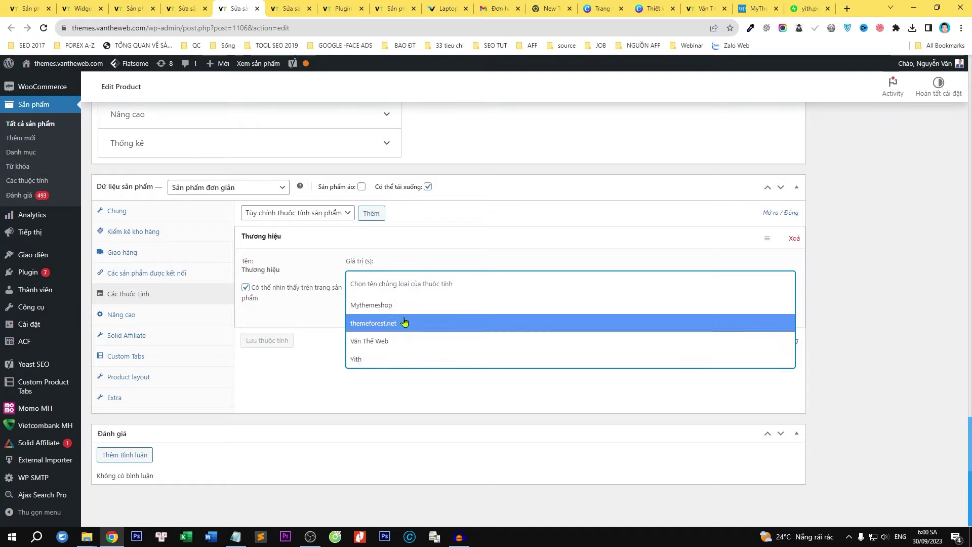
click(404, 319)
click(246, 354)
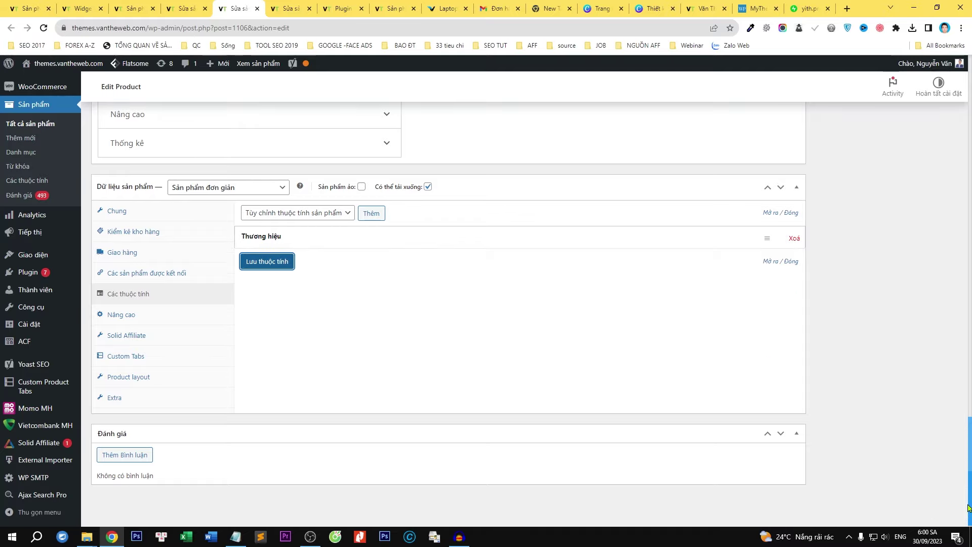
scroll(456, 303, up, 10)
drag(970, 324, 970, 168)
click(933, 268)
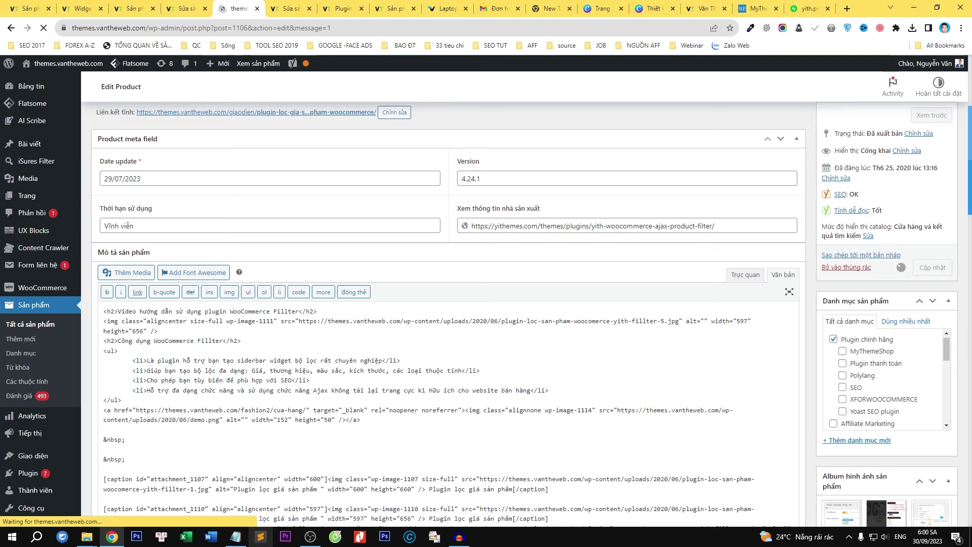
Copy Mythemeshop from the Notepad brand list, find it in the product list and open MyThemeShop PointPro and Rank Math Pro for editing in new tabs.
click(236, 537)
click(223, 76)
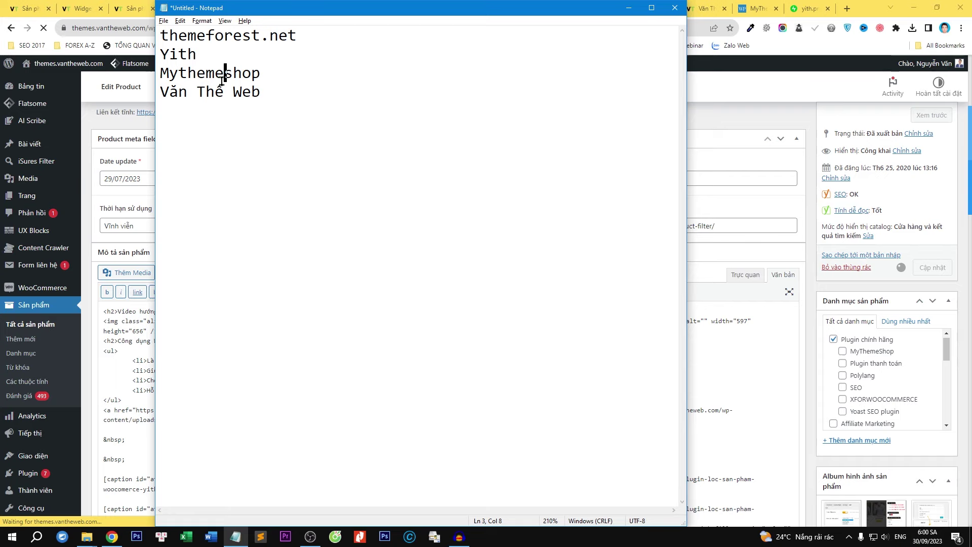
double_click(223, 76)
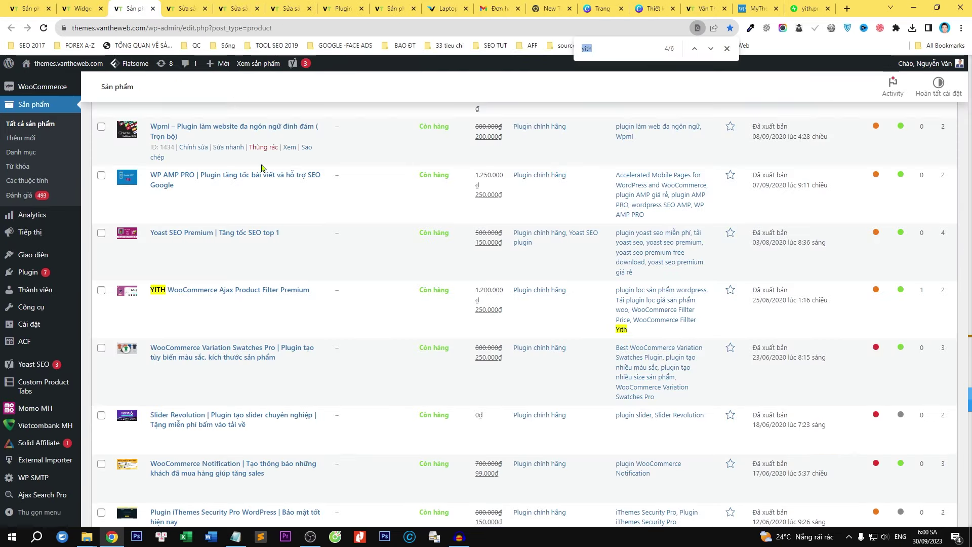
text(Mythemeshop)
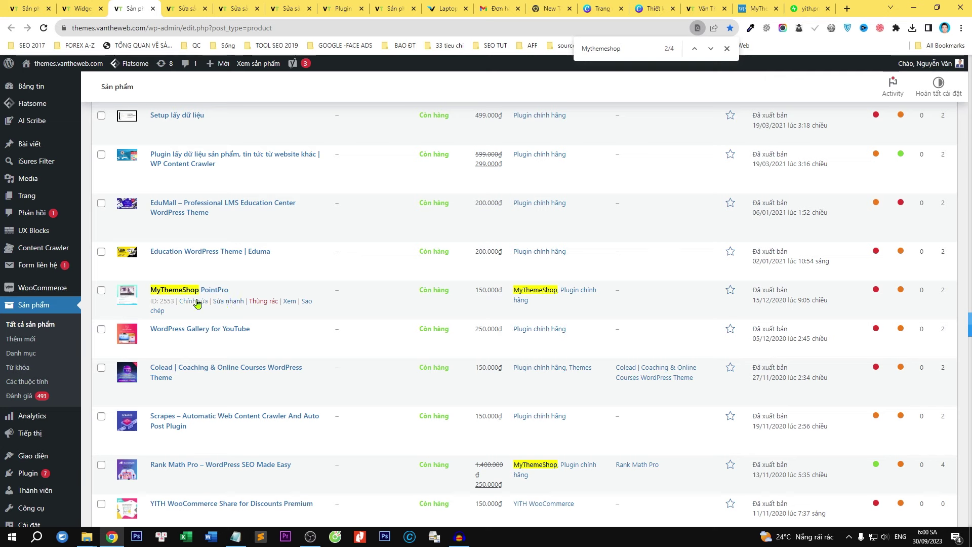
middle_click(198, 303)
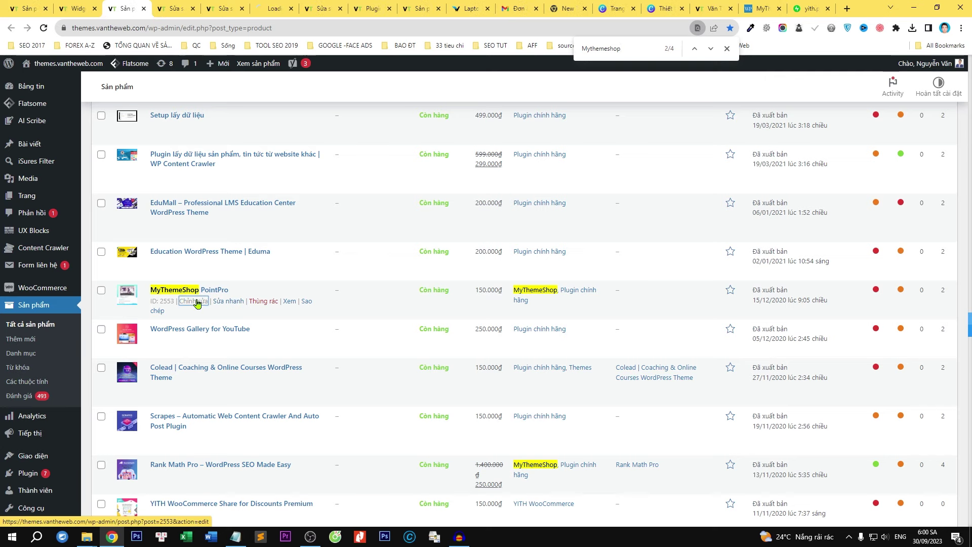
click(708, 49)
click(708, 49)
click(708, 49)
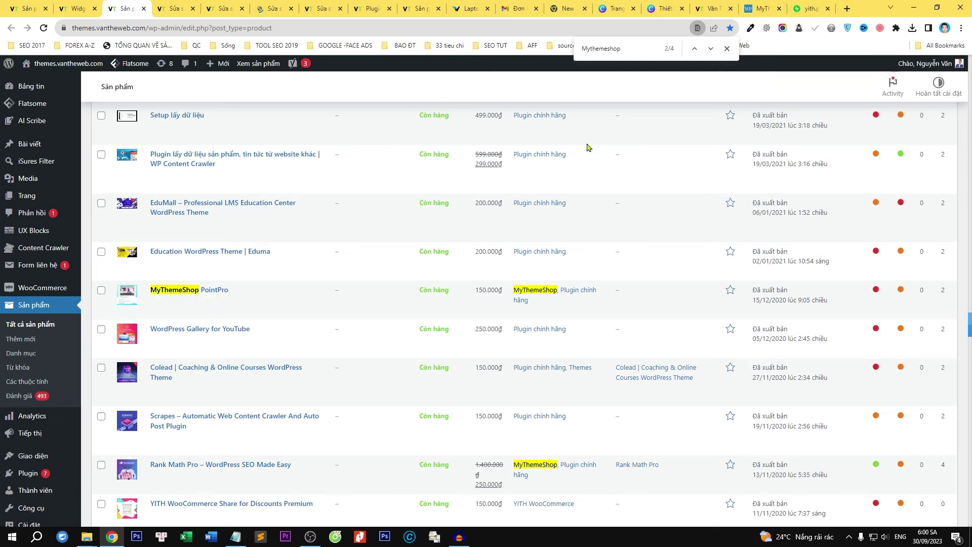
middle_click(208, 474)
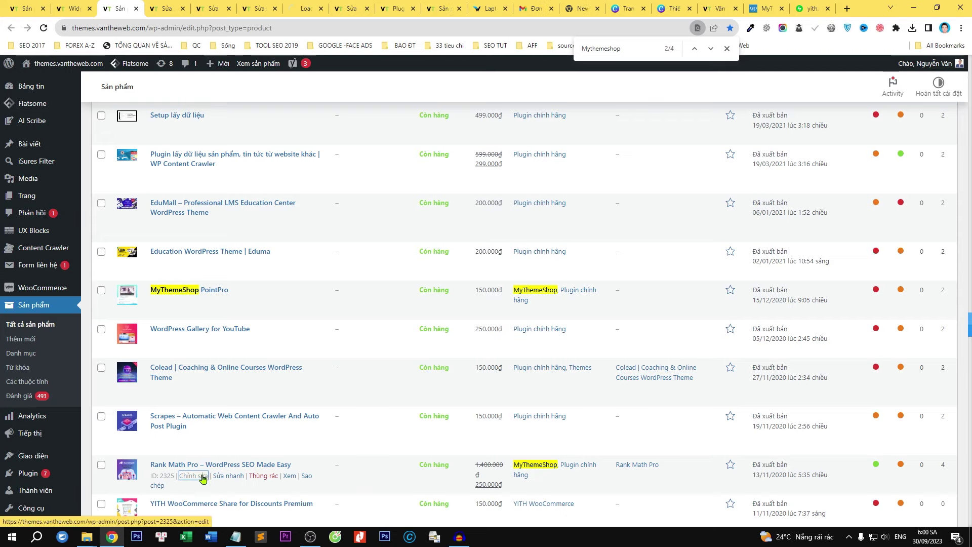
Add the existing Thương hiệu attribute to the Rank Math Pro – WordPress SEO Made Easy product.
click(287, 6)
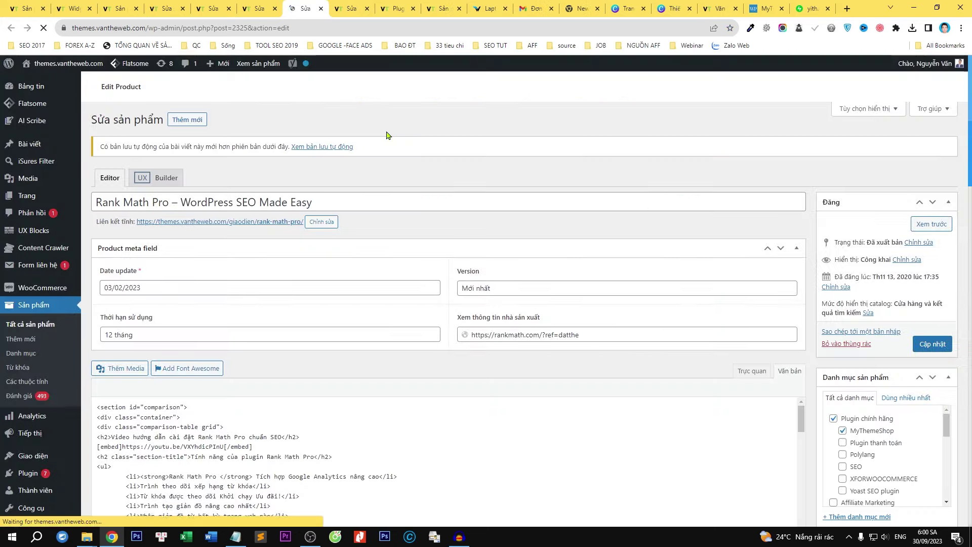
scroll(424, 191, down, 12)
scroll(406, 348, down, 20)
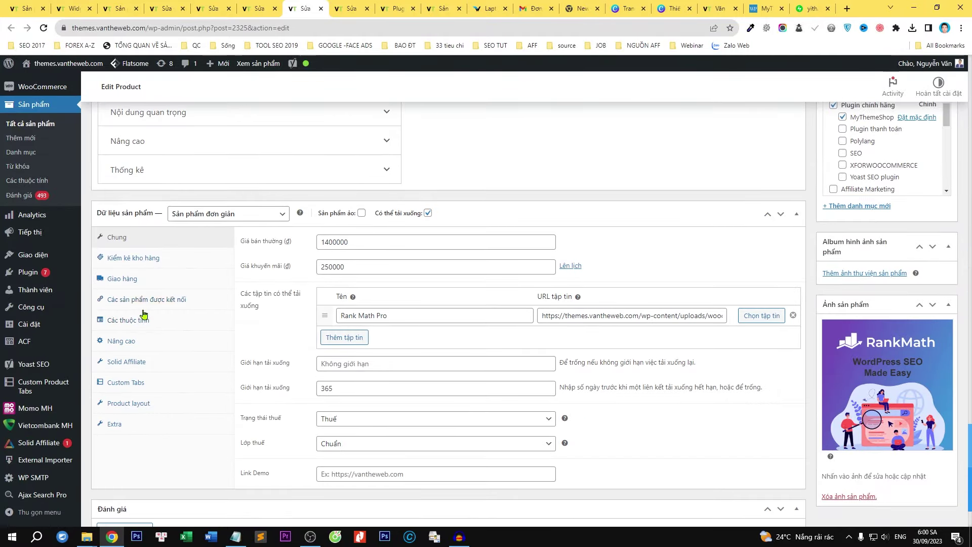
click(136, 320)
click(528, 373)
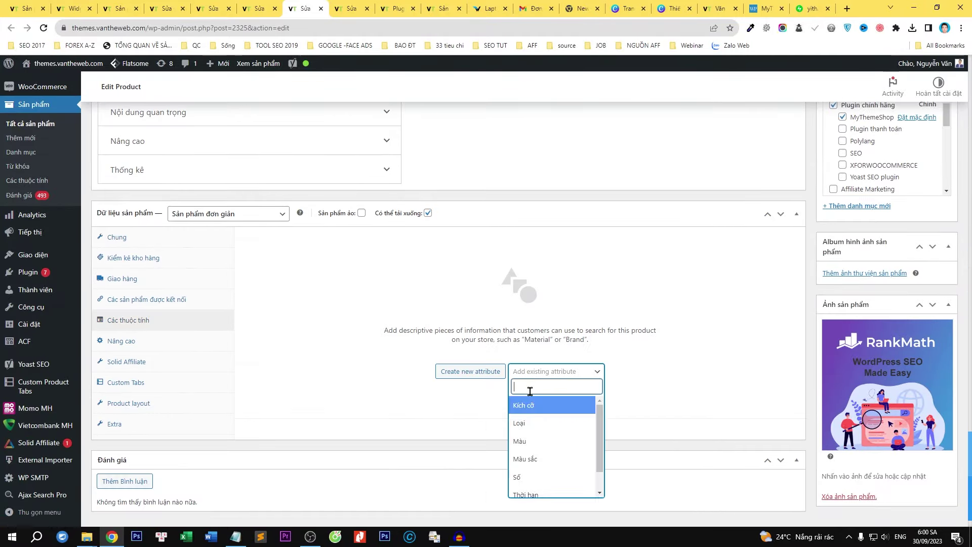
text(thương hiệu)
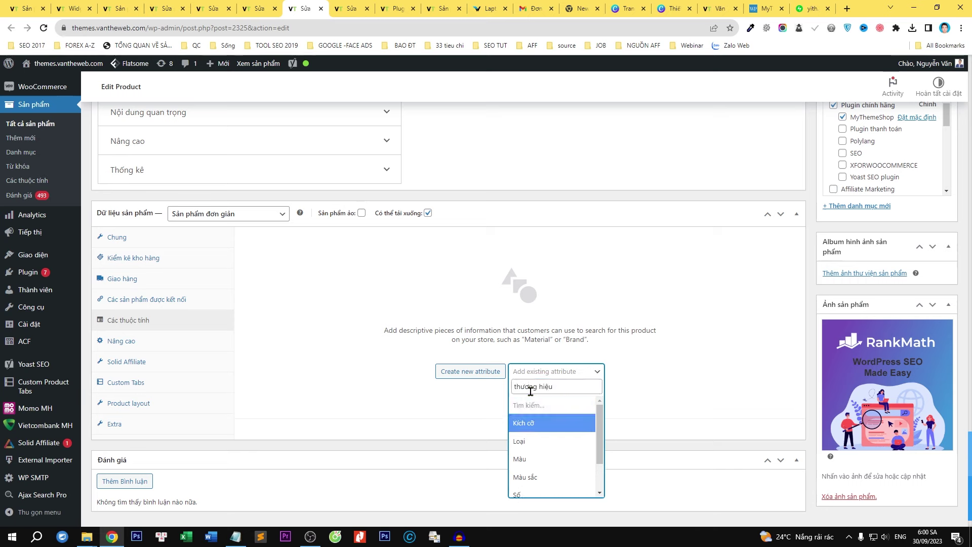
click(530, 403)
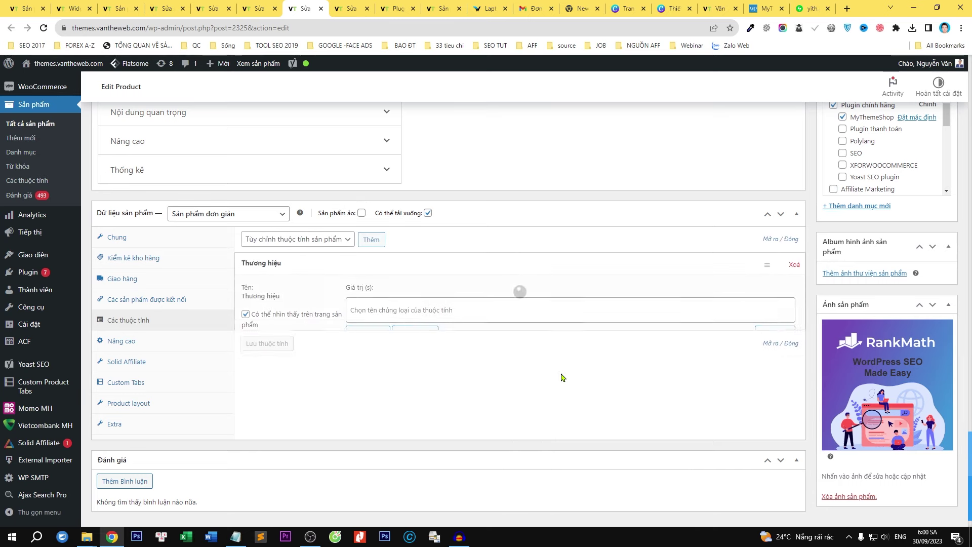
Set the Rank Math Pro product's Thương hiệu value to Mythemeshop, save the attributes and update the product.
click(423, 315)
text(m)
click(412, 330)
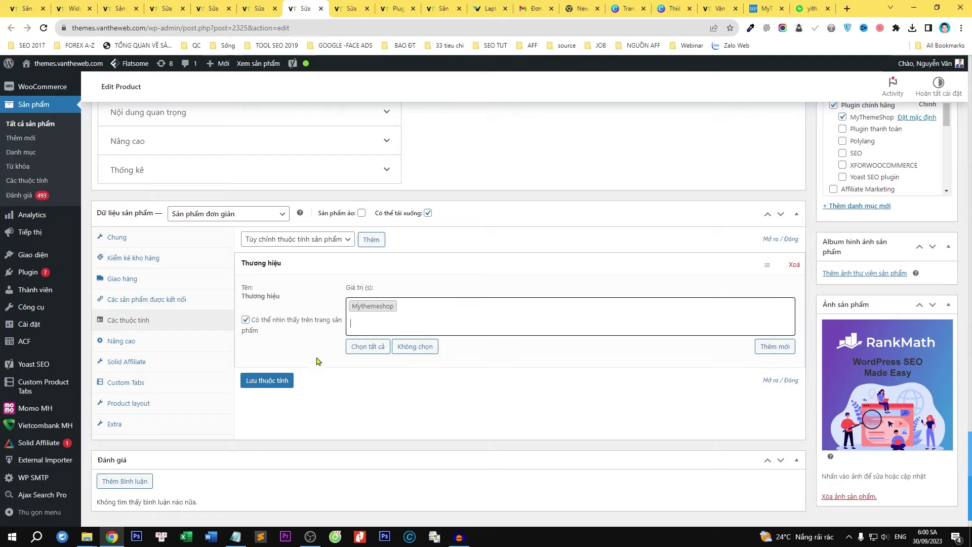
click(286, 380)
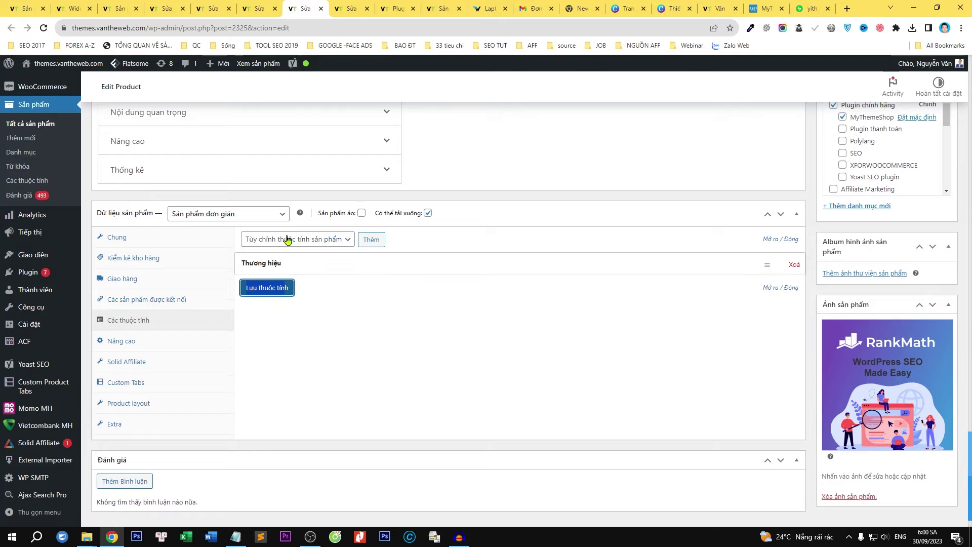
drag(970, 436, 961, 101)
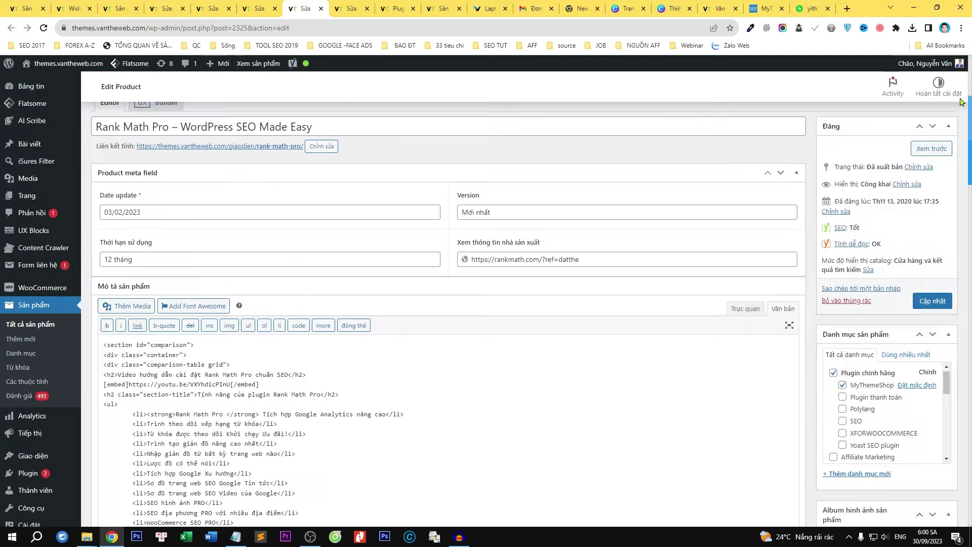
click(940, 296)
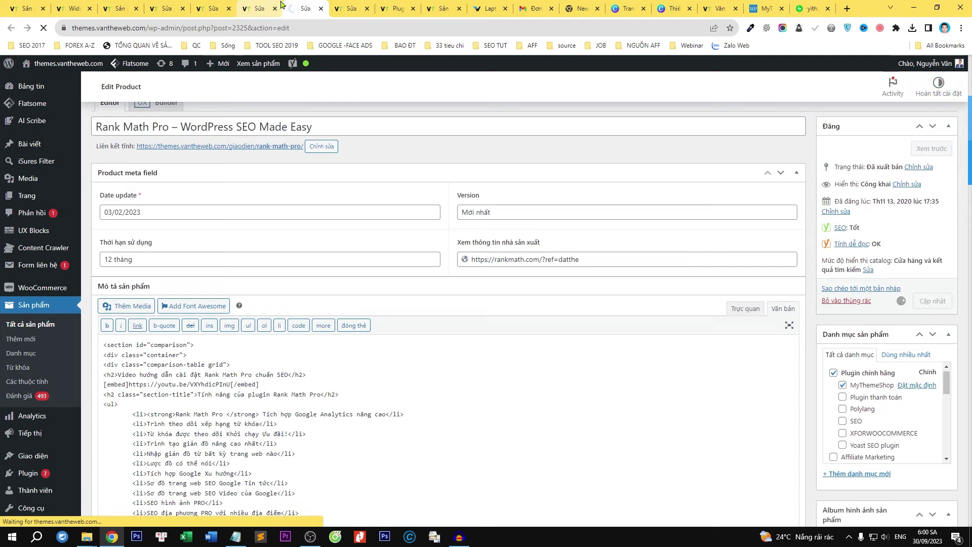
Add the existing Thương hiệu attribute to the MyThemeShop PointPro product.
click(248, 5)
scroll(399, 325, down, 10)
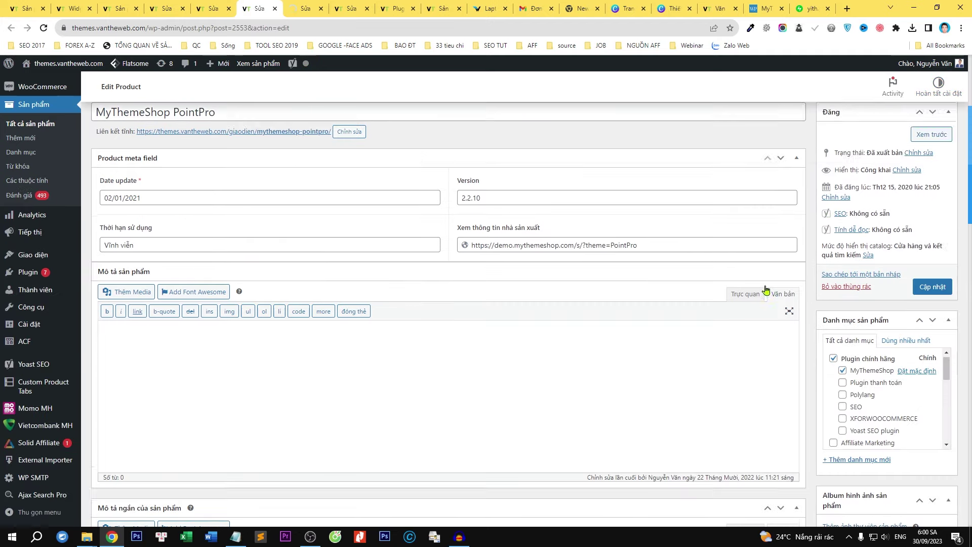
scroll(445, 333, down, 15)
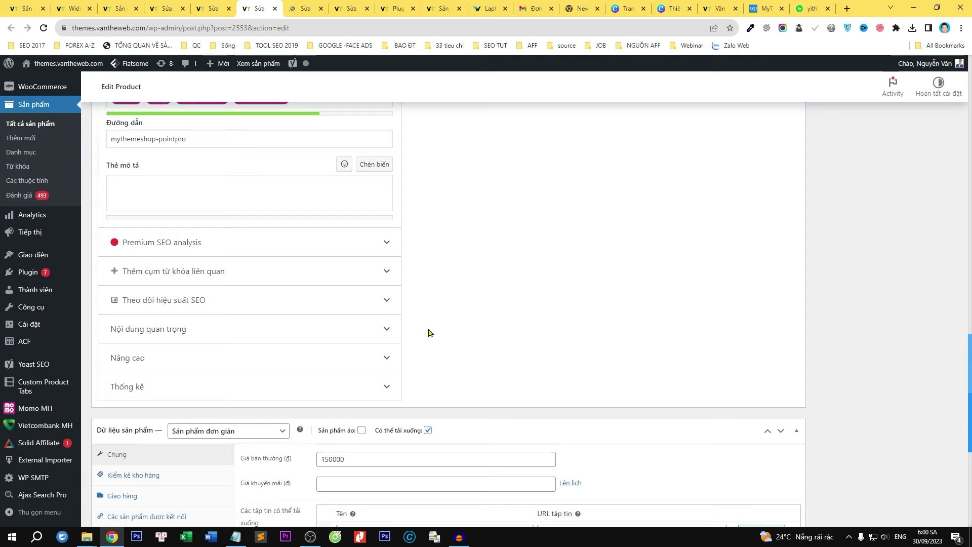
click(128, 385)
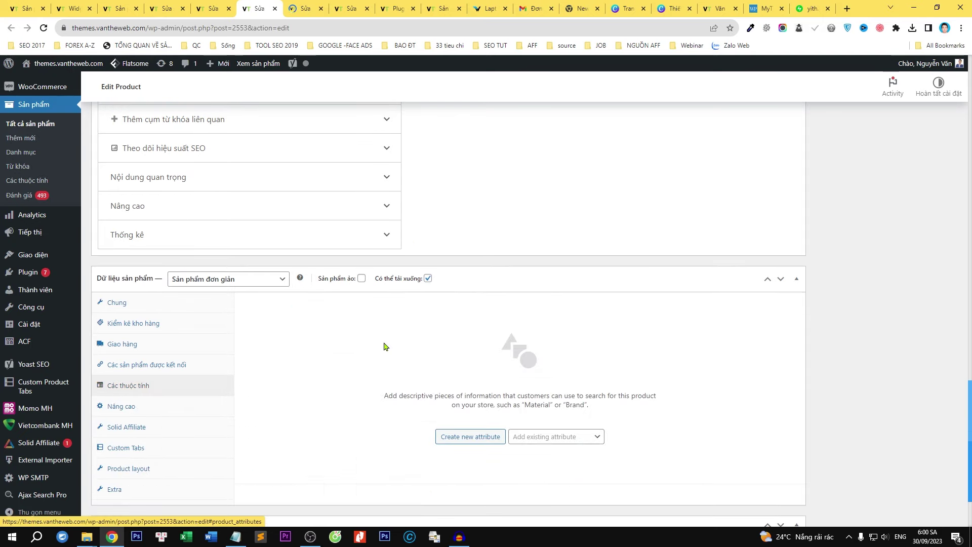
click(552, 440)
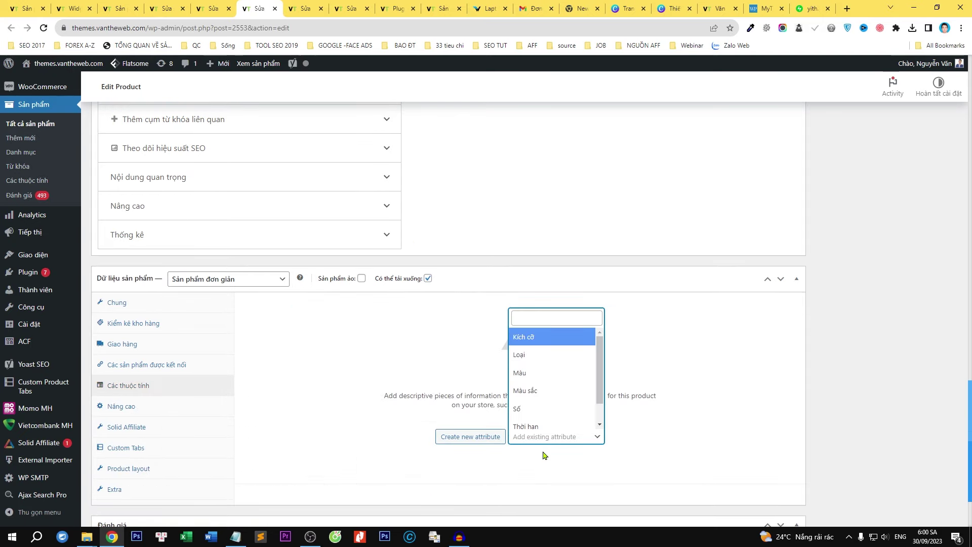
text(thương)
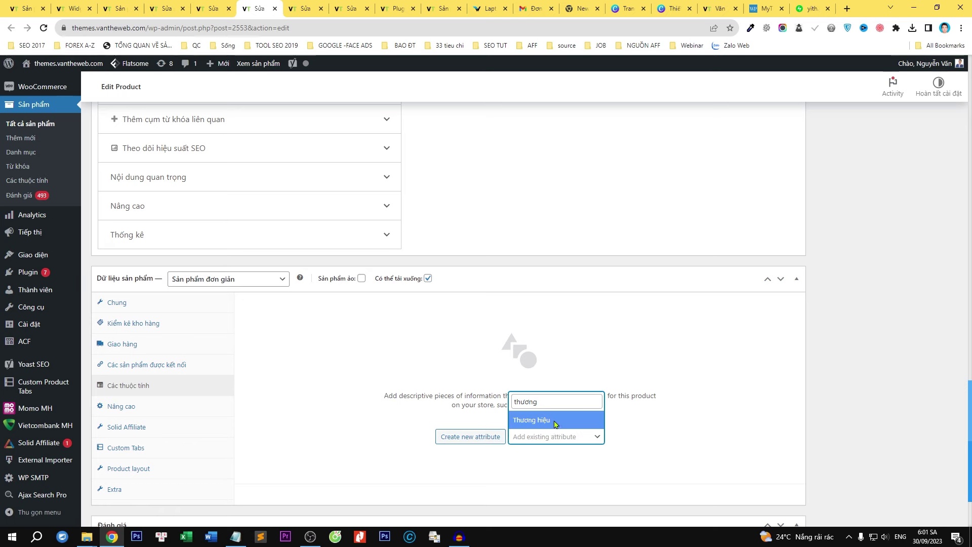
click(555, 420)
Set the MyThemeShop PointPro product's Thương hiệu value to Mythemeshop, save the attributes and update the product.
click(394, 383)
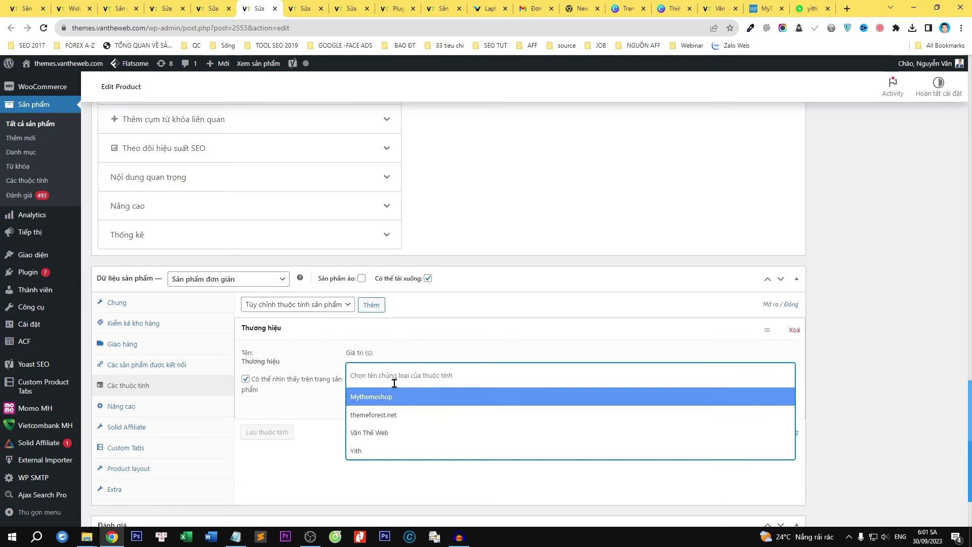
key(Return)
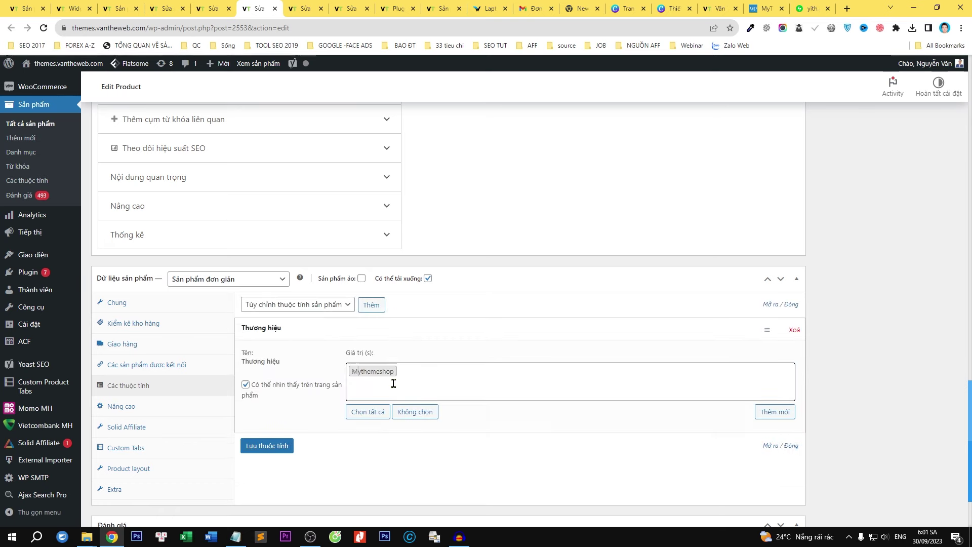
click(268, 447)
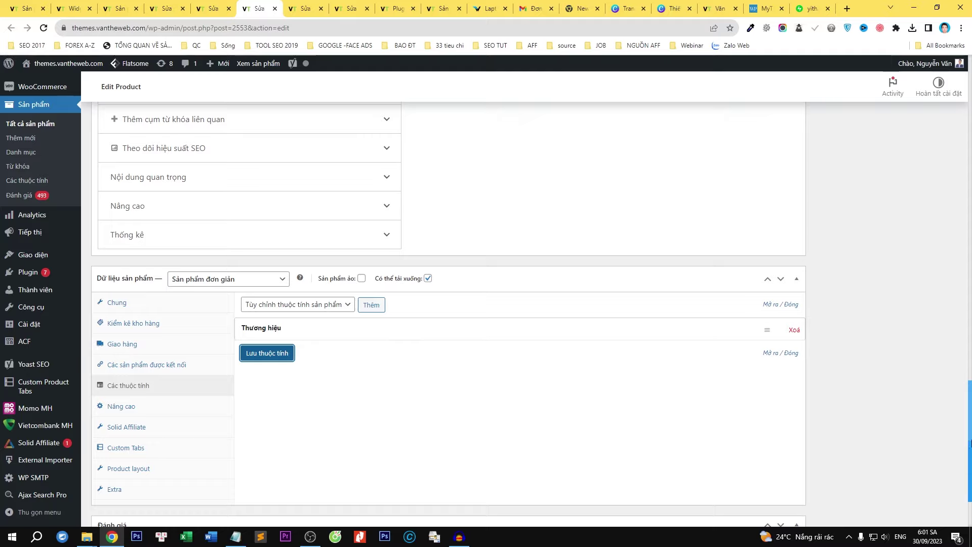
scroll(946, 213, up, 10)
click(927, 256)
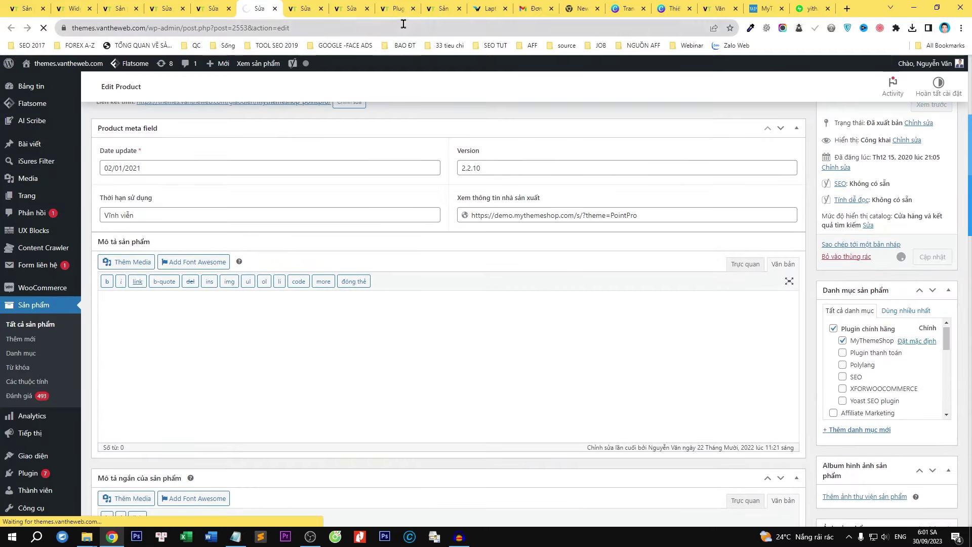
Reload the Plugin chính hãng category page of the shop and expand the Thương Hiệu filter to check its brands.
click(400, 7)
right_click(109, 242)
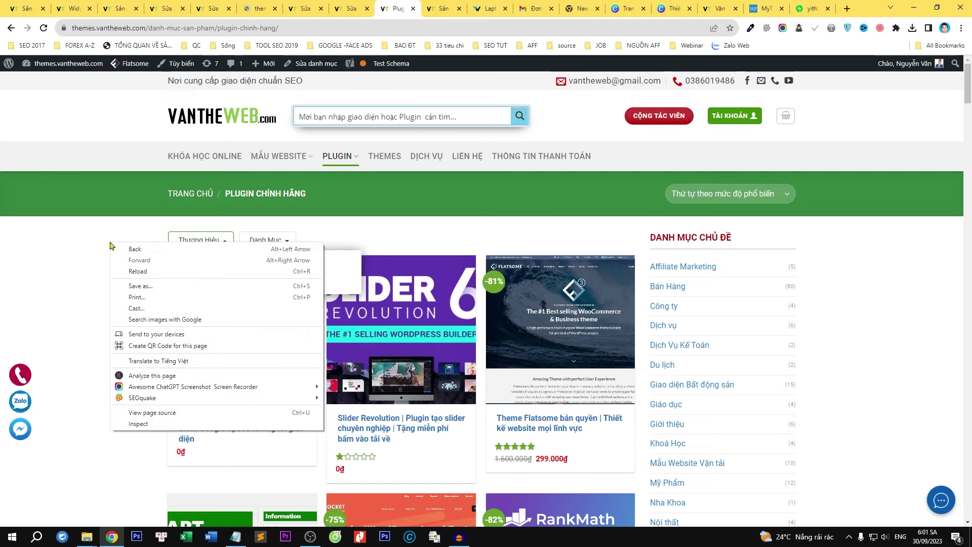
click(128, 268)
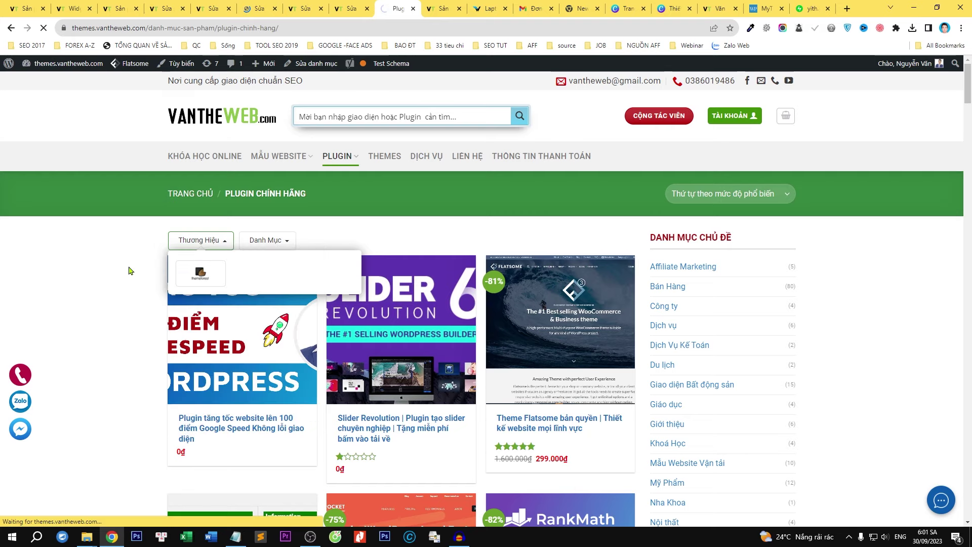
click(208, 243)
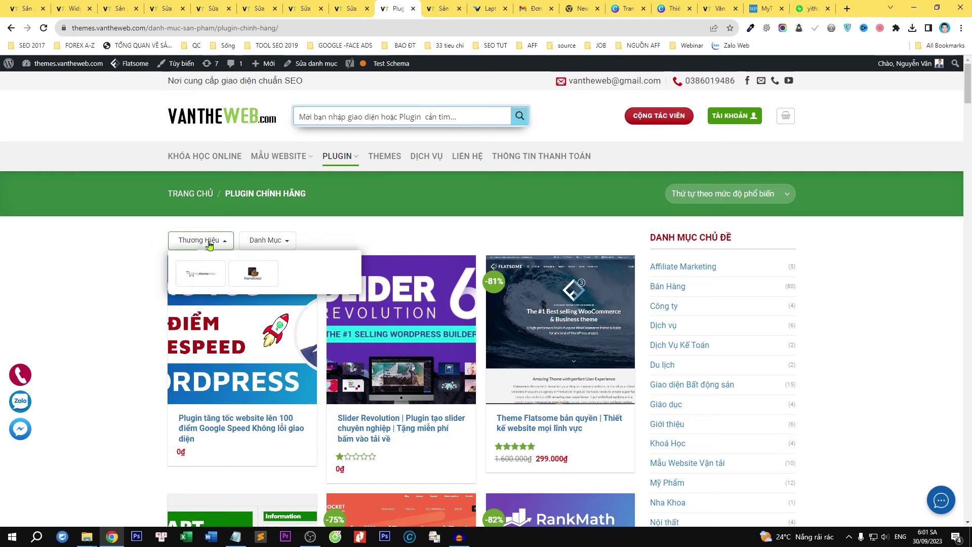
Reload the Plugin chính hãng category page once more and recheck the brands offered in the Thương Hiệu filter.
right_click(111, 257)
click(135, 284)
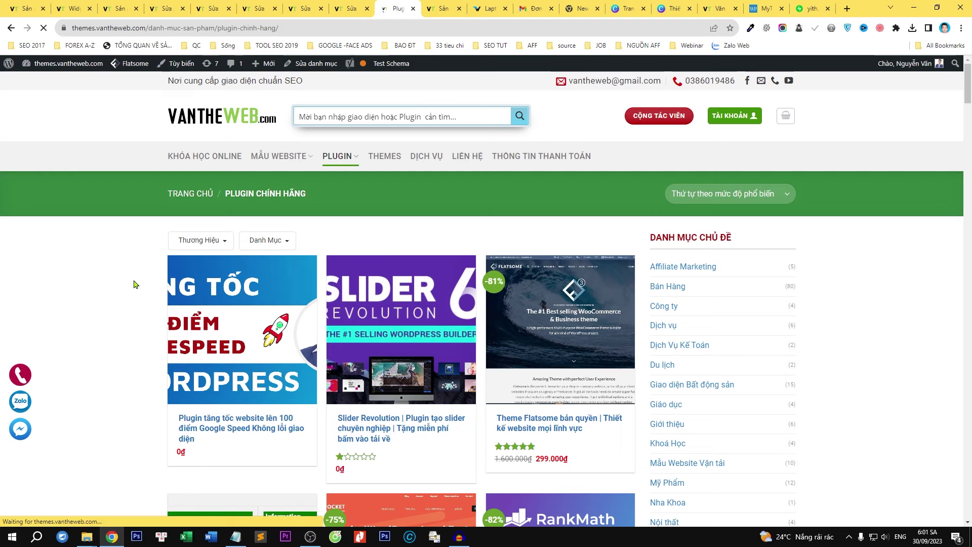
drag(219, 248, 223, 249)
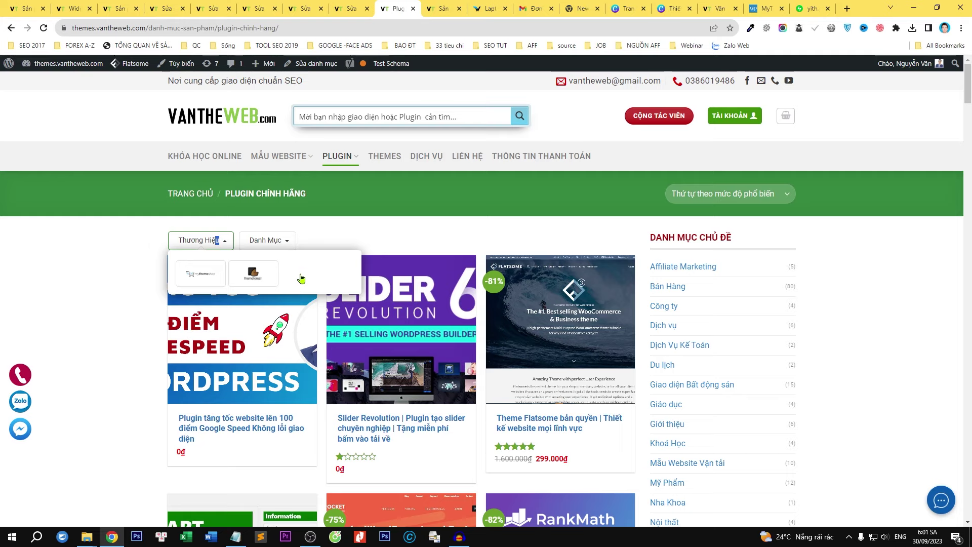
Update the Rank Math Pro product and the MyThemeShop PointPro product again.
click(304, 8)
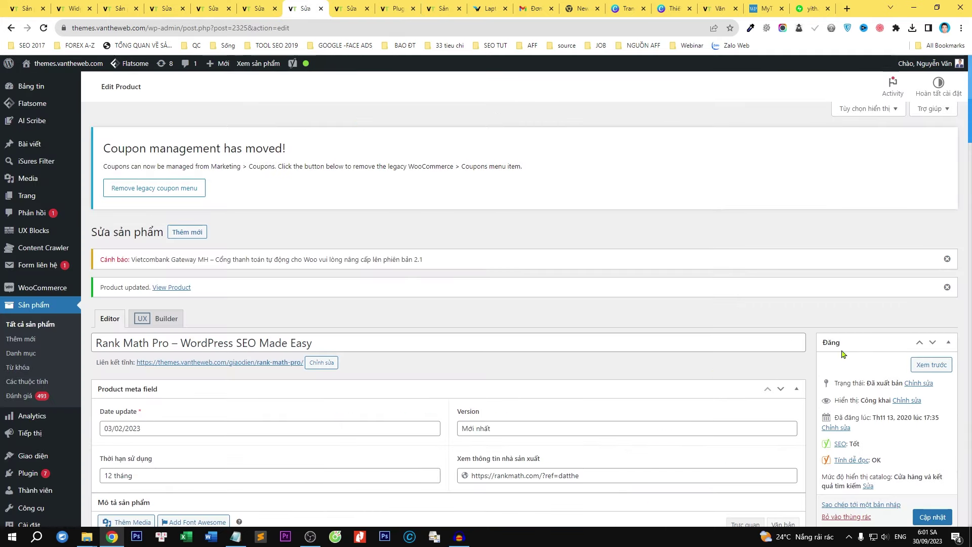
scroll(931, 385, down, 3)
click(947, 372)
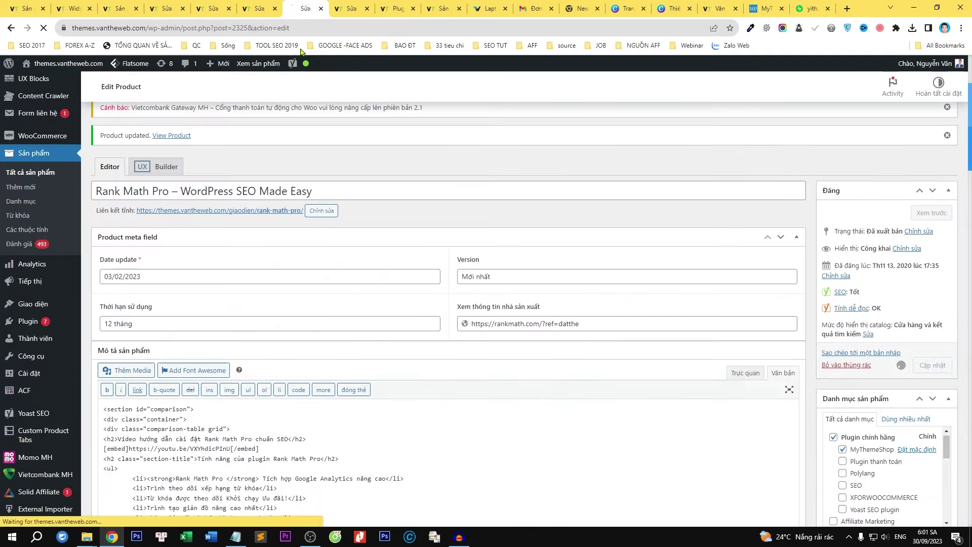
click(259, 9)
scroll(509, 290, down, 4)
click(932, 314)
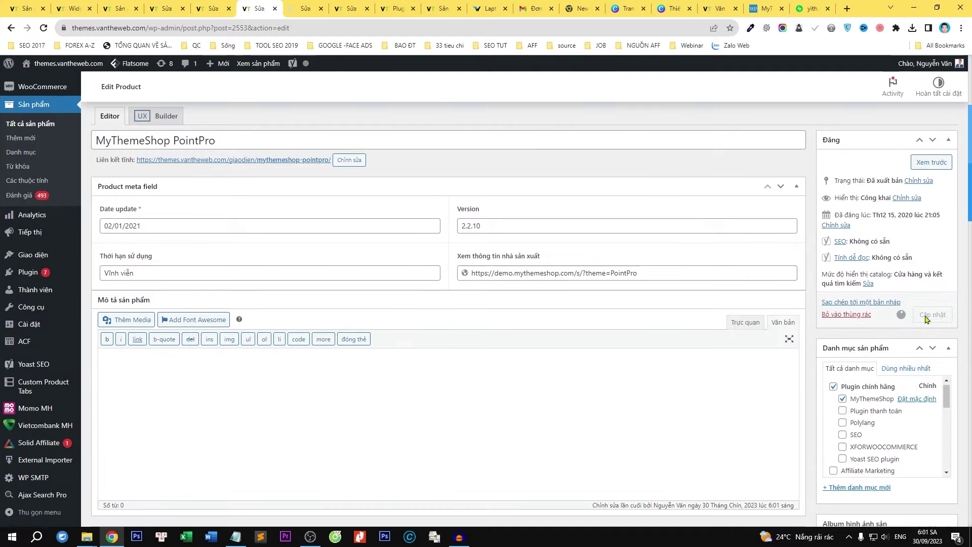
Check the Thương hiệu attribute of the YITH WooCommerce Ajax Product Filter Premium product and update the product.
click(207, 7)
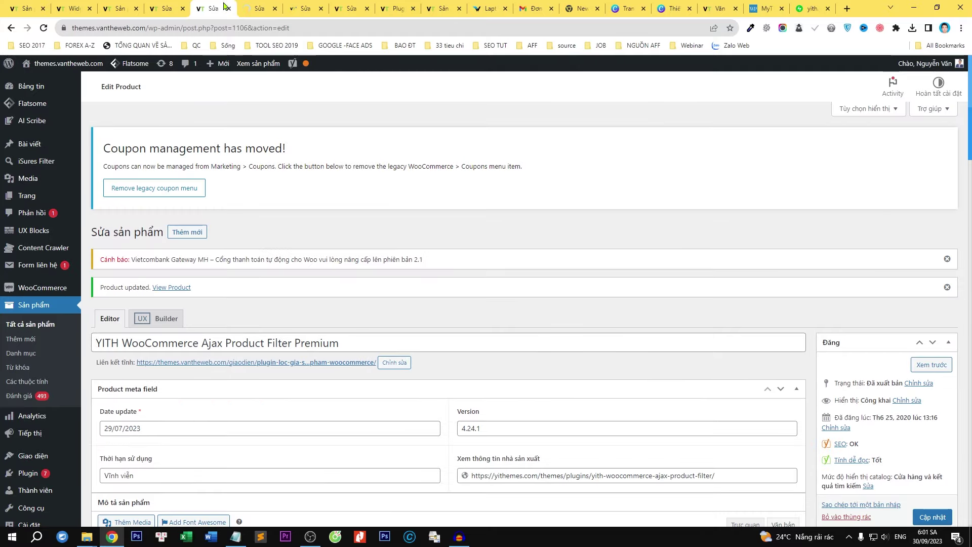
scroll(632, 310, down, 20)
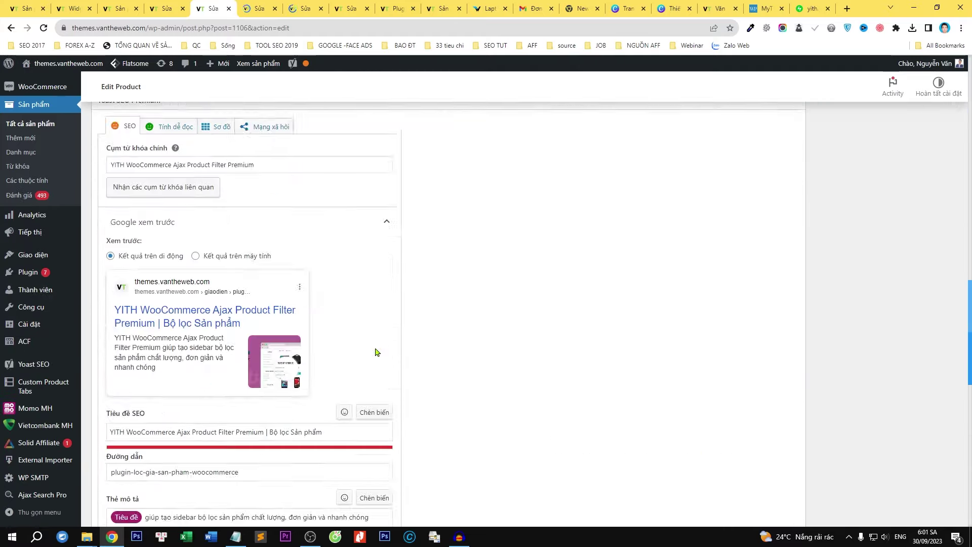
scroll(248, 393, down, 6)
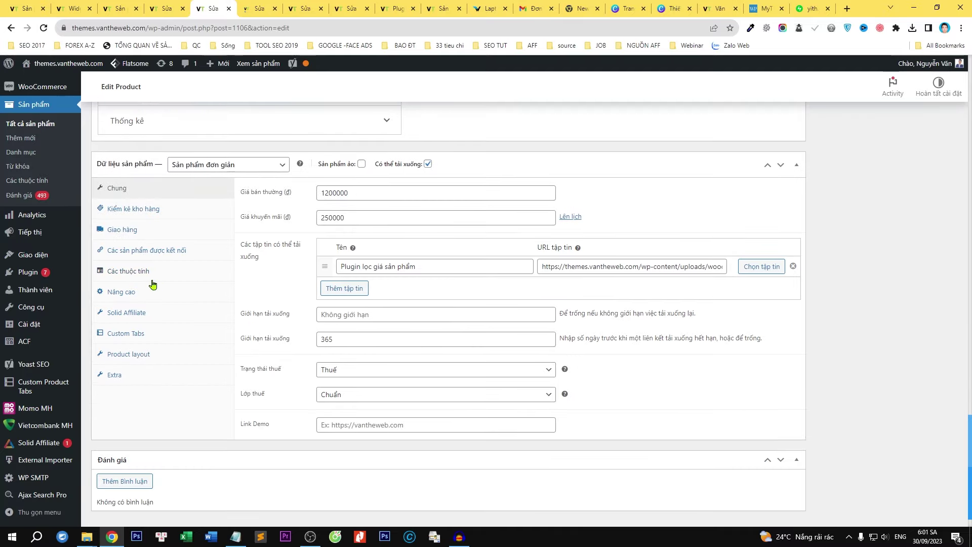
click(144, 273)
click(314, 240)
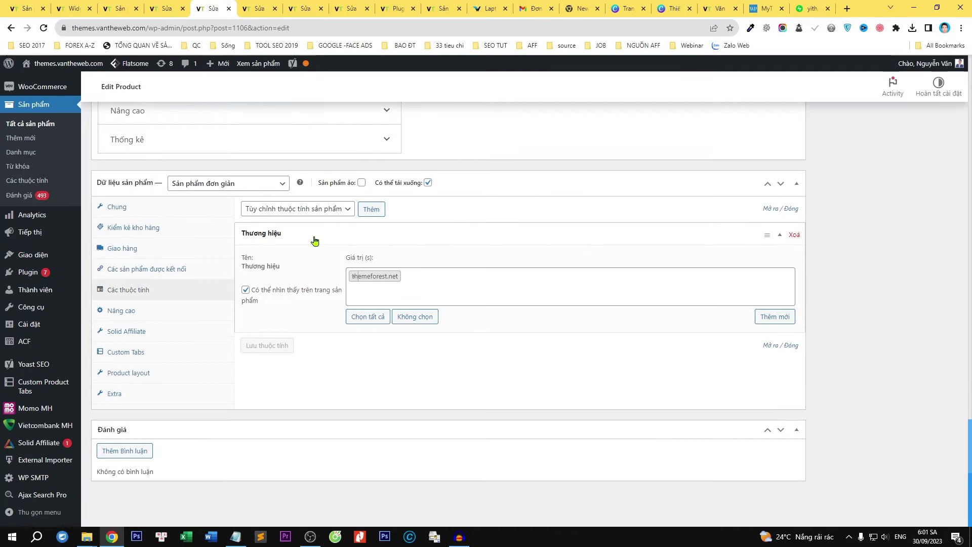
scroll(359, 276, up, 20)
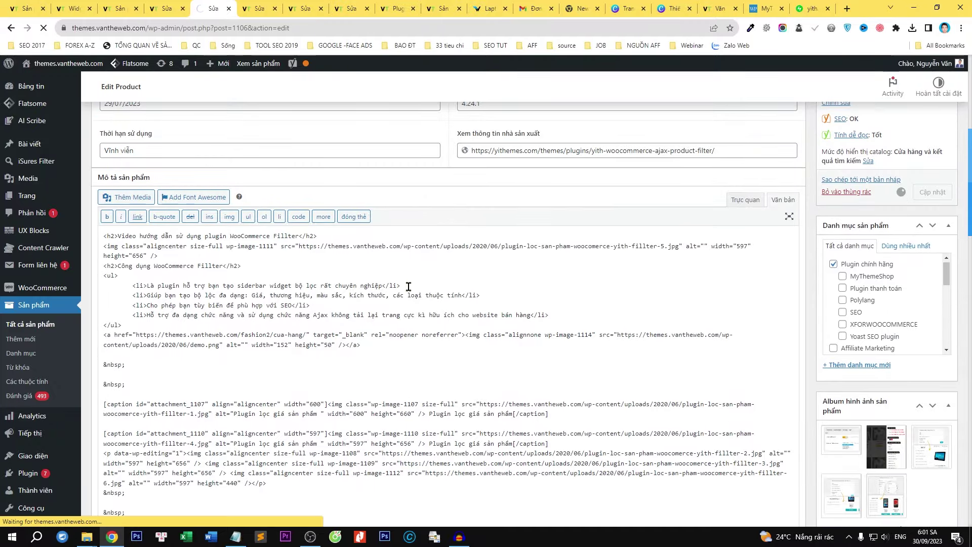
scroll(400, 279, up, 5)
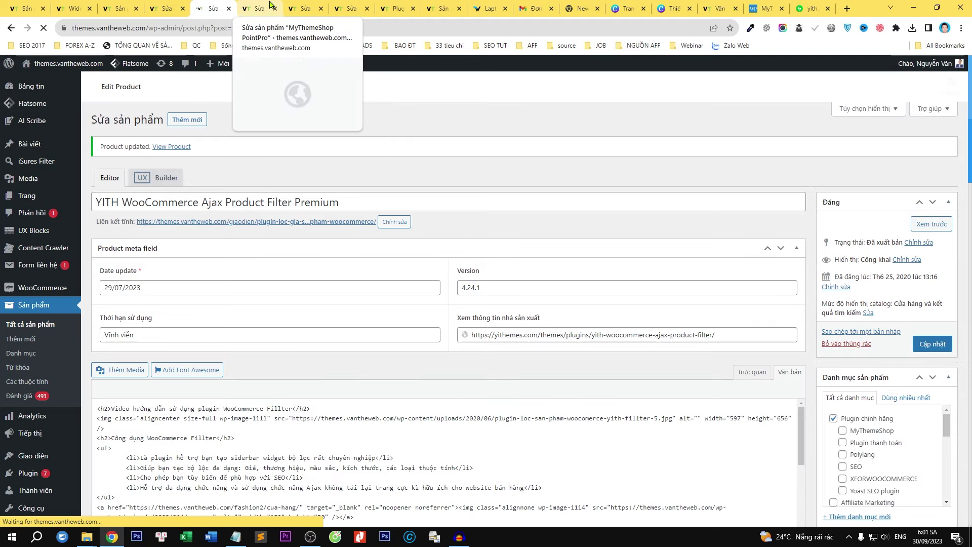
Look through the open product edit pages, reload the Plugin chính hãng category page and inspect its Thương Hiệu filter.
click(252, 5)
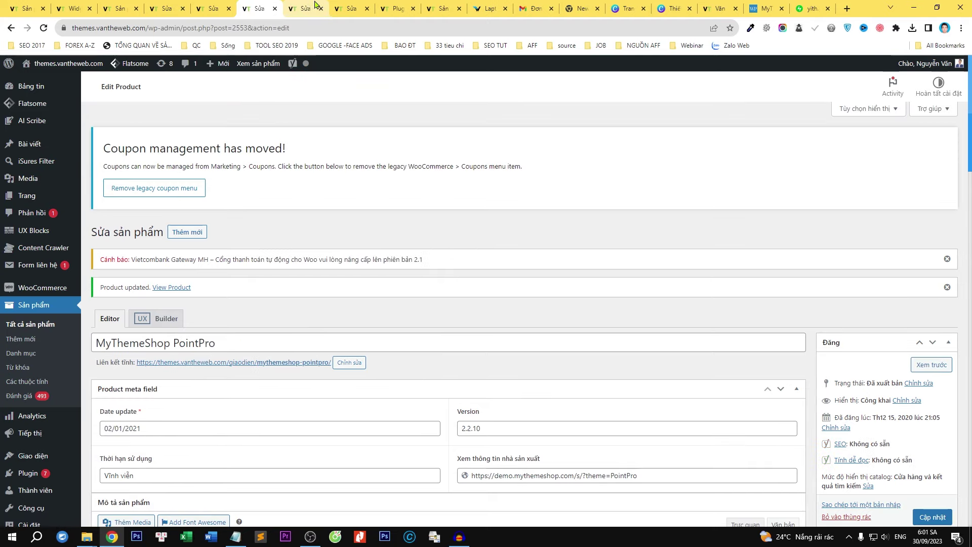
click(352, 6)
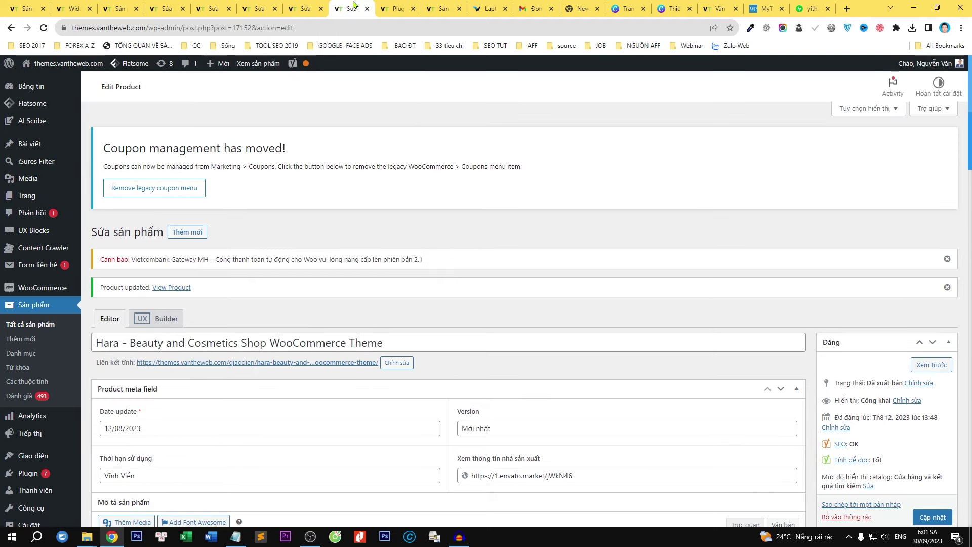
click(389, 5)
right_click(104, 233)
click(116, 261)
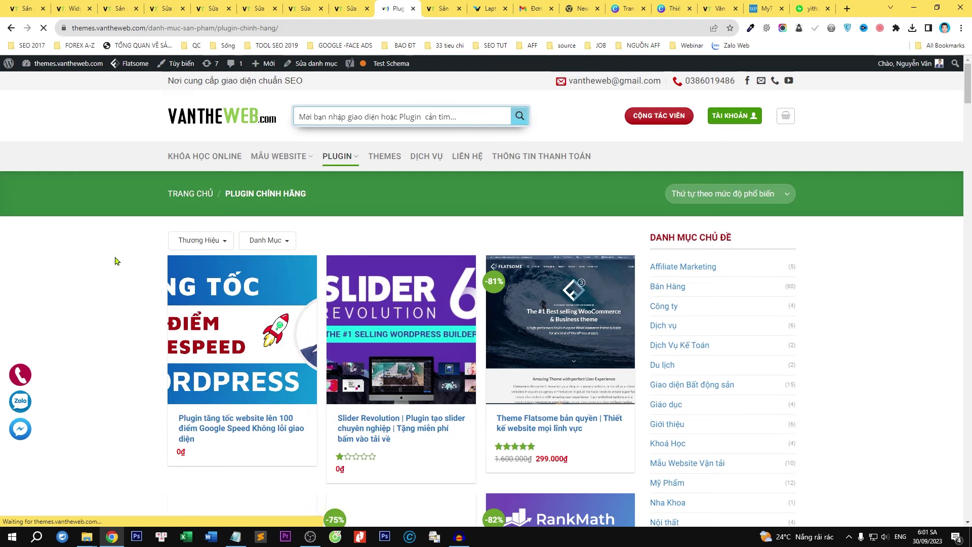
click(207, 241)
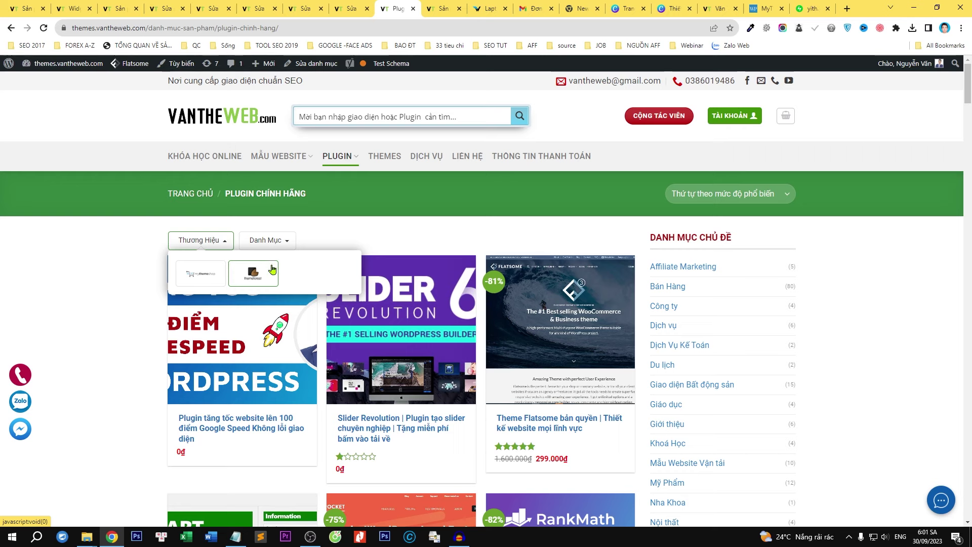
click(48, 314)
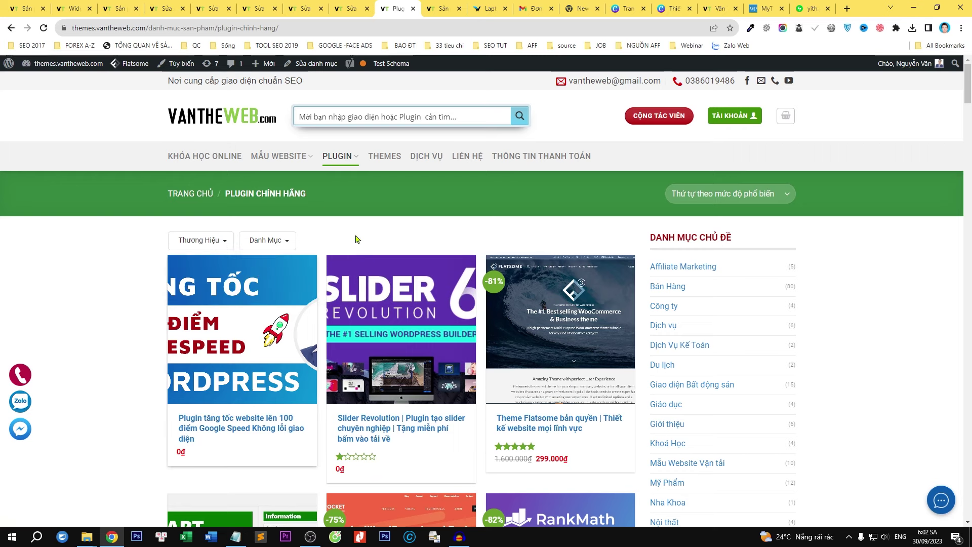
Compare the Thương Hiệu and Danh Mục dropdown filters of the category page with the filters on the demo shop's laptop page.
drag(324, 193, 225, 188)
click(176, 246)
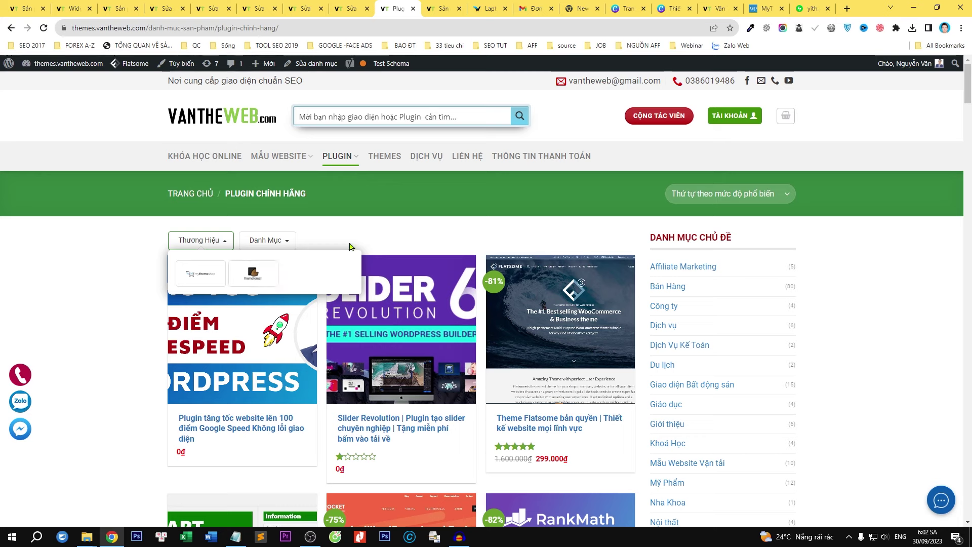
click(283, 240)
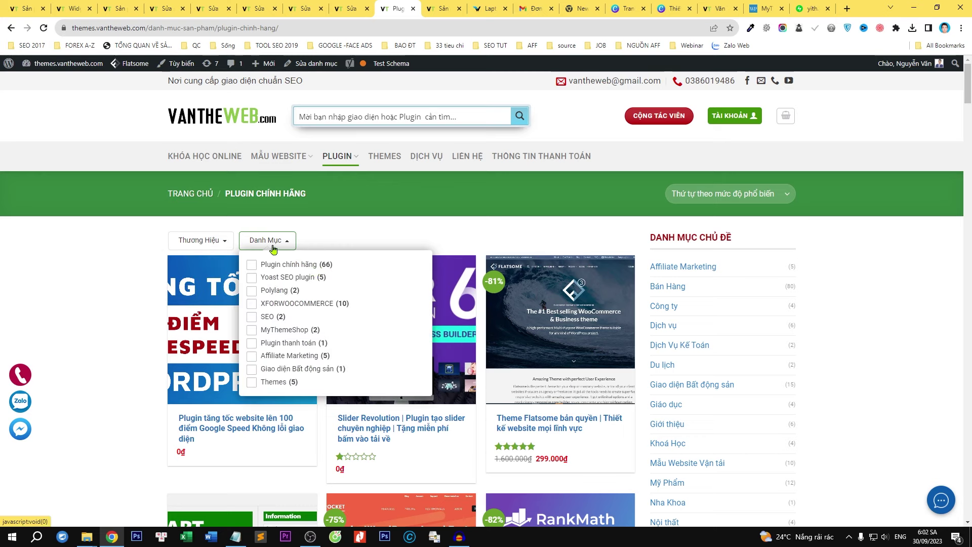
click(215, 239)
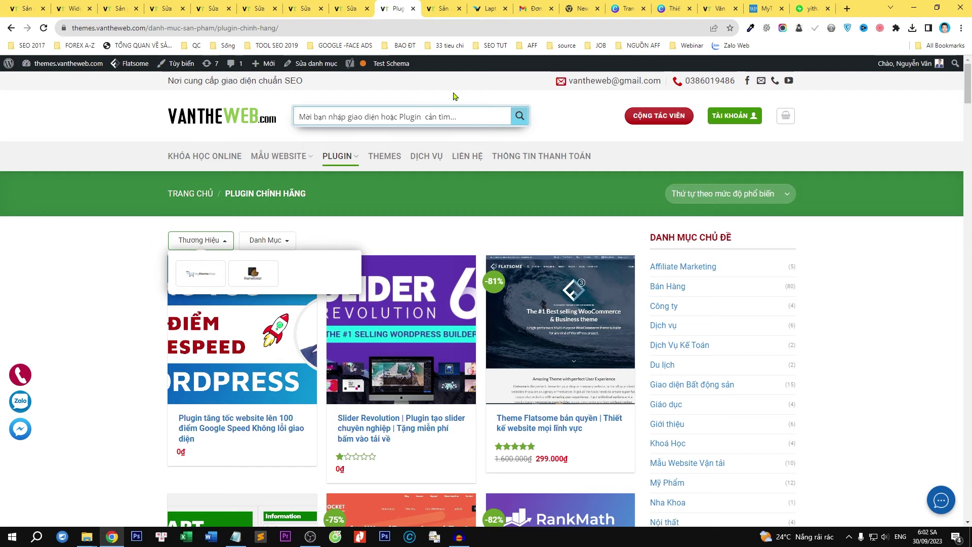
click(489, 8)
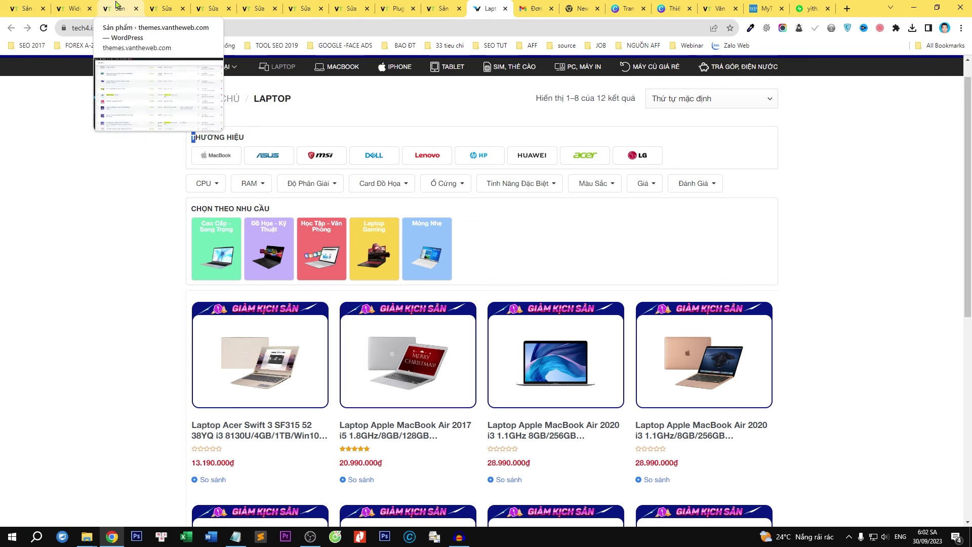
Turn off Hiện số sản phẩm and Bật Dropdown in the Thương hiệu filter widget, save it, and reload the category page to check.
click(83, 6)
scroll(577, 223, up, 3)
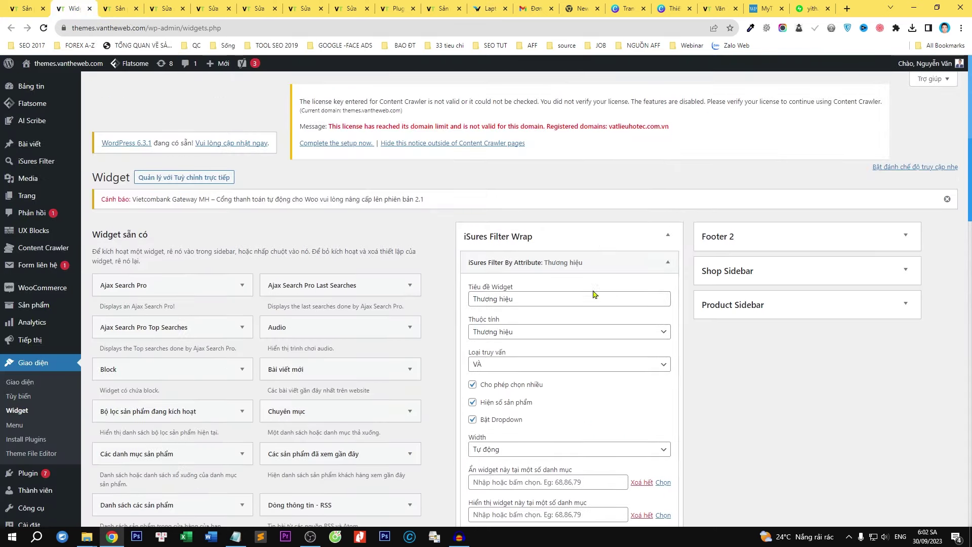
scroll(581, 321, down, 2)
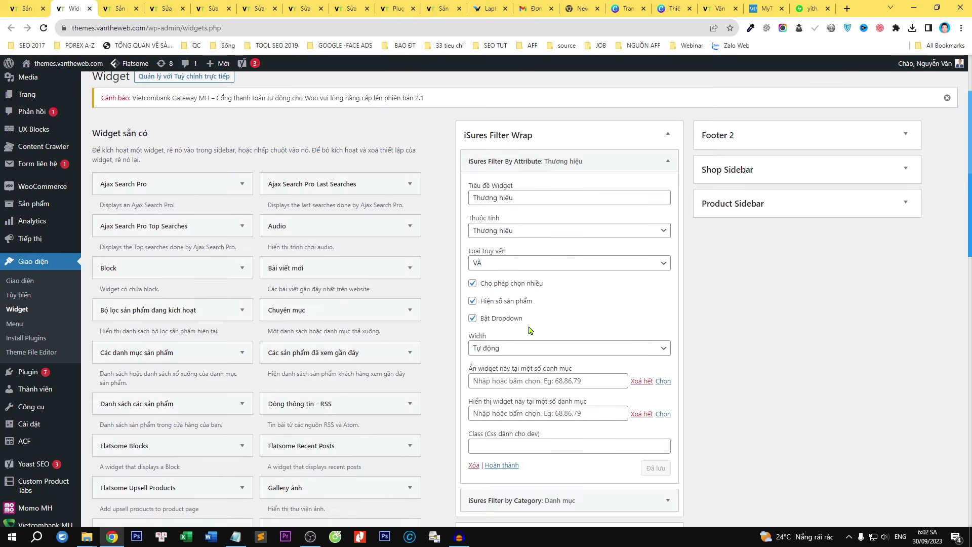
drag(507, 320, 530, 318)
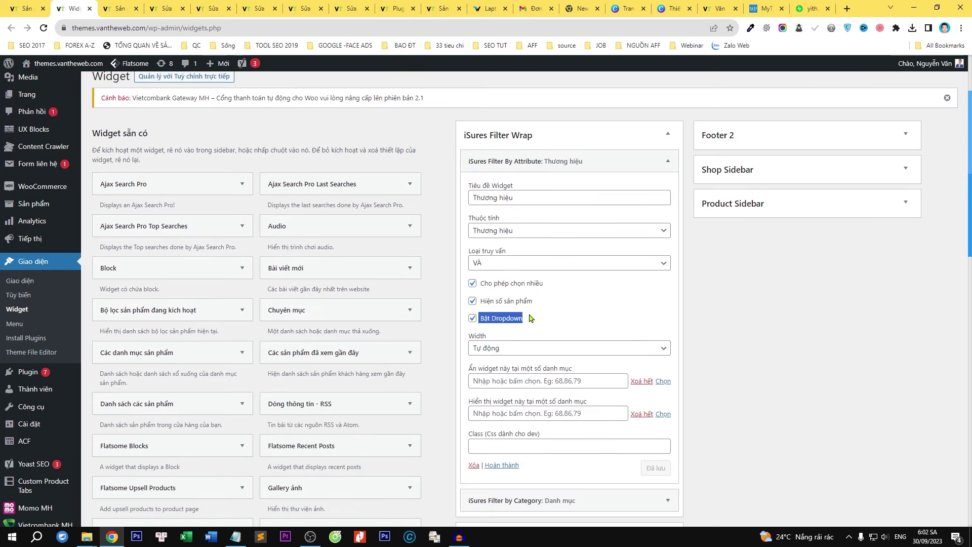
click(473, 319)
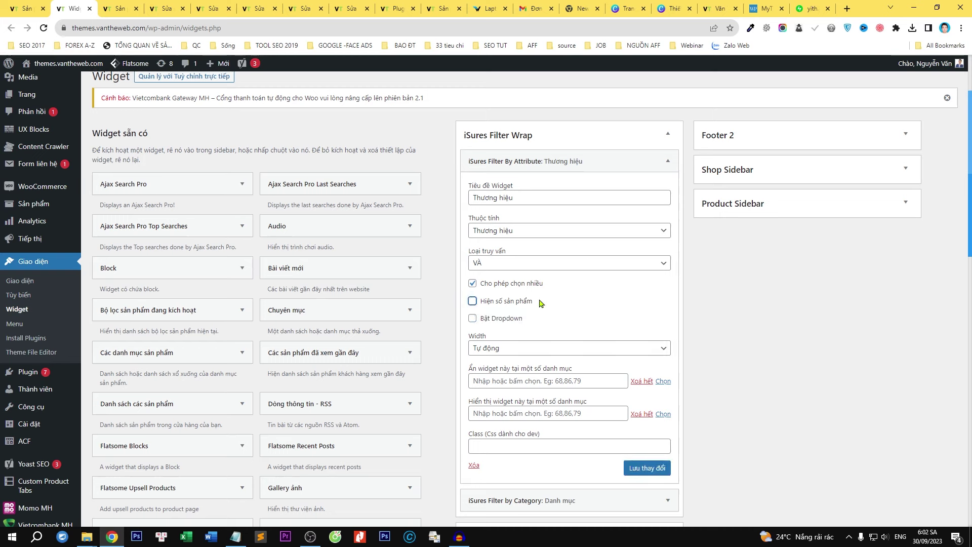
click(651, 468)
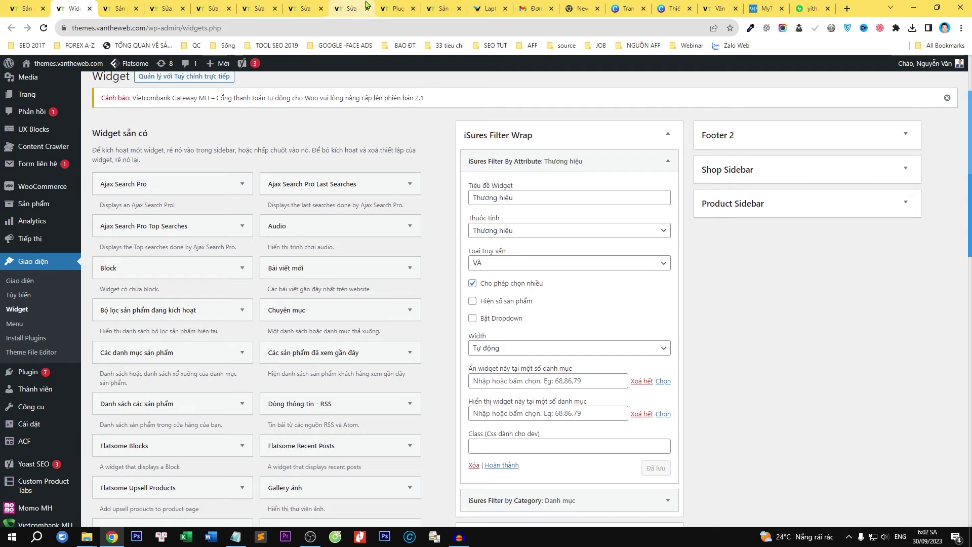
click(394, 8)
click(43, 28)
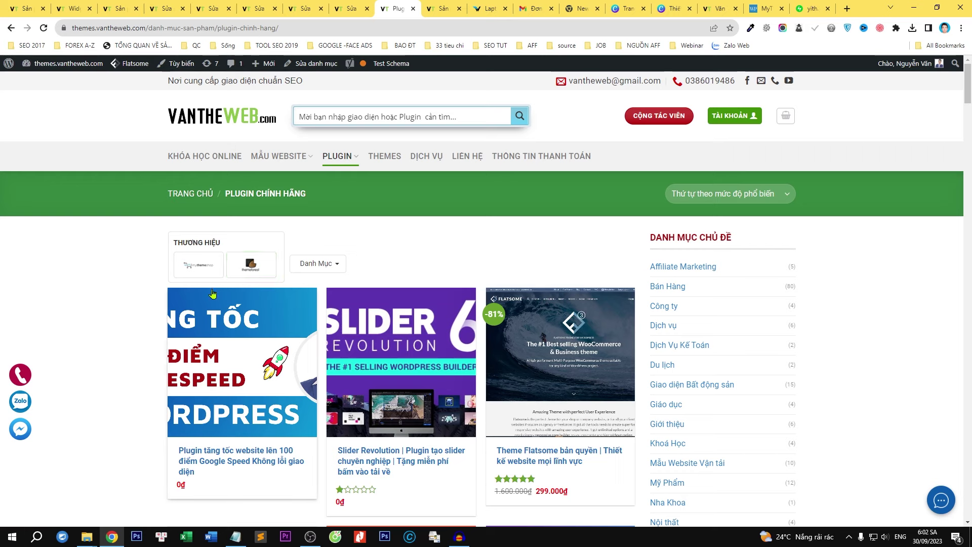
Turn Hiện số sản phẩm and Bật Dropdown back on in the Thương hiệu filter widget and save the changes.
click(174, 5)
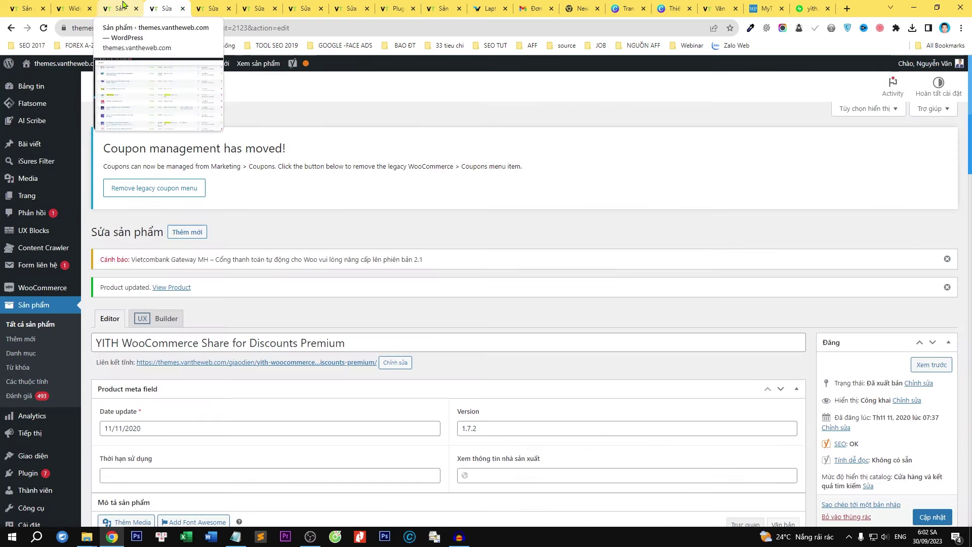
click(71, 9)
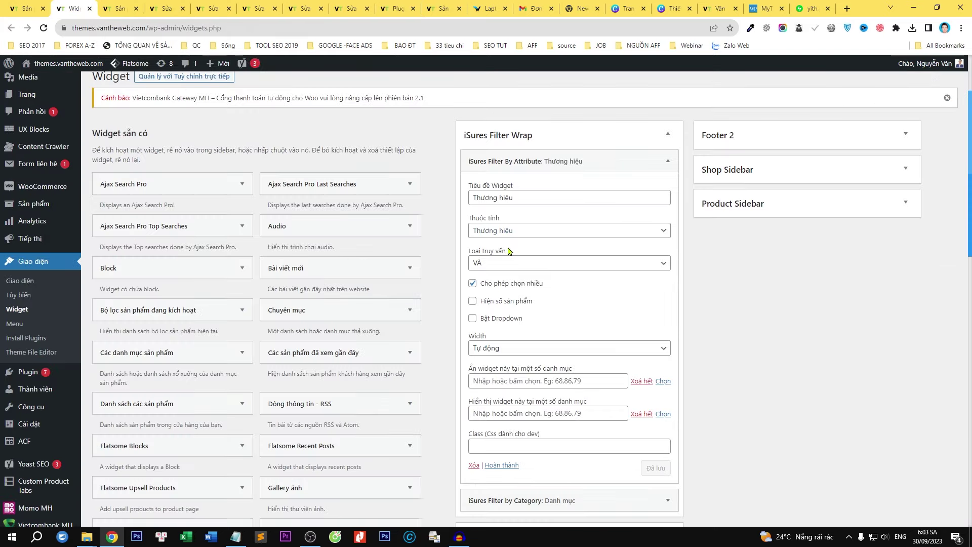
click(508, 304)
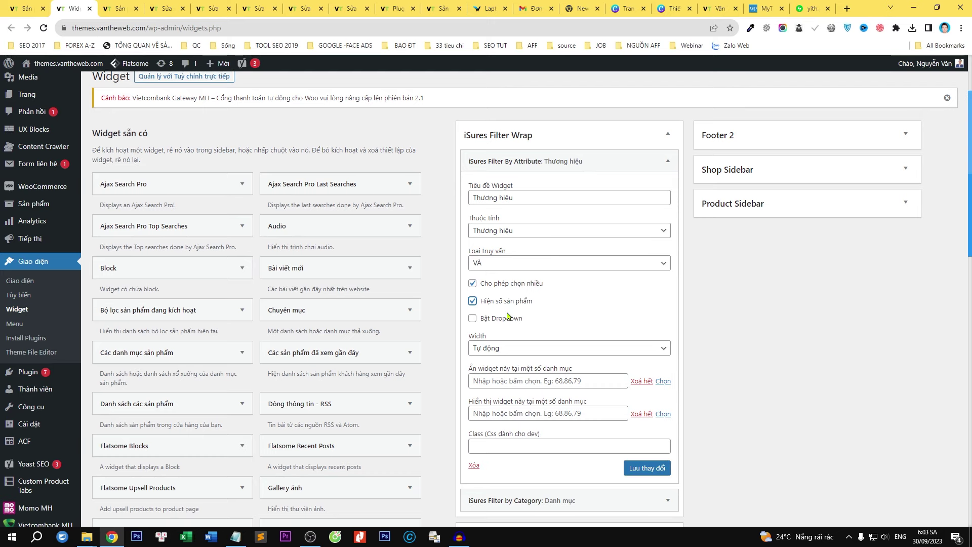
click(639, 469)
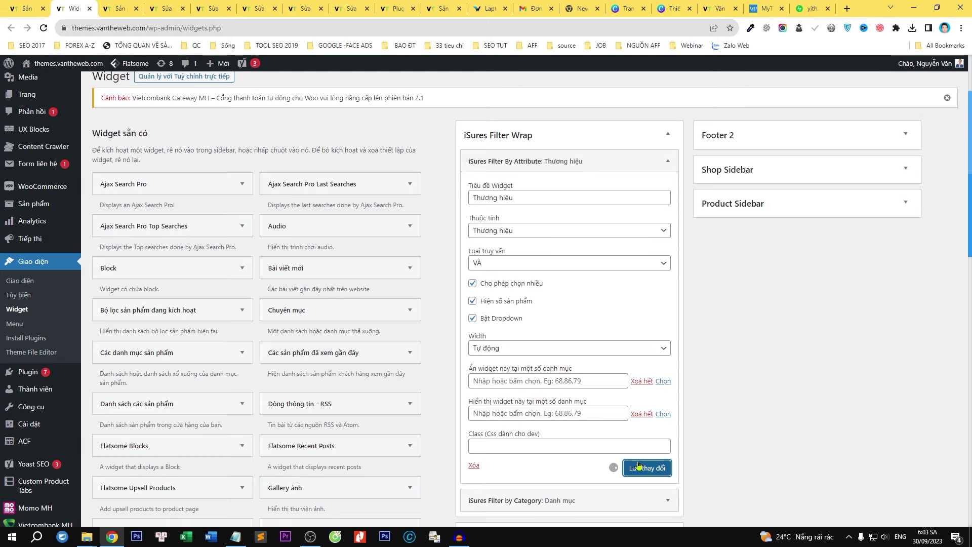
Examine the CPU, RAM, Độ Phân Giải and Card Đồ Họa dropdown filters on the demo shop's laptop page.
drag(490, 8, 257, 7)
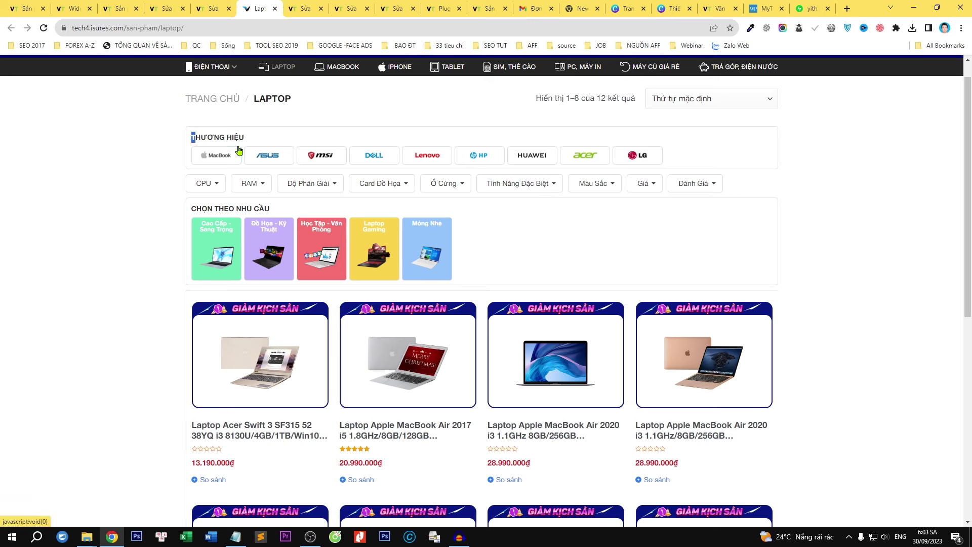
click(213, 187)
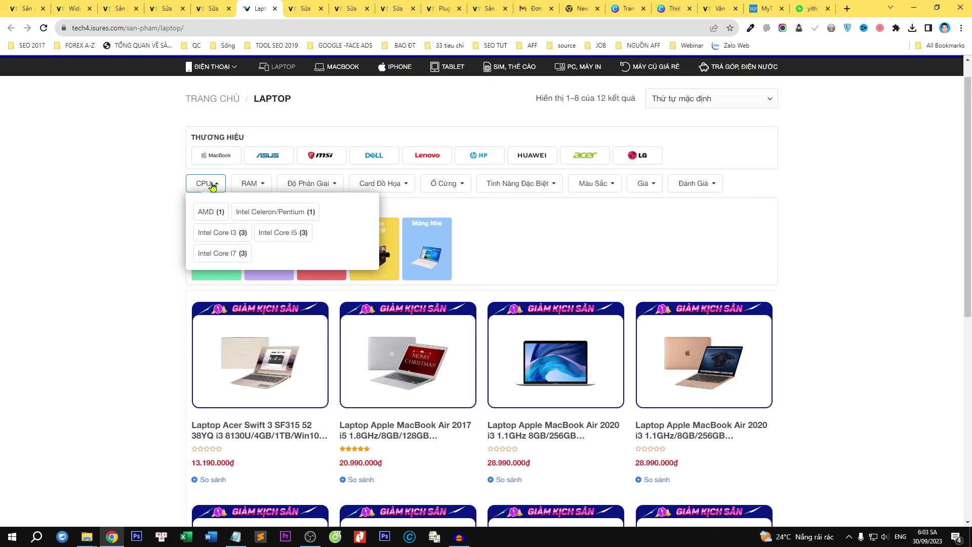
click(155, 200)
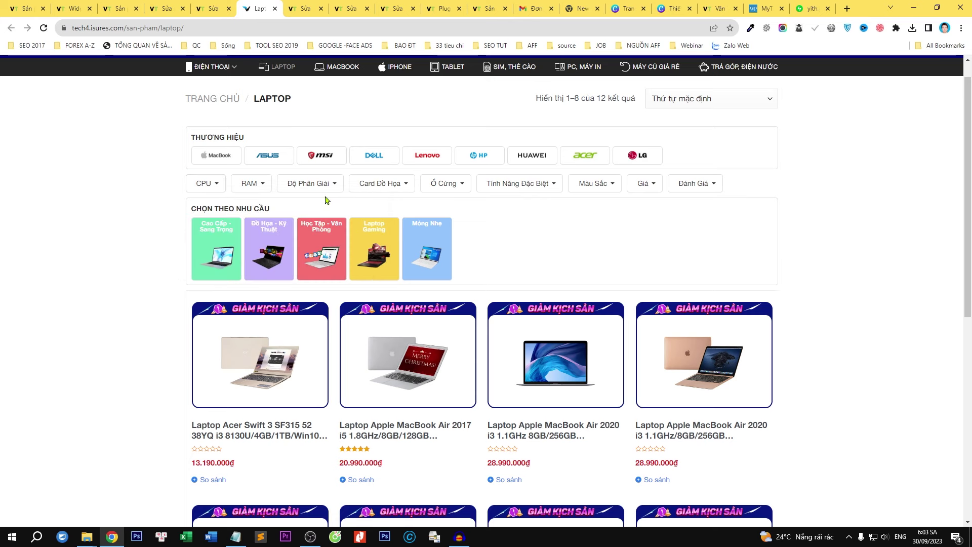
click(252, 191)
click(285, 186)
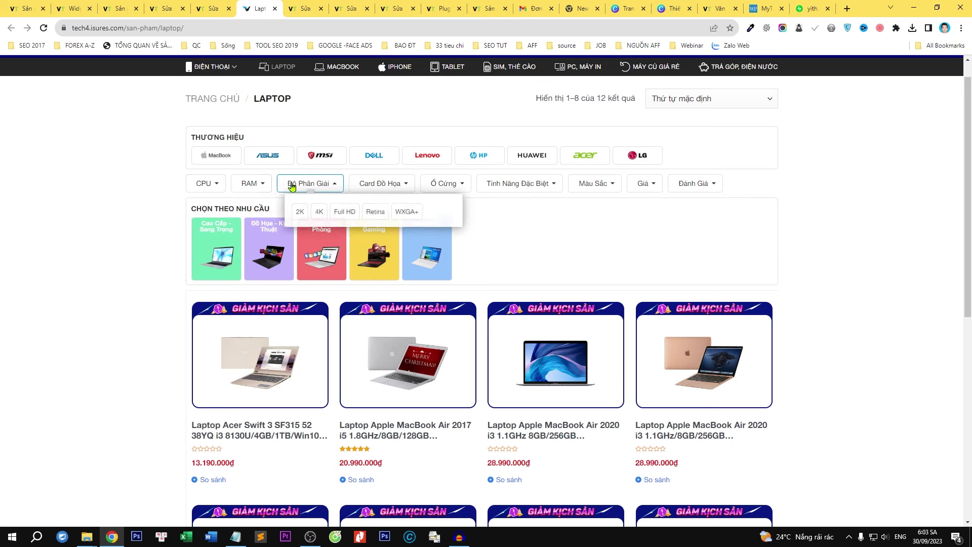
click(364, 184)
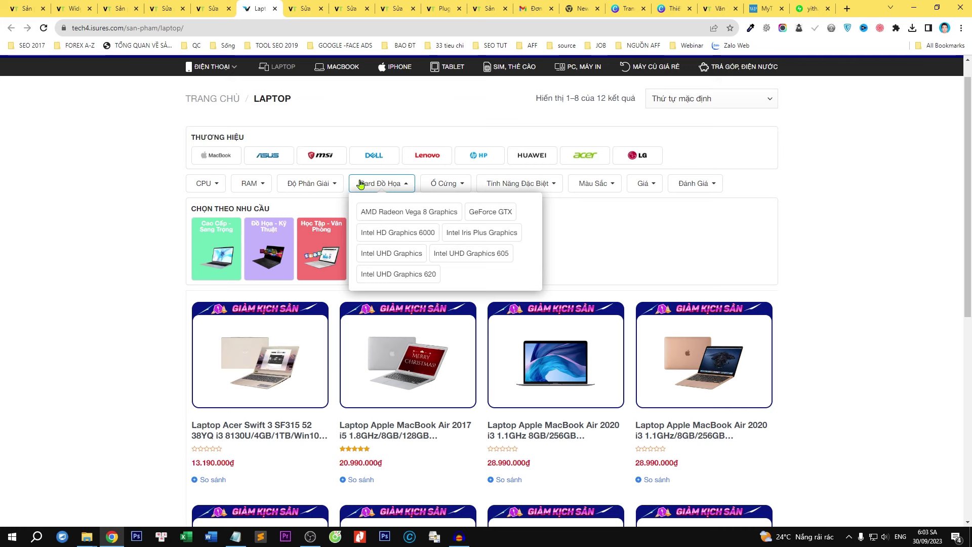
Examine the Ổ Cứng, Tính Năng Đặc Biệt and Màu Sắc filters on the demo laptop page and filter by the yellow-green swatch.
click(463, 182)
click(499, 184)
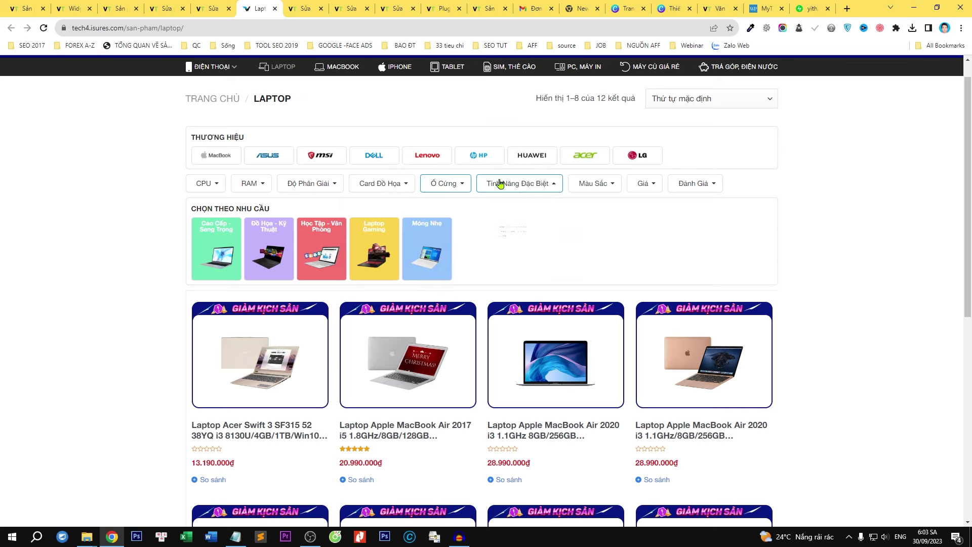
click(595, 192)
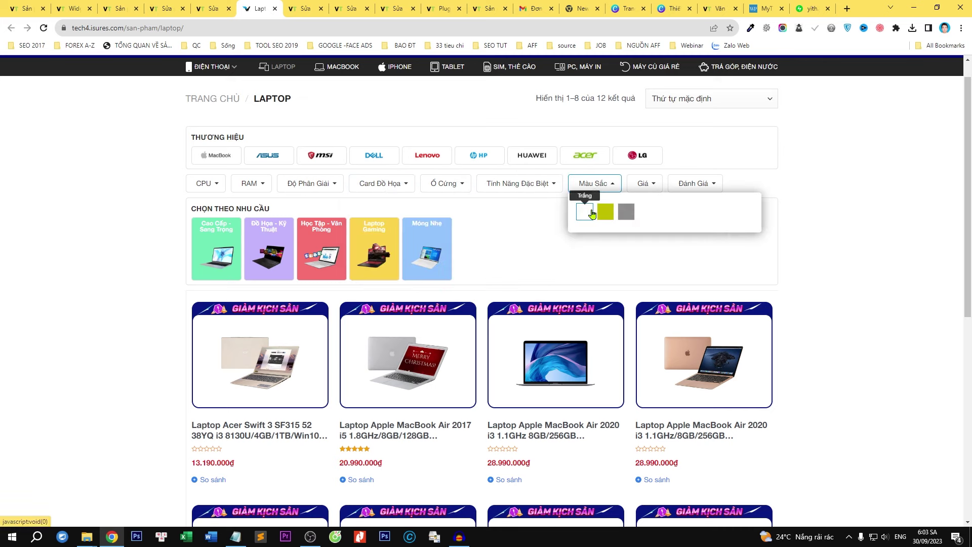
click(610, 212)
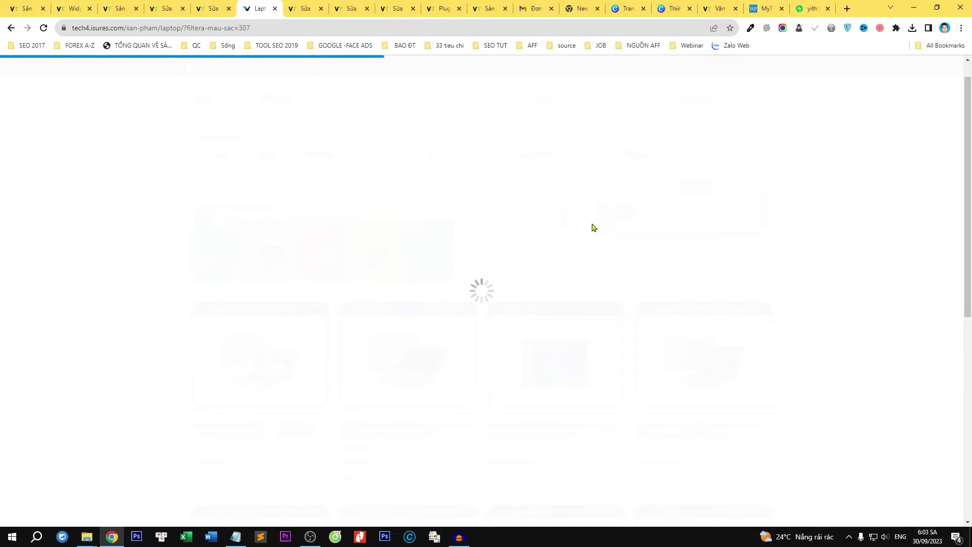
scroll(323, 115, down, 5)
Create a product attribute named Màu sắc on the shop's attributes page, with the Ajax filter display type Dạng màu sắc.
click(166, 7)
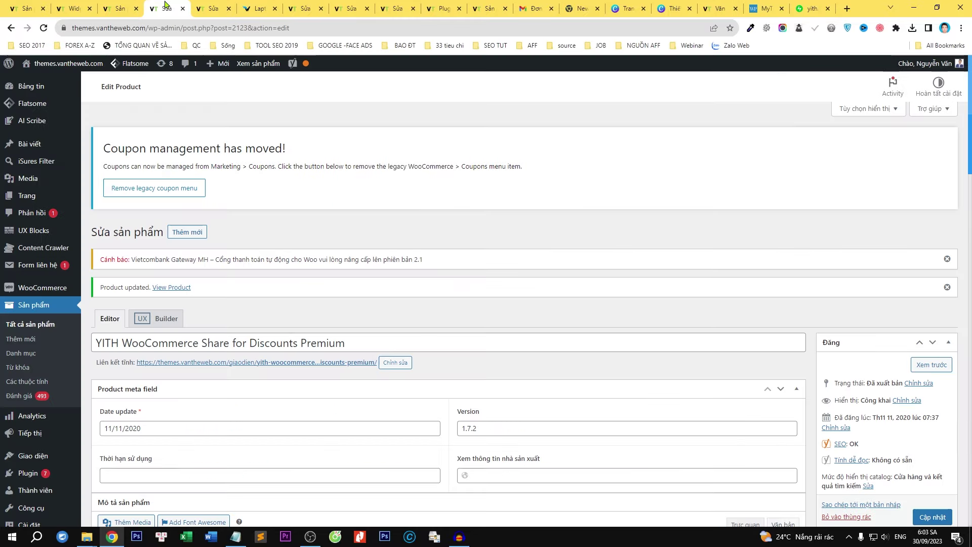
scroll(84, 370, down, 1)
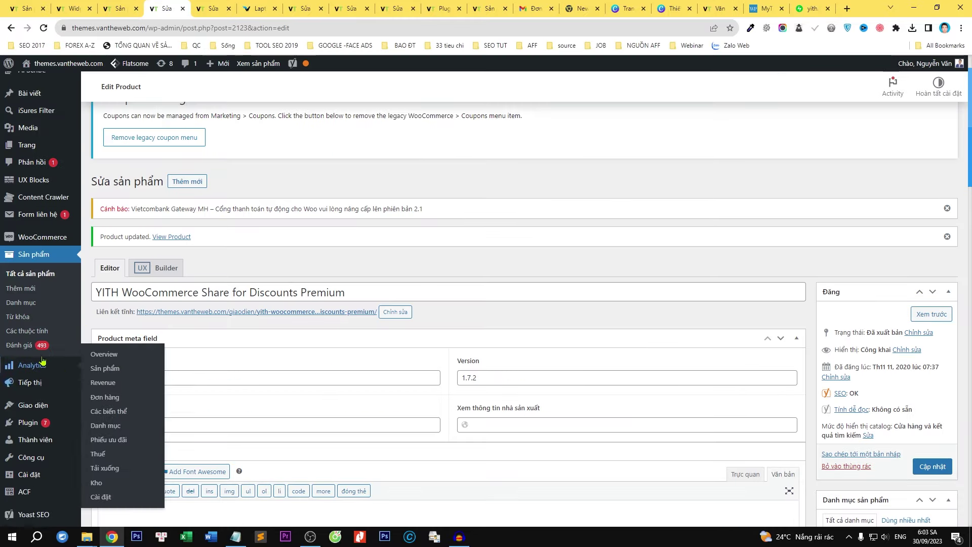
click(26, 332)
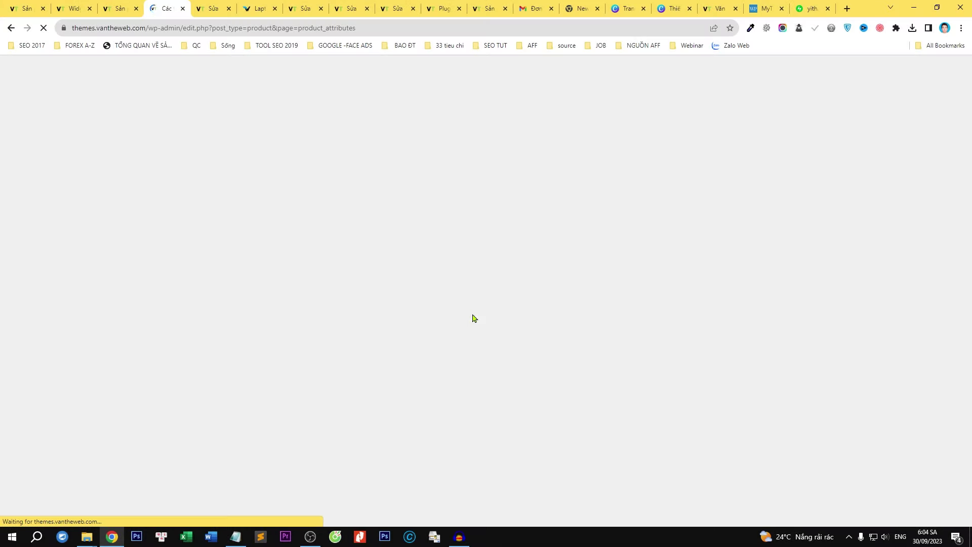
scroll(483, 251, down, 2)
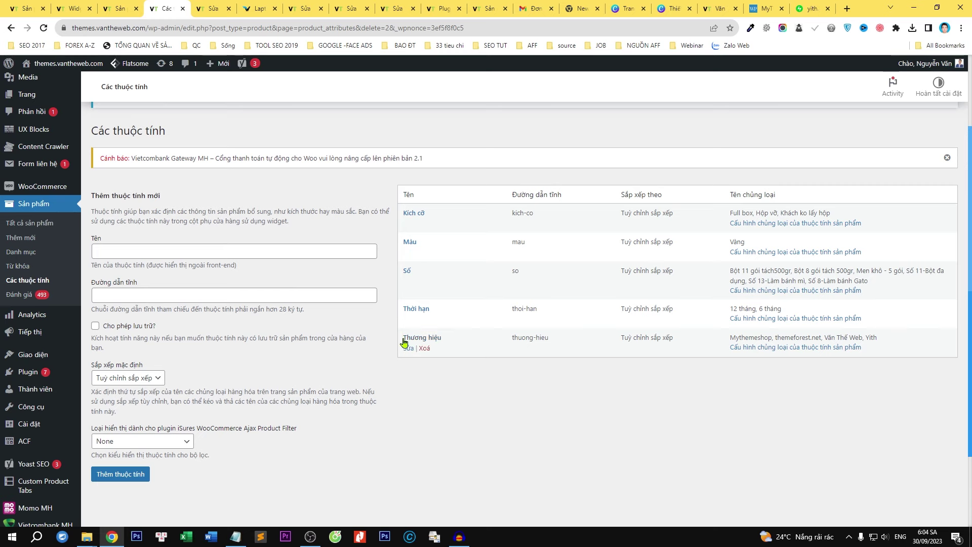
click(171, 254)
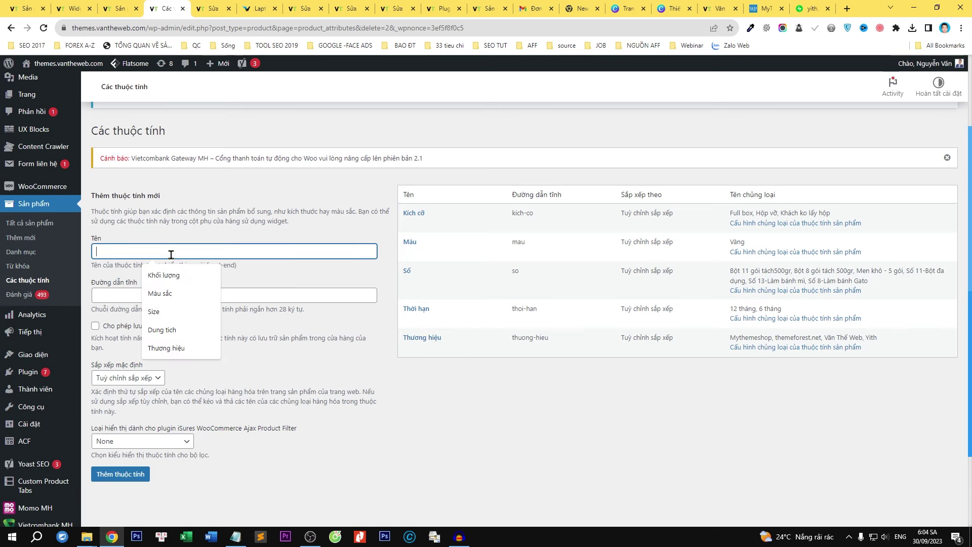
text(Màu sắc)
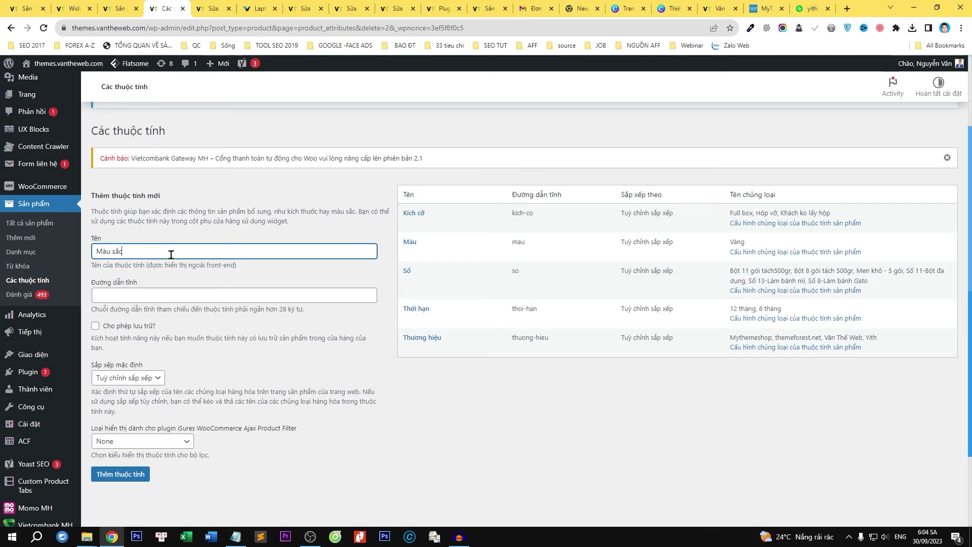
click(132, 440)
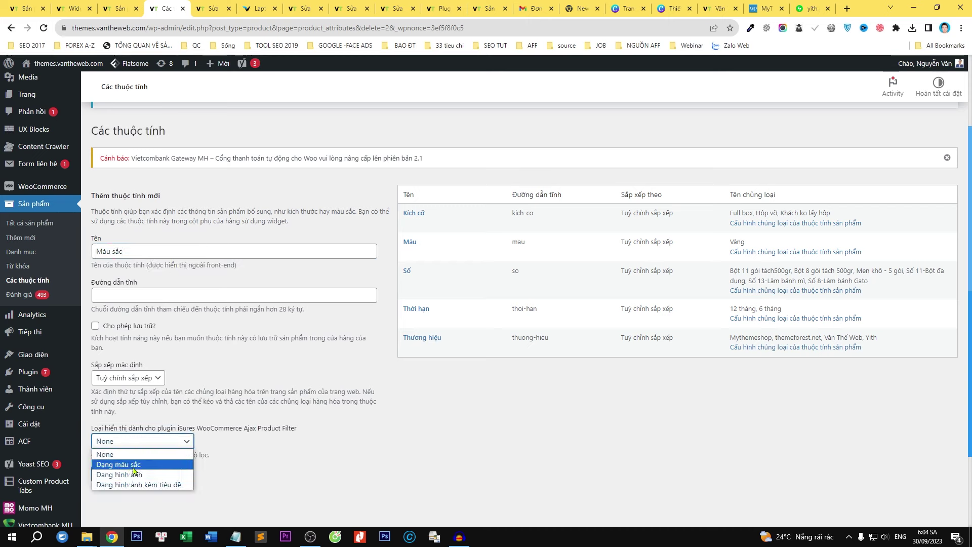
click(133, 466)
click(128, 476)
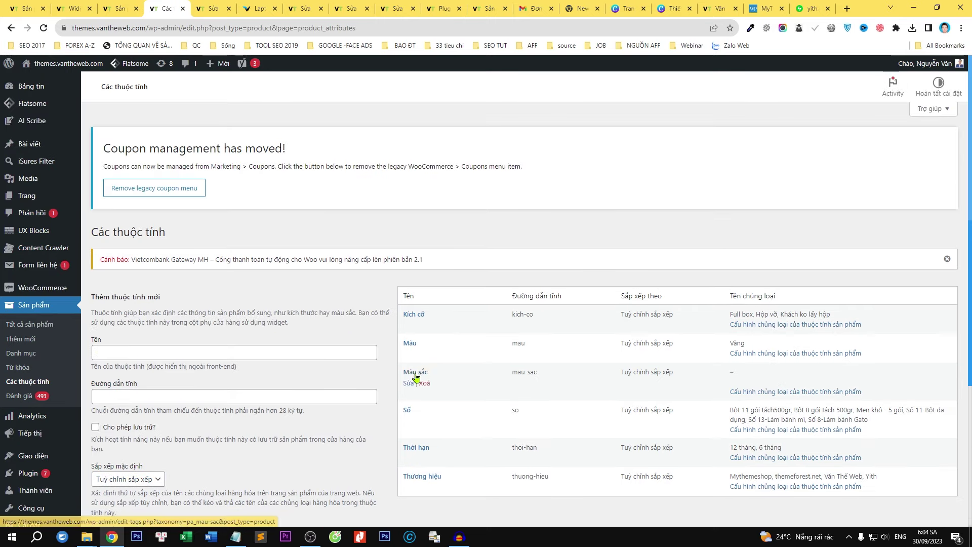
Add the term Vàng to the Màu sắc attribute with a yellow filter label color.
click(754, 394)
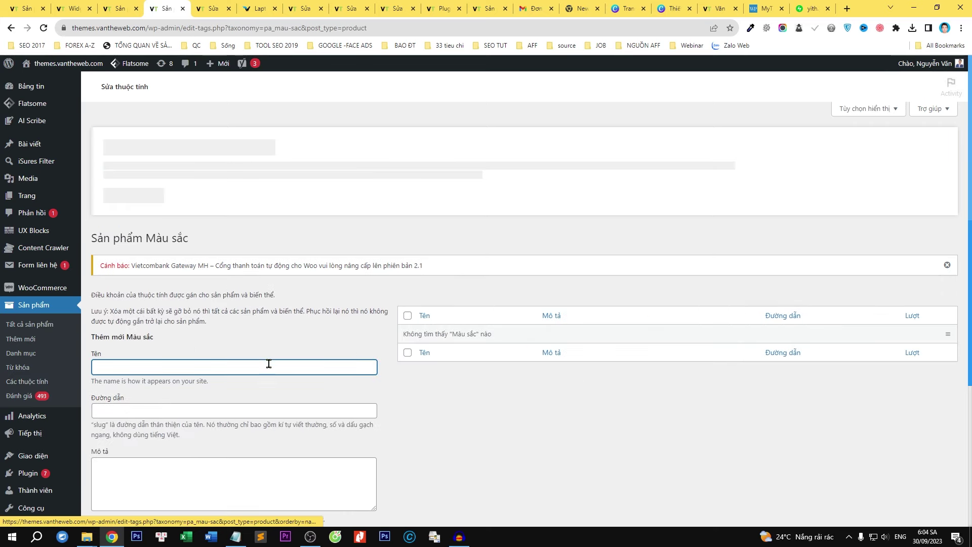
click(252, 363)
text(Vang)
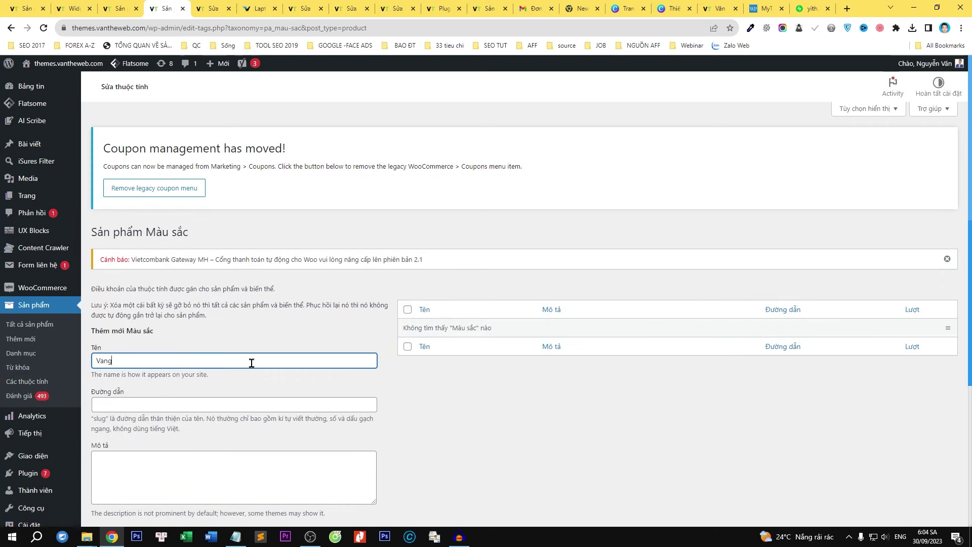
scroll(251, 362, down, 2)
click(105, 441)
scroll(162, 439, down, 2)
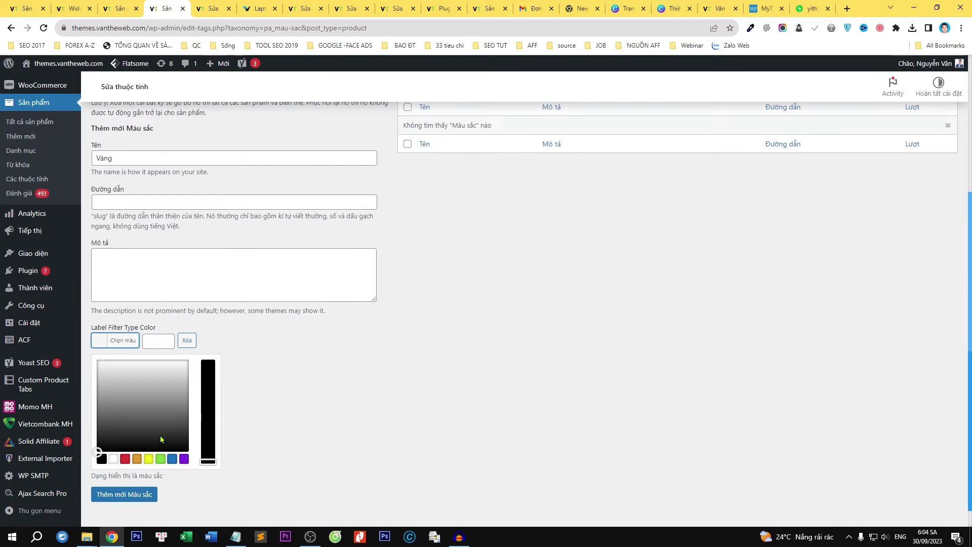
click(137, 460)
drag(110, 381, 112, 370)
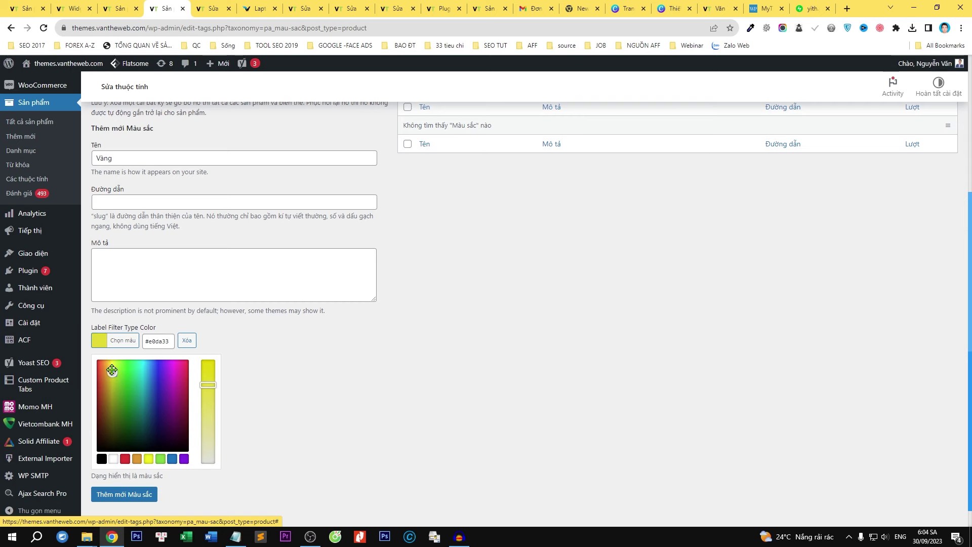
click(240, 359)
click(129, 376)
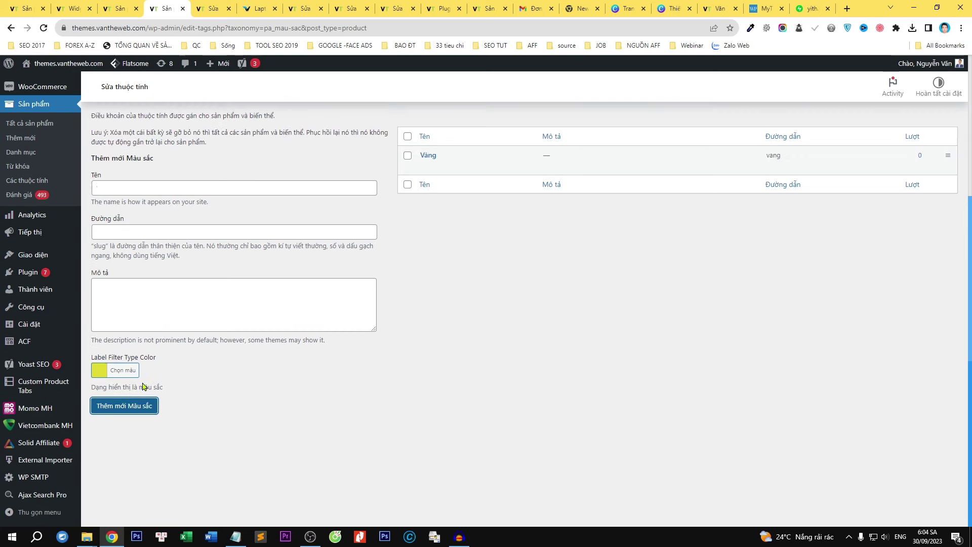
Add the term Đỏ to the Màu sắc attribute with the preset red filter label color.
drag(155, 200, 154, 189)
click(154, 187)
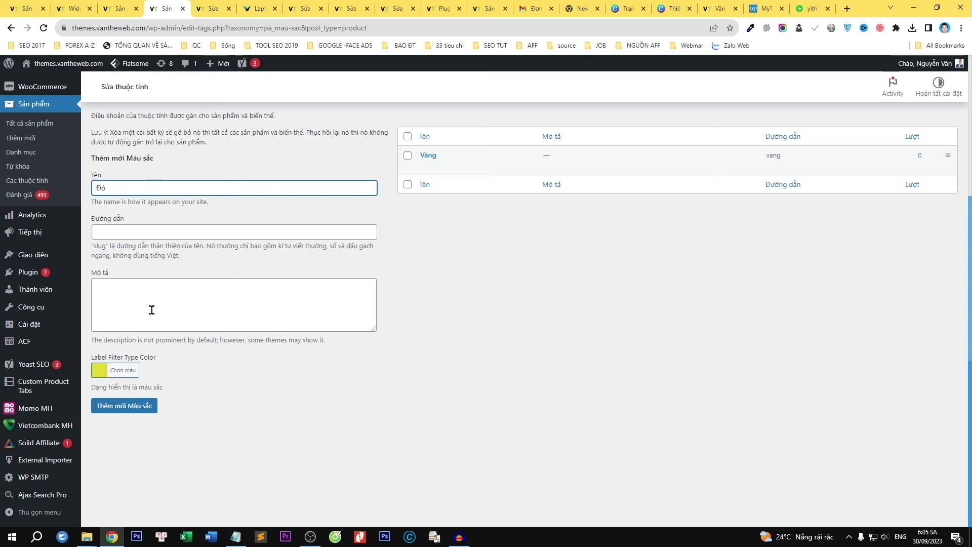
click(100, 371)
click(95, 390)
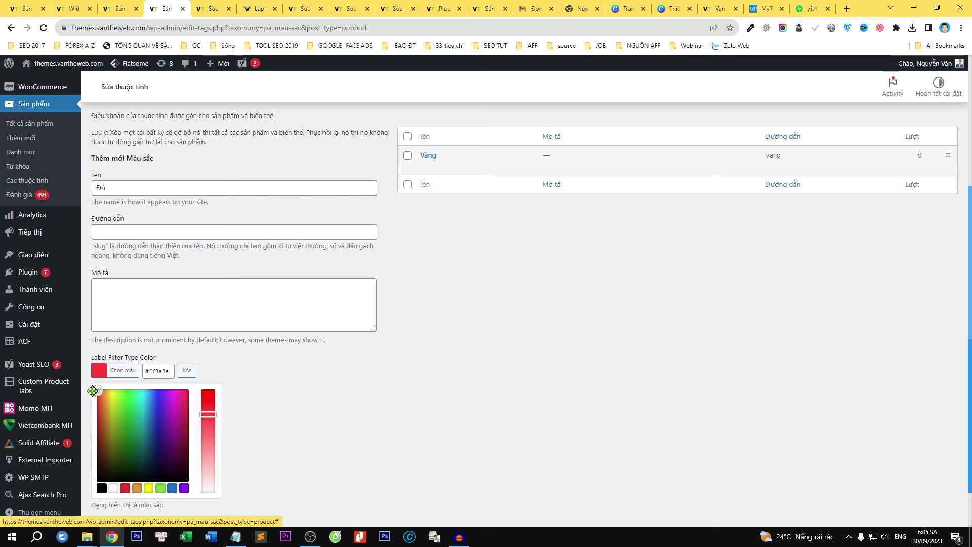
click(125, 488)
click(286, 430)
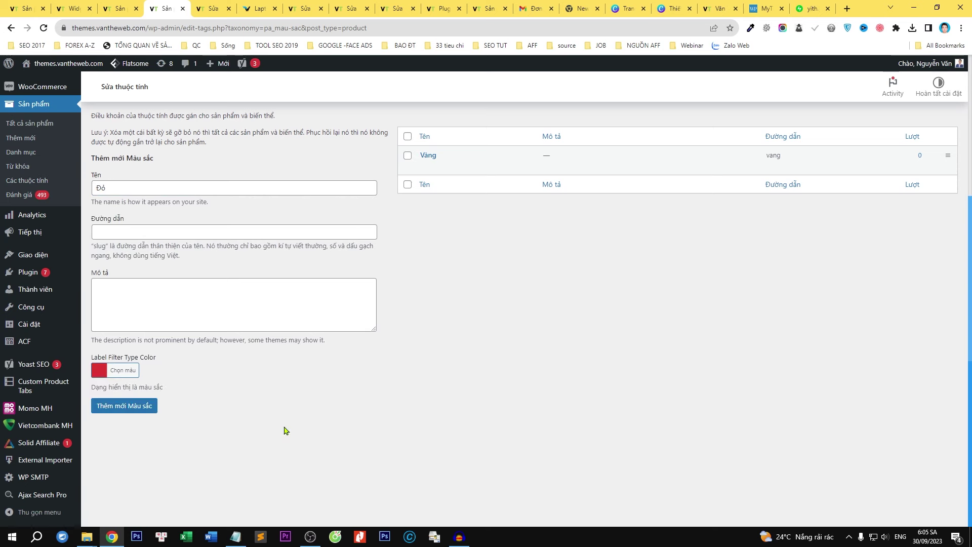
click(136, 409)
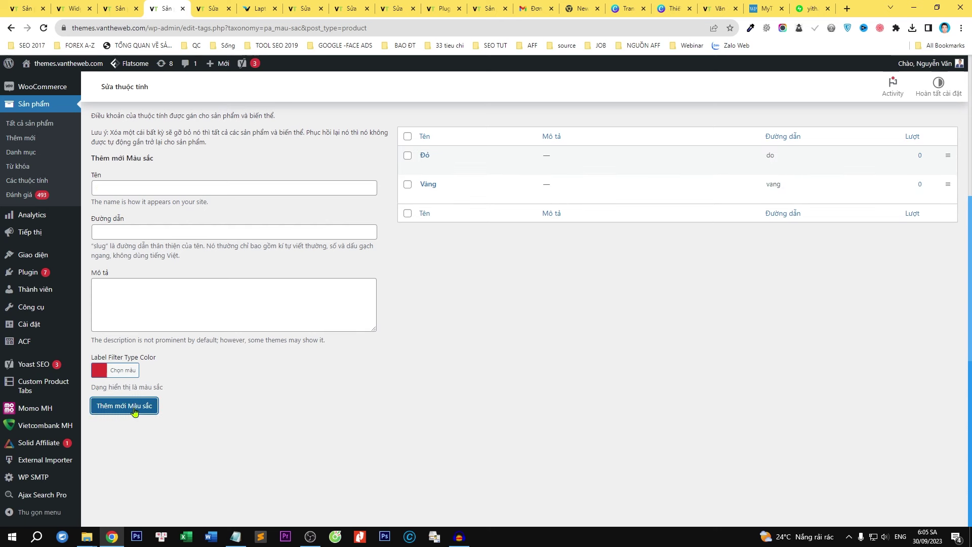
Add the term Đen to the Màu sắc attribute with the black filter label color #000000.
click(124, 188)
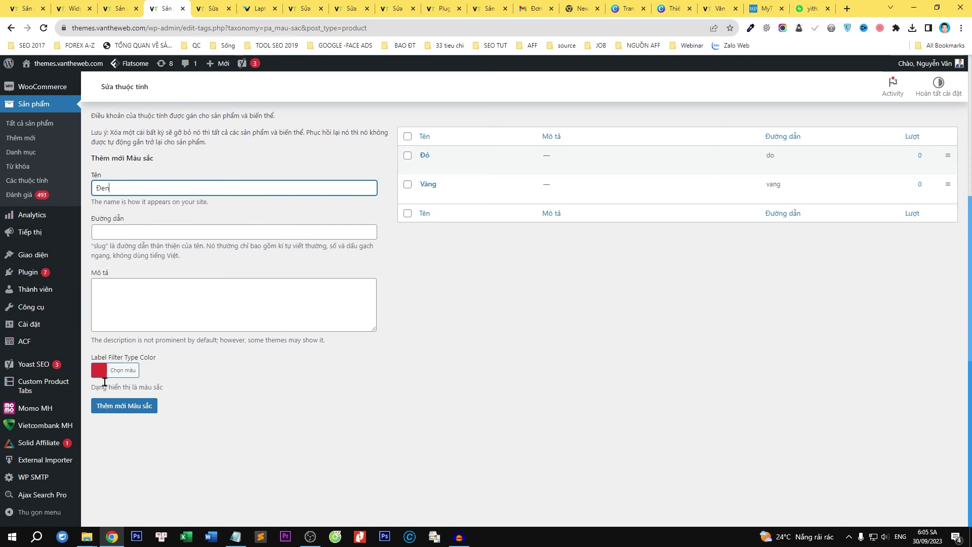
click(104, 372)
click(104, 490)
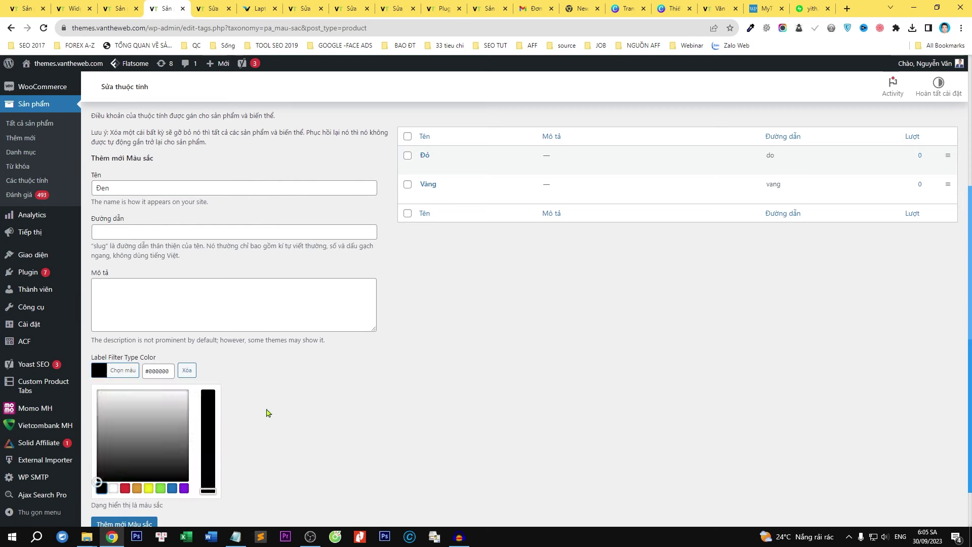
click(271, 409)
click(137, 405)
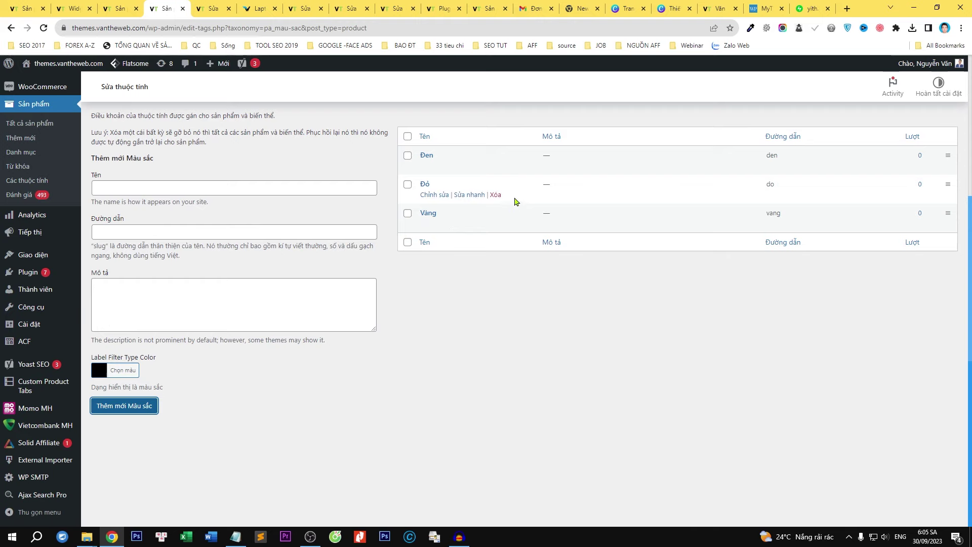
Open the Eduma, EduMall and WP Content Crawler products from the product list for editing, the last one in a maximized separate window.
click(118, 8)
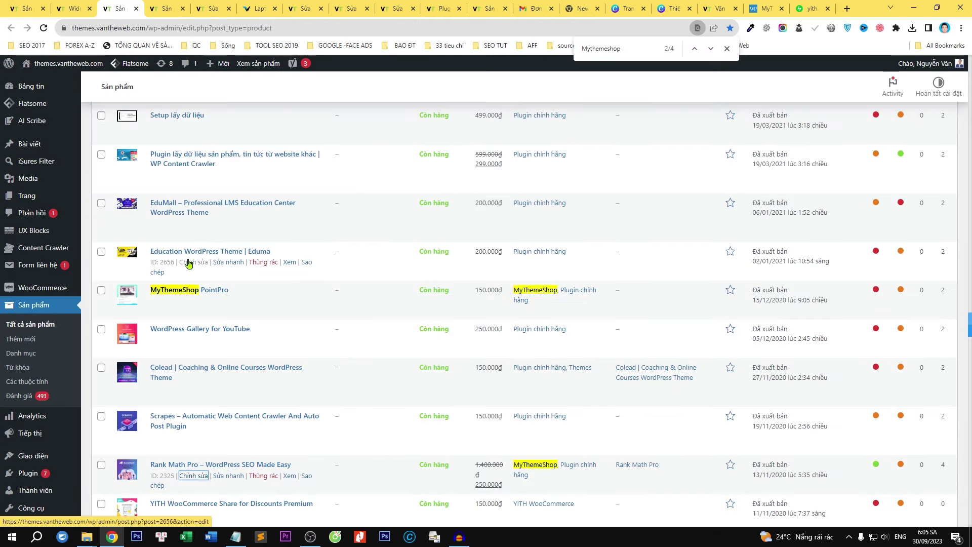
right_click(189, 263)
click(218, 269)
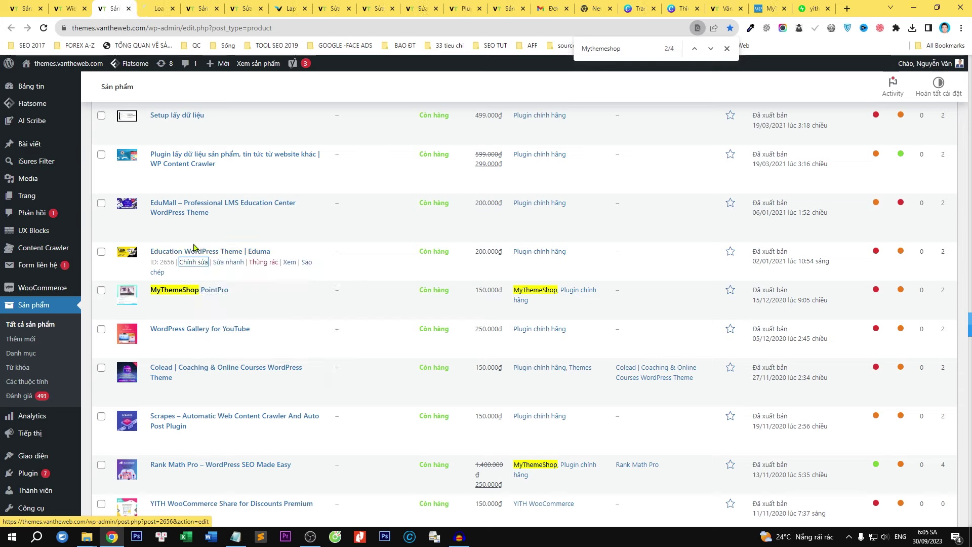
right_click(193, 224)
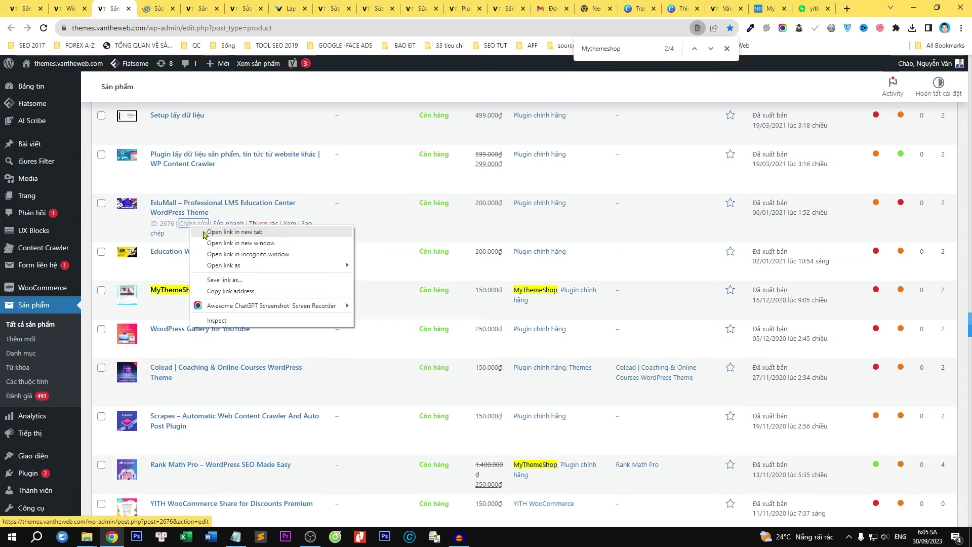
click(221, 232)
right_click(197, 182)
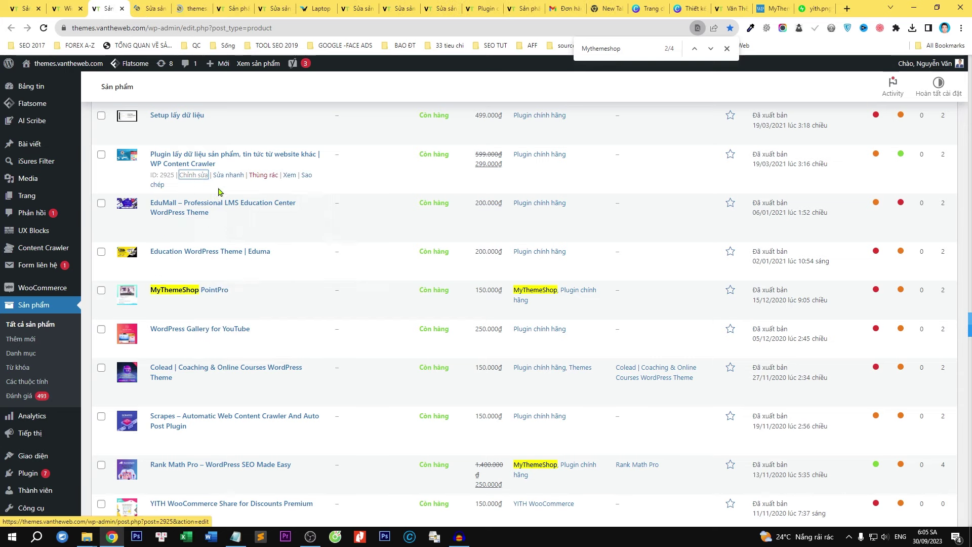
click(222, 195)
double_click(90, 4)
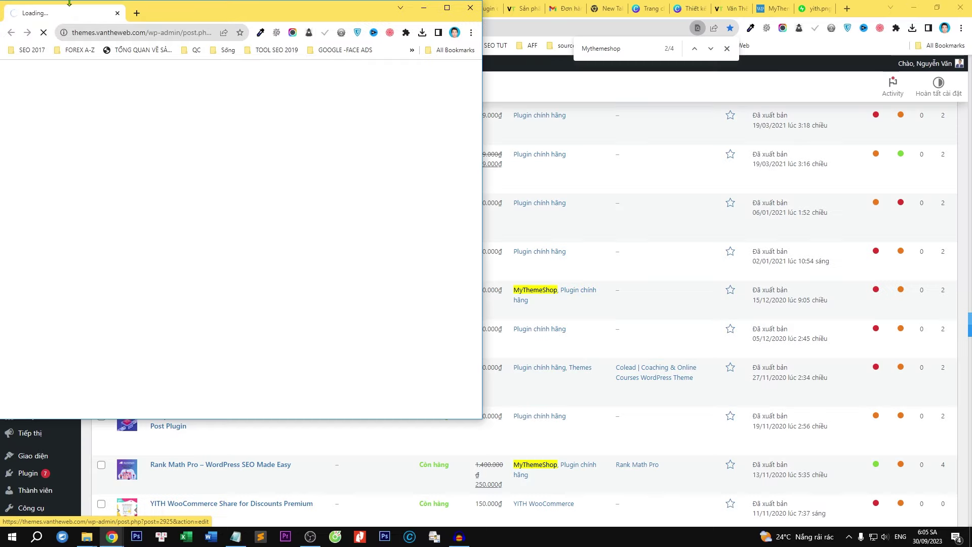
double_click(441, 8)
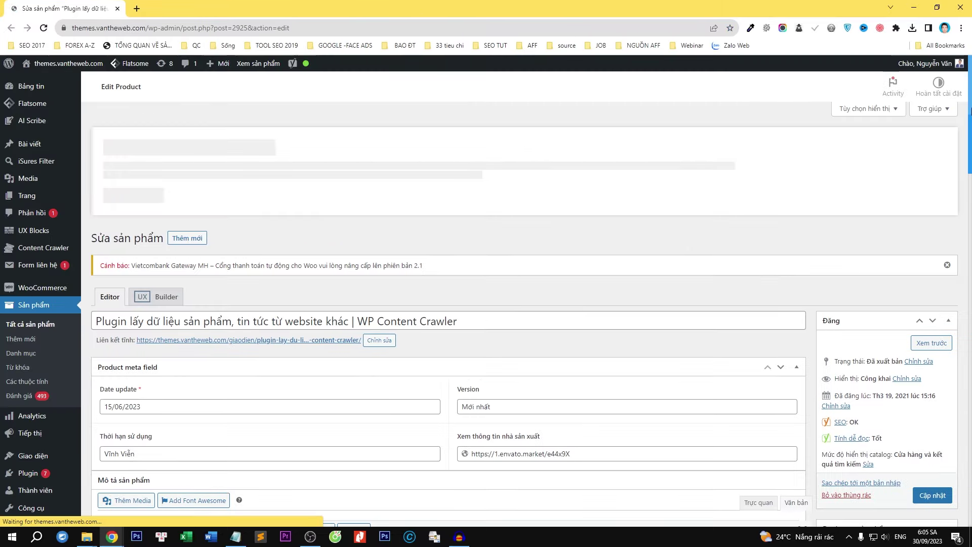
Add the Màu sắc attribute with the value Đen to the WP Content Crawler product, save the attribute and update the product.
drag(969, 110, 957, 451)
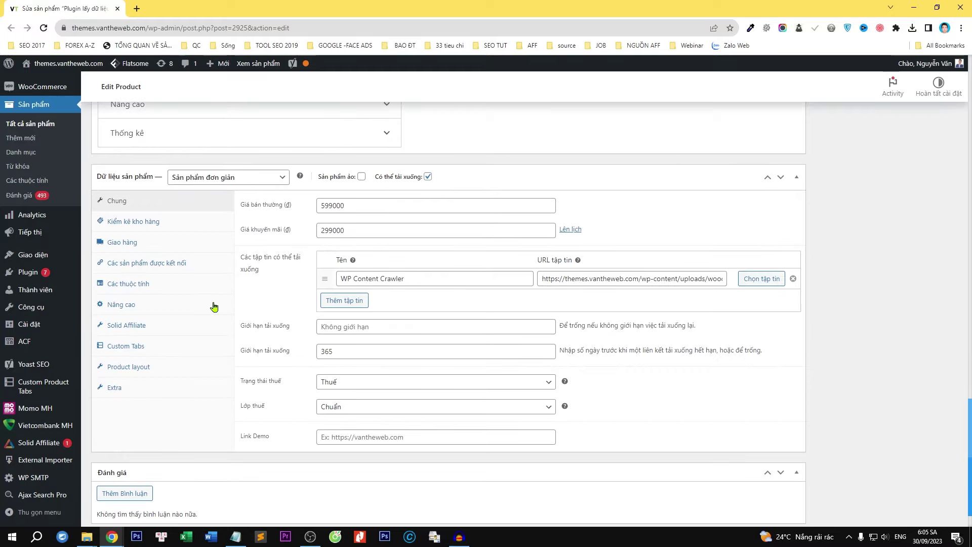
click(147, 284)
click(578, 342)
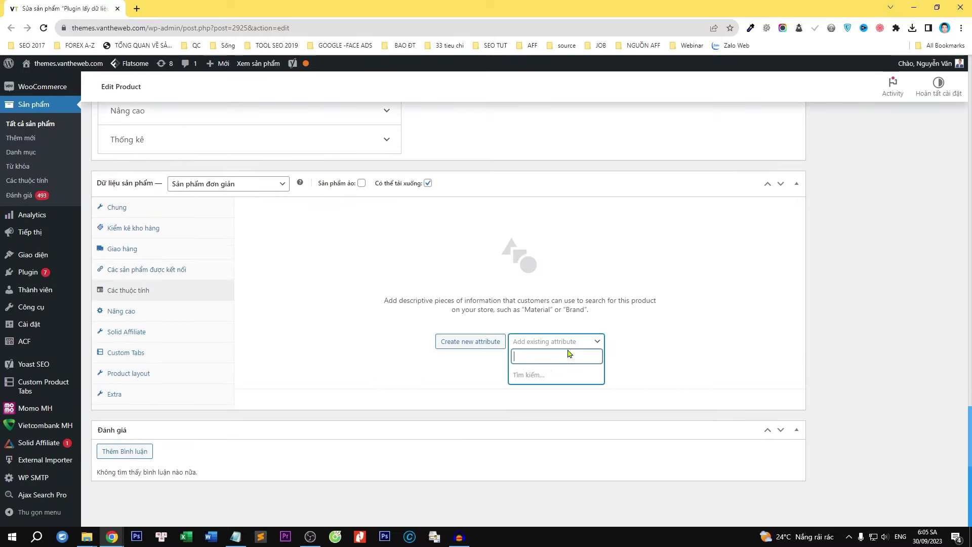
click(543, 411)
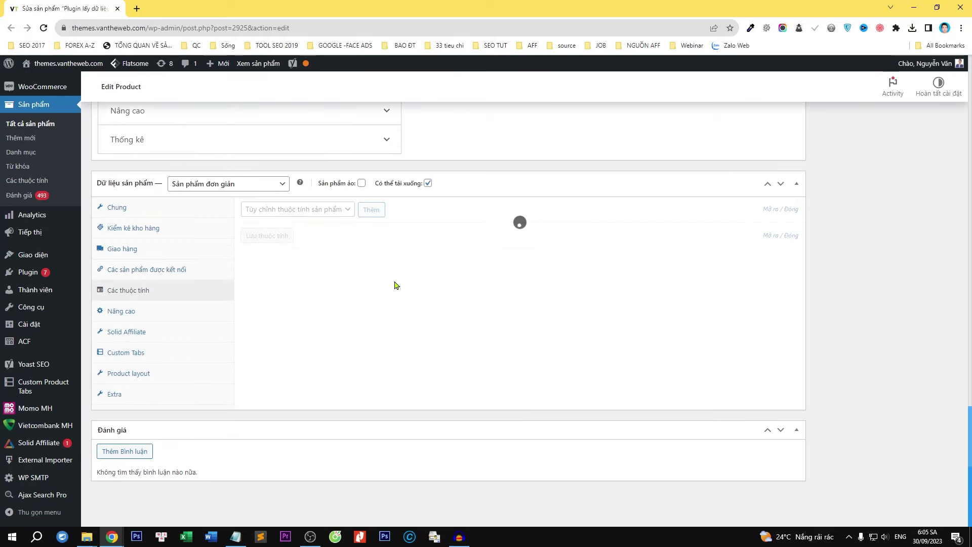
click(367, 275)
text(đe)
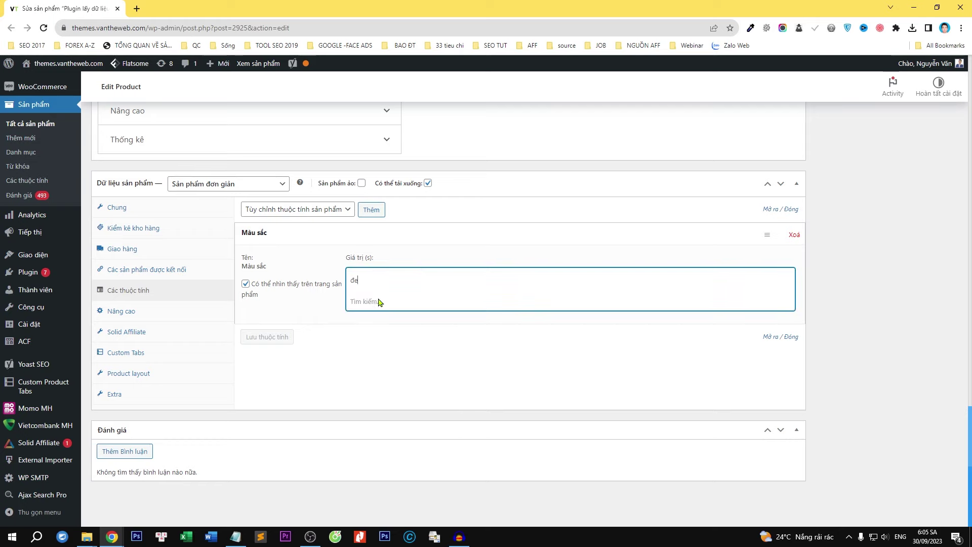
click(380, 302)
click(268, 349)
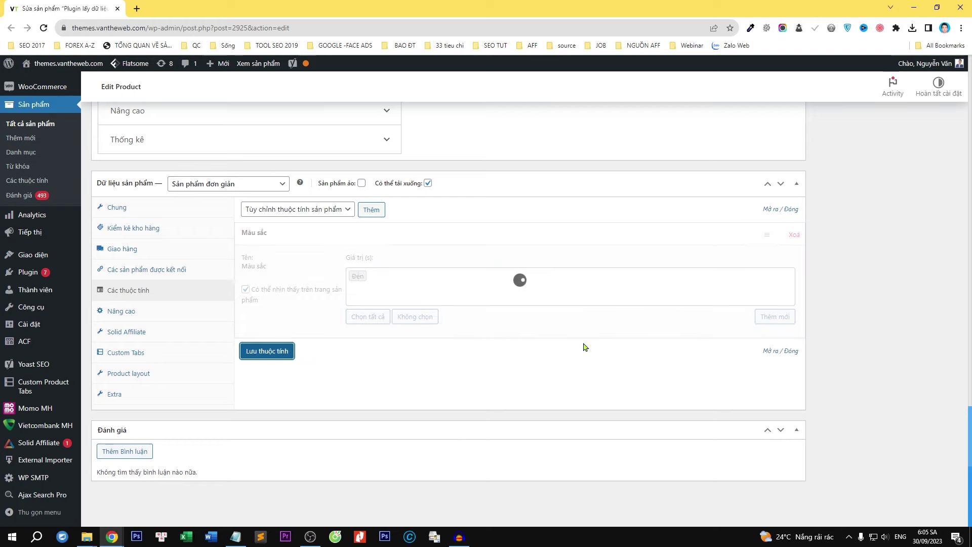
scroll(585, 347, up, 20)
click(930, 471)
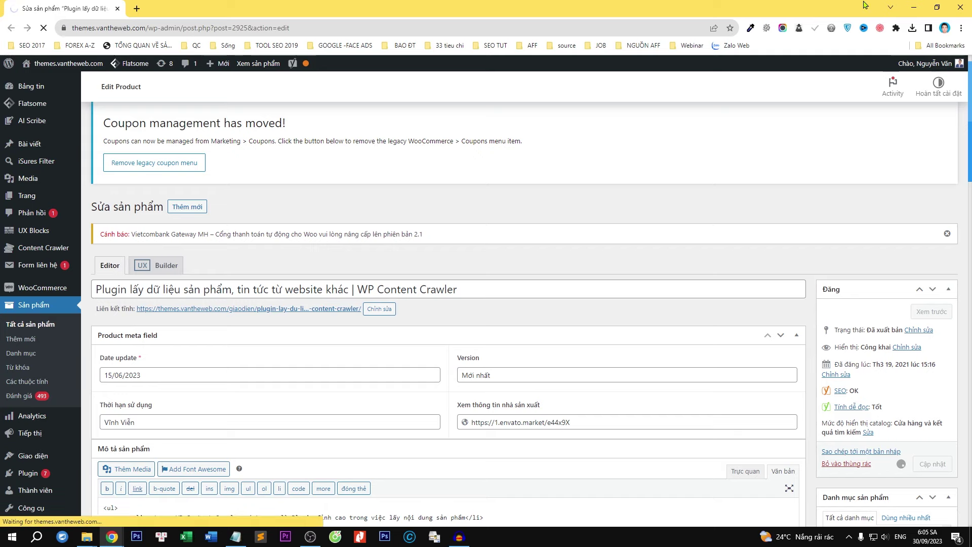
Add the Màu sắc attribute with the value Đỏ to the Eduma product, save the attribute and update the product.
click(914, 7)
click(151, 4)
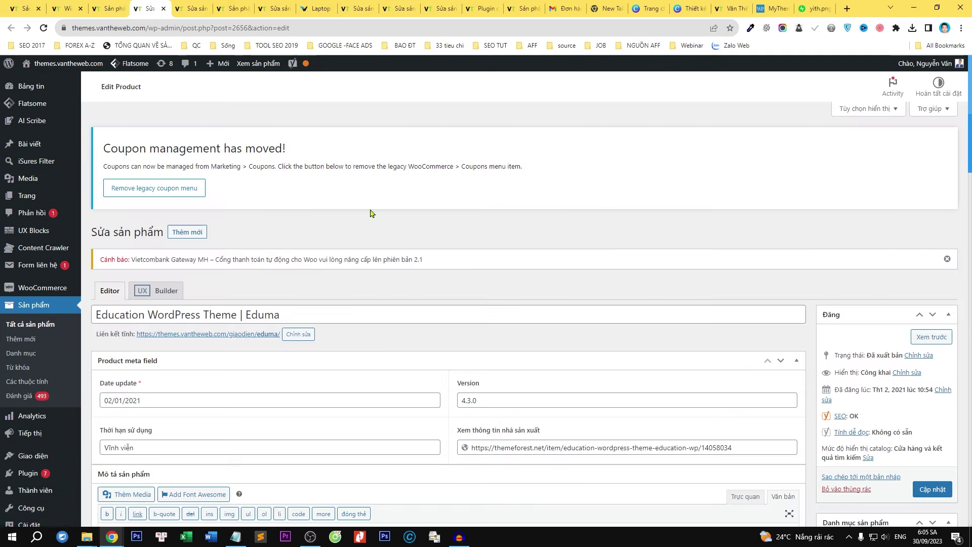
scroll(506, 288, down, 15)
scroll(299, 375, down, 11)
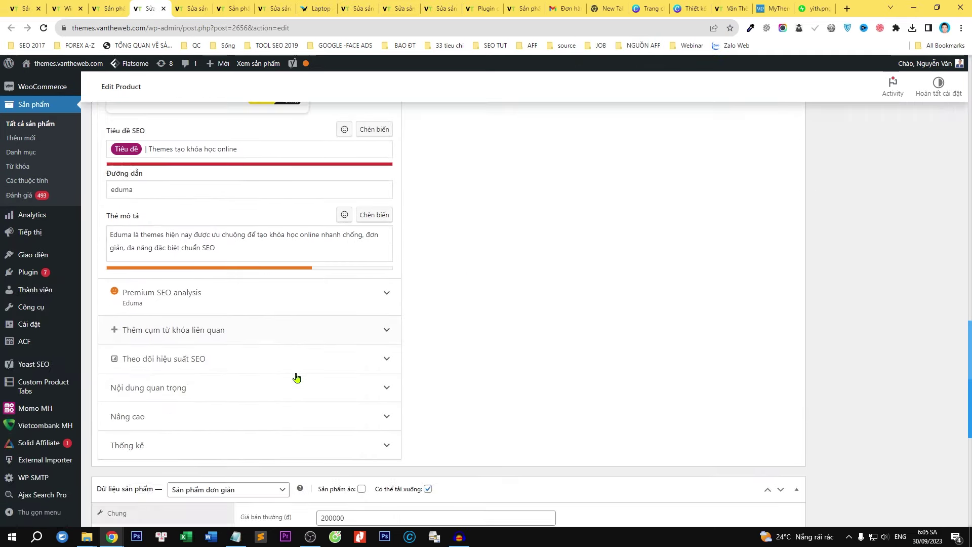
scroll(185, 411, down, 1)
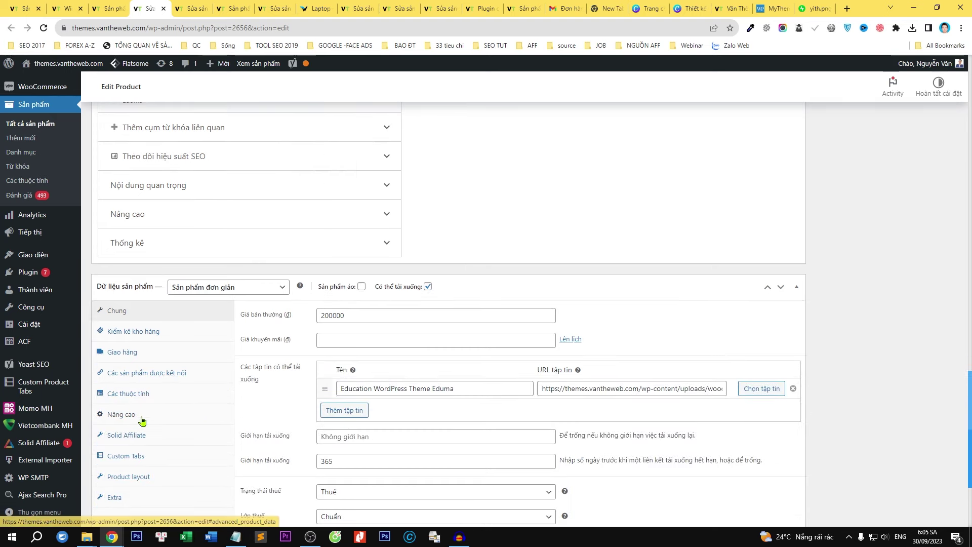
click(143, 398)
click(522, 445)
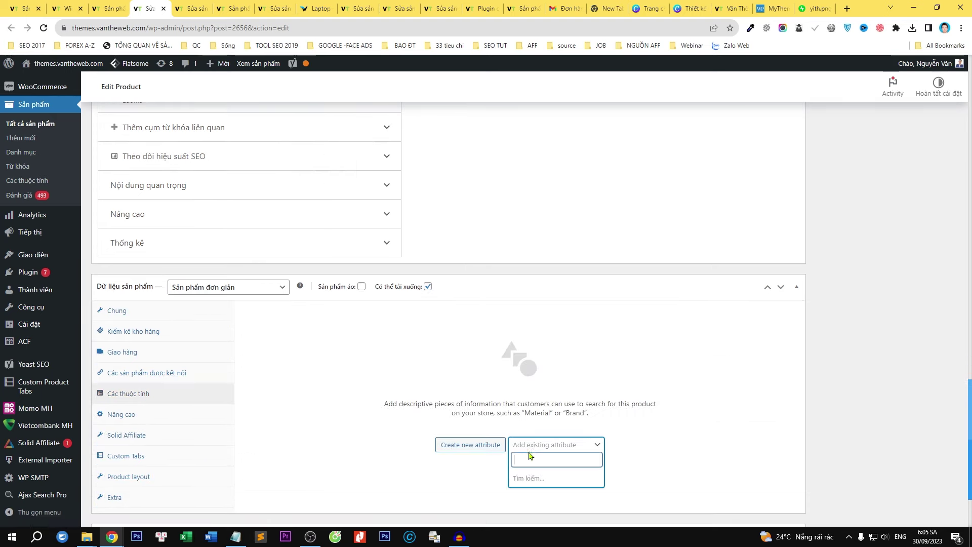
click(555, 386)
click(386, 383)
click(377, 428)
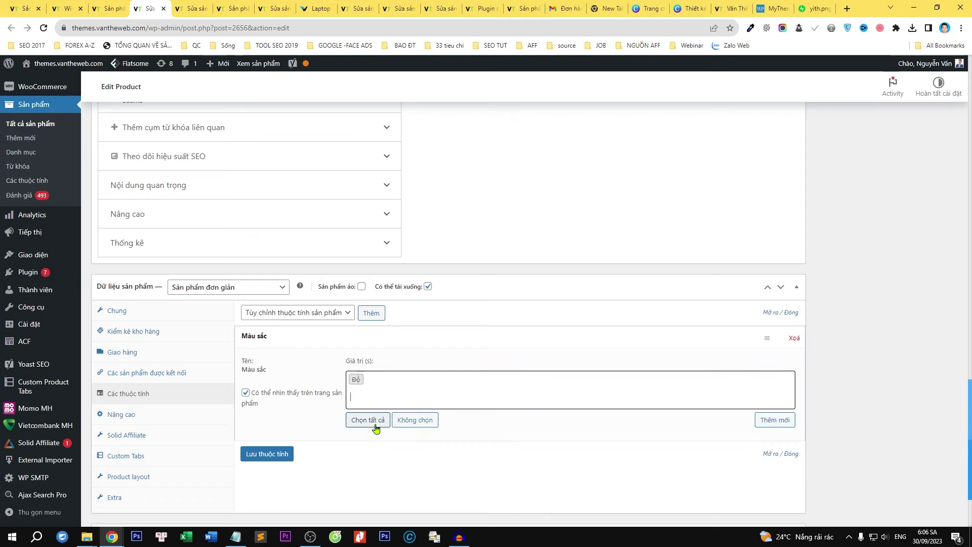
click(257, 459)
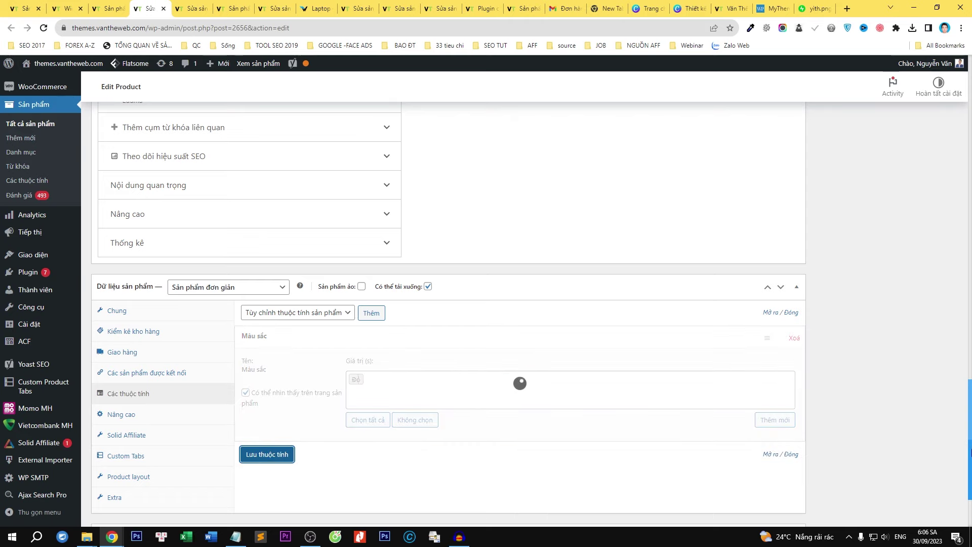
drag(970, 452, 969, 190)
click(942, 208)
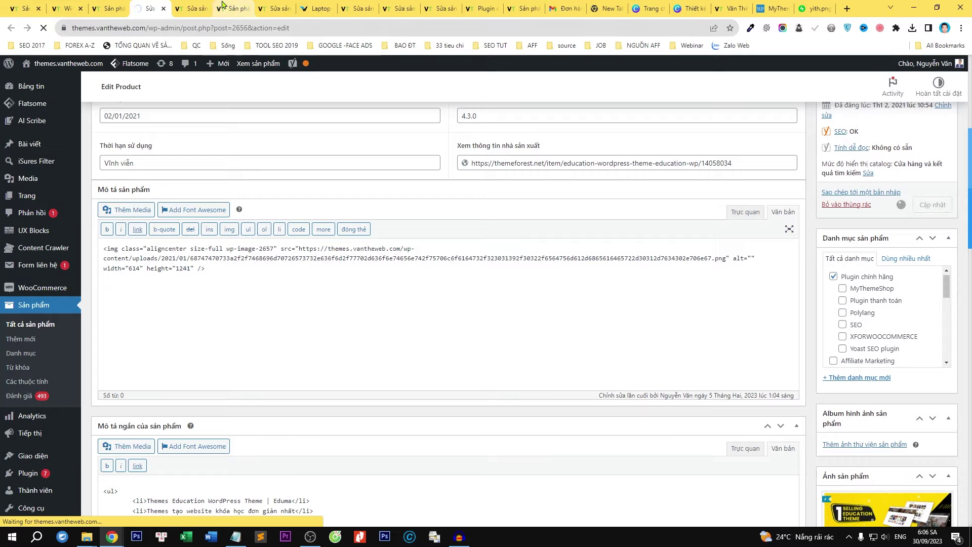
Add the Màu sắc attribute with the value Vàng to the EduMall product, save the attribute and update the product.
click(196, 7)
scroll(400, 315, down, 20)
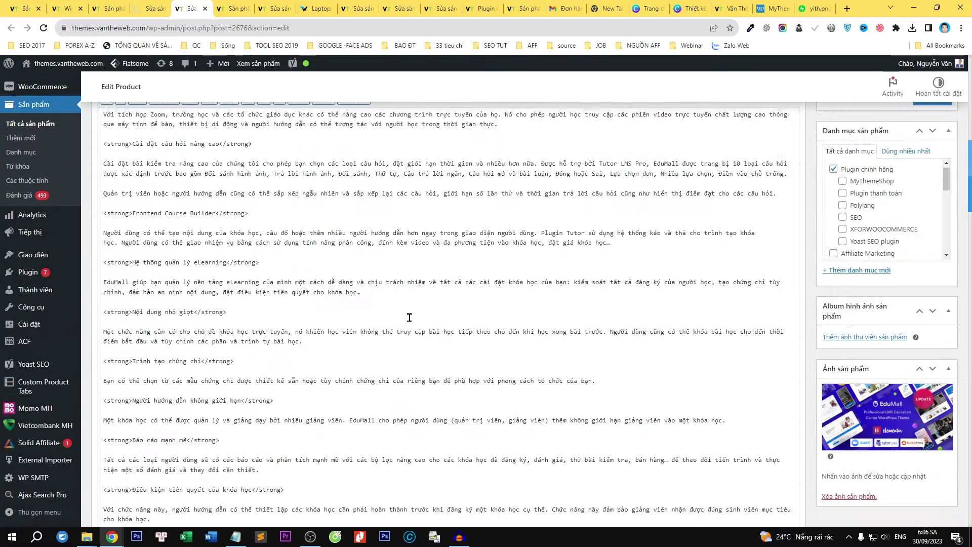
drag(969, 268, 714, 461)
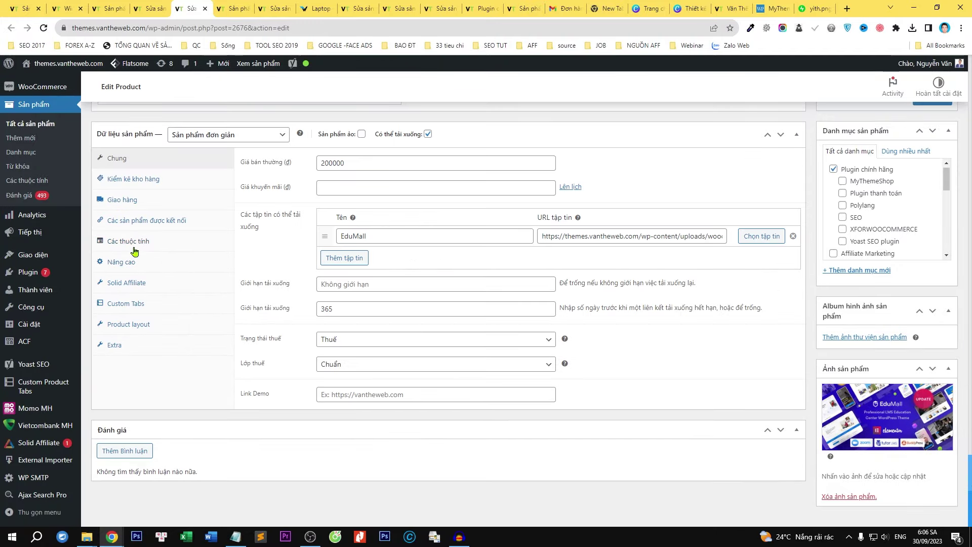
click(134, 252)
click(557, 342)
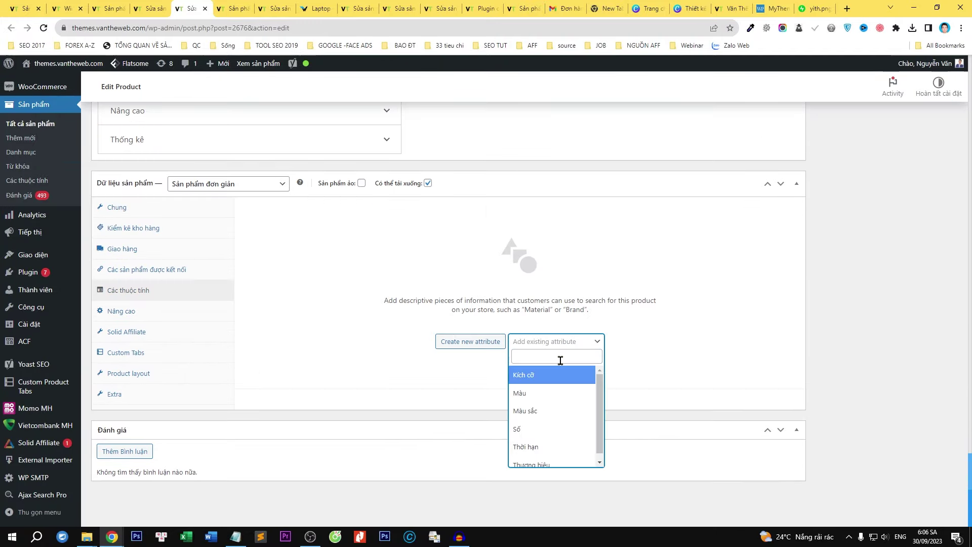
click(547, 411)
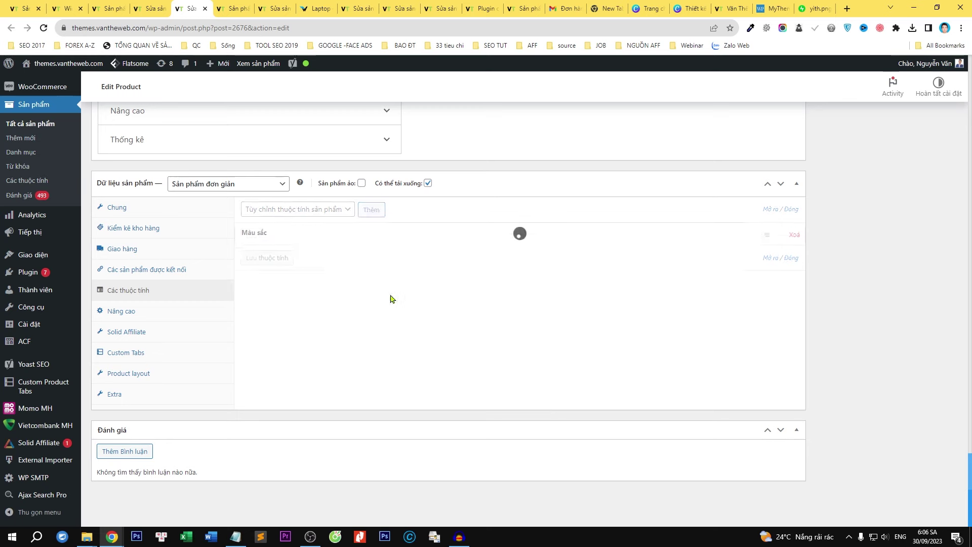
click(377, 280)
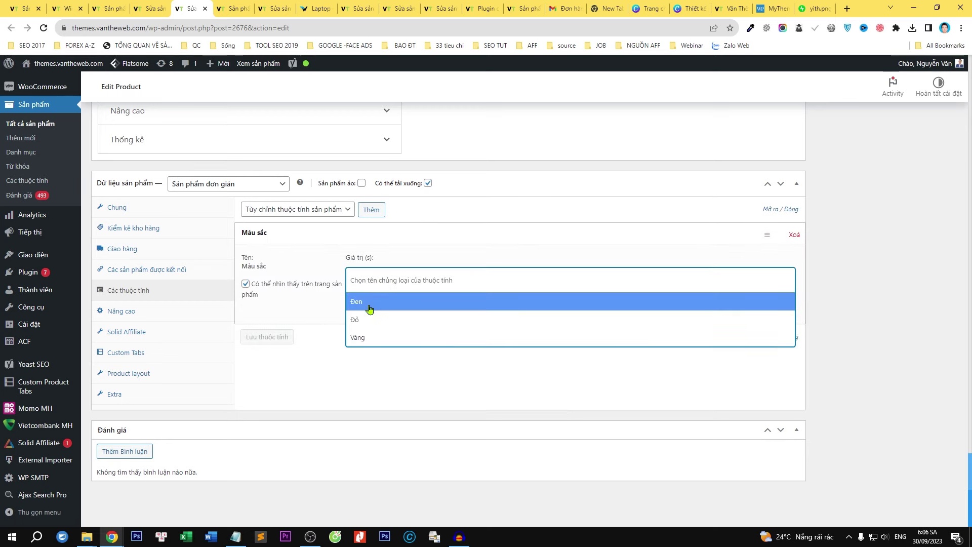
click(370, 304)
click(273, 351)
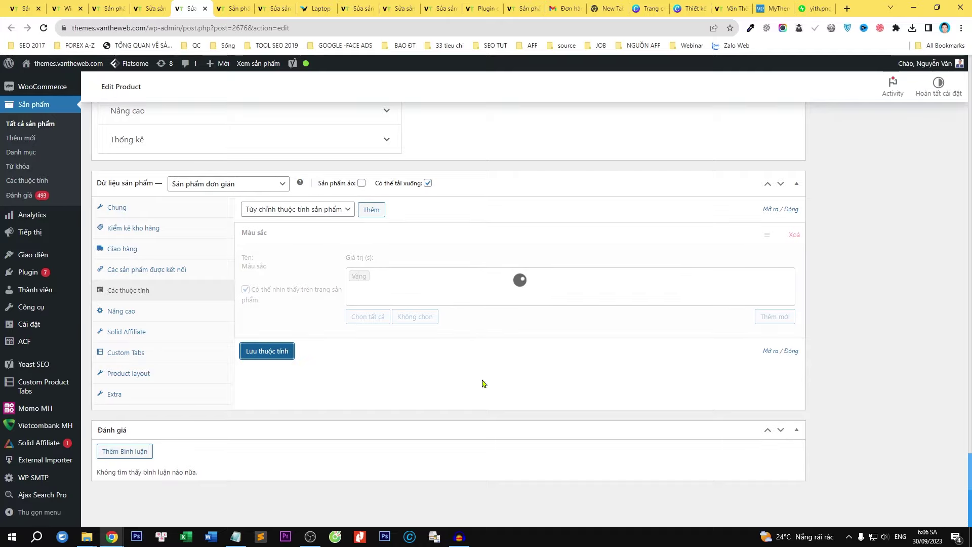
scroll(967, 429, up, 20)
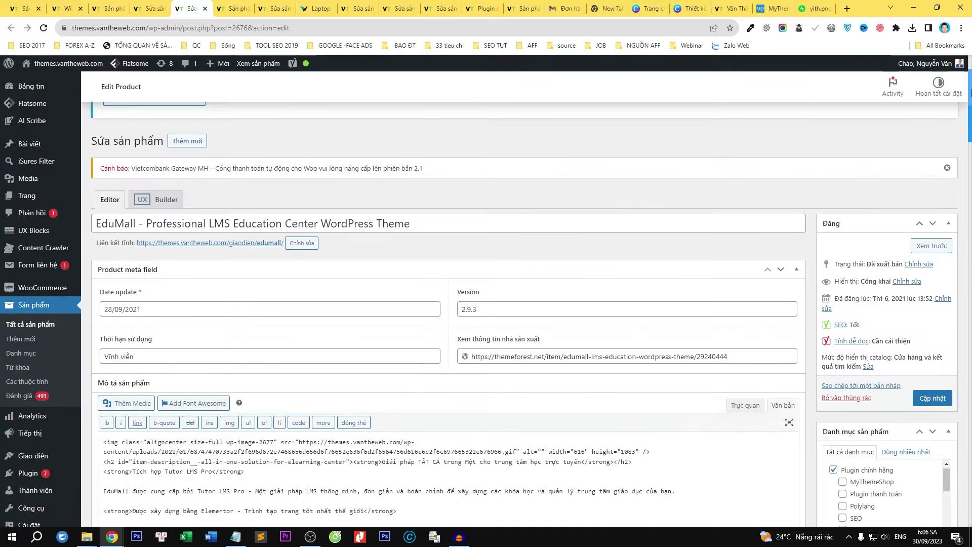
click(933, 399)
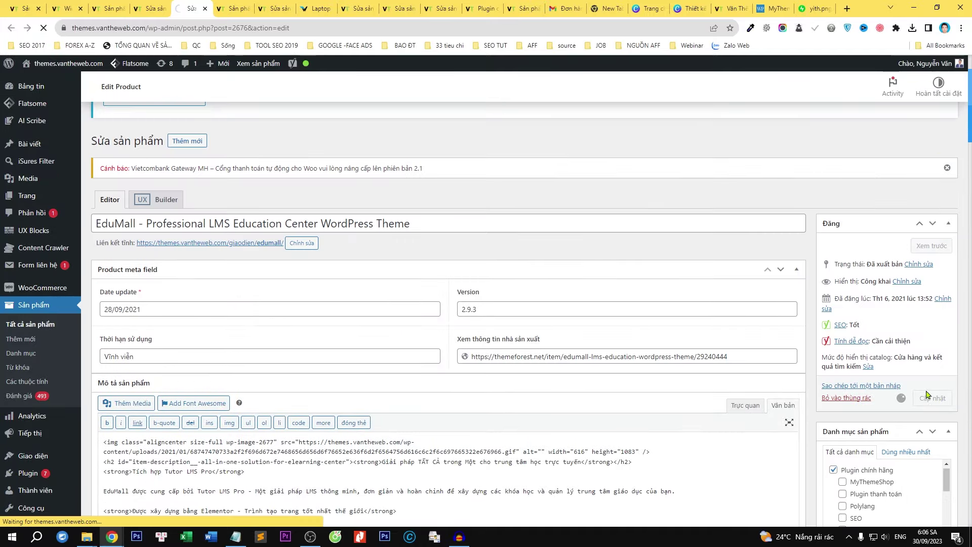
View the storefront's Plugin chính hãng category page, reached from the YITH WooCommerce Ajax Product Filter Premium product, to check its filters.
click(278, 6)
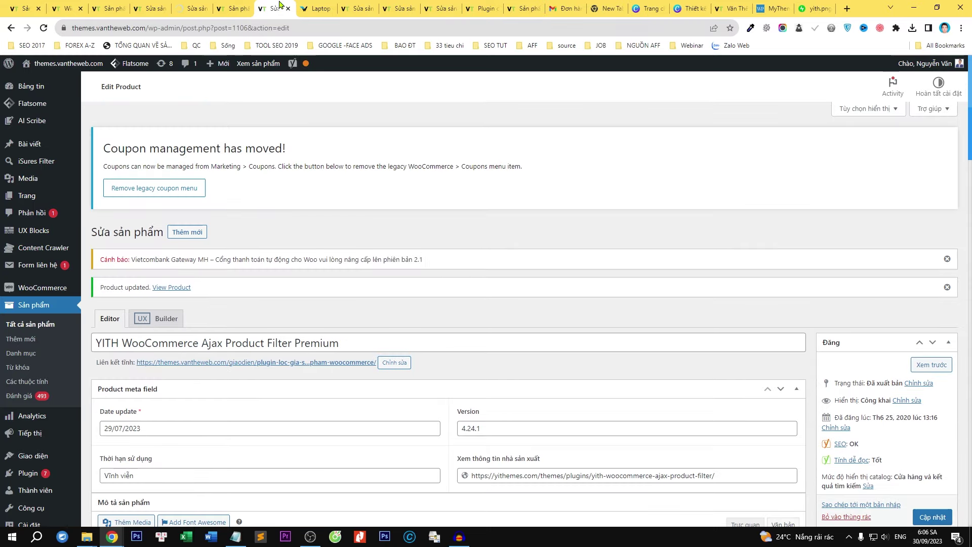
middle_click(283, 362)
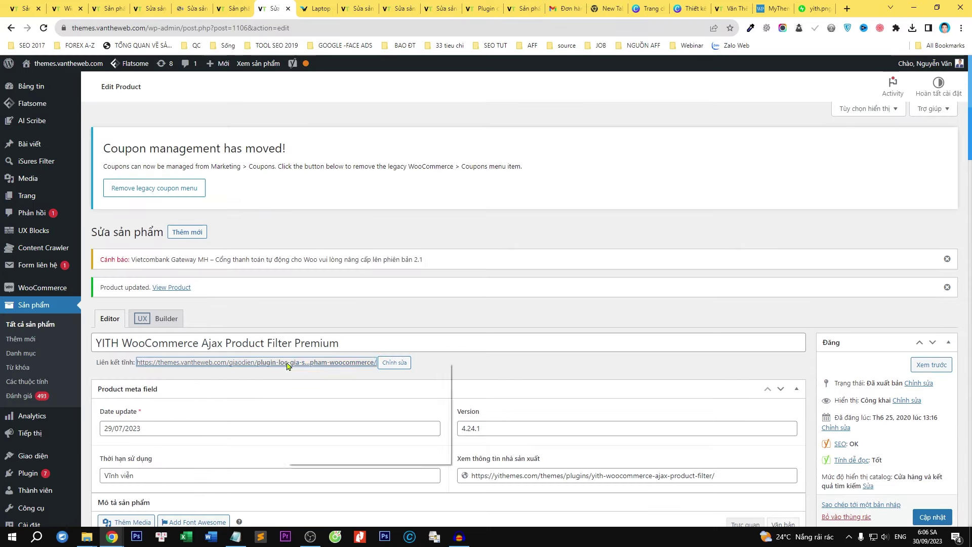
click(302, 8)
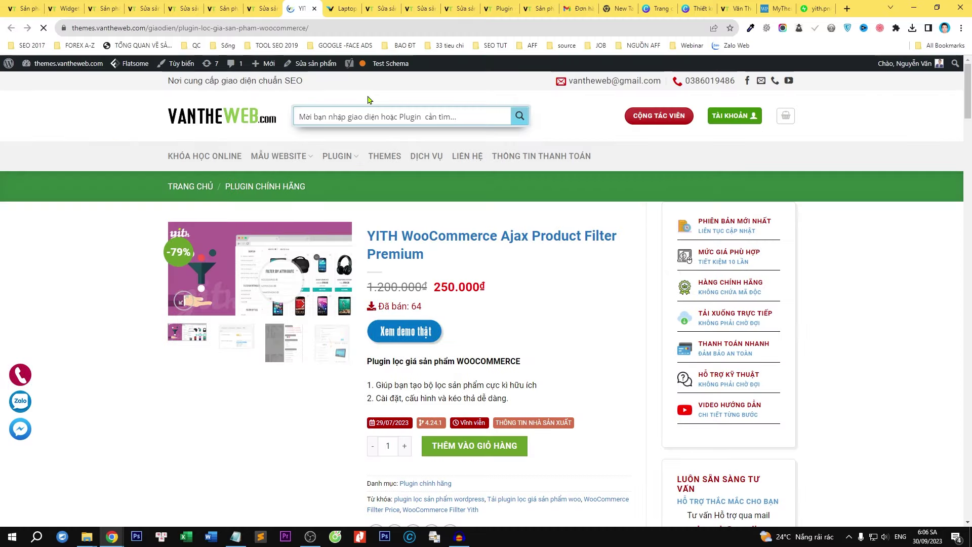
click(258, 187)
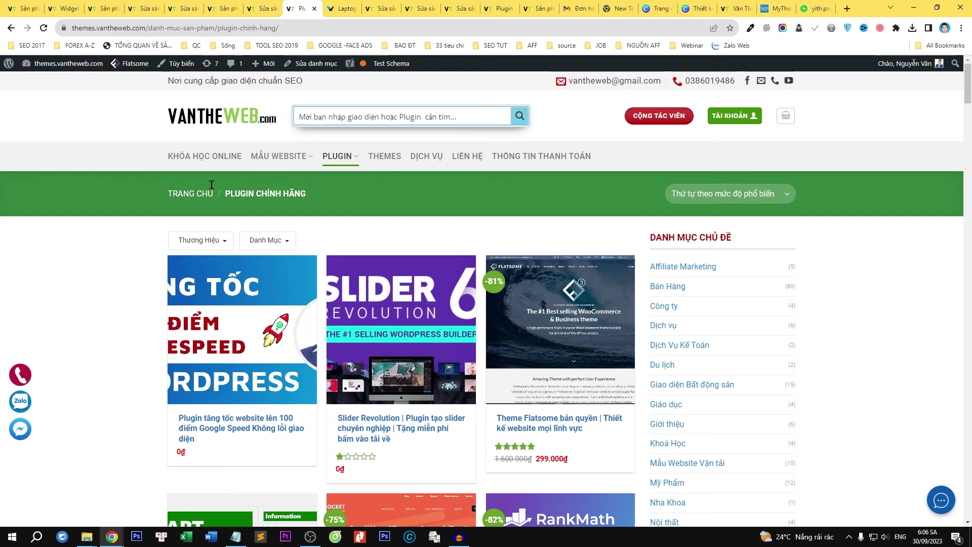
Return to the widget settings and collapse the Thương hiệu attribute filter in iSures Filter Wrap.
click(69, 9)
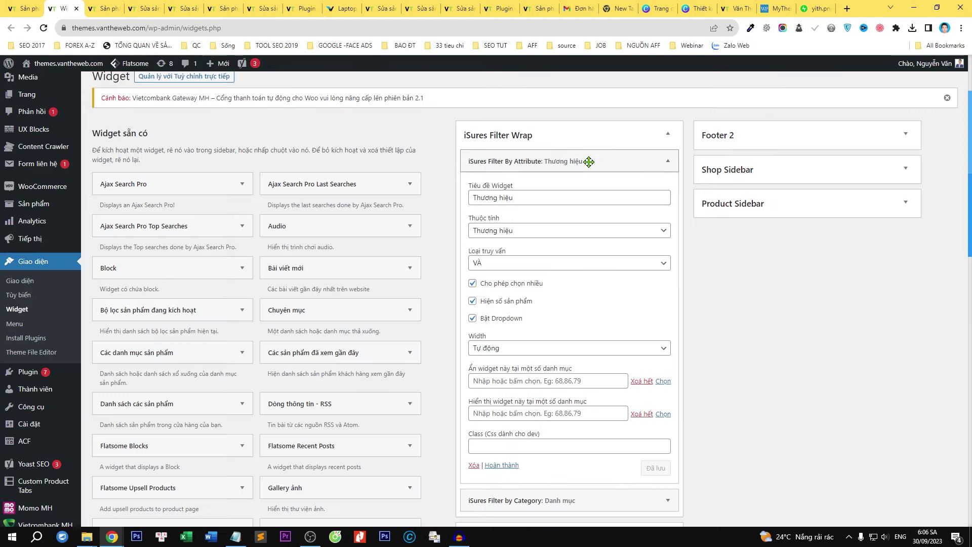
click(660, 165)
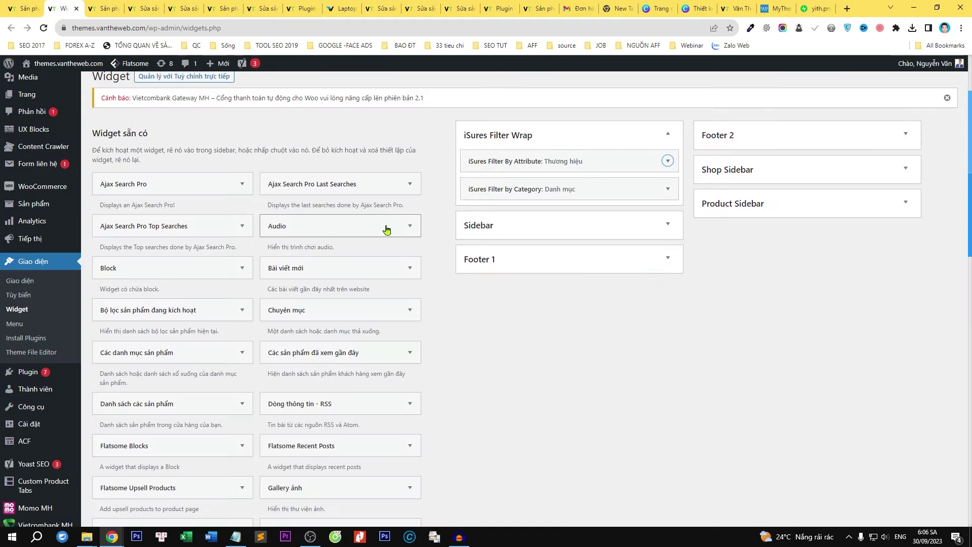
key(ctrl+f)
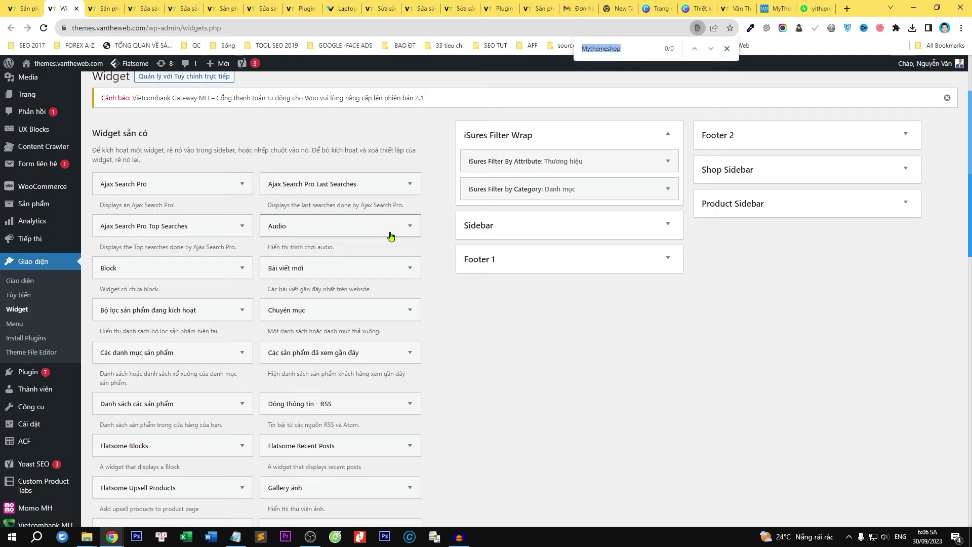
scroll(392, 235, down, 2)
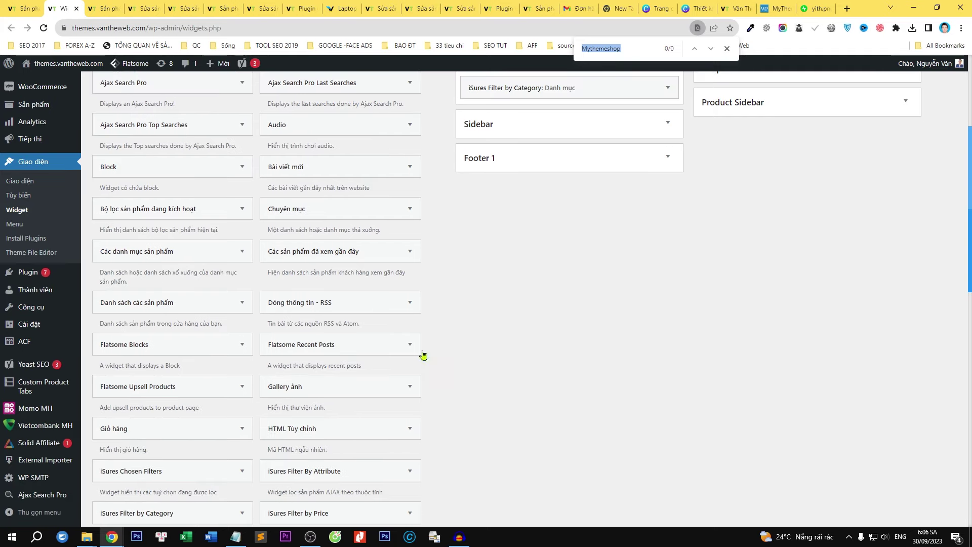
scroll(345, 405, down, 2)
drag(290, 420, 532, 312)
click(573, 359)
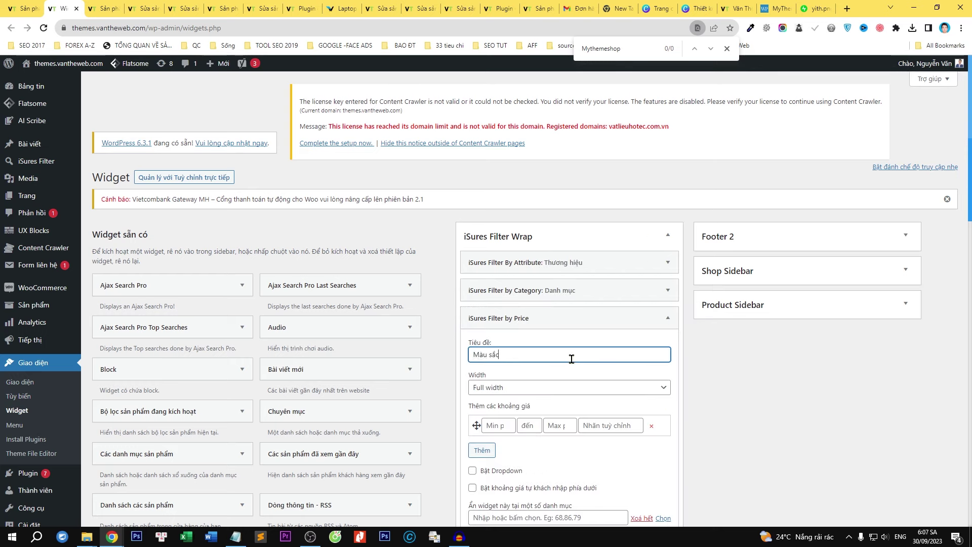
click(553, 389)
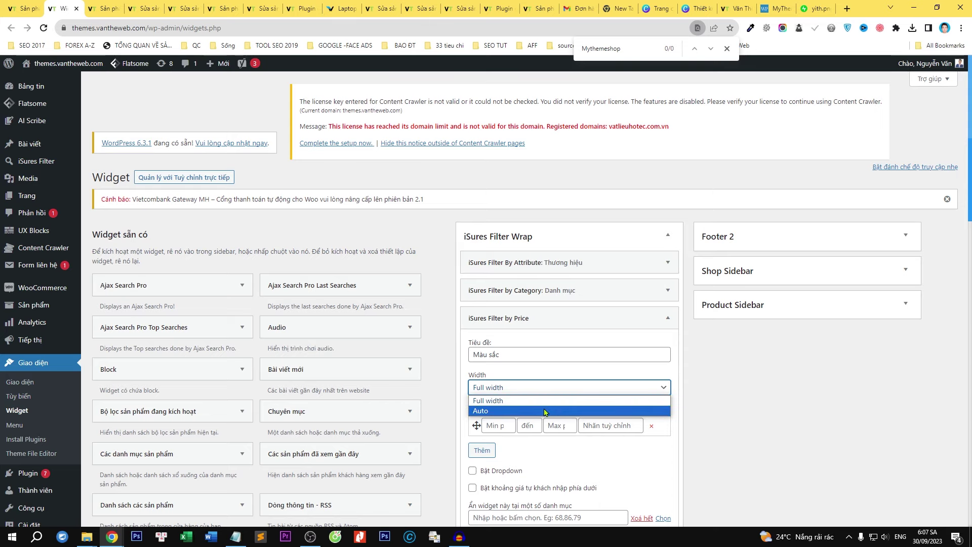
click(546, 411)
scroll(541, 324, down, 2)
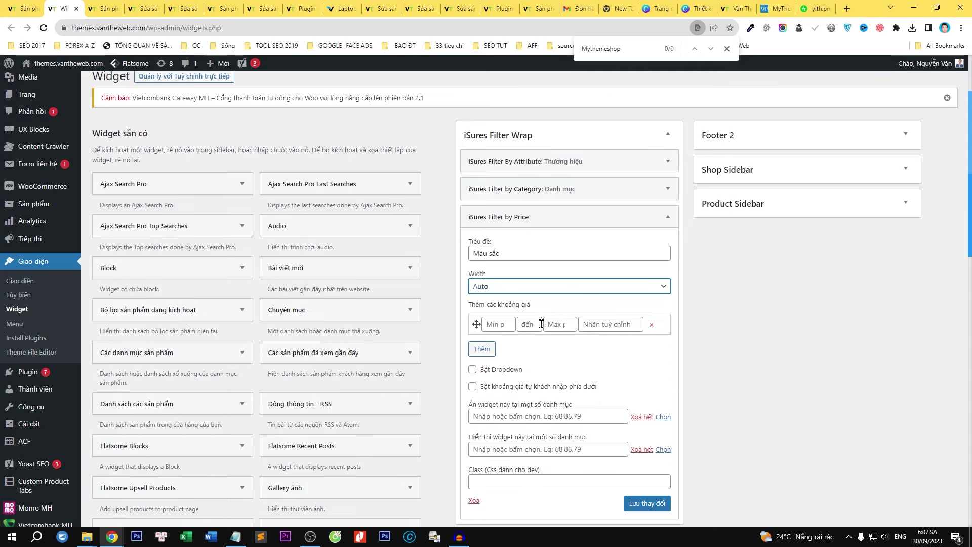
click(497, 326)
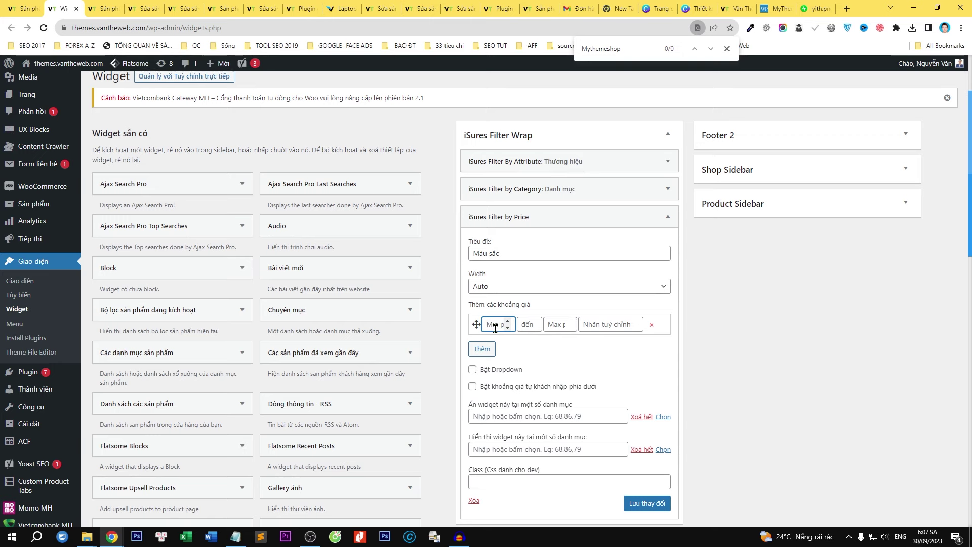
scroll(533, 333, down, 2)
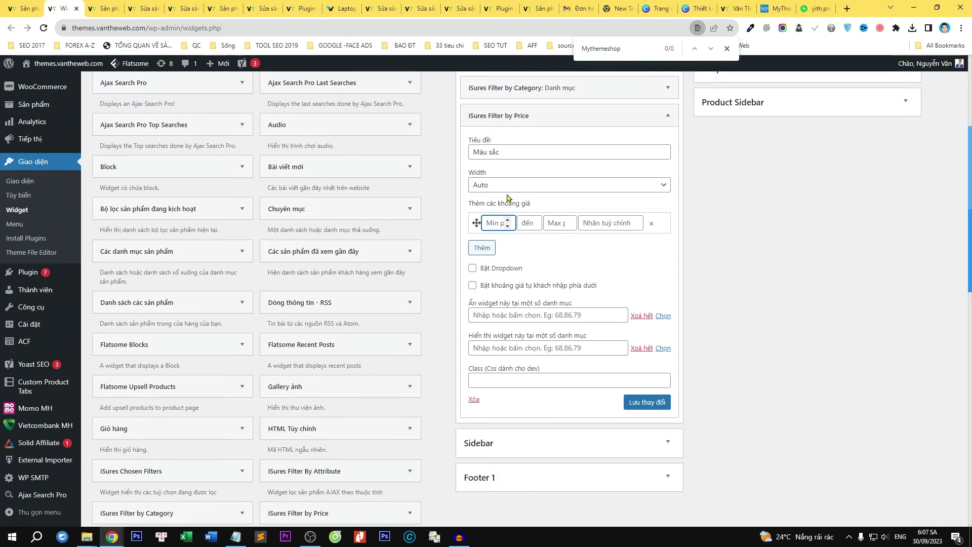
drag(520, 151, 446, 143)
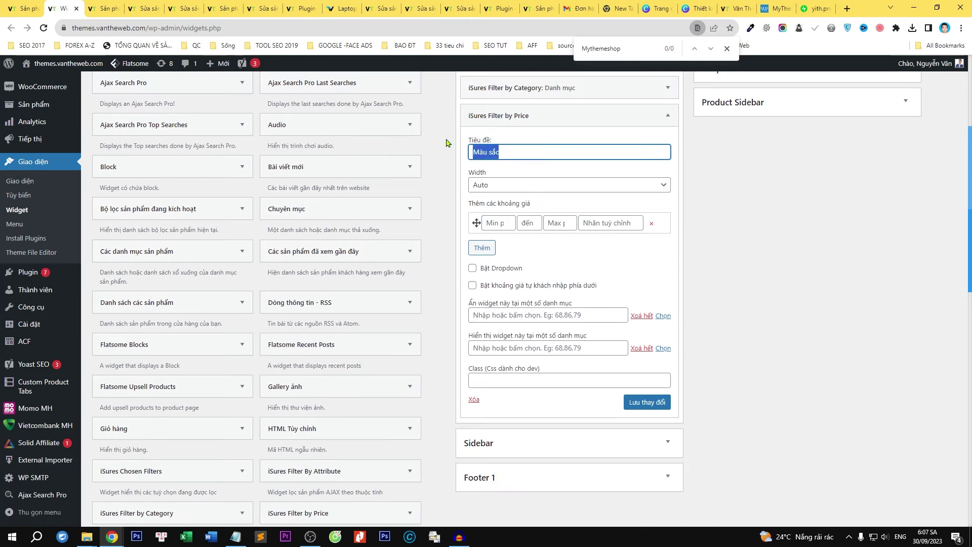
click(473, 400)
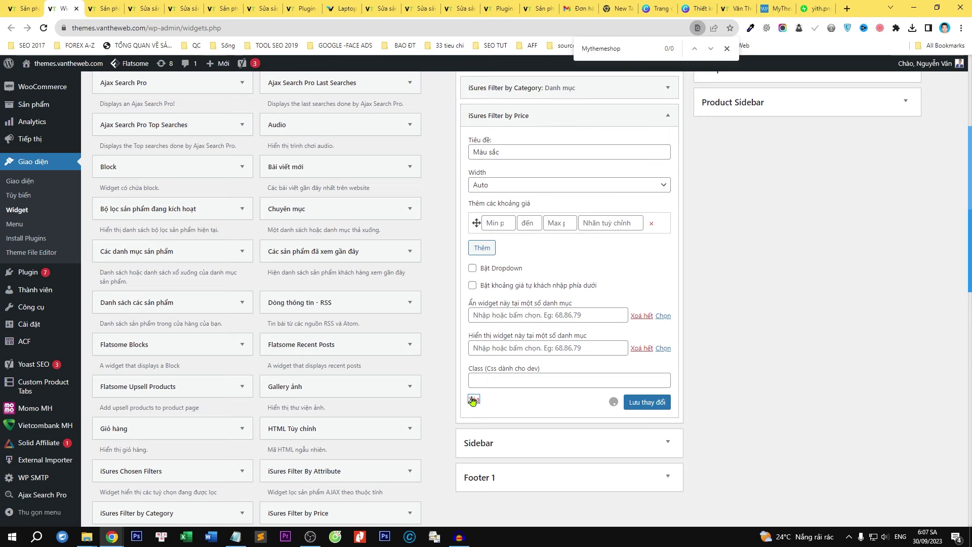
Add an iSures Filter By Attribute widget to iSures Filter Wrap, titled Màu sắc and using the Màu sắc attribute.
scroll(273, 380, down, 3)
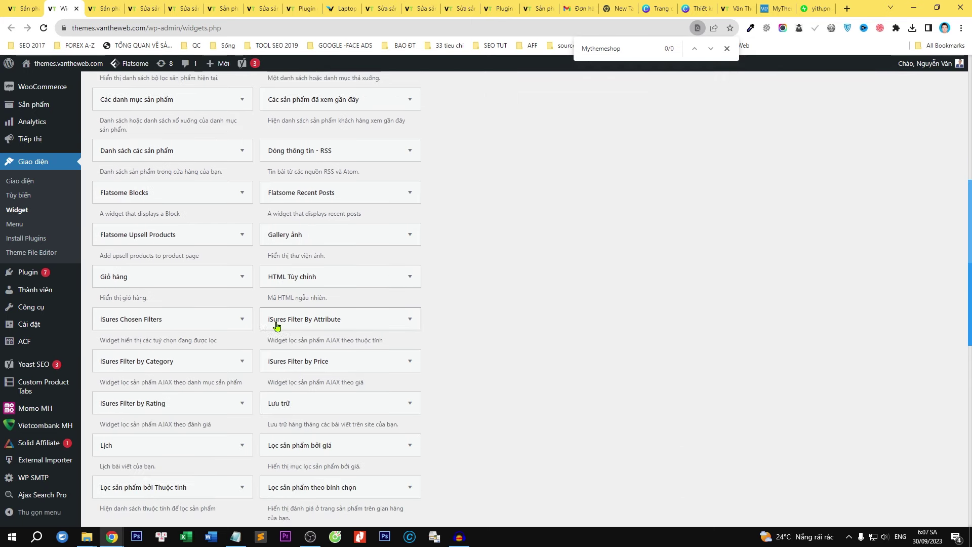
drag(292, 324, 536, 257)
click(530, 287)
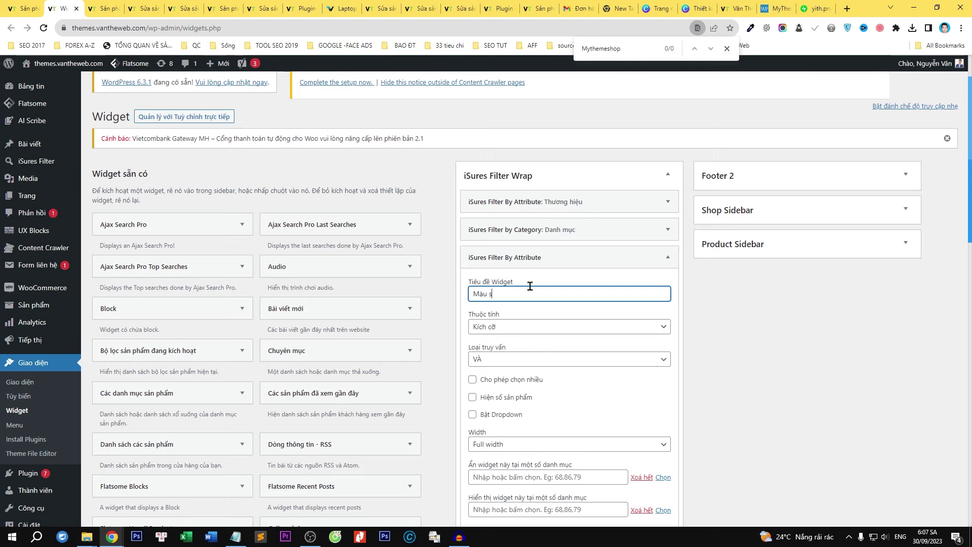
click(501, 329)
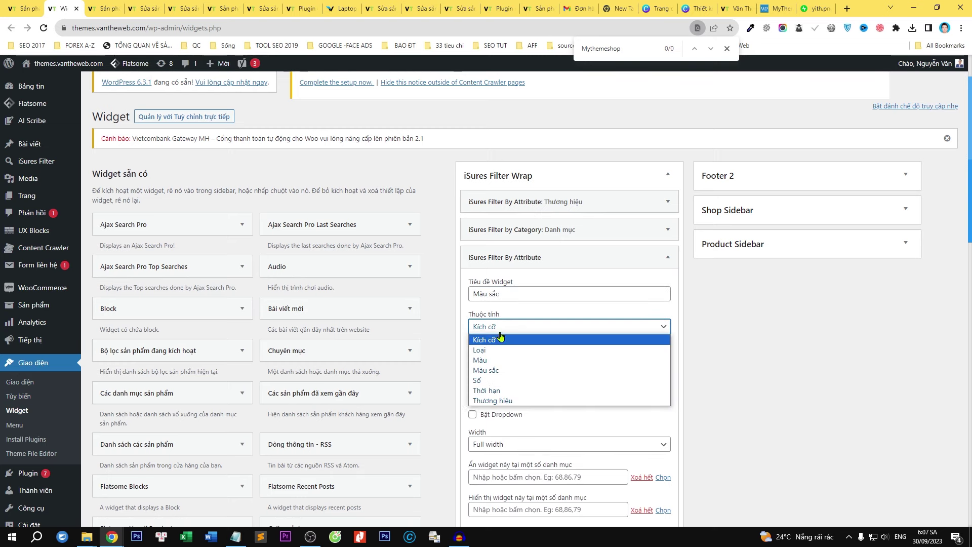
click(505, 371)
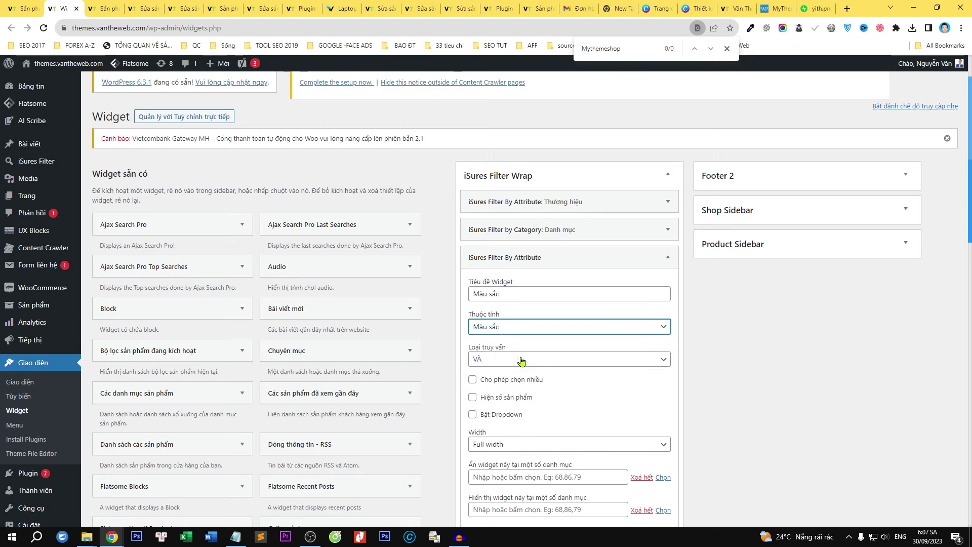
Enable multiple selection, product count and dropdown for the Màu sắc filter, set its width to Tự động and save the widget.
scroll(517, 362, down, 1)
click(512, 329)
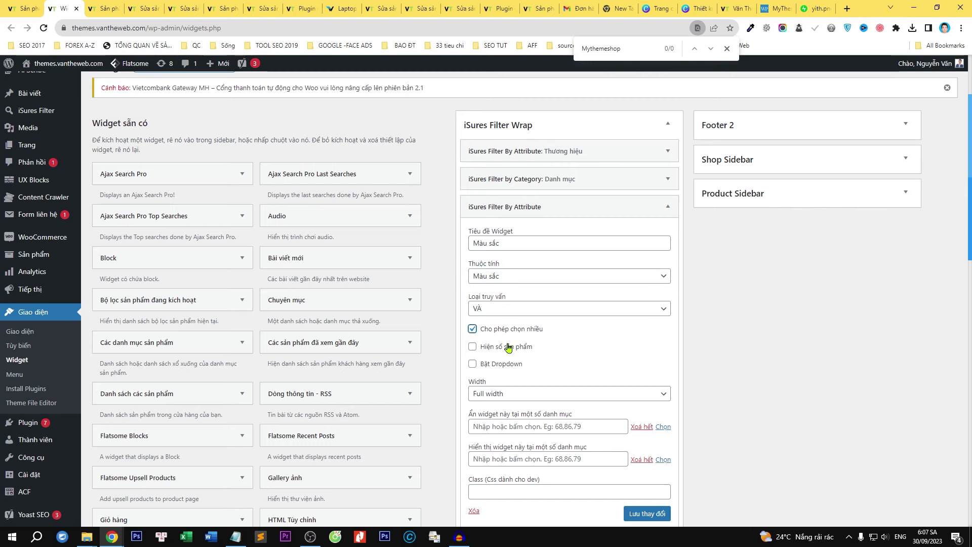
click(507, 365)
click(561, 401)
click(559, 413)
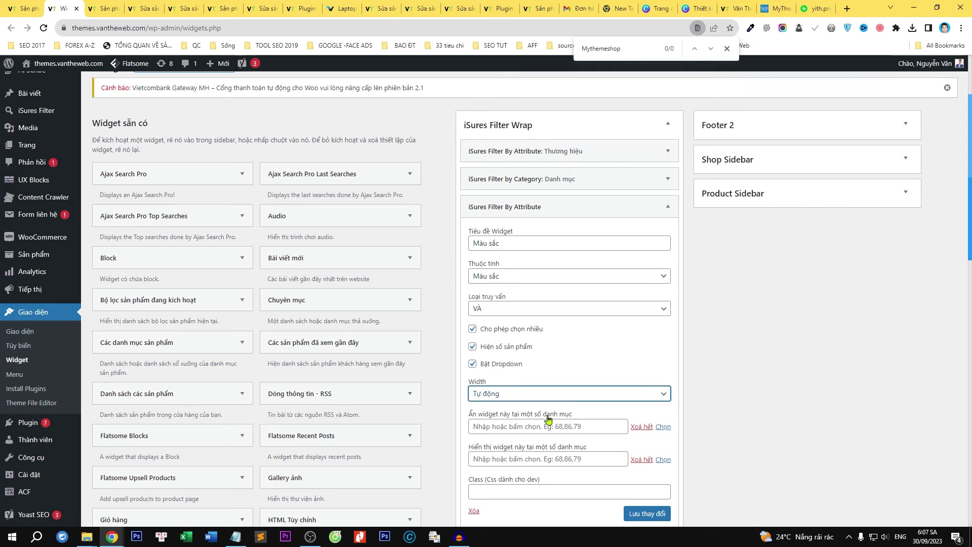
click(648, 514)
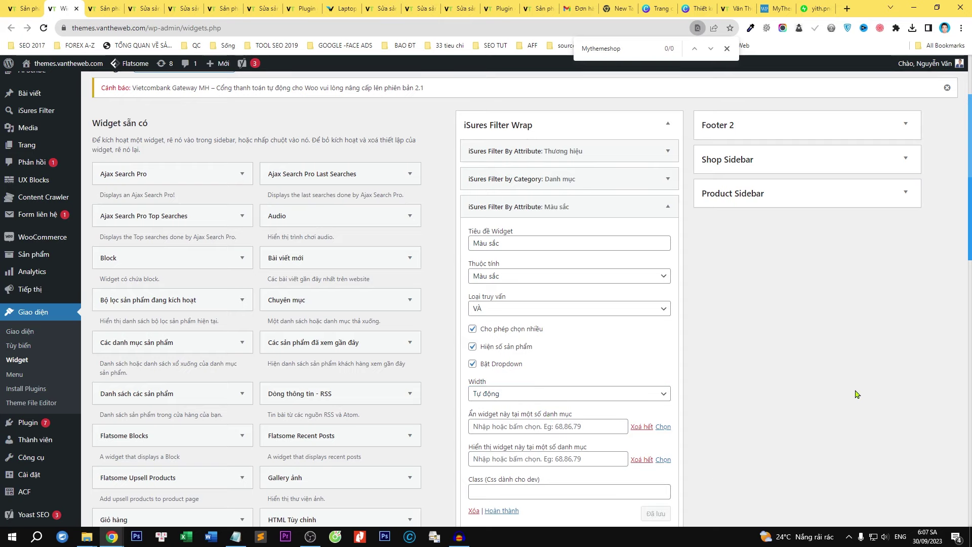
Reload the storefront's Plugin chính hãng category page and filter its products by the yellow Màu Sắc swatch.
click(304, 8)
right_click(124, 254)
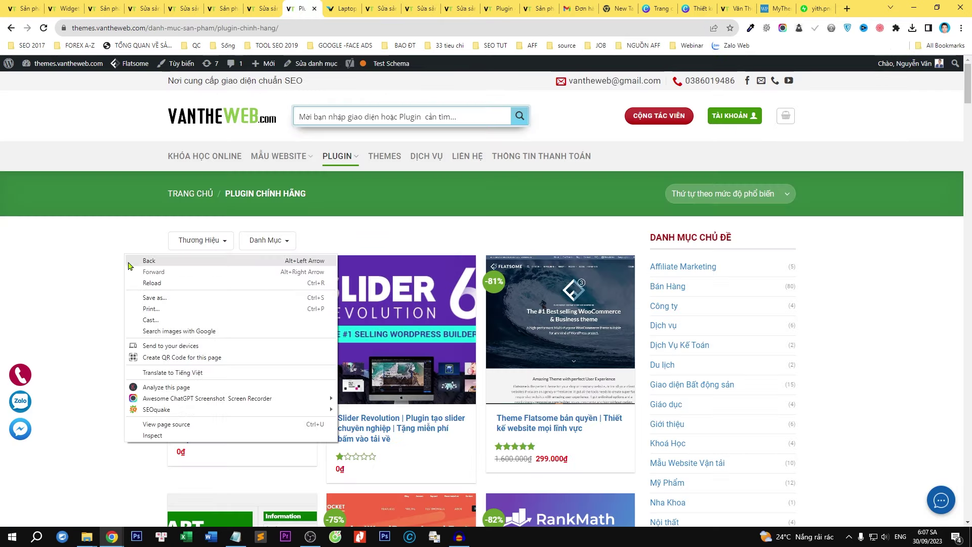
click(137, 282)
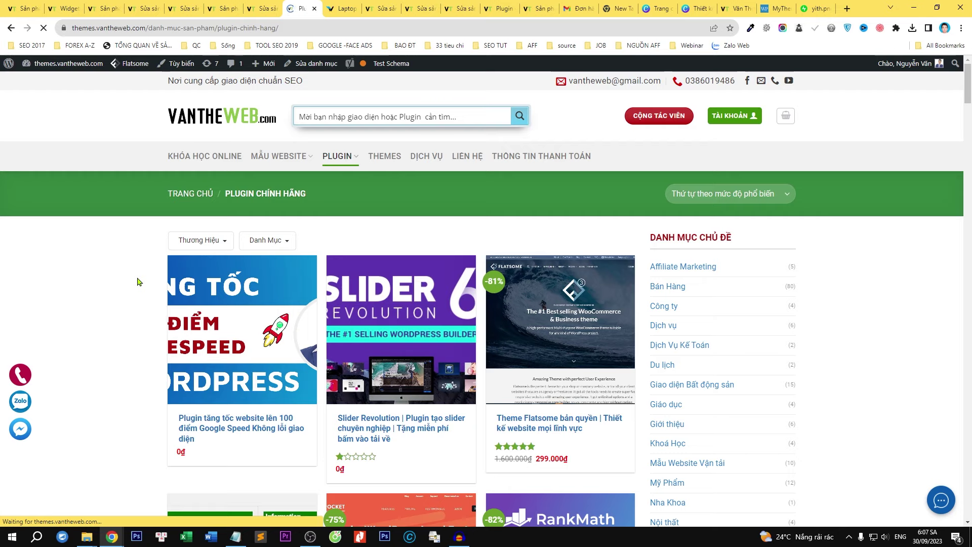
click(322, 246)
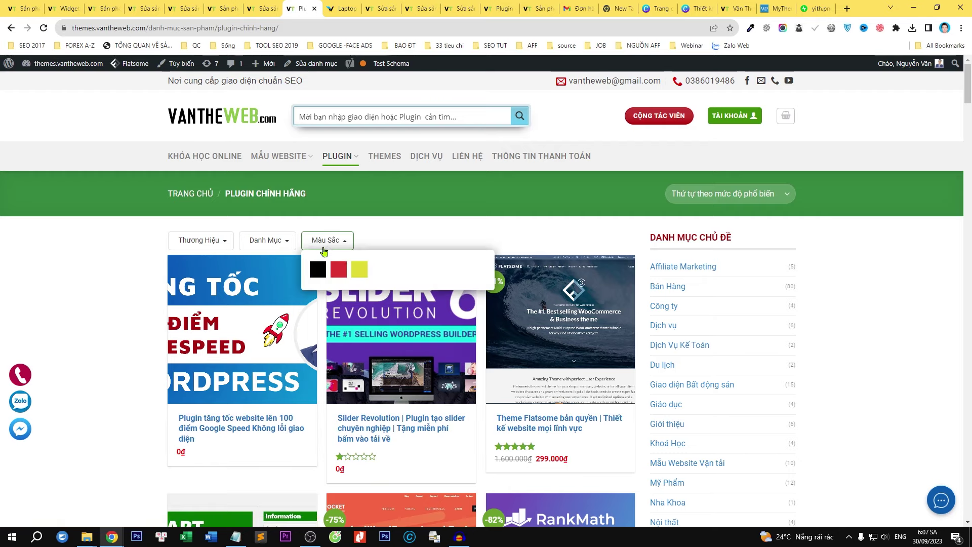
click(362, 271)
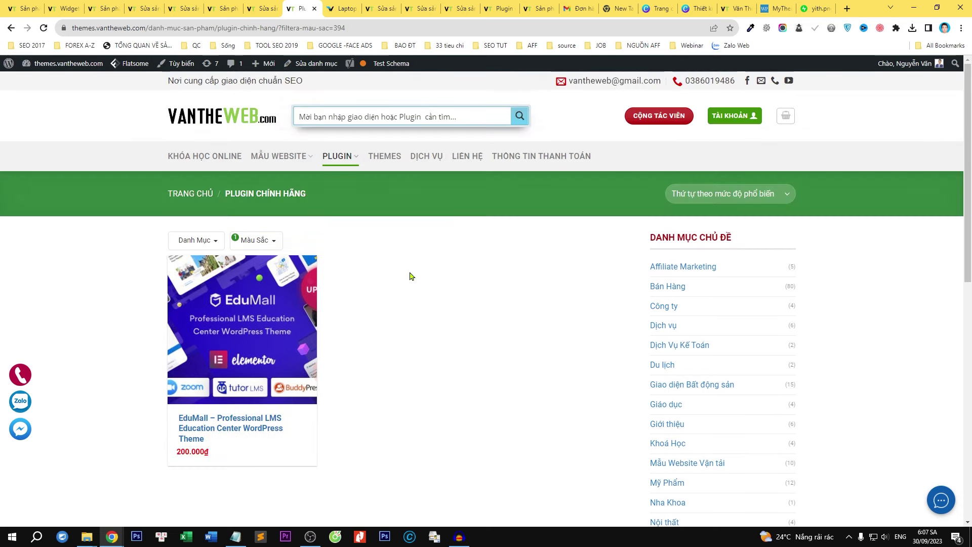
Add a product attribute named Nhu cầu, after checking the Chọn theo nhu cầu filter on the demo laptop page.
click(343, 8)
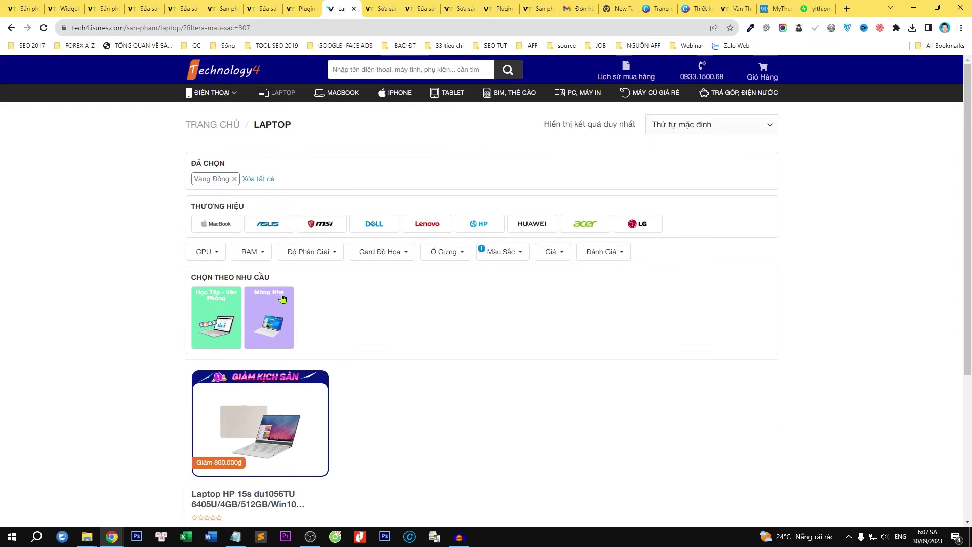
drag(187, 280, 270, 282)
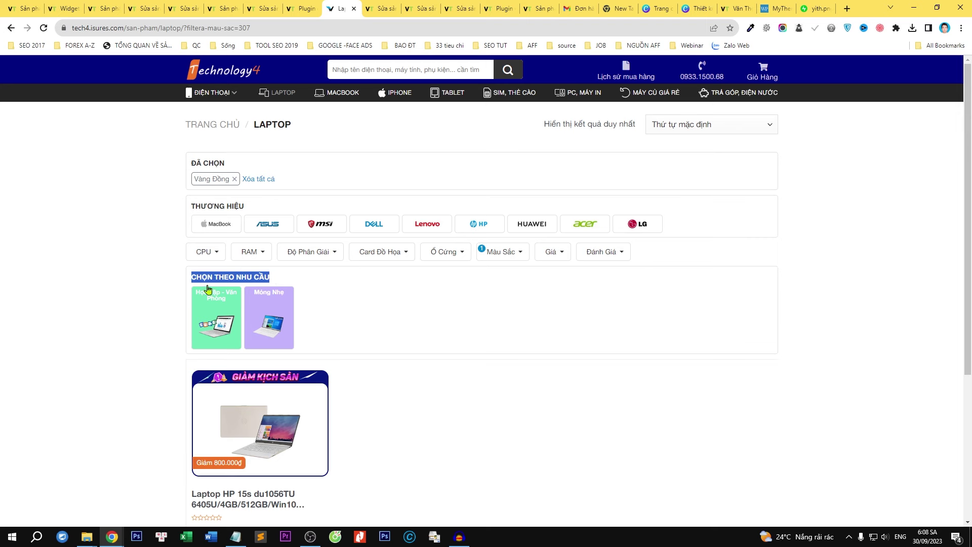
click(103, 8)
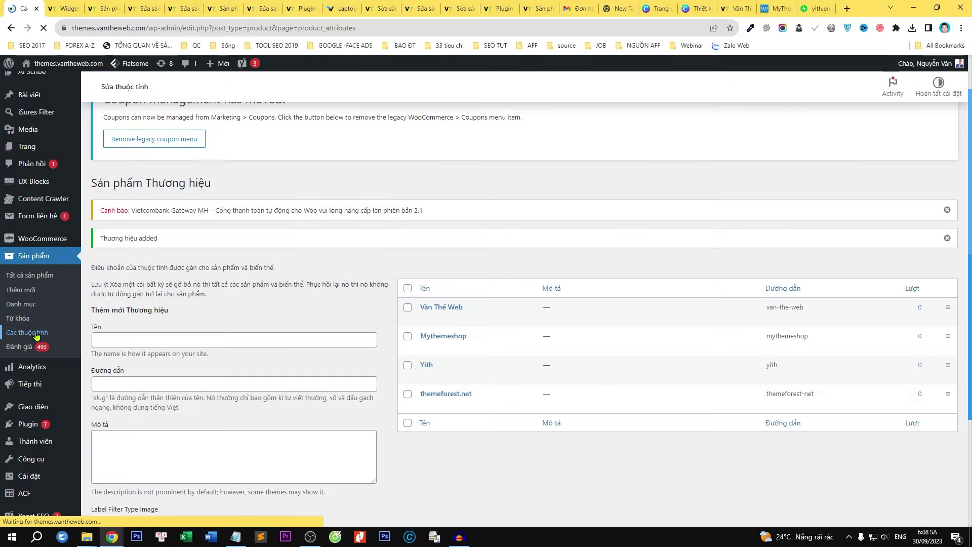
click(27, 381)
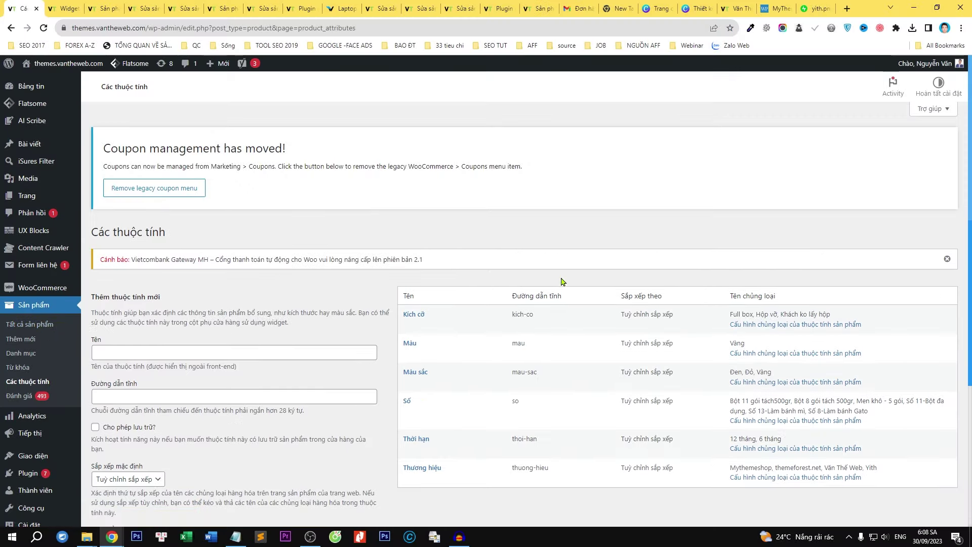
click(316, 357)
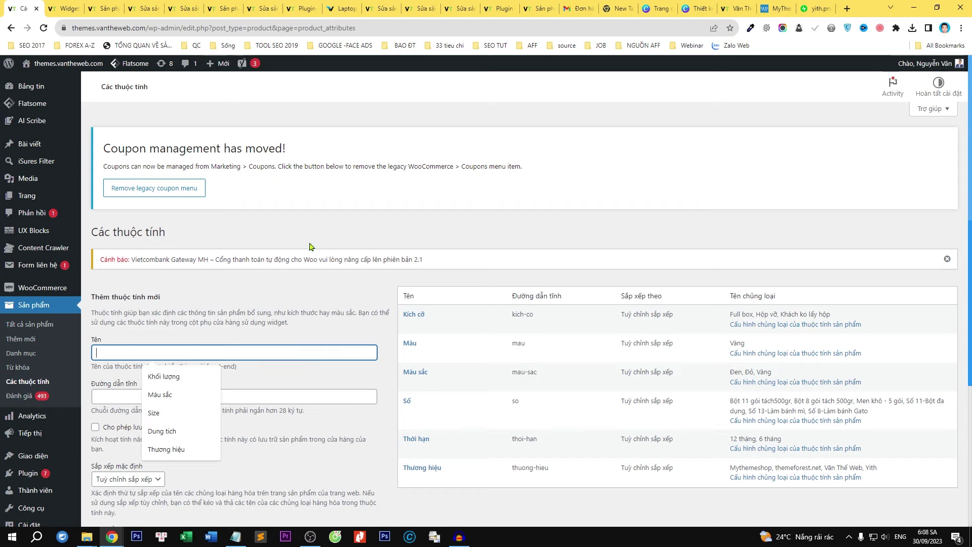
click(313, 8)
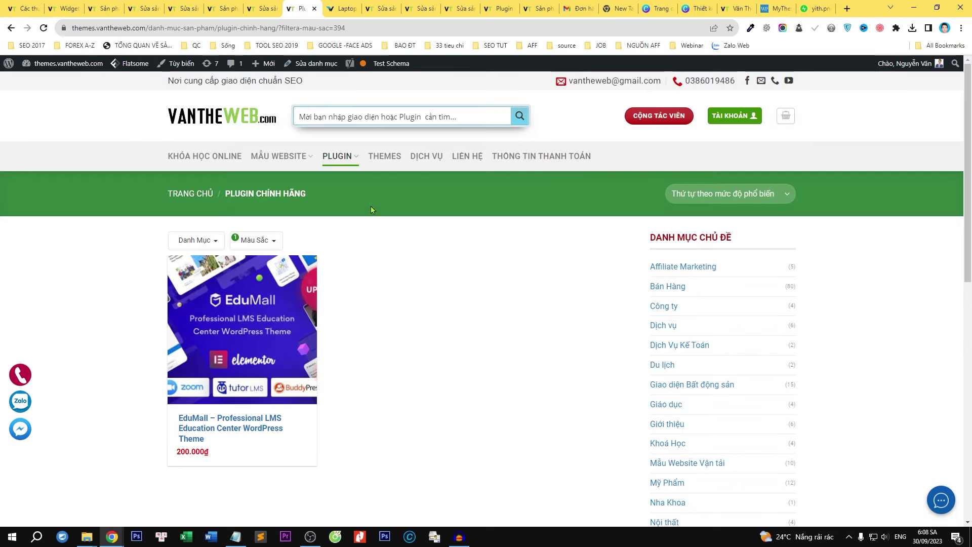
click(345, 9)
click(22, 8)
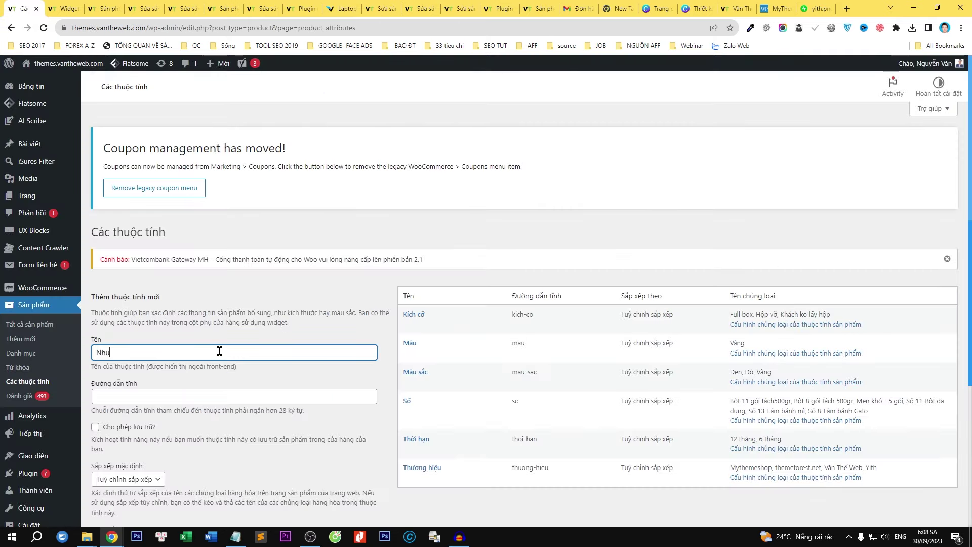
key(Return)
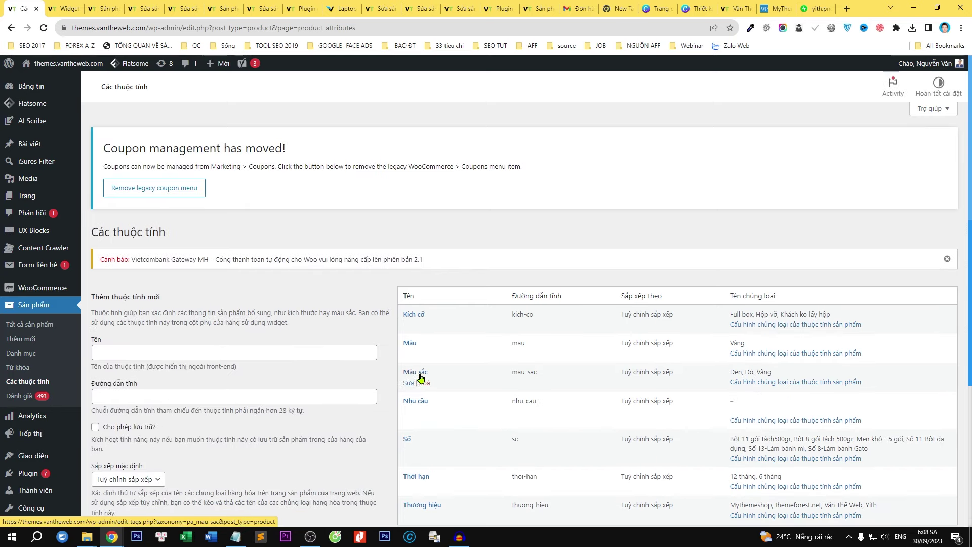
Set the Nhu cầu attribute's filter display type to Dạng hình ảnh kèm tiêu đề, update it and return to the attribute list.
scroll(434, 389, down, 2)
click(410, 312)
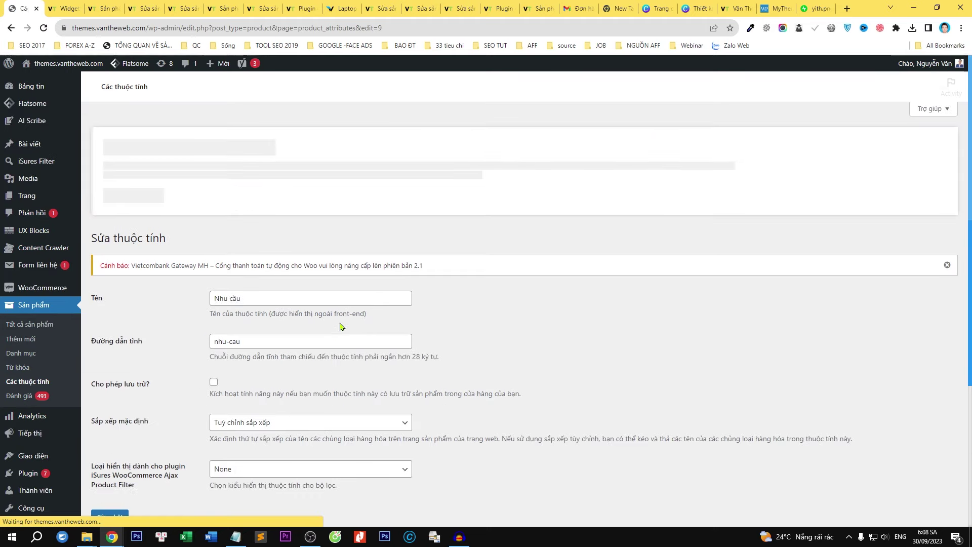
scroll(303, 304, down, 3)
click(252, 311)
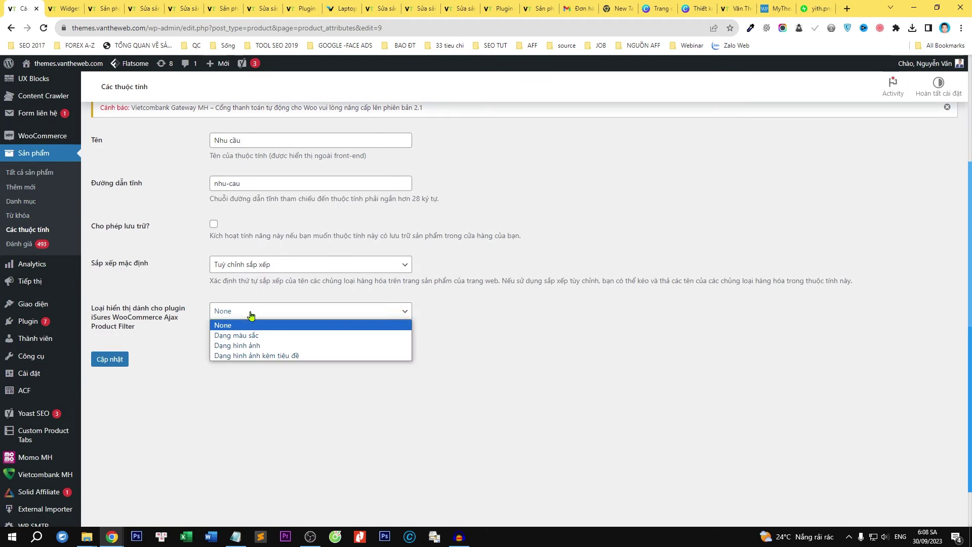
click(255, 356)
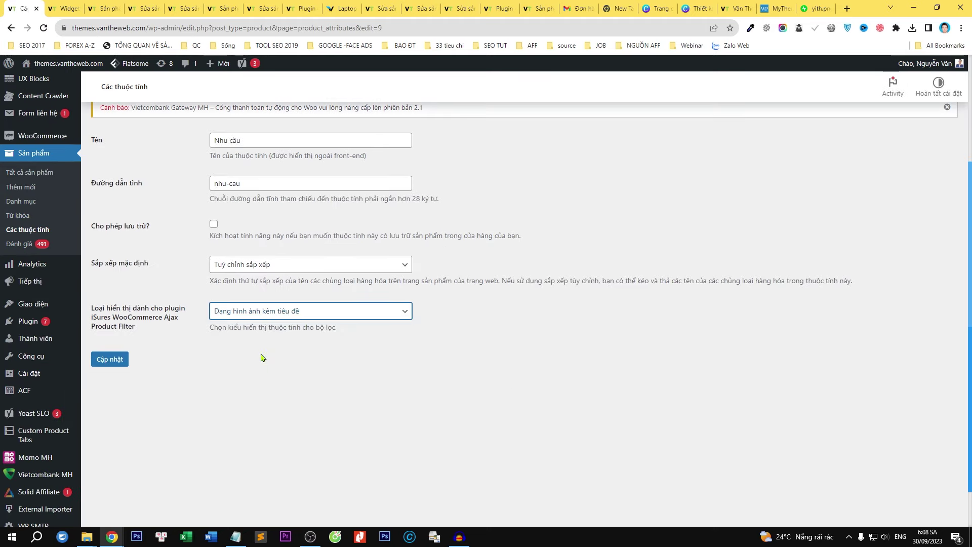
click(102, 360)
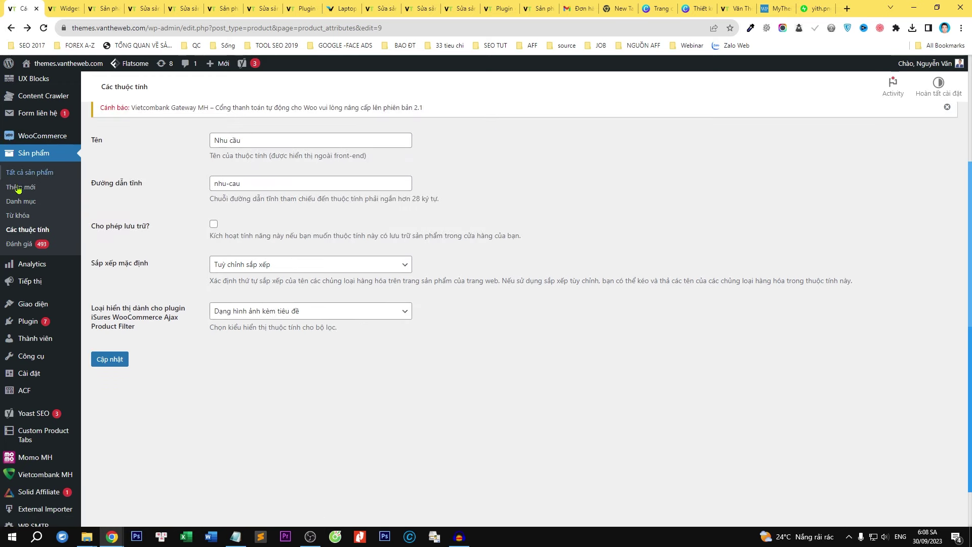
click(23, 230)
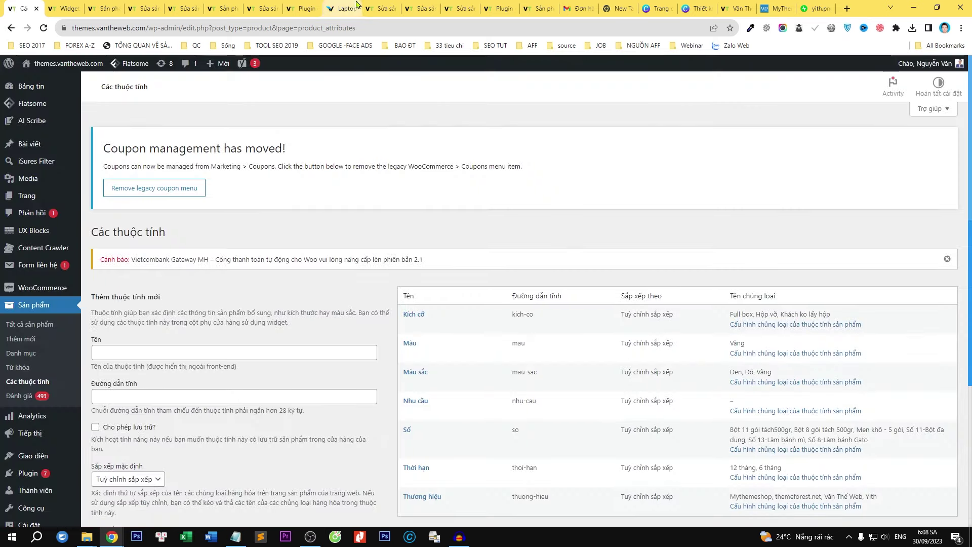
click(356, 6)
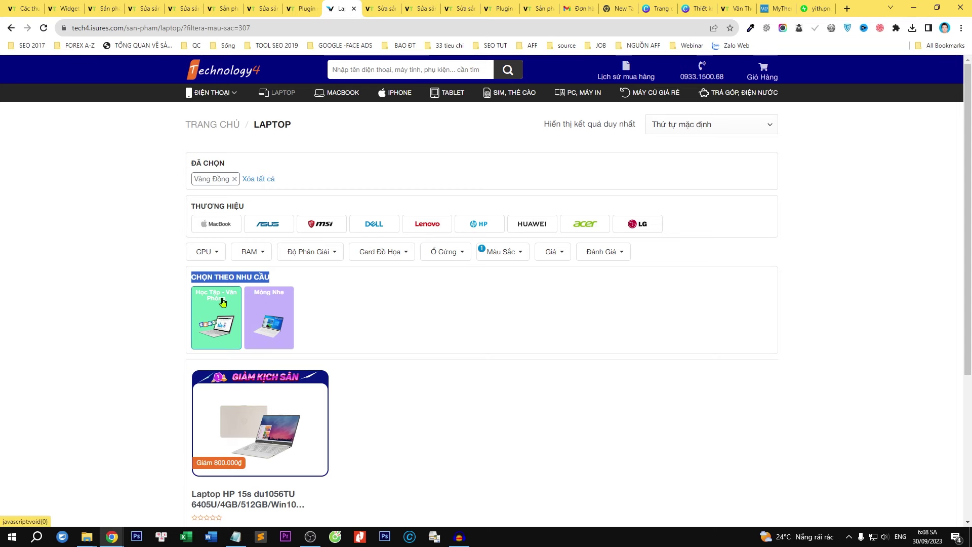
click(22, 8)
click(228, 354)
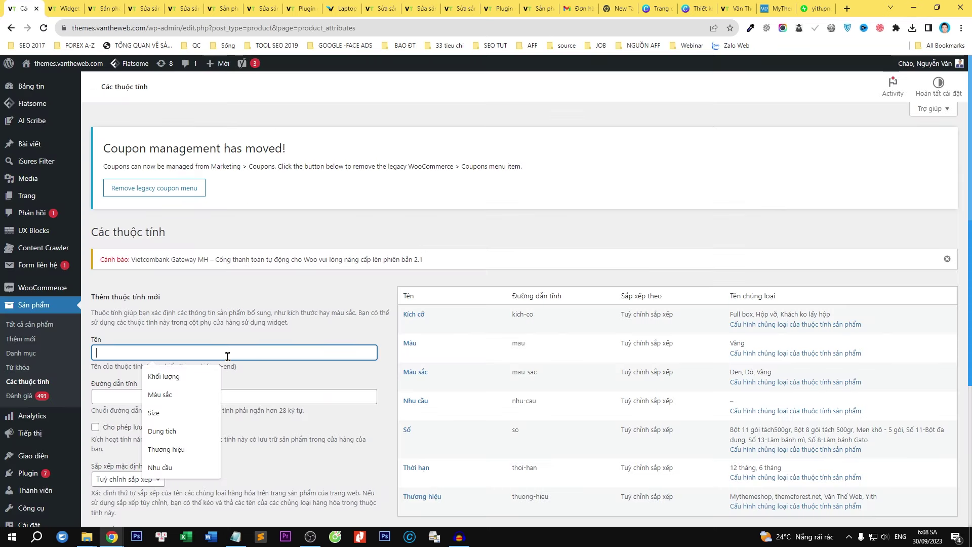
text(Học tập Va)
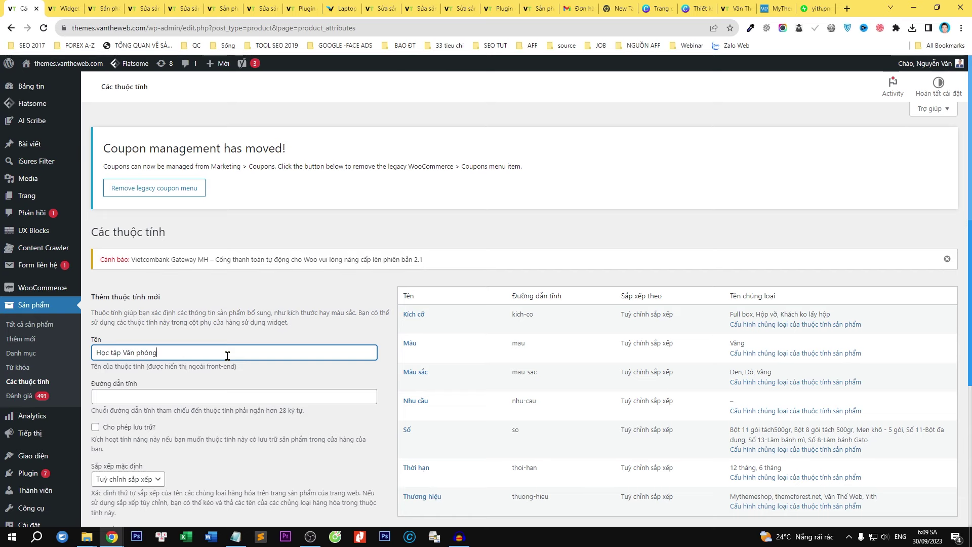
scroll(228, 355, down, 3)
click(172, 384)
click(171, 387)
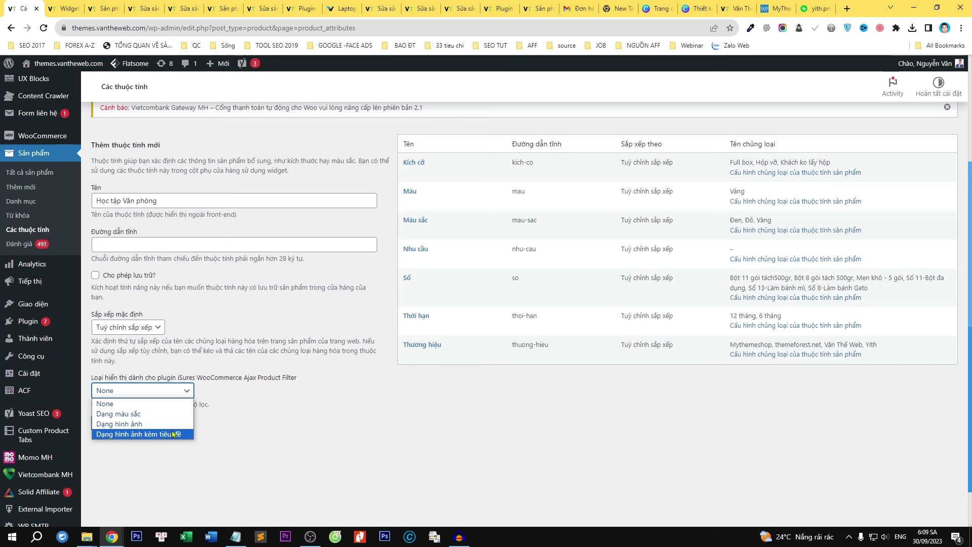
click(345, 476)
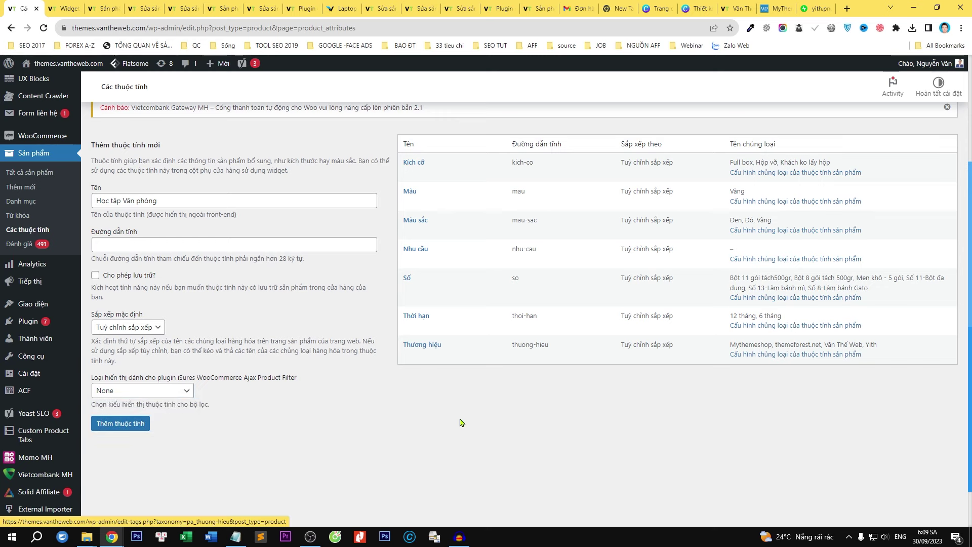
Open the term configuration of the Nhu cầu attribute and enter Văn Phòng as the new term's name.
mouse_move(417, 229)
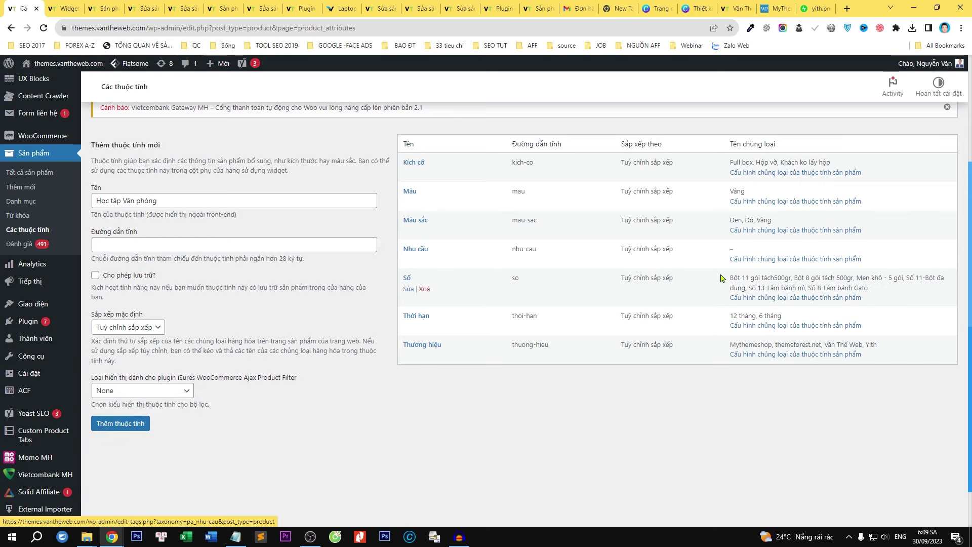
click(741, 261)
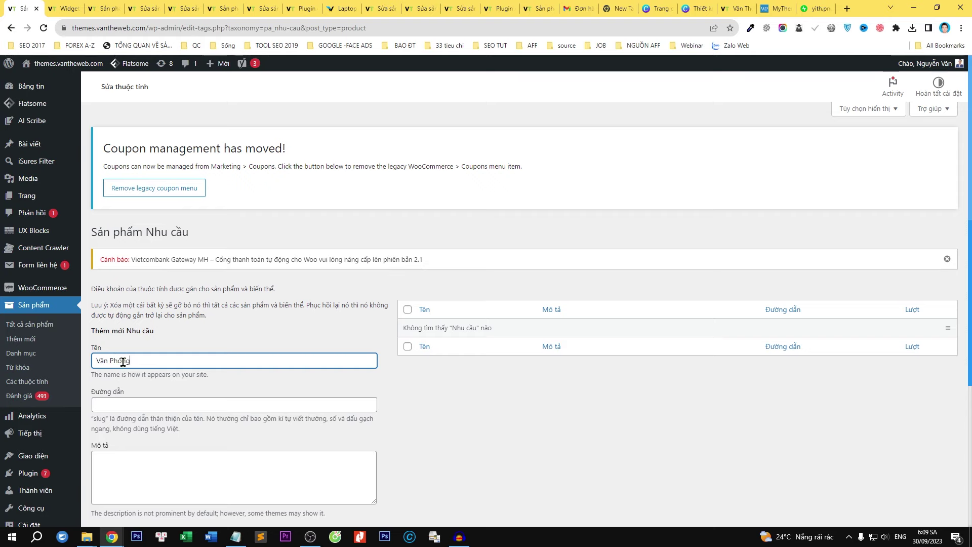
scroll(124, 362, down, 4)
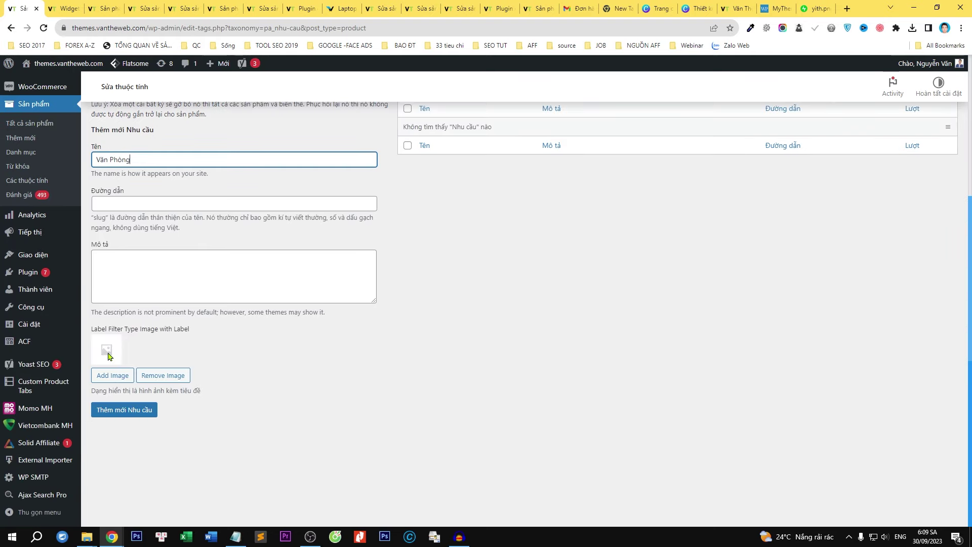
Search Google in a new tab for văn phòng, refine the query to máy tính văn phòng and show the image results.
key(ctrl+t)
text(văn phong)
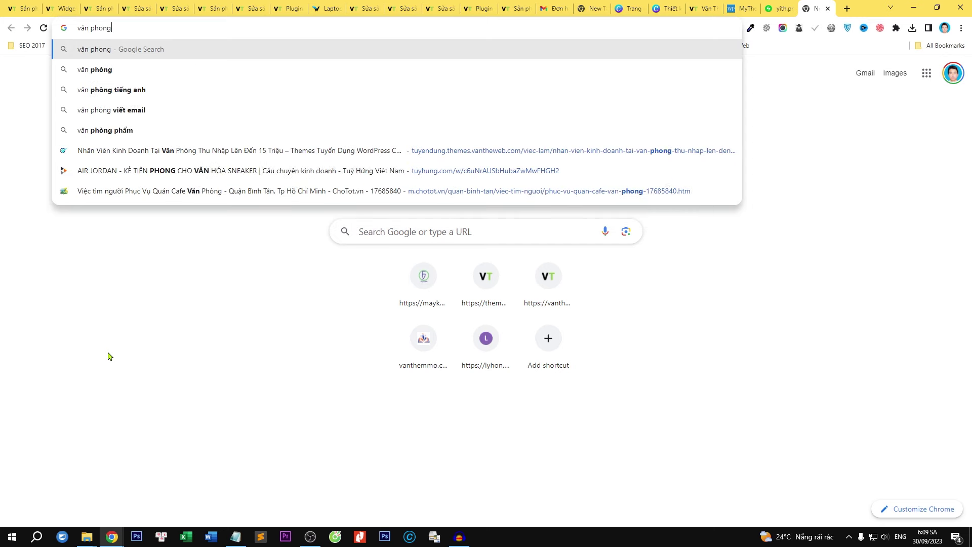
key(Return)
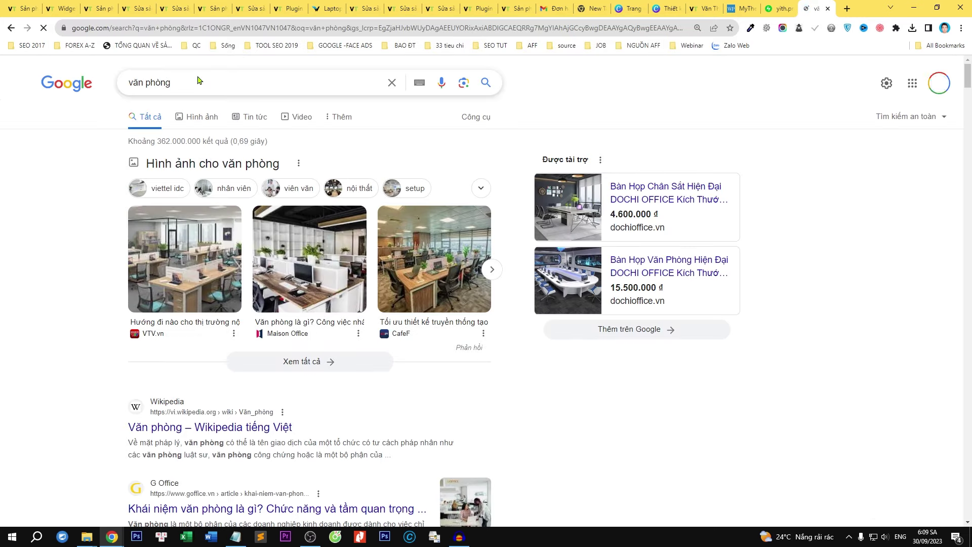
click(197, 78)
key(Home)
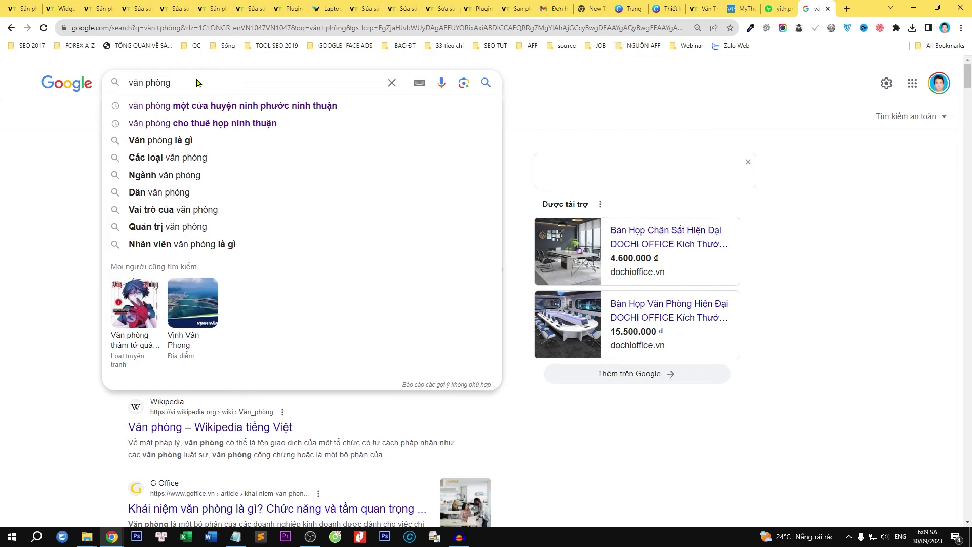
text(máy tinh)
key(Return)
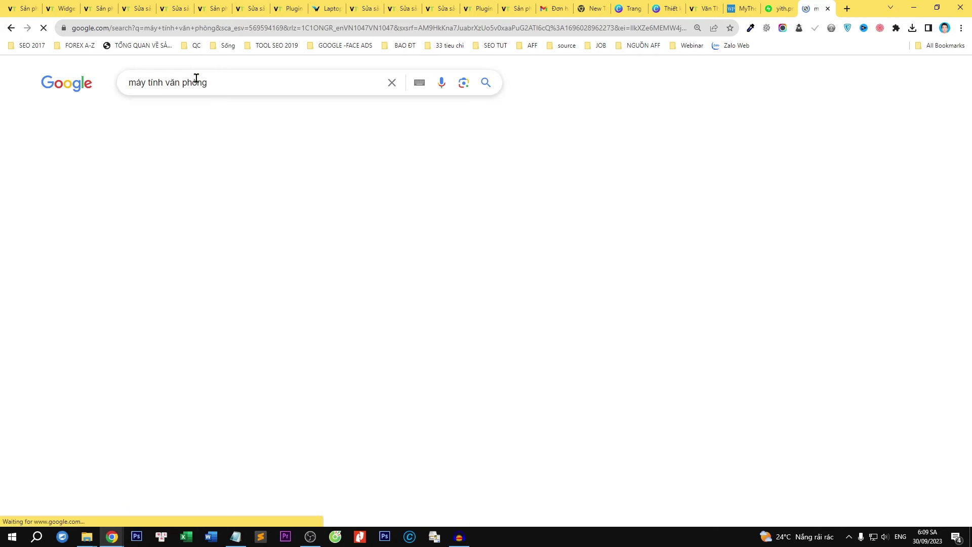
click(259, 117)
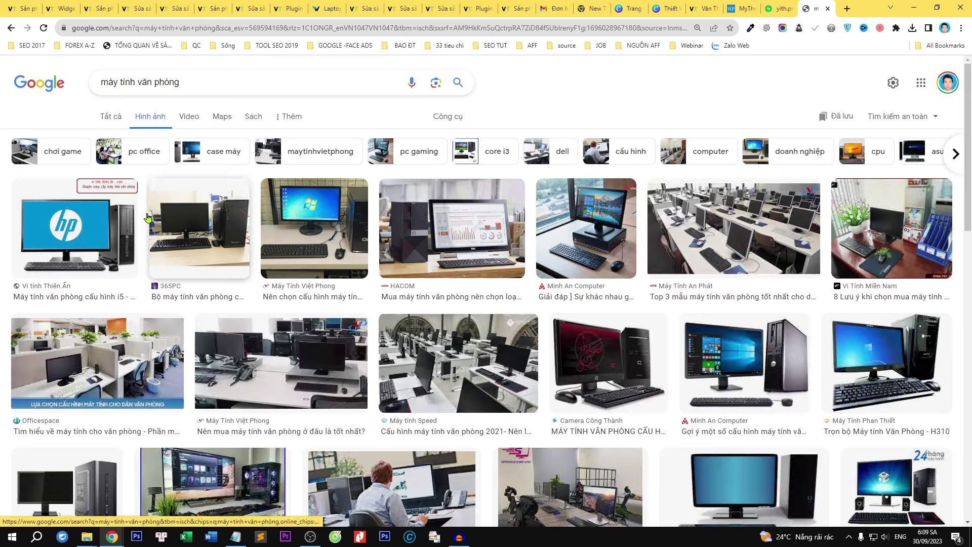
Open the first image result, the HP desktop computer, and save the picture to the computer.
click(76, 233)
right_click(783, 243)
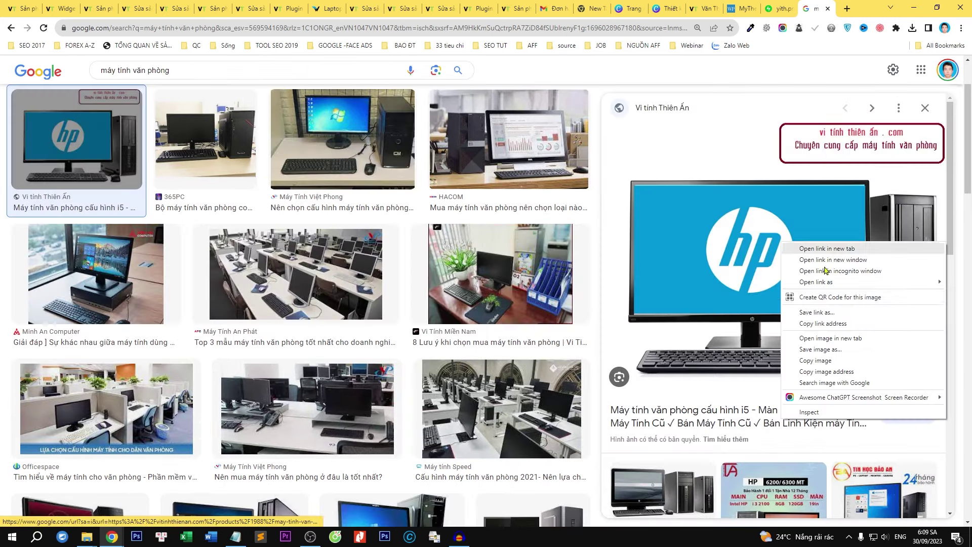
click(820, 349)
key(Return)
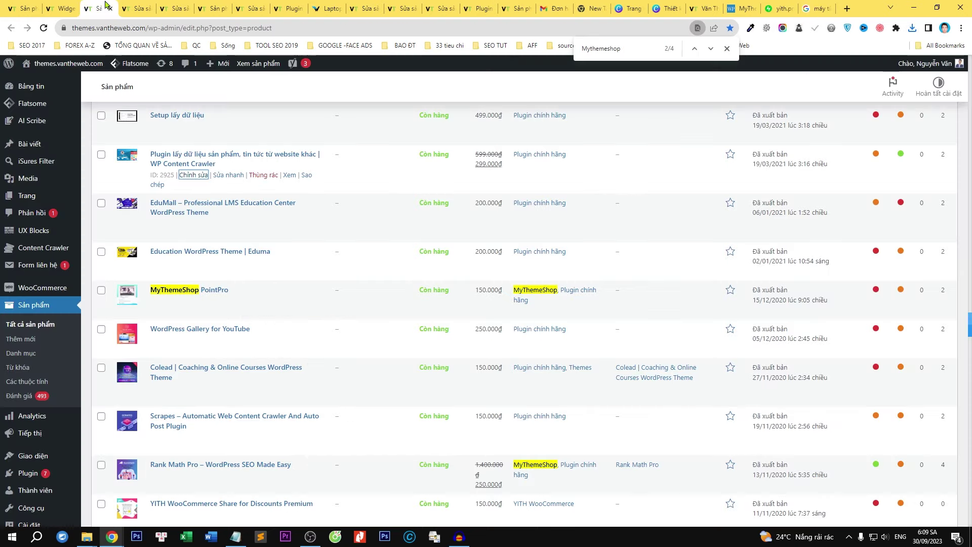
Close the leftover product-editing, Màu sắc term and product list tabs, and return to the Nhu cầu term form.
click(99, 8)
click(147, 6)
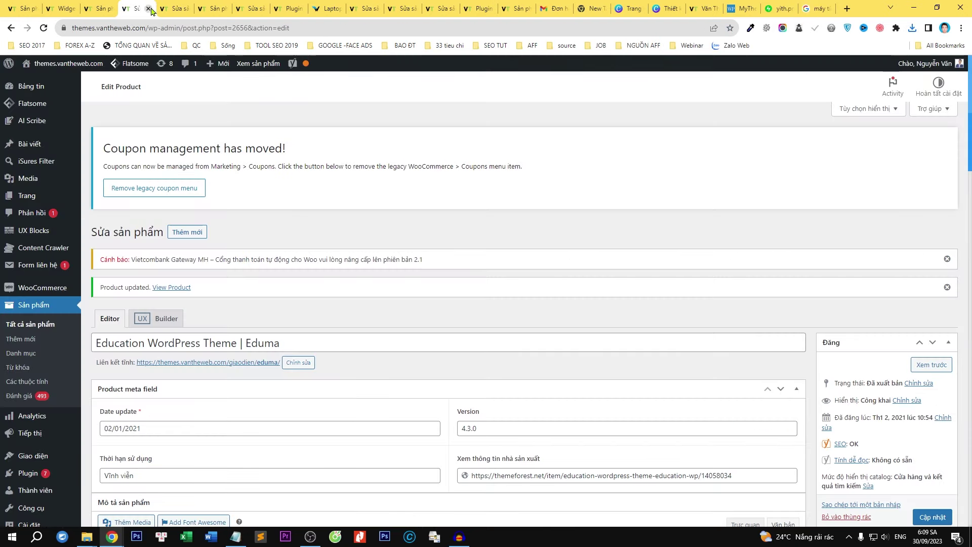
click(149, 9)
click(148, 9)
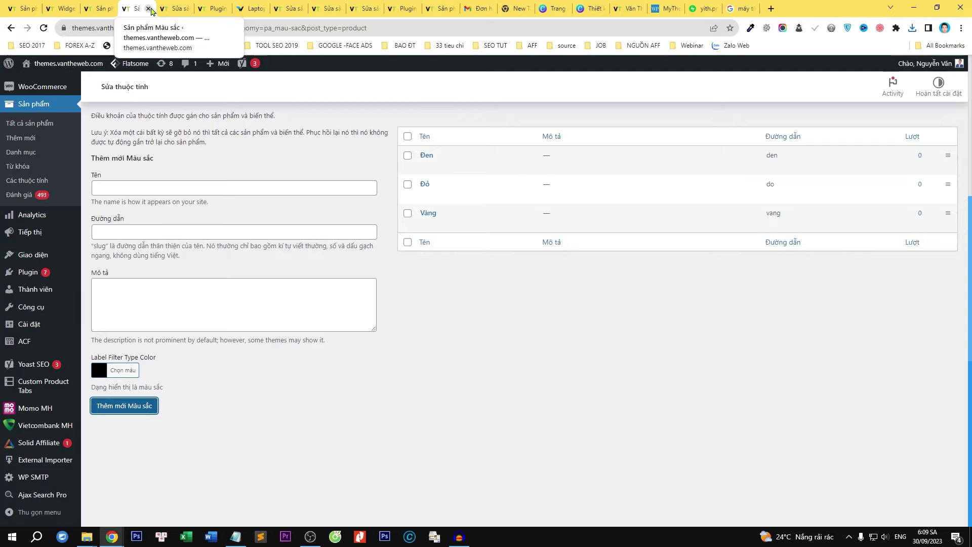
click(149, 9)
click(148, 8)
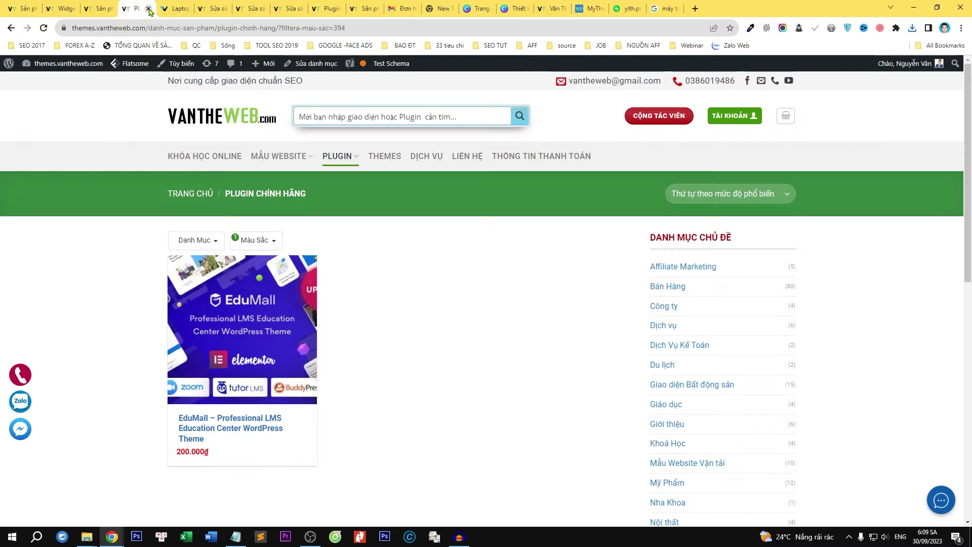
click(101, 7)
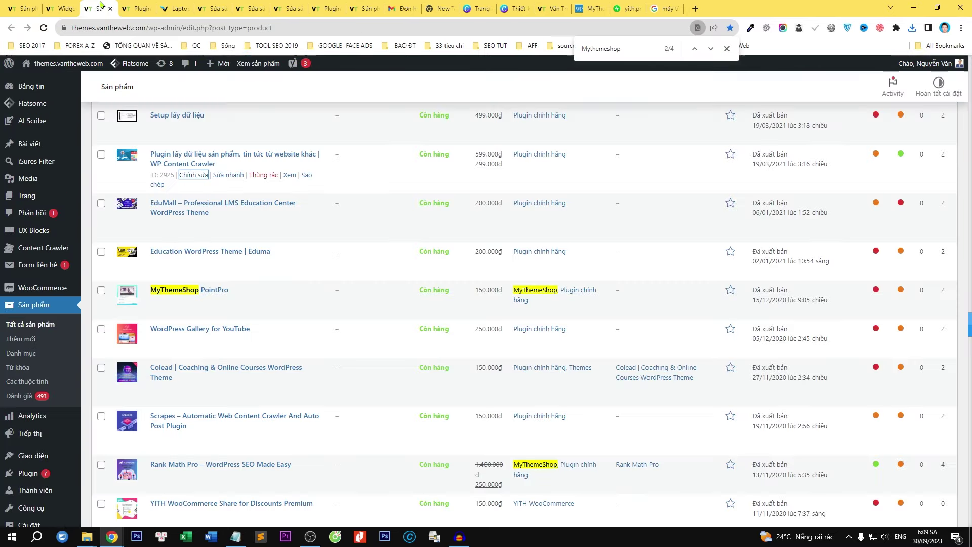
click(108, 8)
click(25, 5)
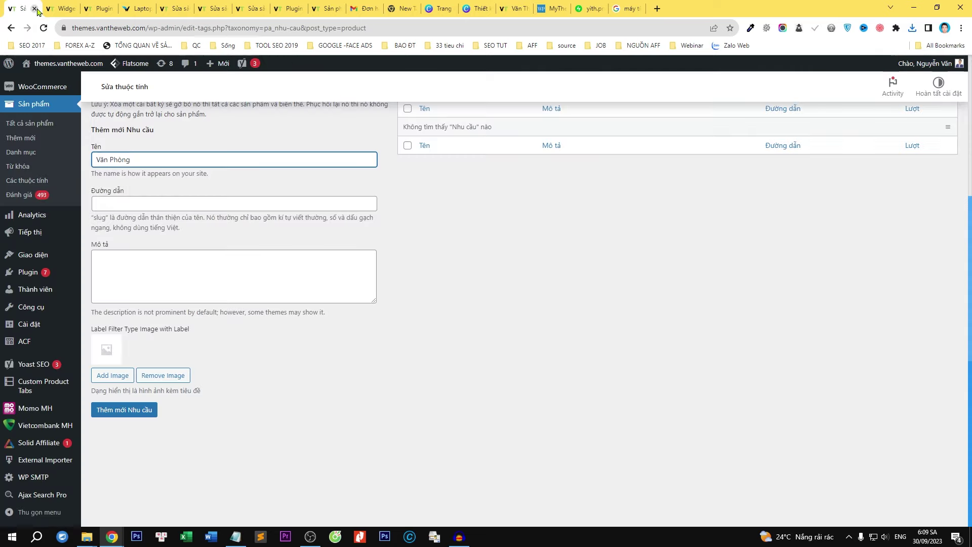
Upload the saved HP Compaq 8300 picture from the Desktop as the term's label image and add the Văn Phòng term.
click(120, 375)
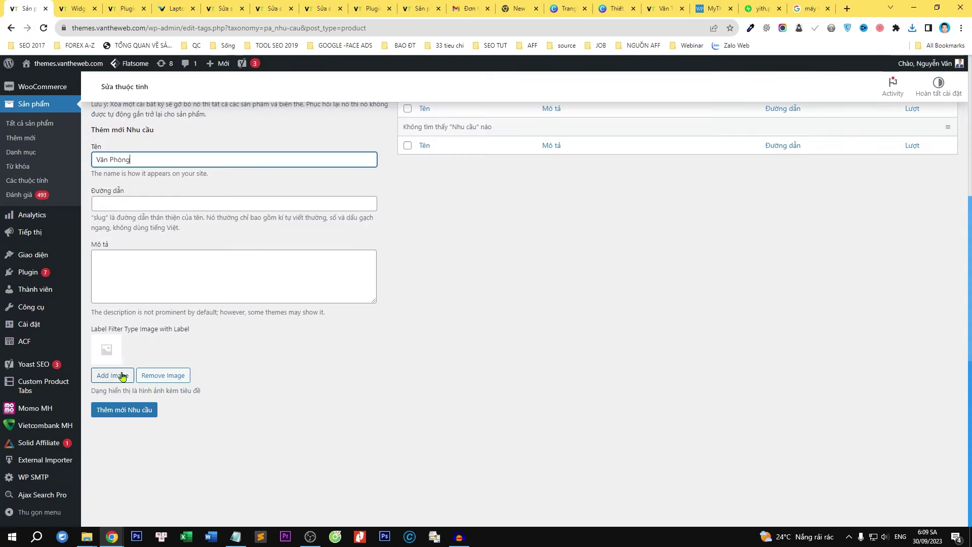
click(35, 103)
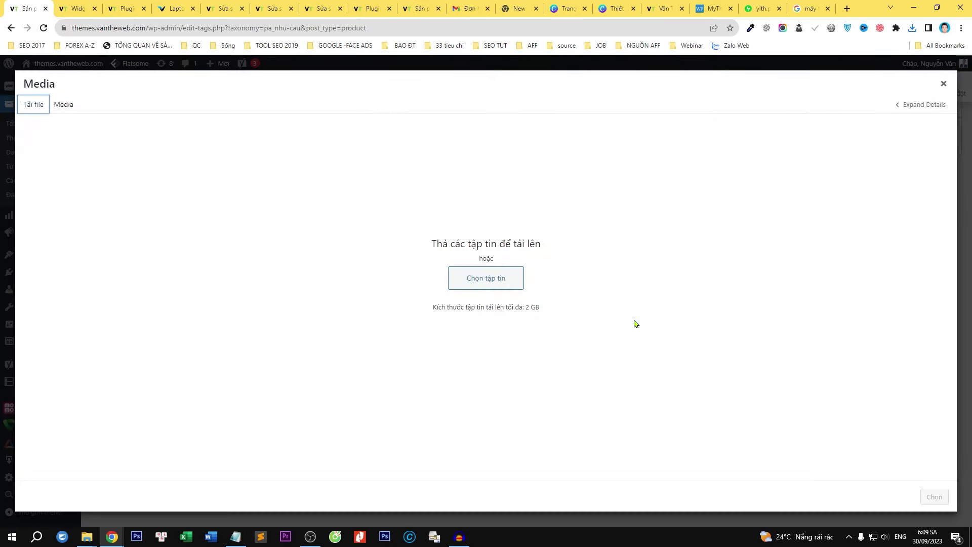
click(523, 284)
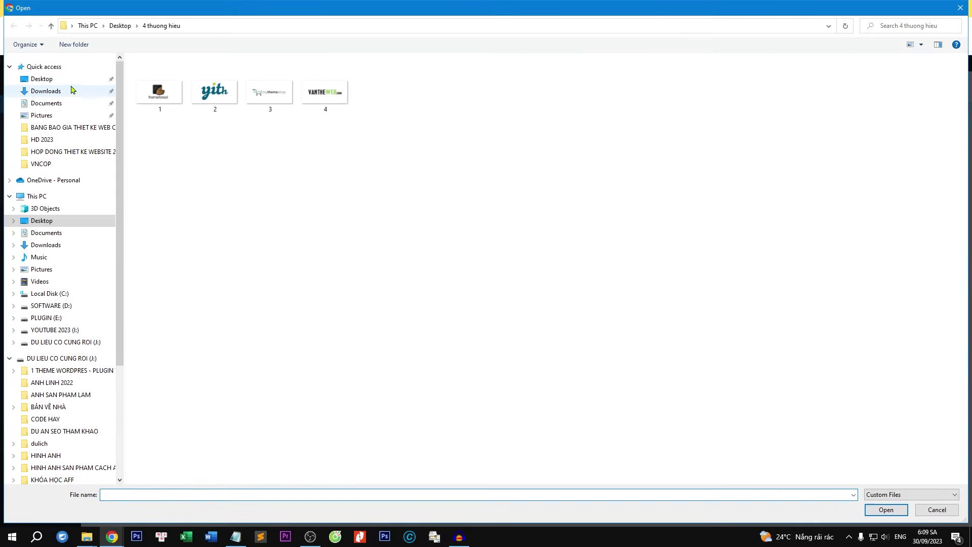
click(43, 79)
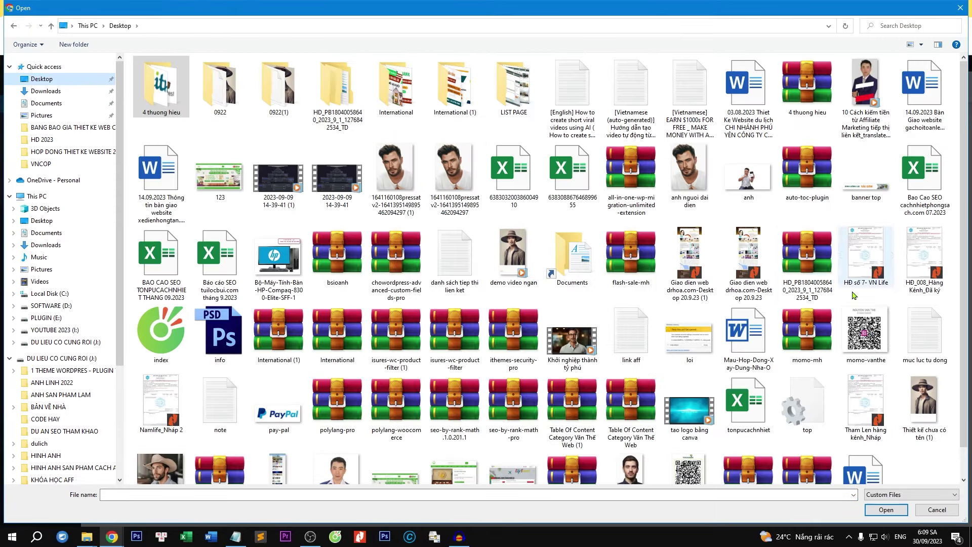
scroll(866, 334, down, 1)
double_click(268, 234)
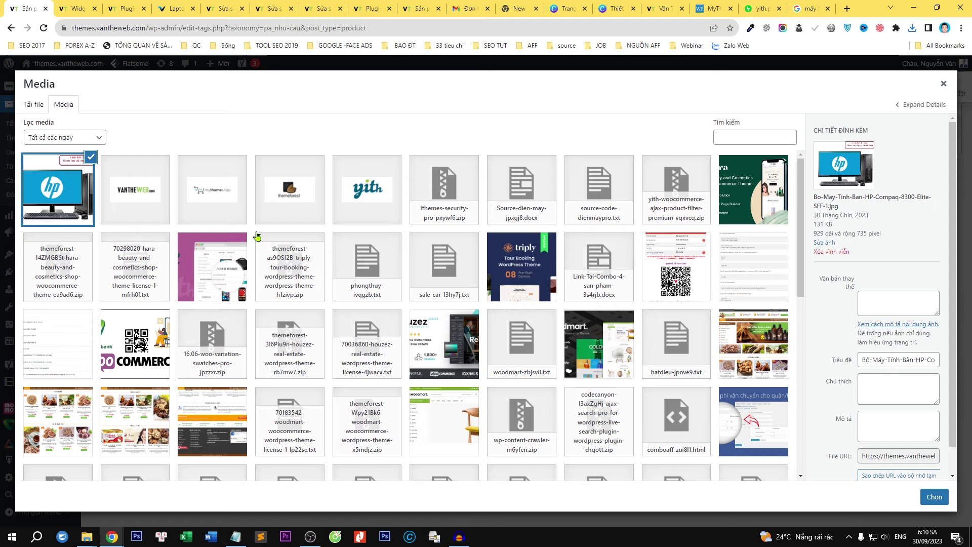
click(932, 497)
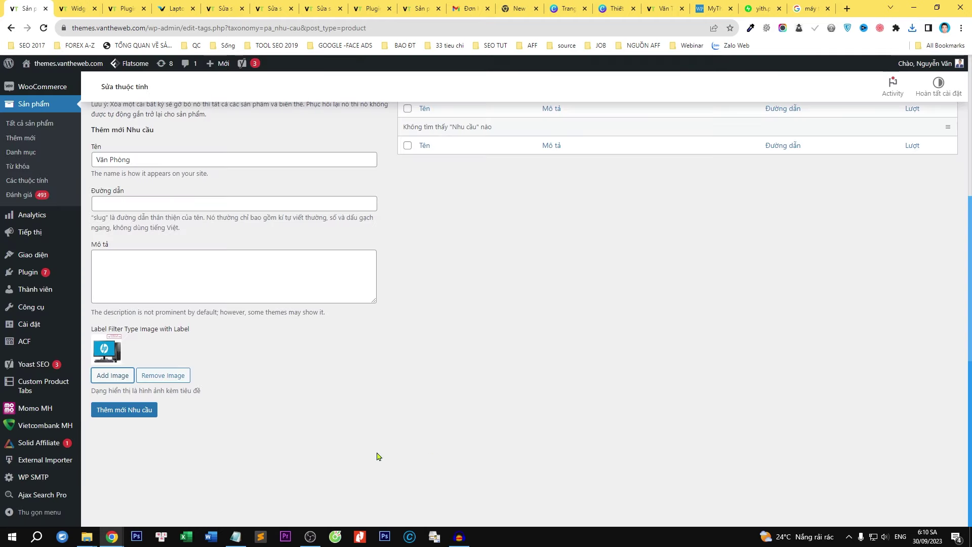
click(145, 410)
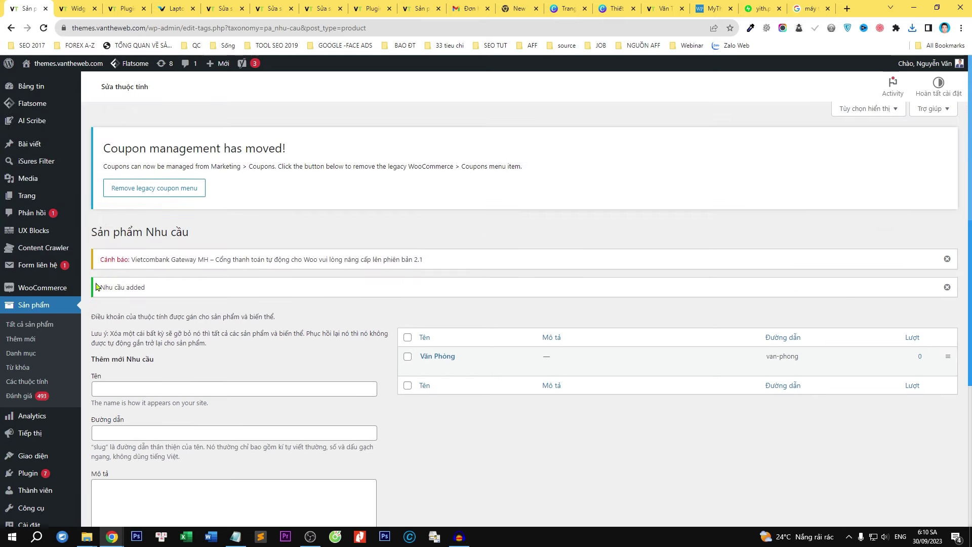
Open the Triply tour booking theme product for editing and add the existing Nhu cầu attribute to its product data.
click(33, 325)
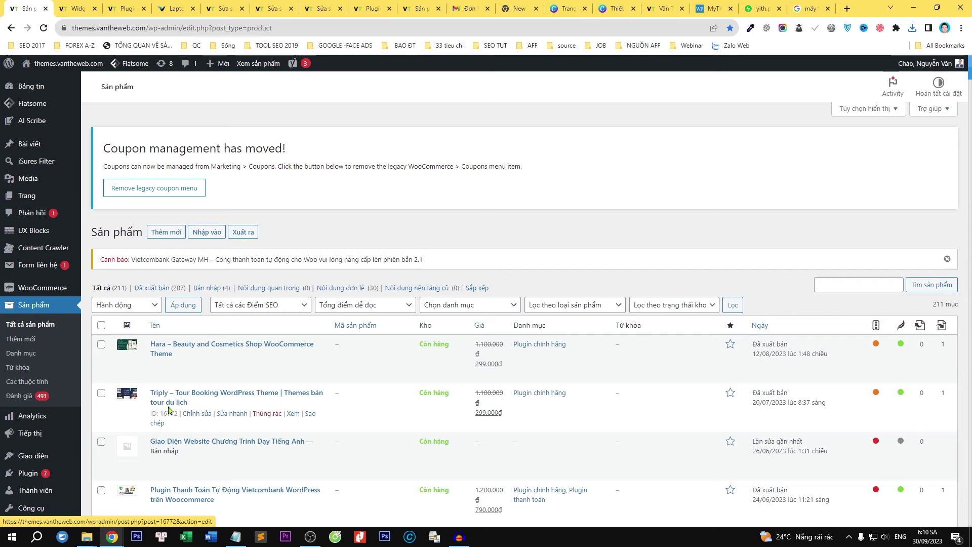
click(194, 414)
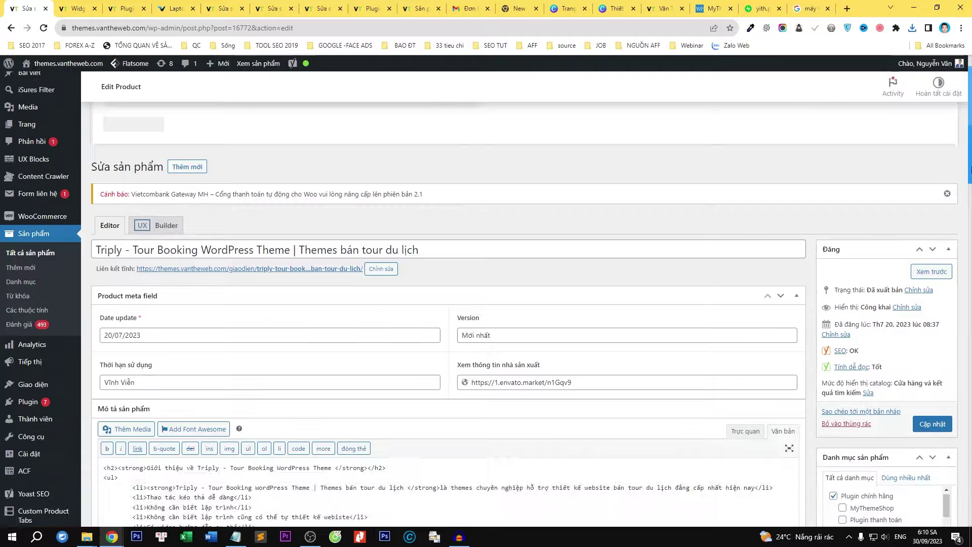
drag(969, 127, 970, 362)
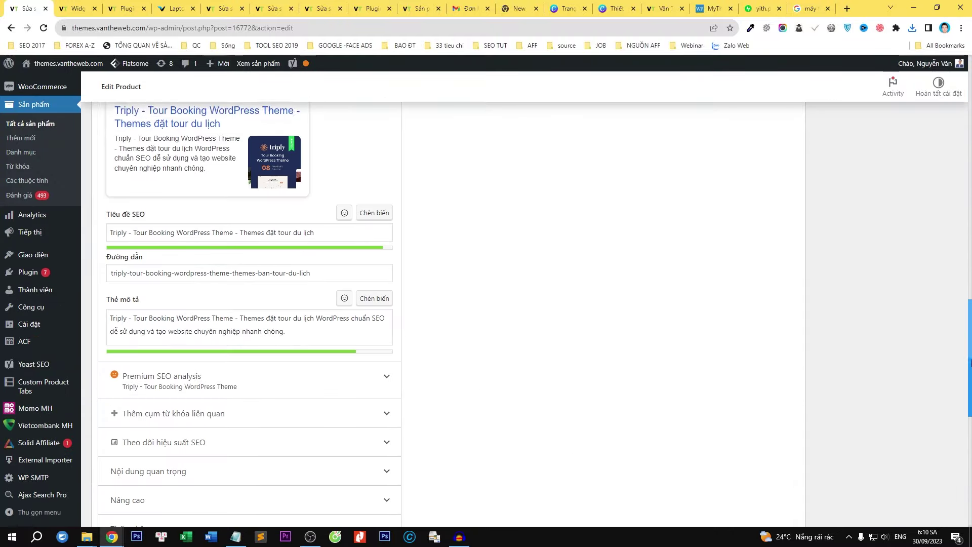
scroll(896, 434, down, 8)
click(147, 296)
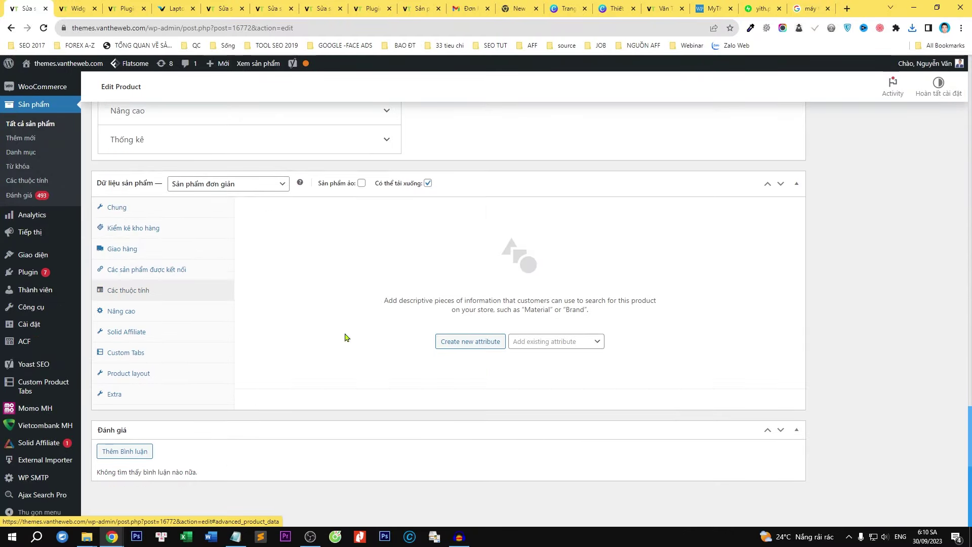
click(547, 341)
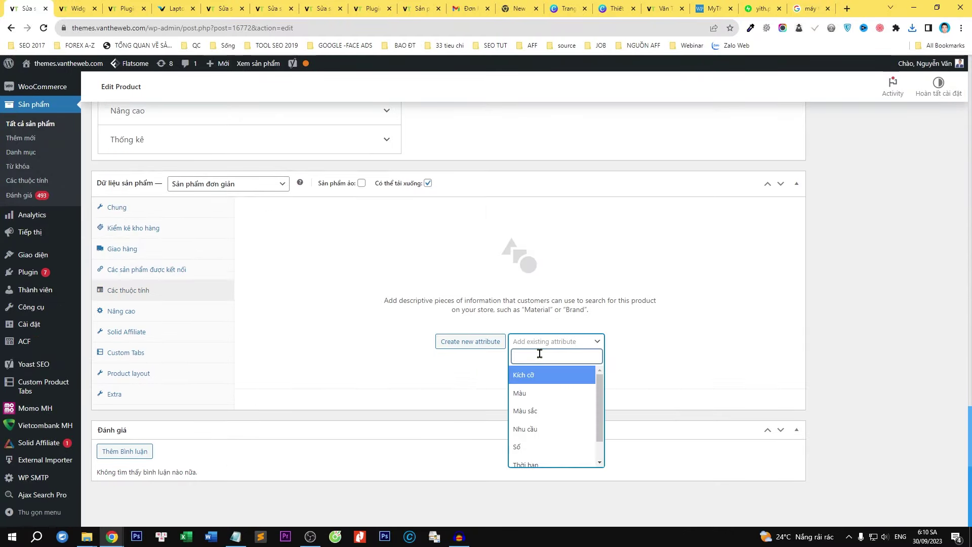
text(nhu)
click(529, 376)
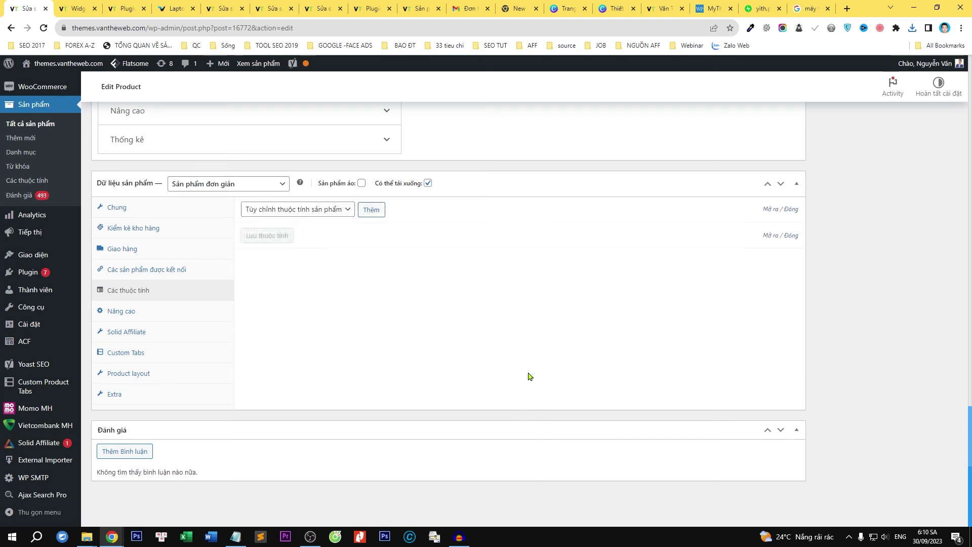
Assign the value Văn Phòng to the product's Nhu cầu attribute, save the attributes and update the product.
click(377, 290)
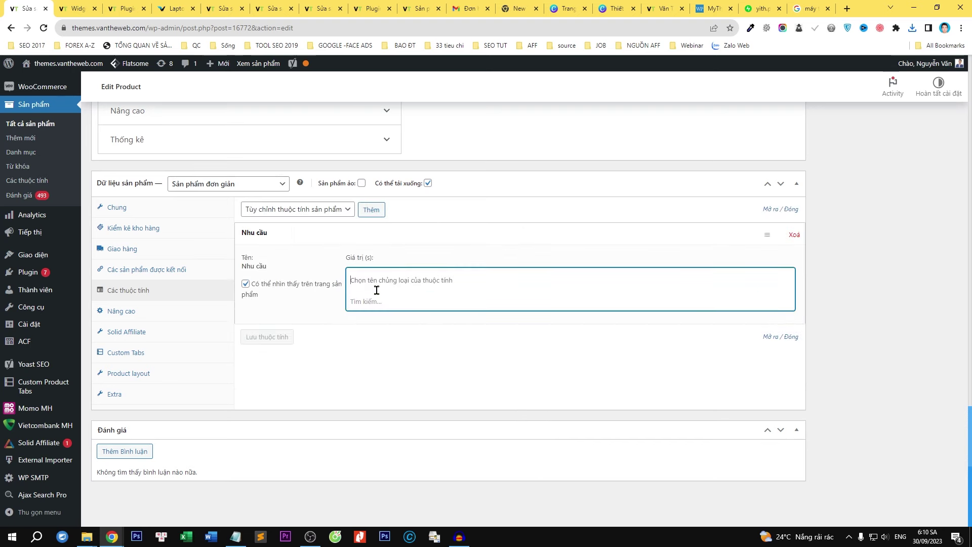
click(373, 302)
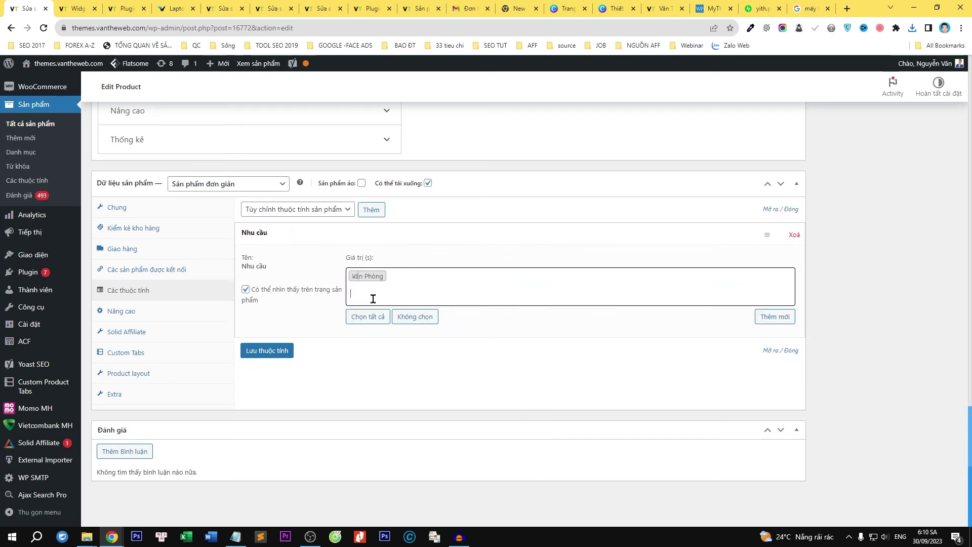
click(281, 348)
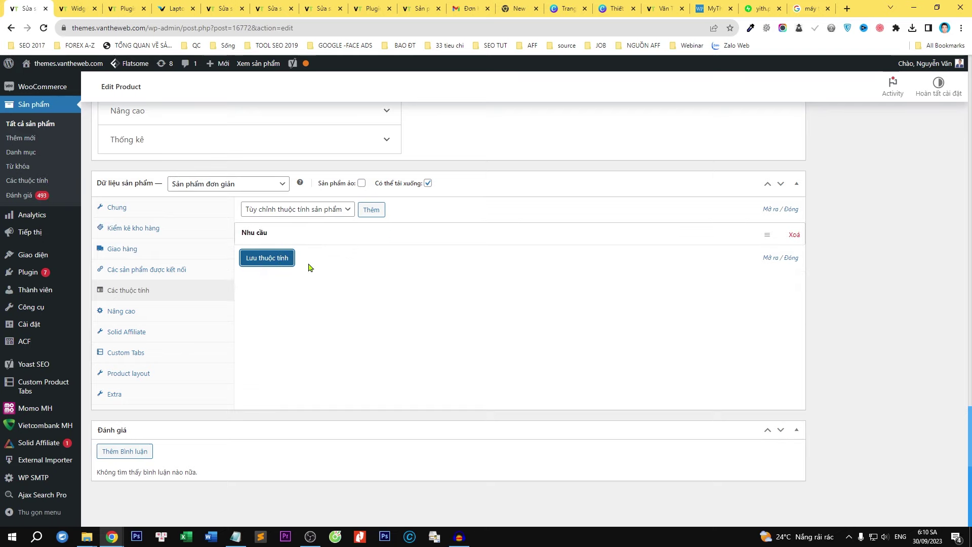
click(283, 261)
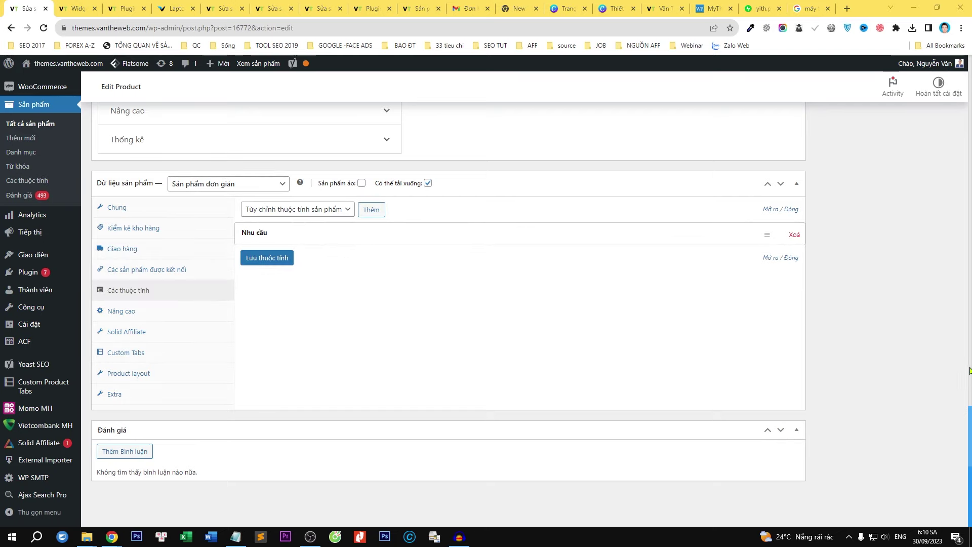
scroll(963, 350, up, 15)
click(934, 161)
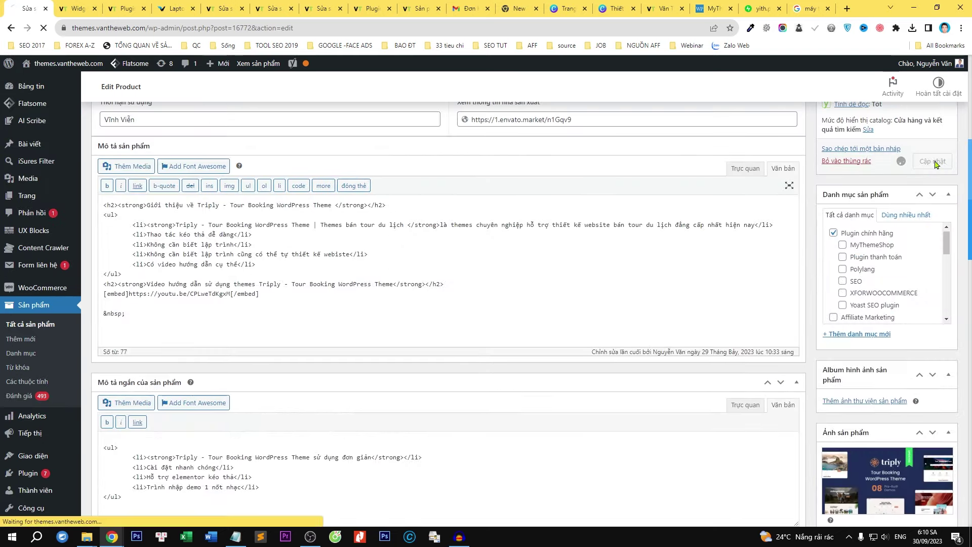
Collapse the Màu sắc widget and add another iSures Filter By Attribute widget below it in iSures Filter Wrap.
click(78, 8)
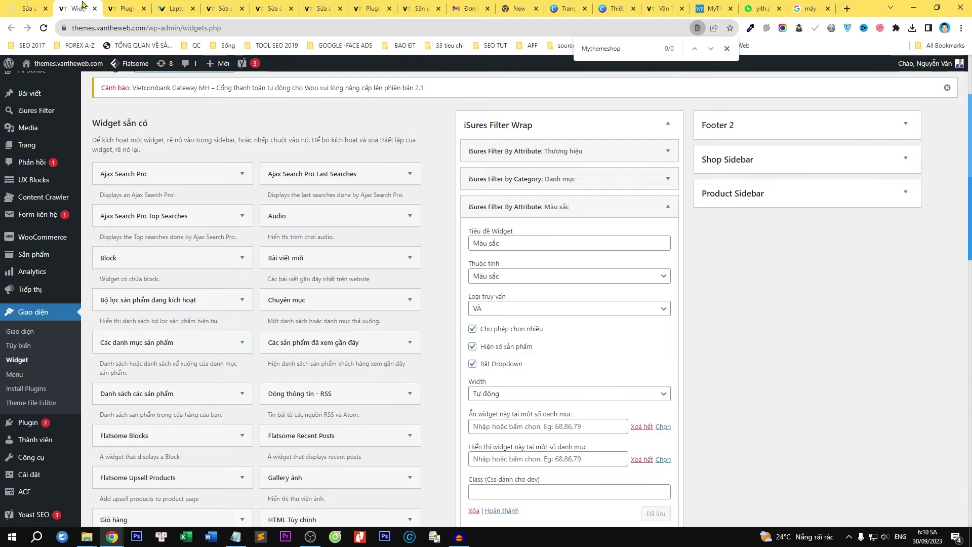
click(668, 206)
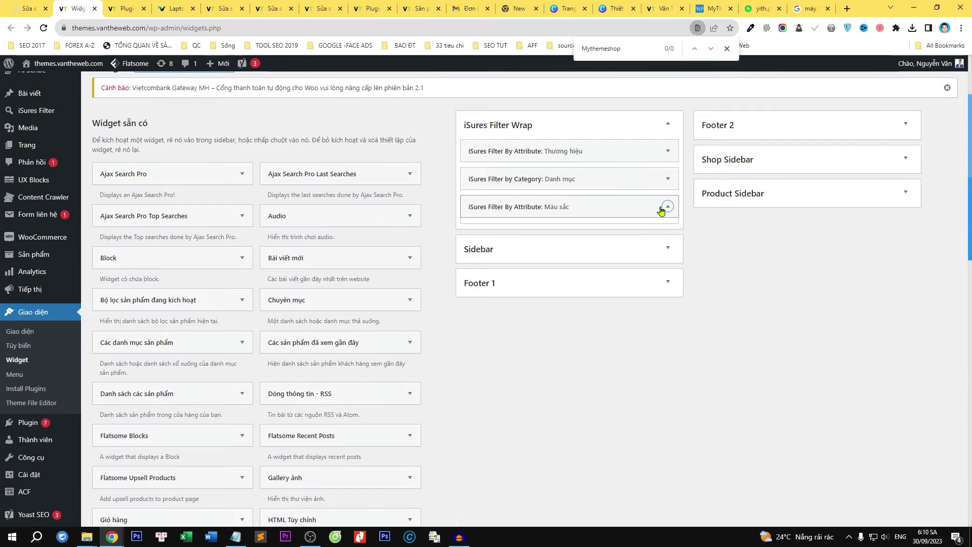
scroll(297, 339, down, 4)
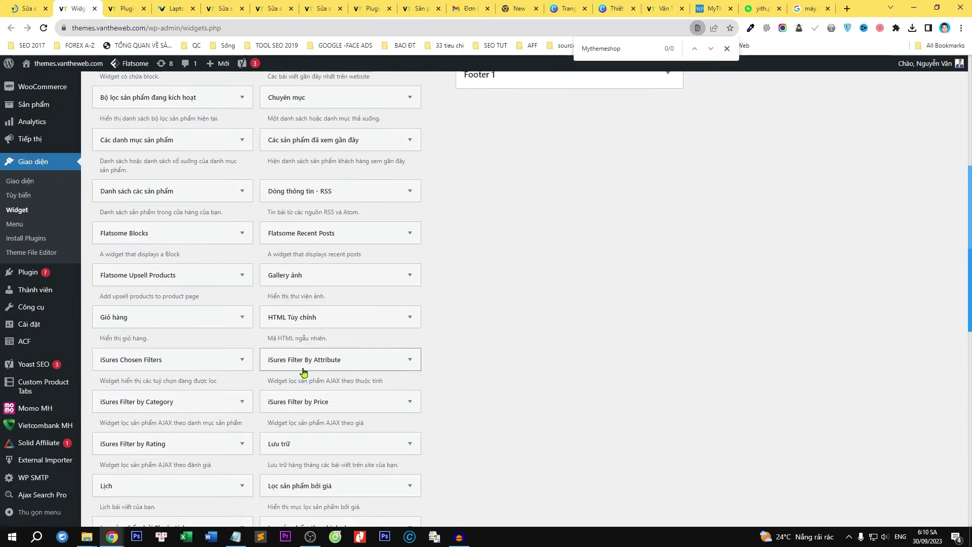
drag(302, 366, 548, 276)
click(559, 310)
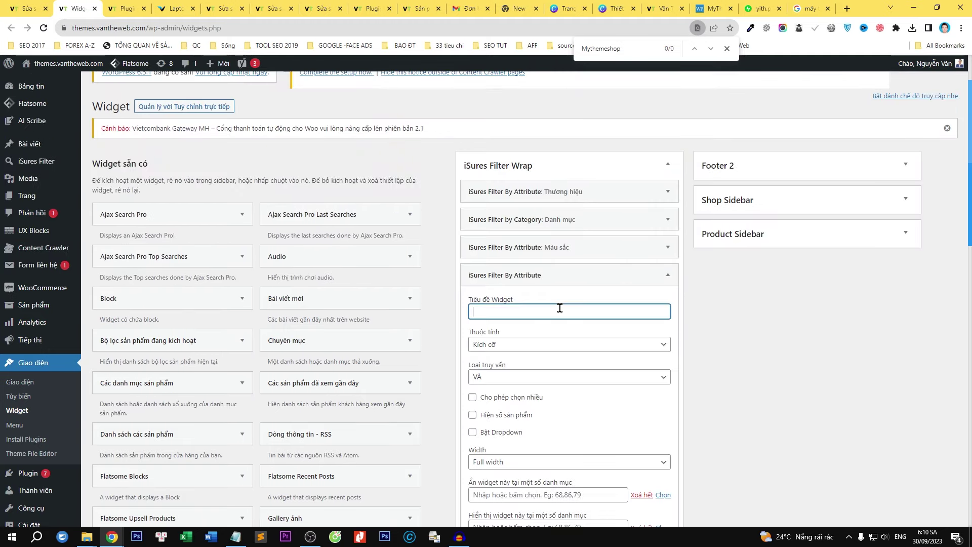
text(Nhu cầu)
click(549, 341)
click(550, 341)
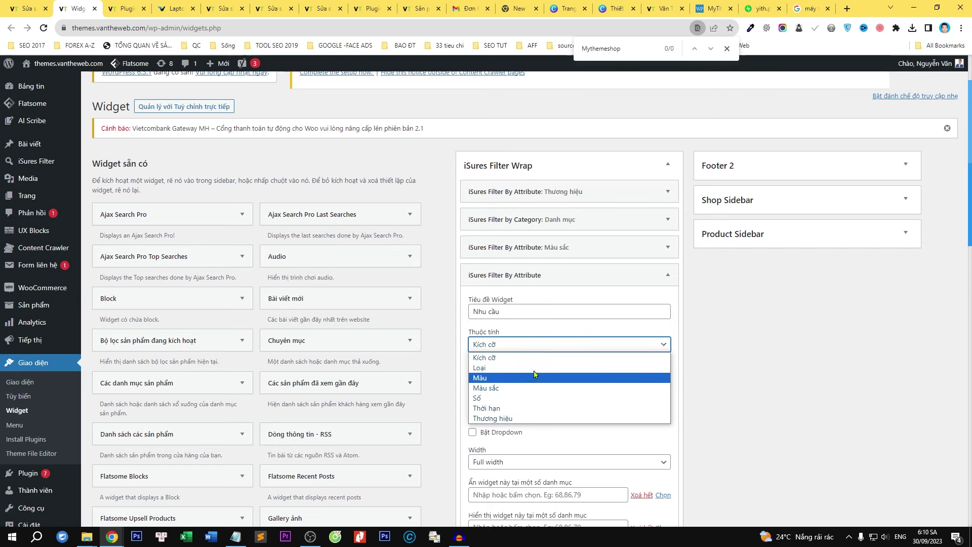
click(709, 355)
Reload the widgets page, then title the new attribute filter widget Nhu cầu and set its attribute to Nhu cầu.
right_click(725, 335)
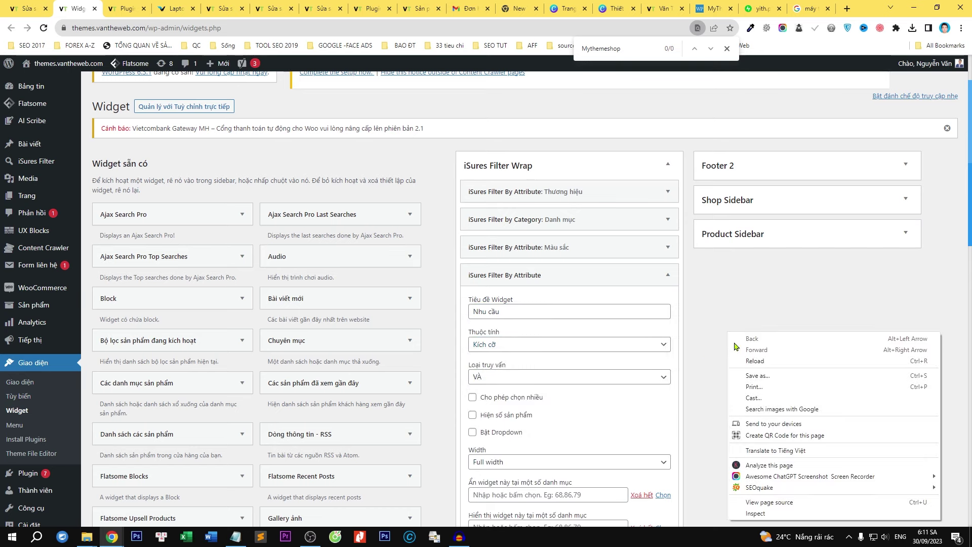
click(753, 362)
key(Return)
scroll(623, 226, down, 2)
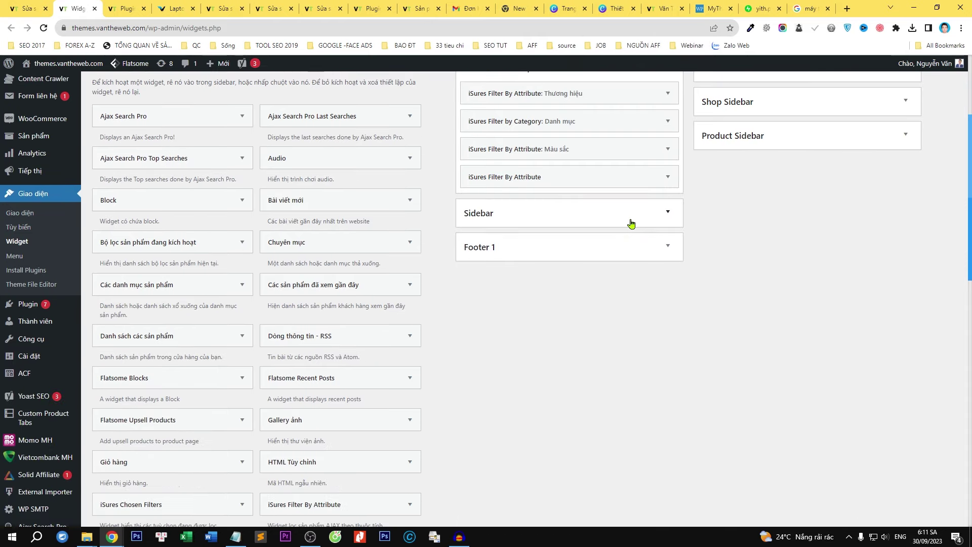
click(605, 177)
click(539, 217)
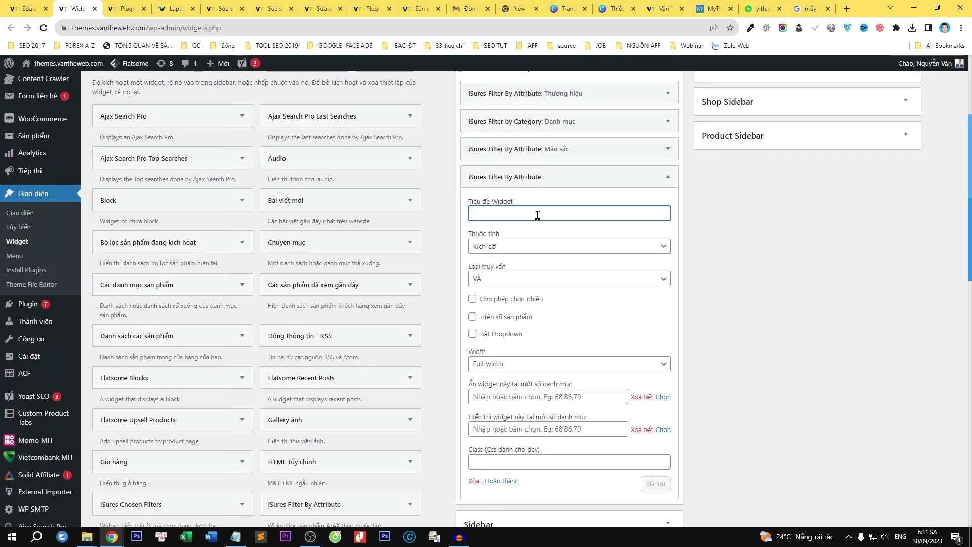
text(Nhu caầu)
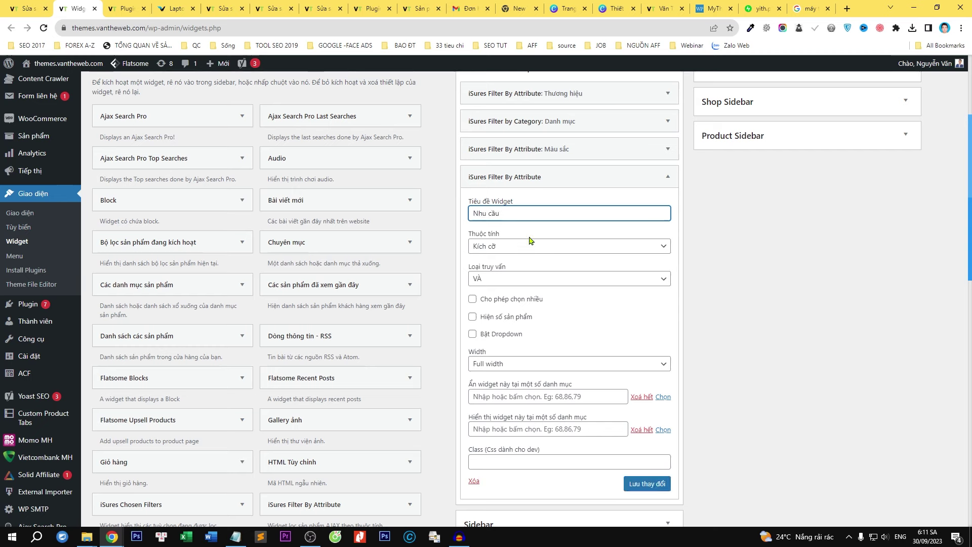
click(529, 246)
click(509, 291)
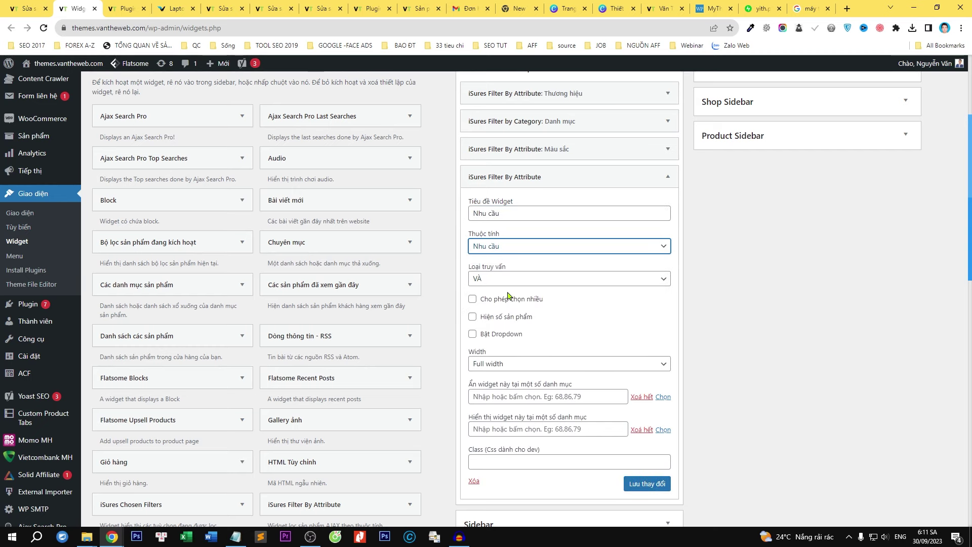
Enable multiple selection, product counts and dropdown display for the Nhu cầu widget at Full width, and save it.
click(527, 299)
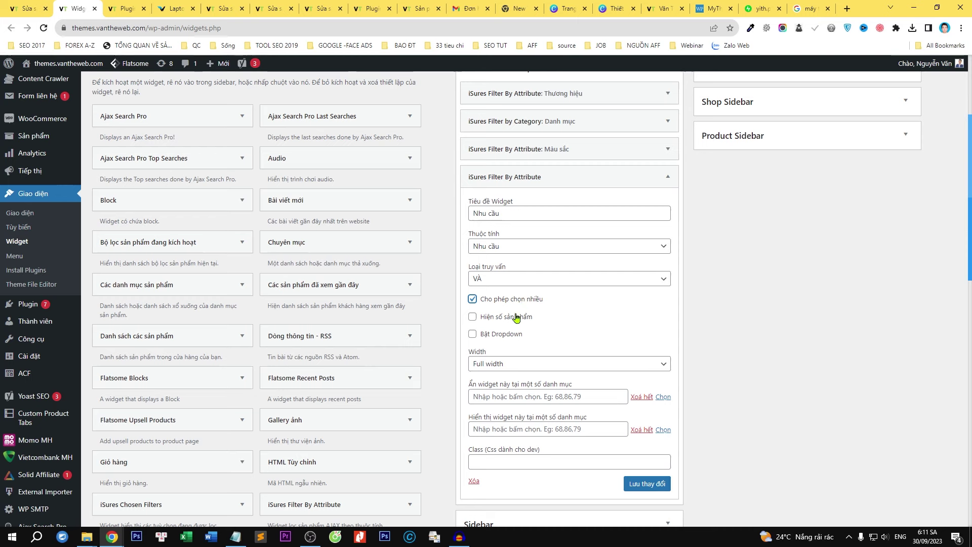
click(516, 318)
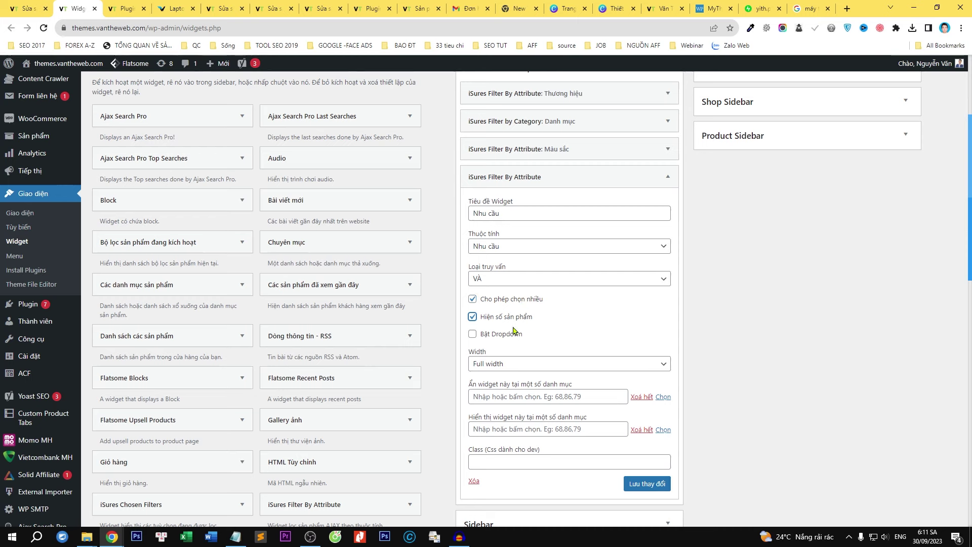
click(511, 364)
click(509, 376)
click(656, 483)
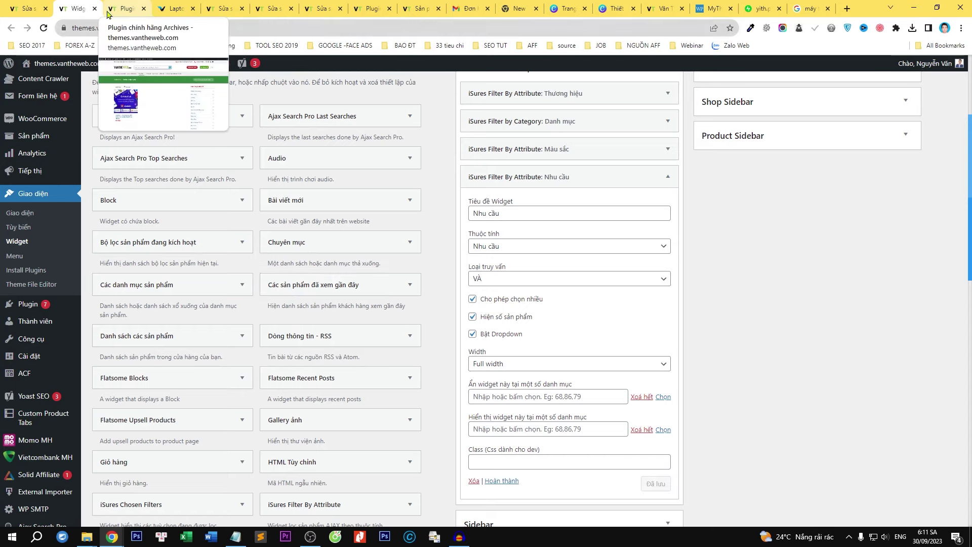
View the edited Triply product in a new tab, go to its Plugin chính hãng category and check the Nhu cầu filter's options.
click(27, 9)
right_click(203, 364)
click(222, 370)
click(75, 5)
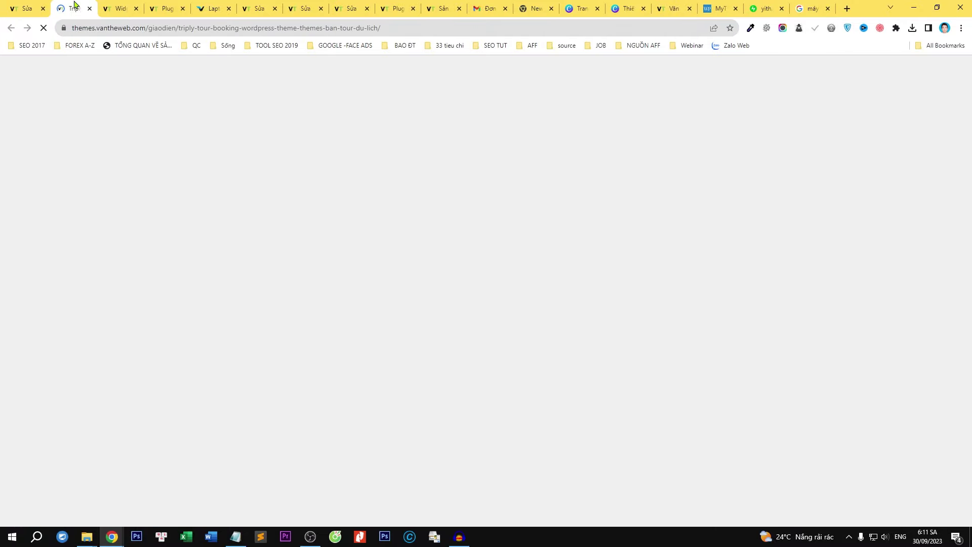
mouse_move(278, 156)
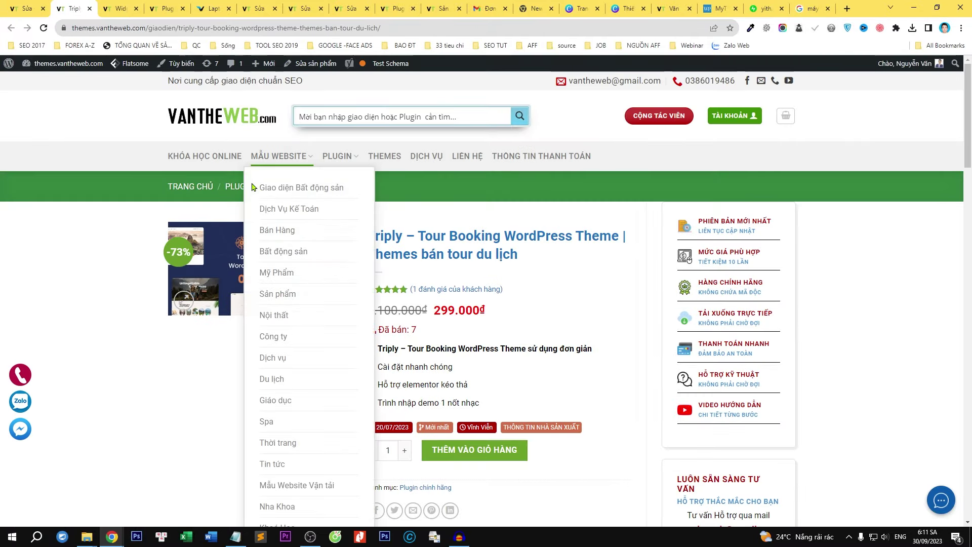
click(233, 190)
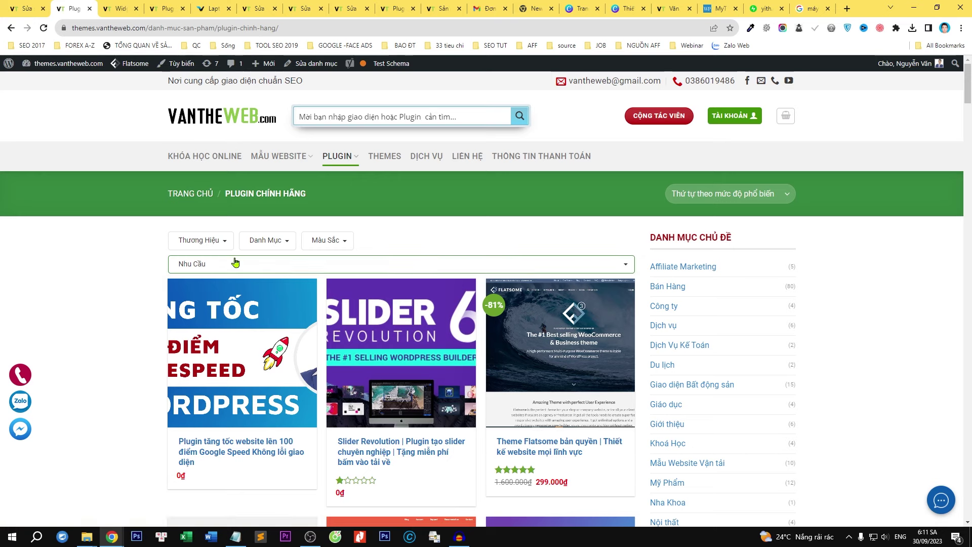
click(234, 262)
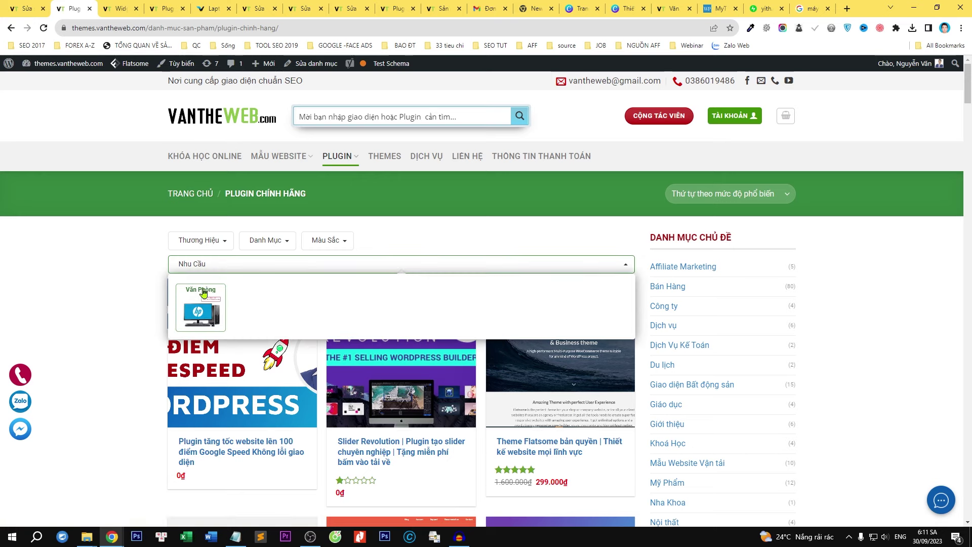
click(169, 271)
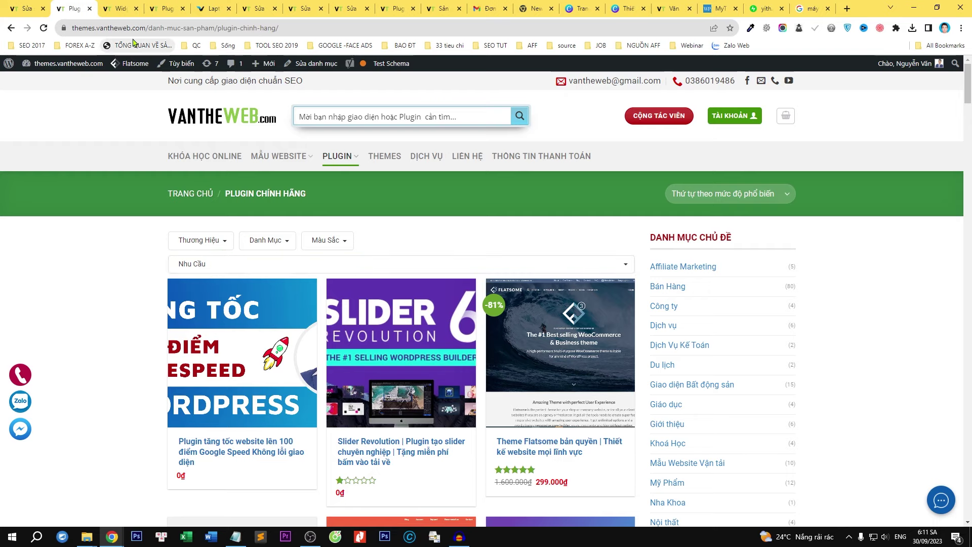
Turn off the dropdown display for the Nhu cầu filter widget and save the change.
click(120, 8)
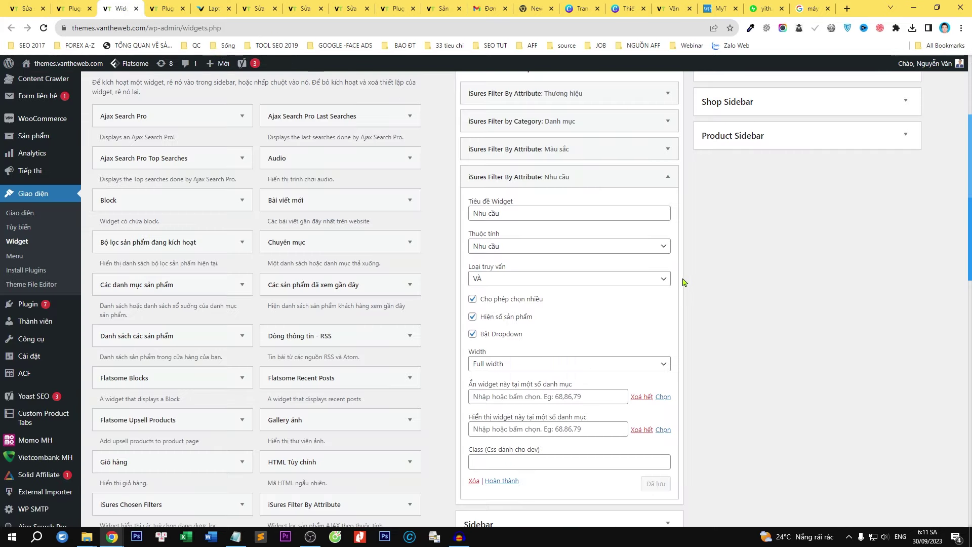
click(480, 335)
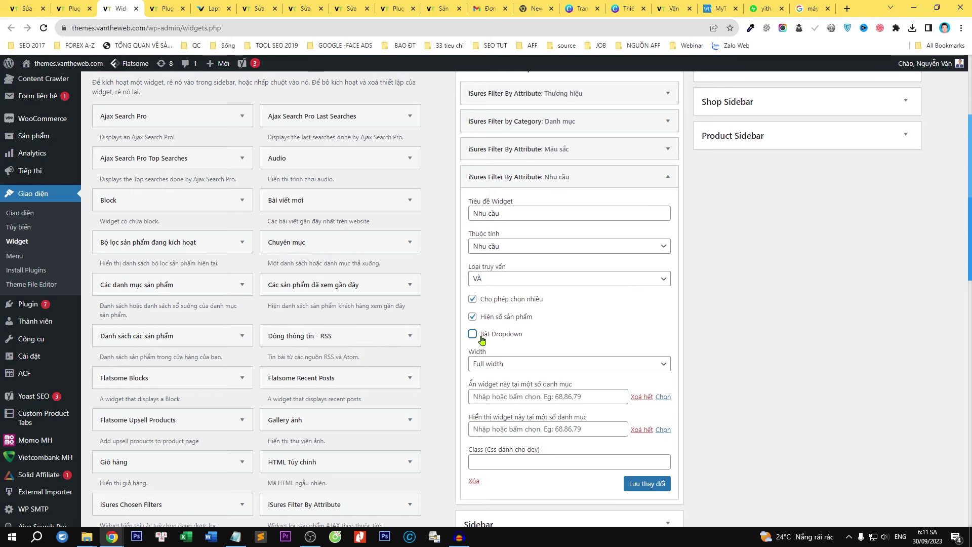
click(648, 484)
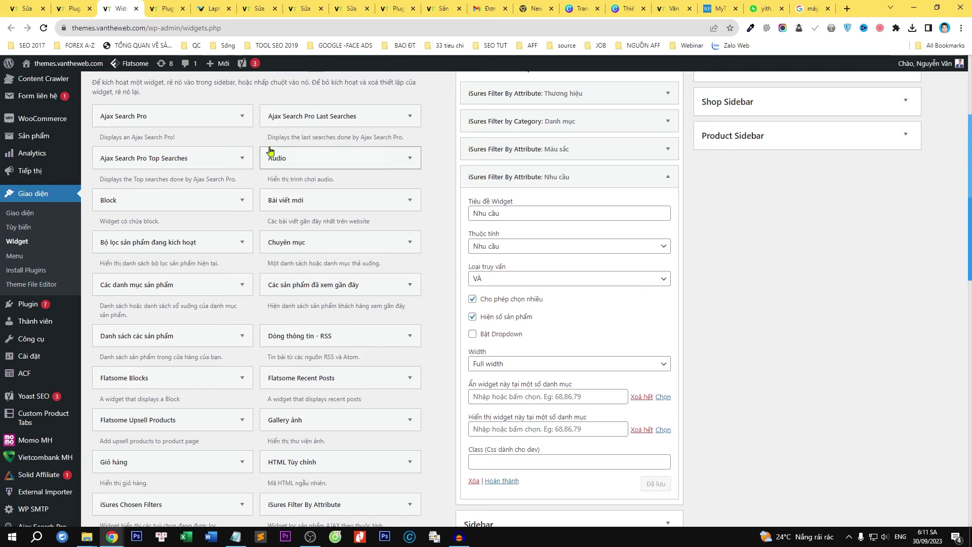
Reload the other Plugin chính hãng category page and remove the colour filter from its address to view all filters.
click(164, 9)
right_click(87, 122)
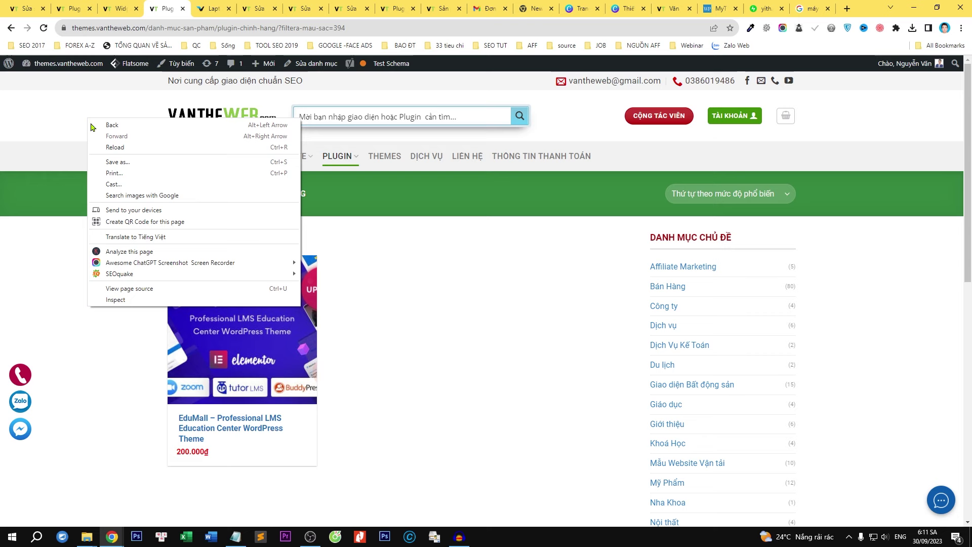
click(121, 148)
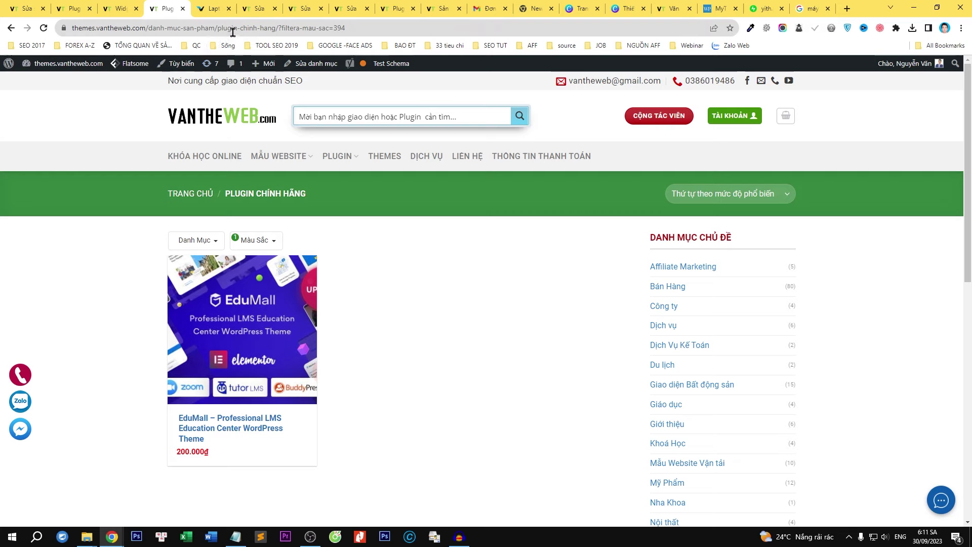
drag(277, 29, 464, 66)
key(BackSpace)
key(Return)
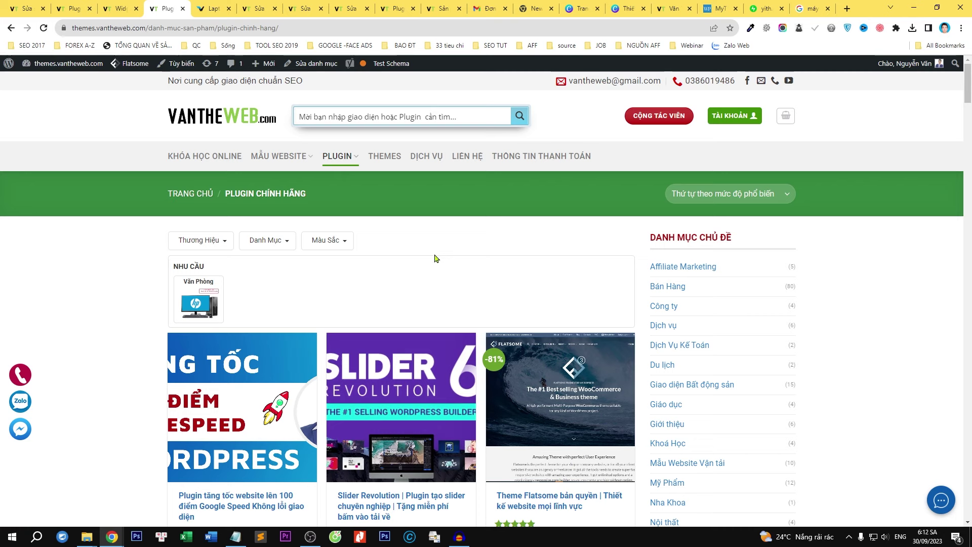
Clear the Vàng Đồng filter on the demo shop's laptop page and examine its Chọn theo nhu cầu section.
click(212, 8)
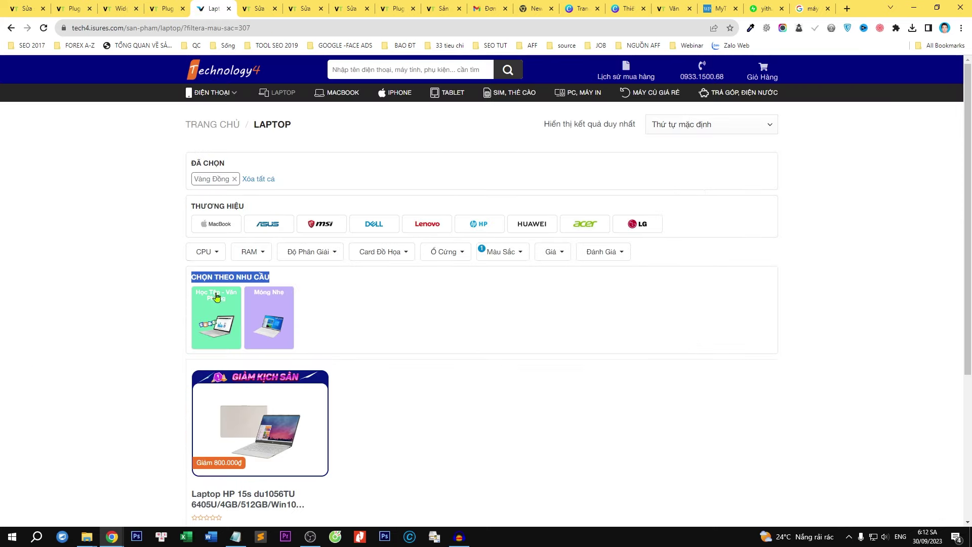
click(234, 180)
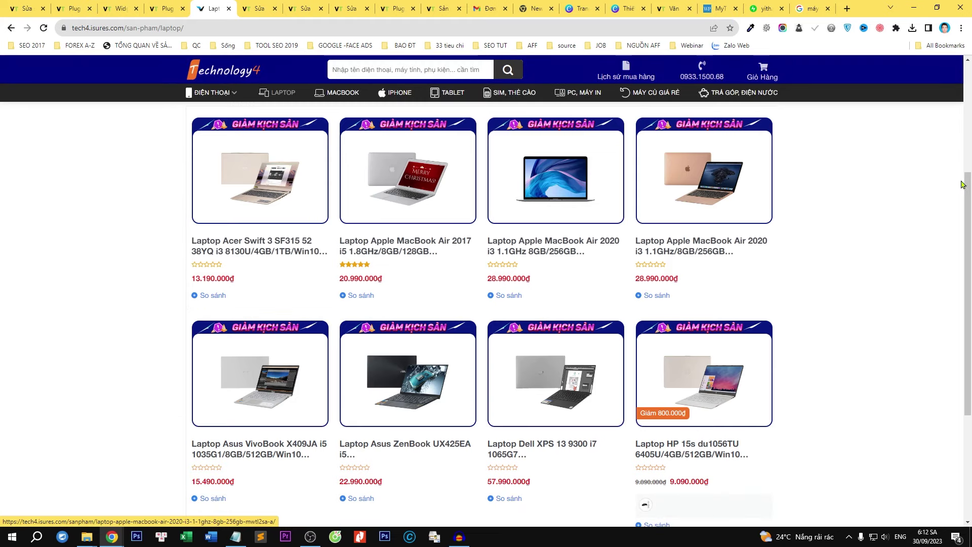
scroll(971, 121, up, 3)
scroll(971, 121, up, 1)
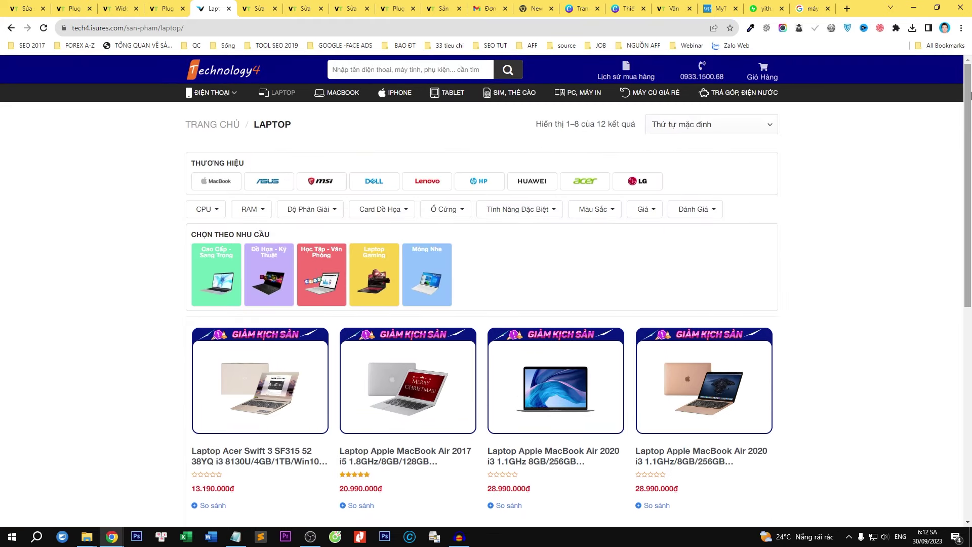